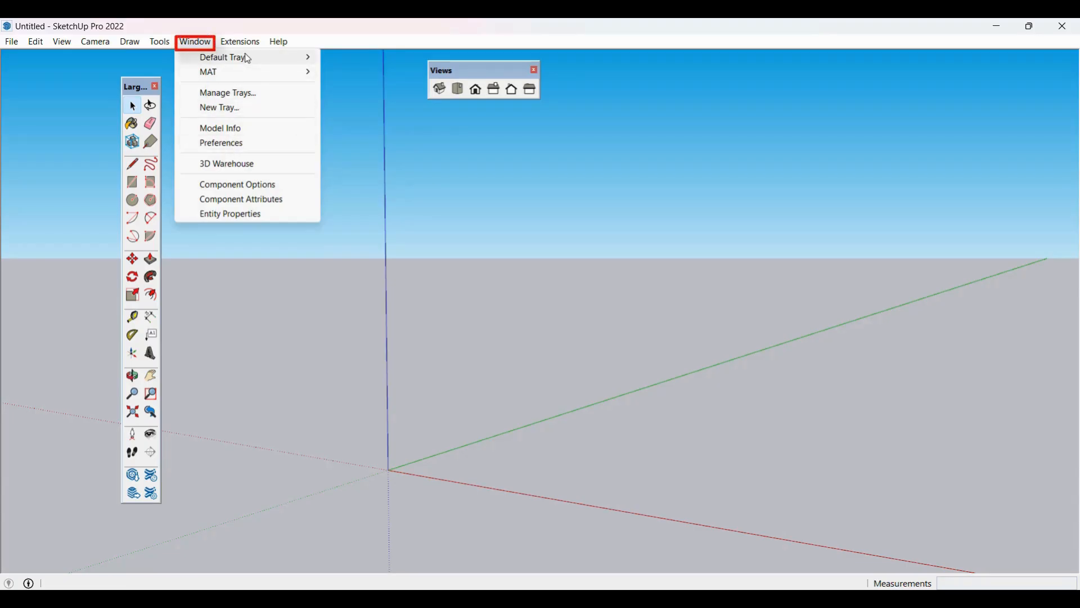
Step: Show the Default Tray and collapse its Styles and Entity Info panels
mouse_move(248, 58)
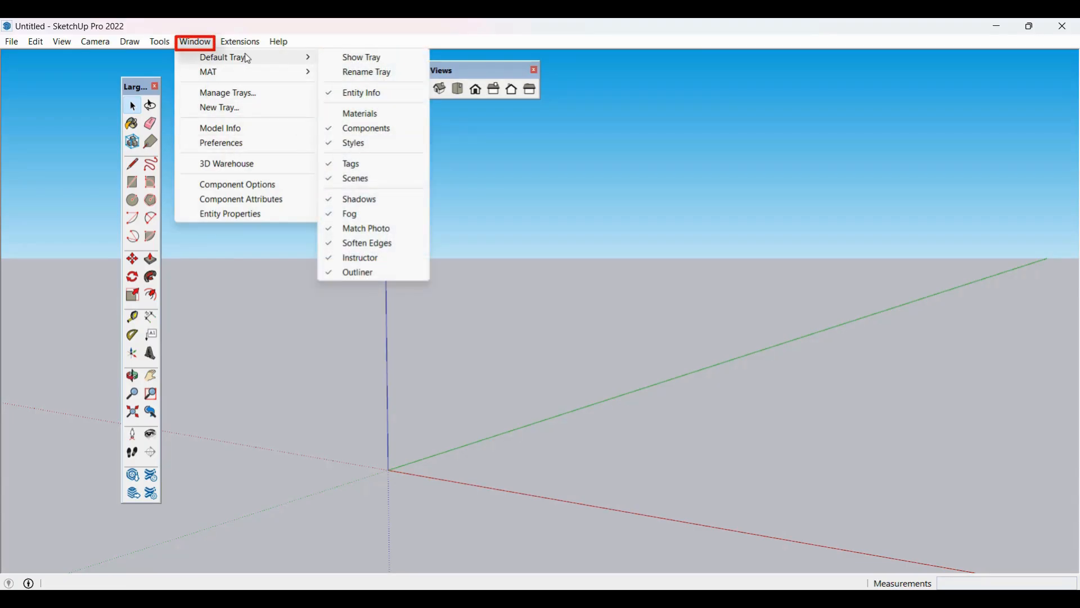
click(384, 64)
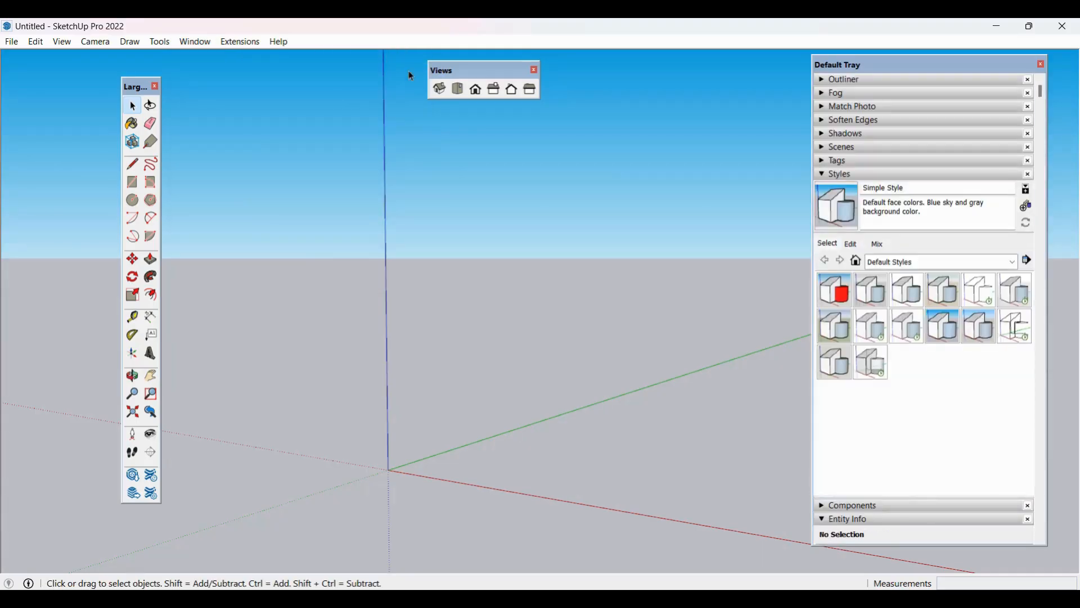
click(829, 177)
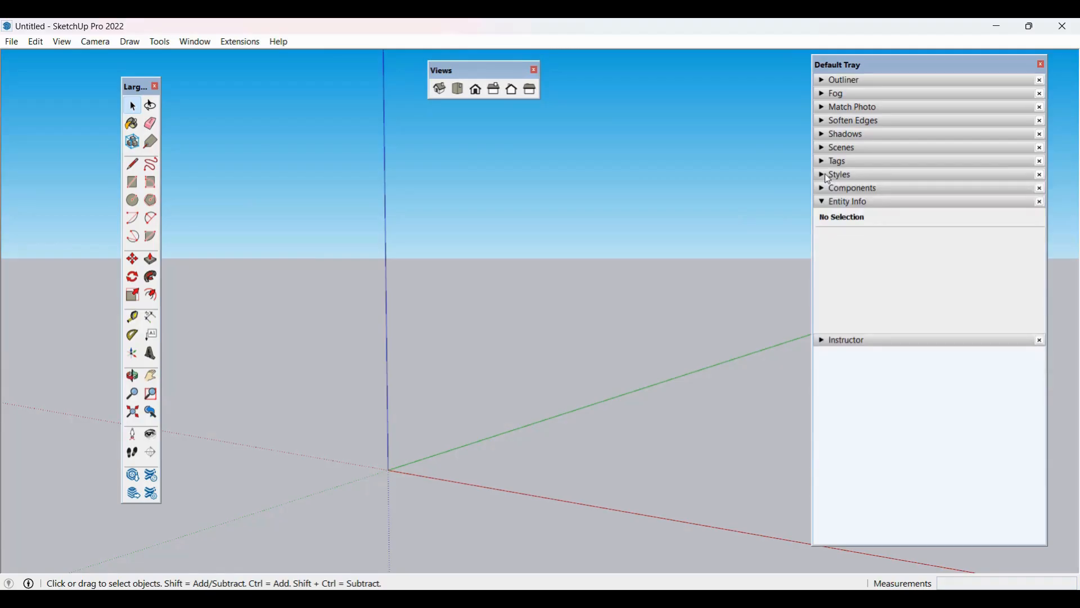
click(829, 204)
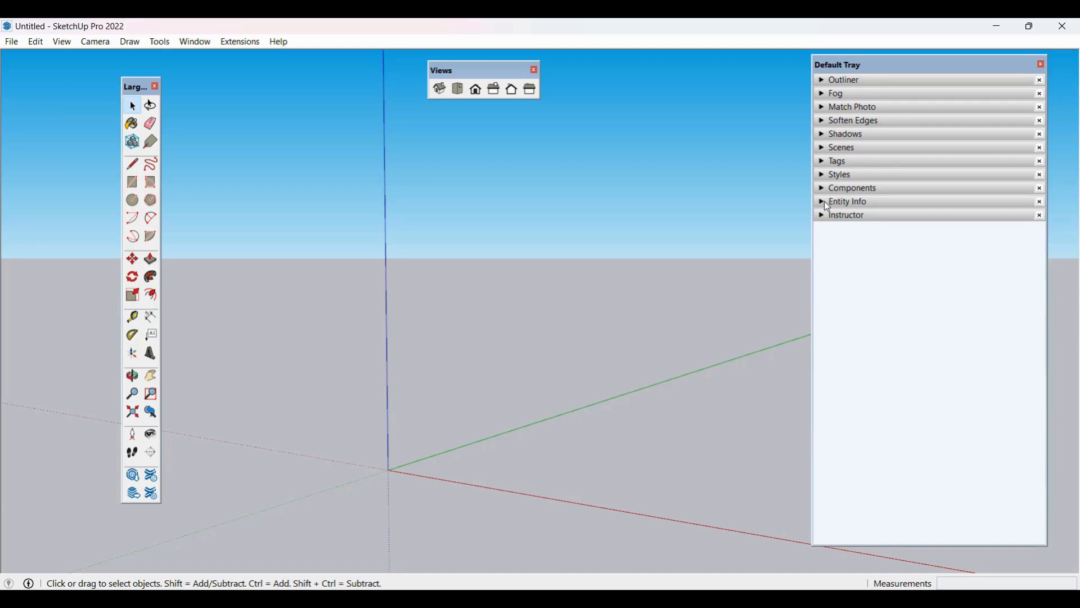
Step: Open the tray manager and add the Materials dialog to the Default Tray
click(198, 43)
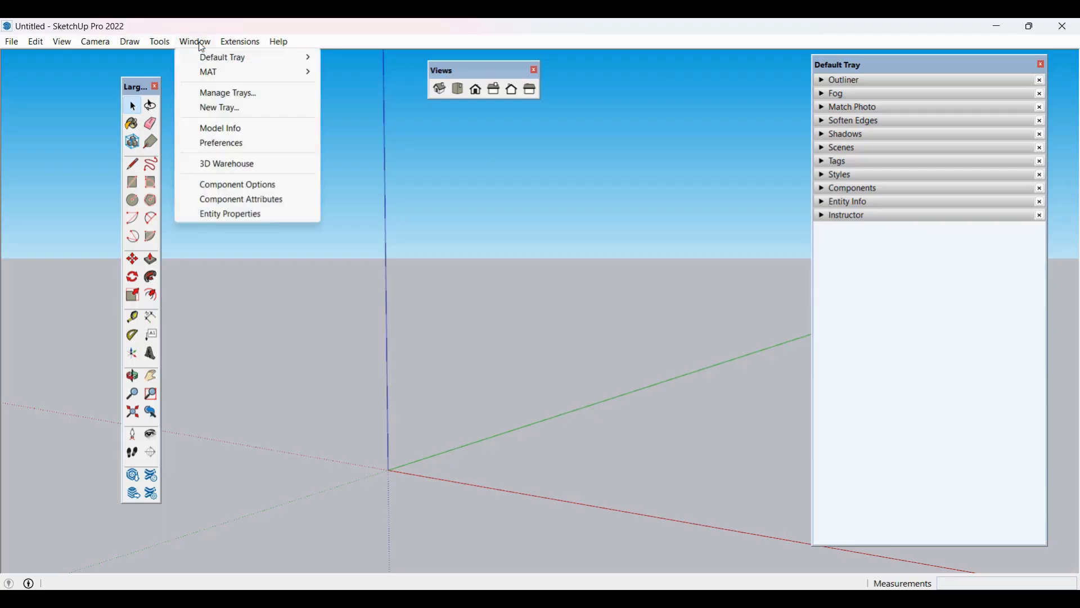
click(224, 94)
click(422, 239)
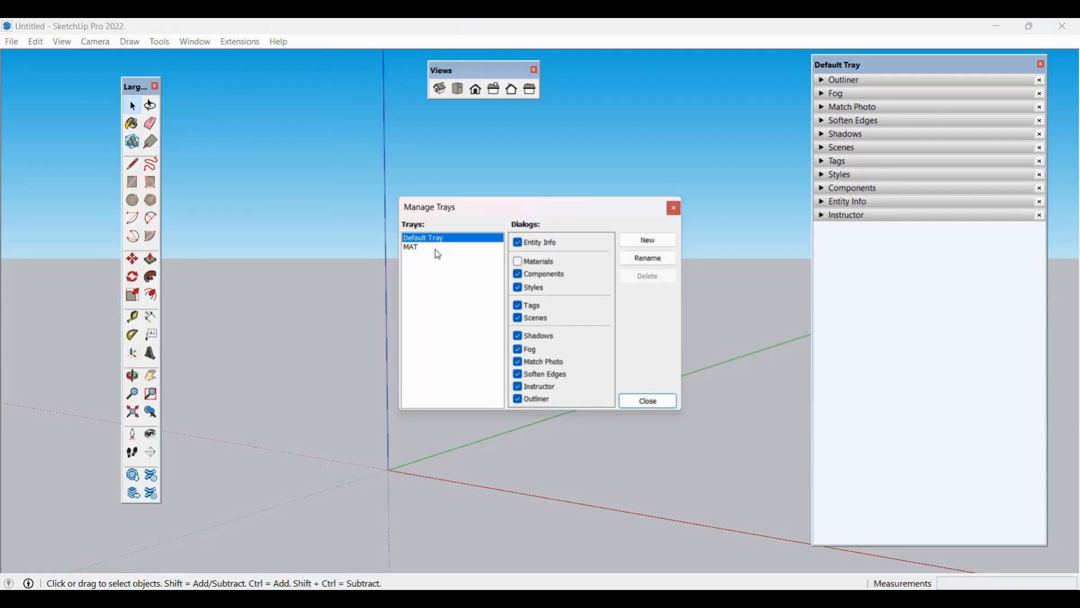
click(522, 264)
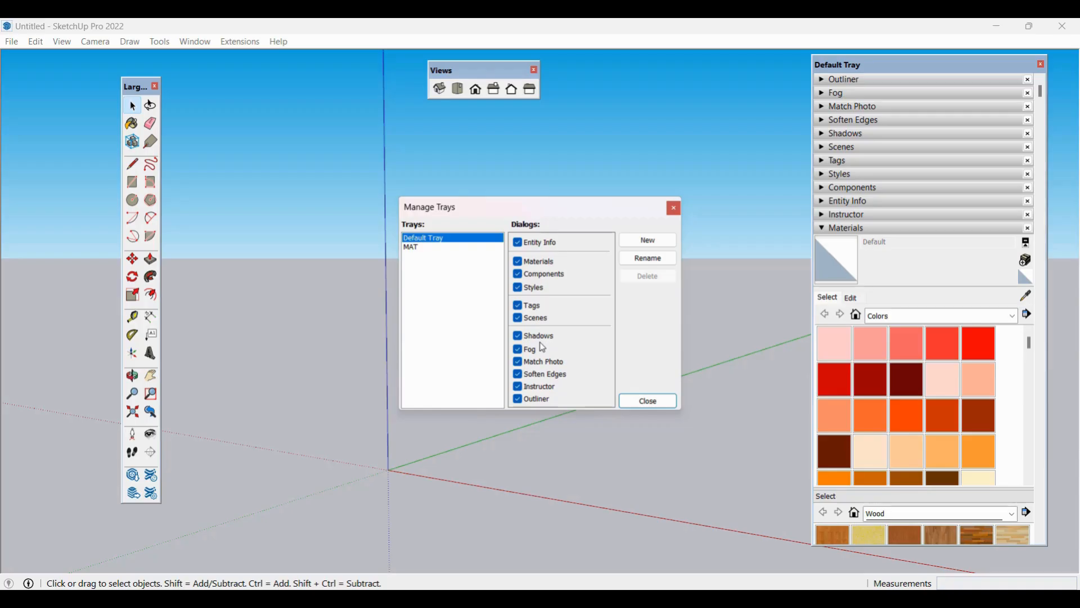
Step: Delete the MAT tray in the tray manager and confirm its removal
click(412, 250)
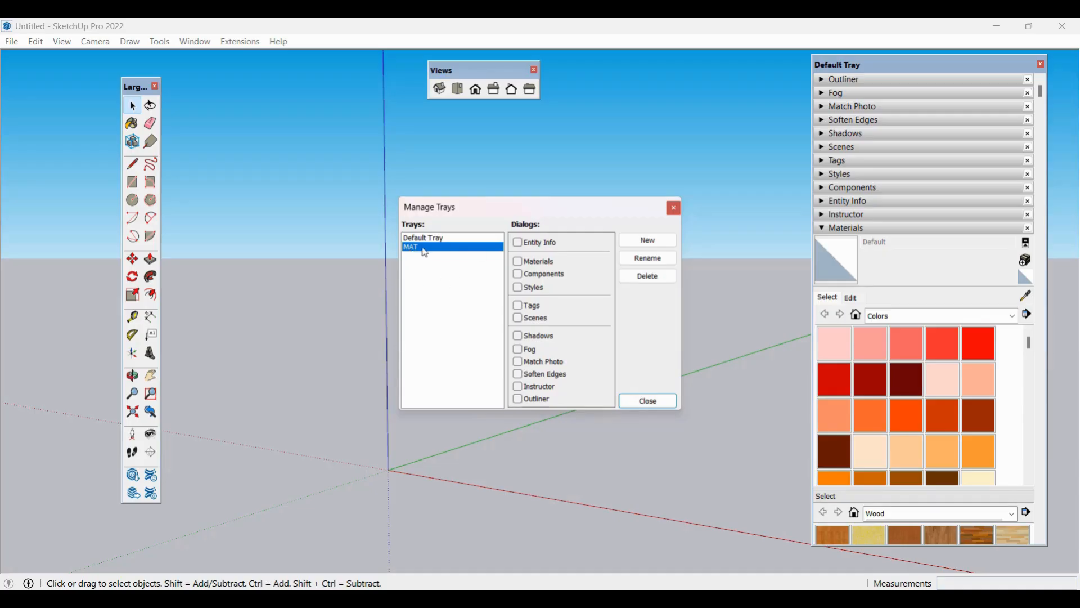
click(670, 278)
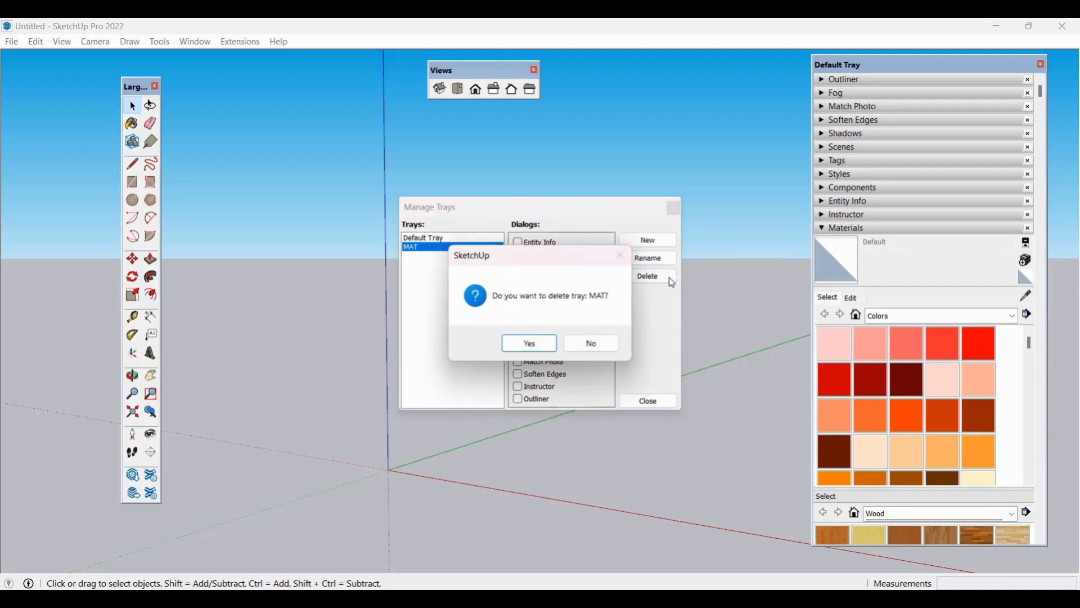
click(541, 342)
click(435, 239)
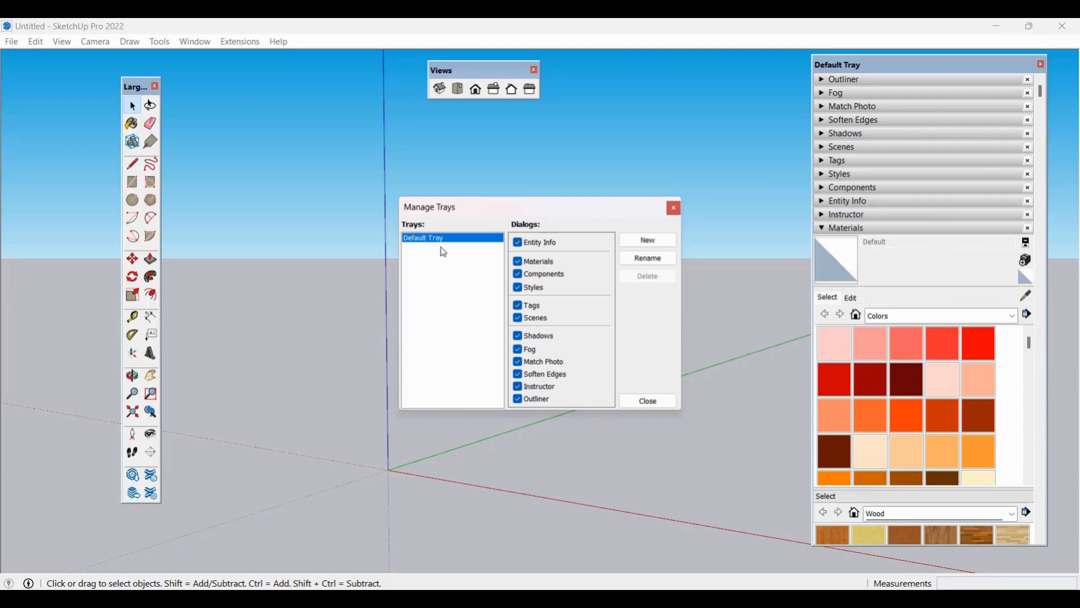
click(656, 264)
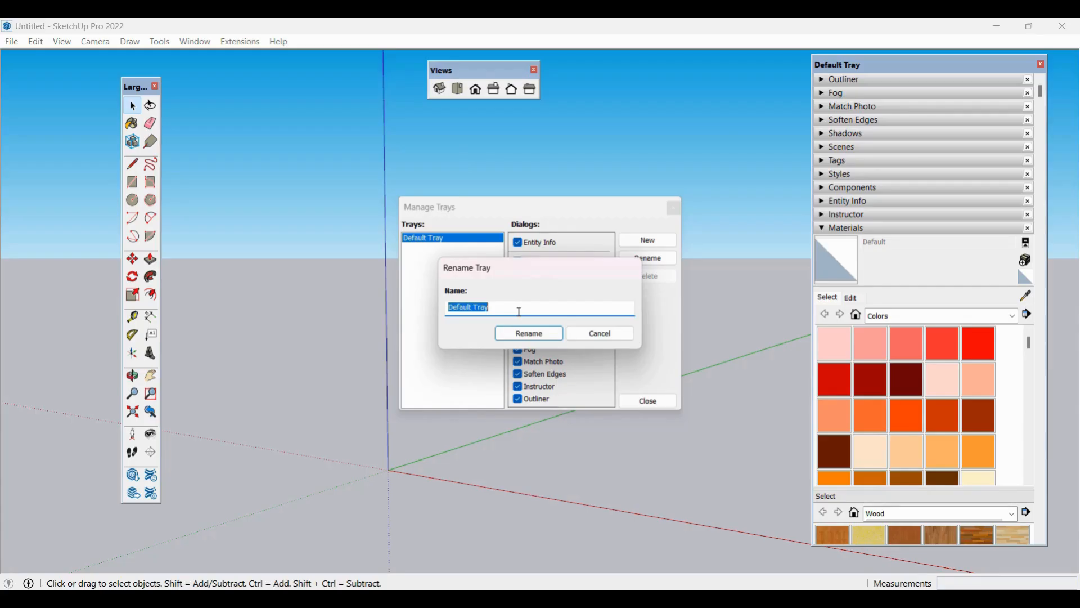
click(602, 336)
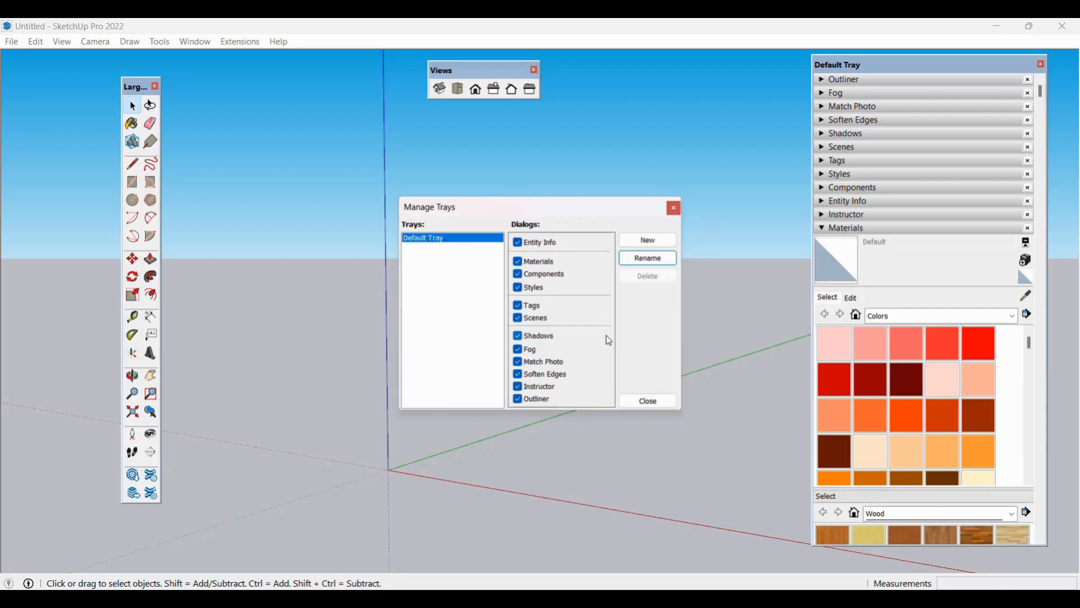
Step: Close the tray manager, then collapse the Materials panel and expand the Outliner in the Default Tray
click(648, 401)
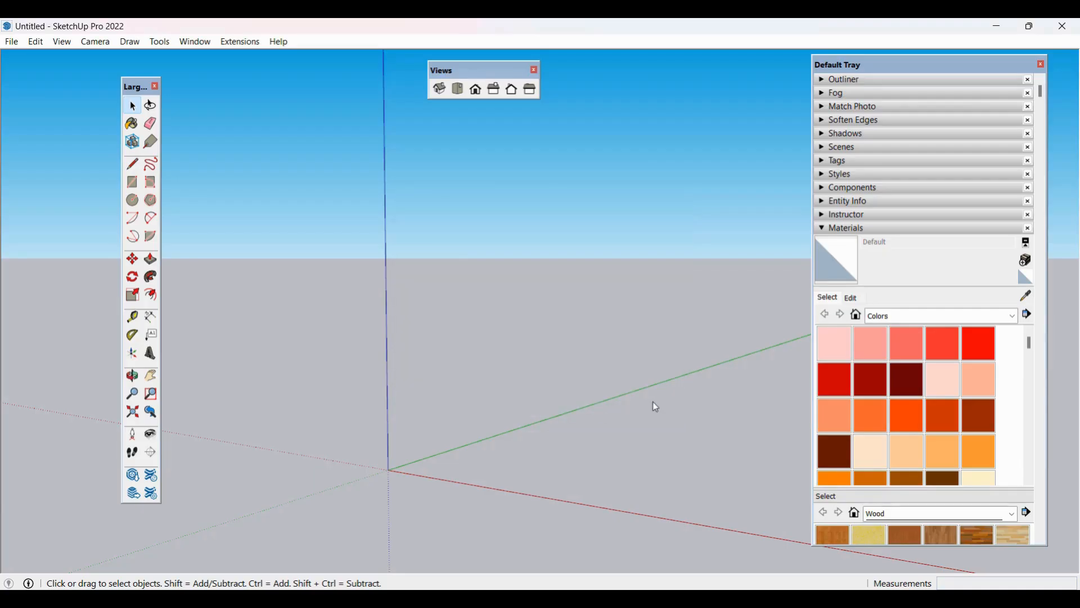
click(825, 228)
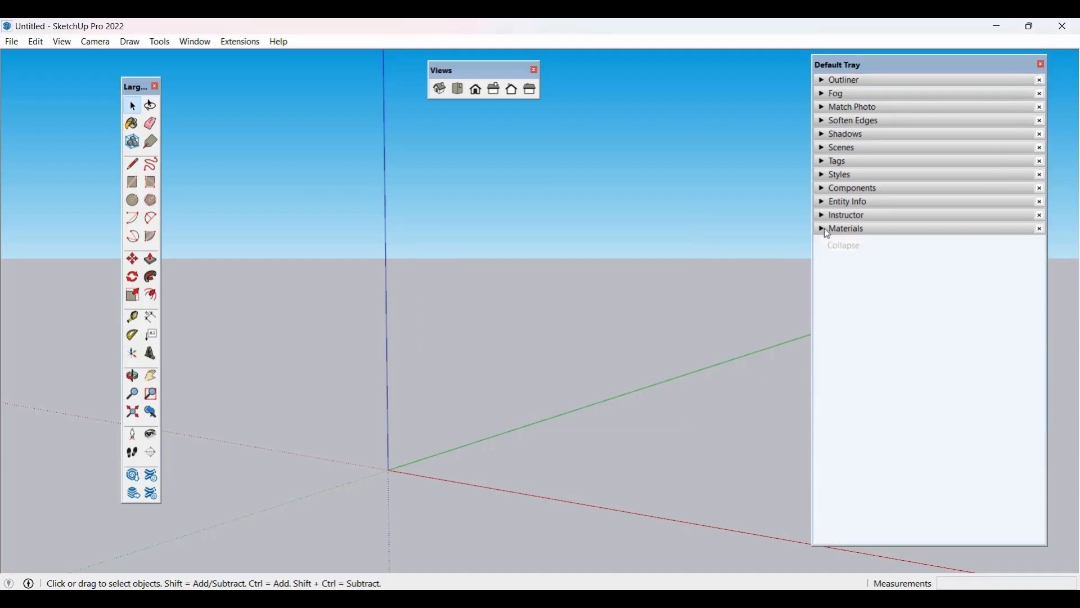
click(822, 80)
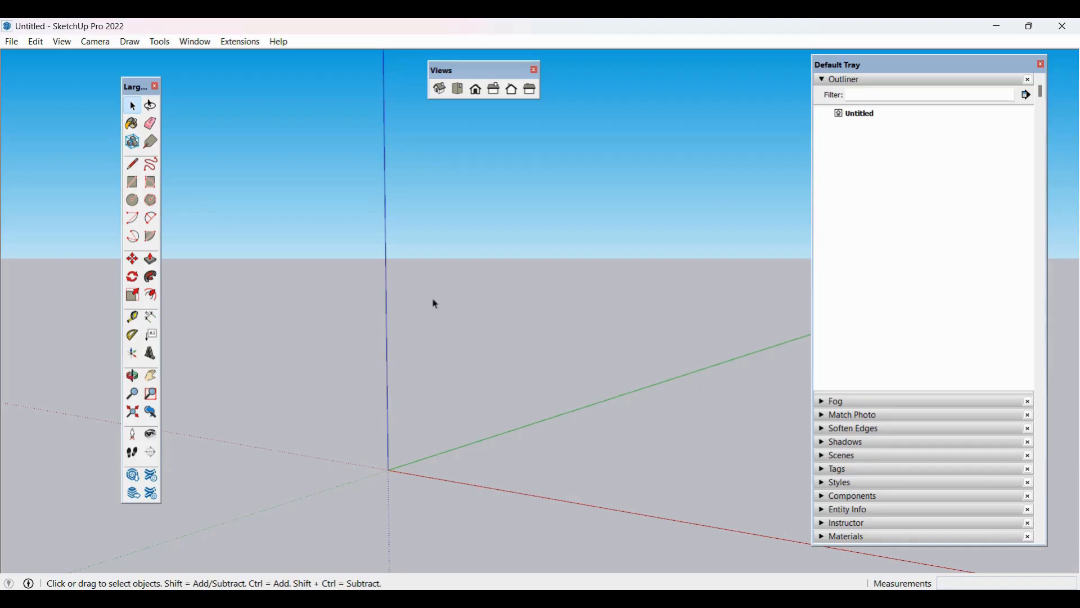
Step: Draw a rectangle on the ground plane near the origin, between the red and green axes
scroll(353, 302, down, 3)
scroll(574, 380, up, 2)
mouse_move(577, 386)
middle_down()
mouse_move(437, 340)
mouse_move(340, 260)
middle_up()
scroll(340, 261, down, 2)
key(r)
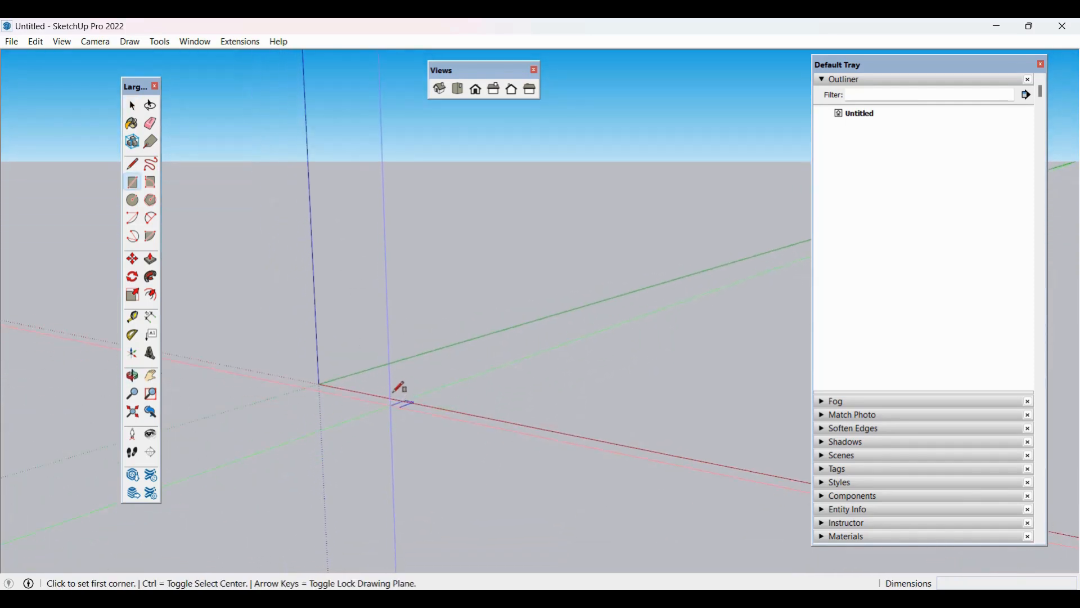
click(396, 382)
click(548, 373)
key(space)
Step: Extrude the rectangle upward into a low box with Push/Pull
middle_drag(535, 386, 528, 449)
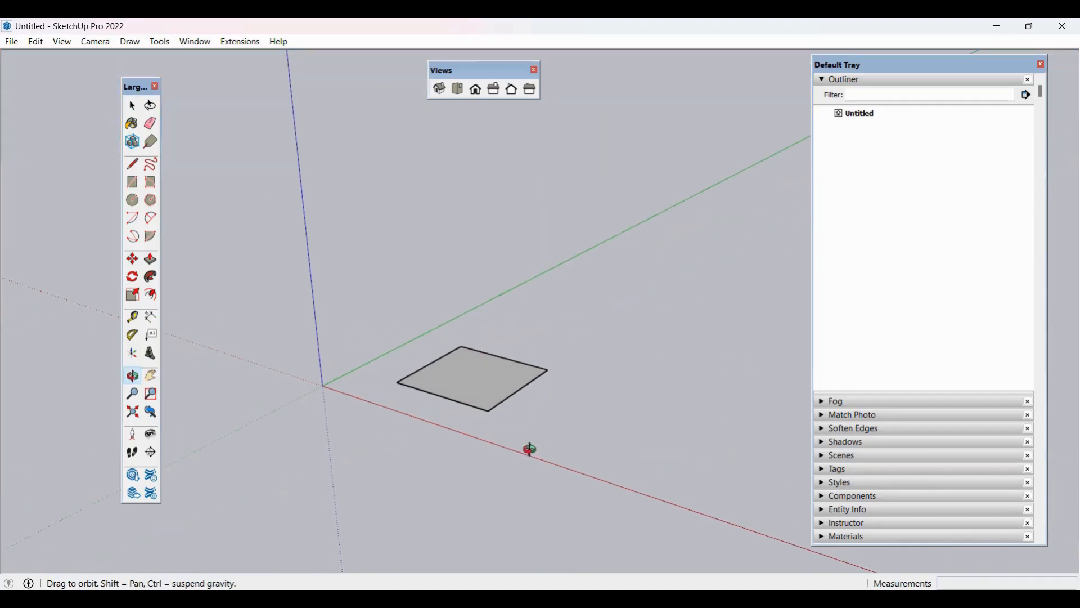
key(p)
click(501, 395)
click(502, 344)
key(space)
Step: Select all of the box's connected faces and edges and make them a group
triple_click(503, 349)
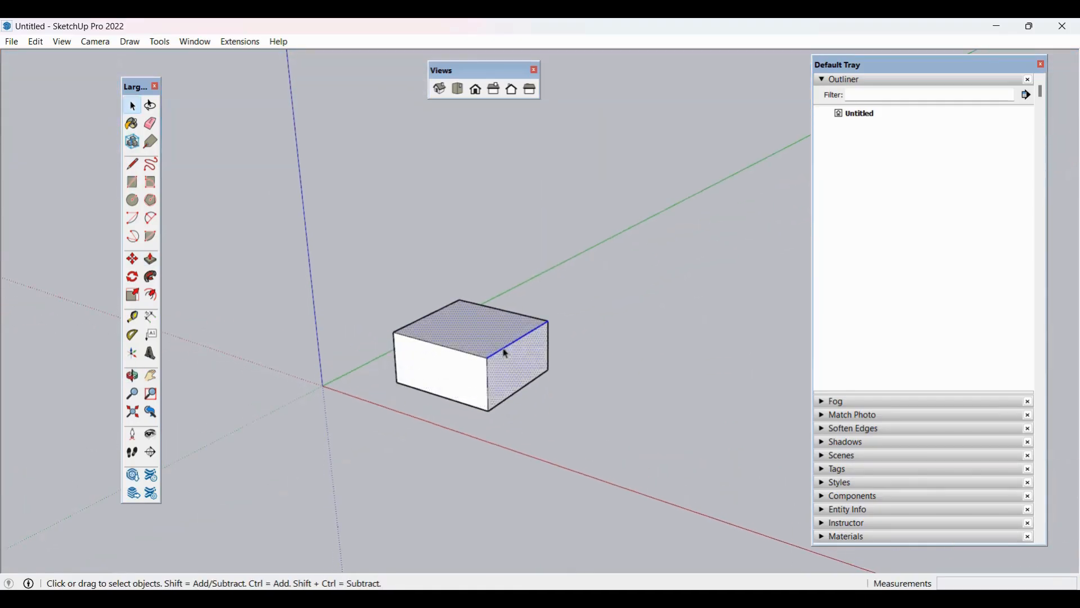
right_click(503, 348)
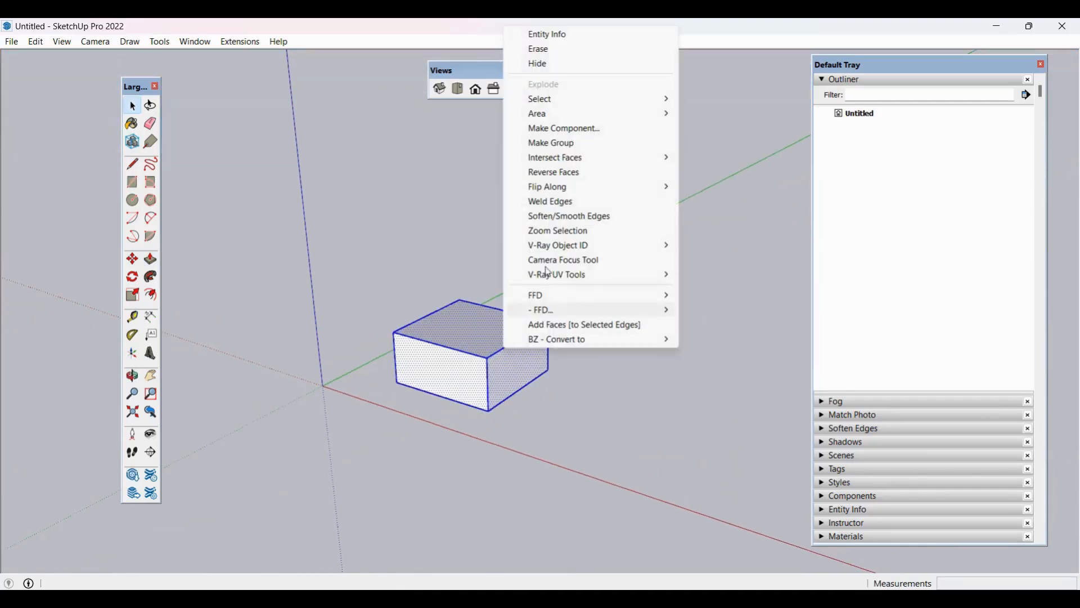
click(565, 144)
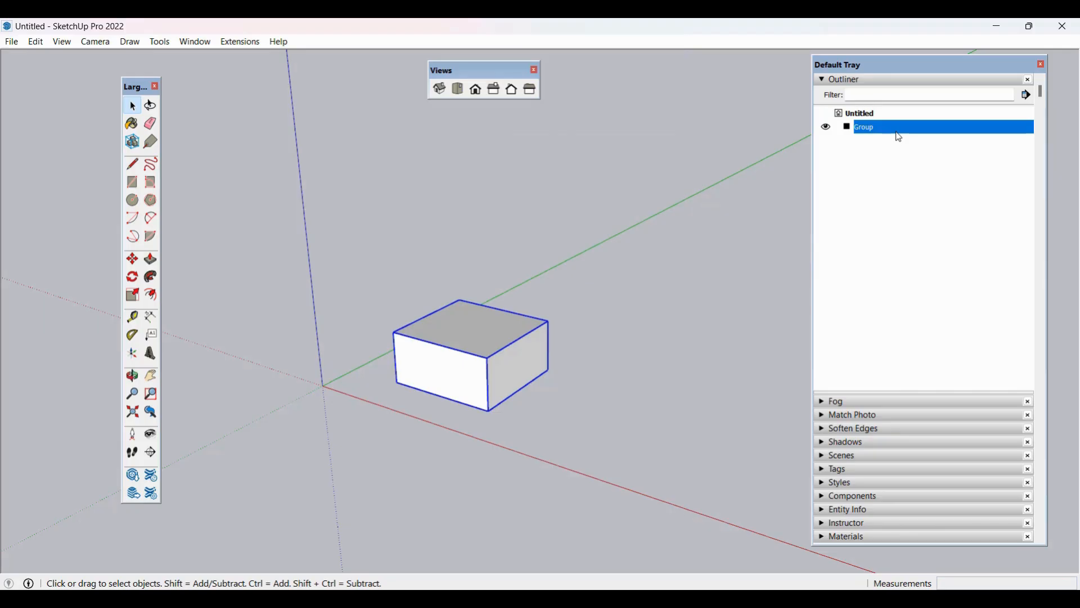
Step: Copy the box group about 6 m along the green axis and array it as 10 evenly spaced copies
key(m)
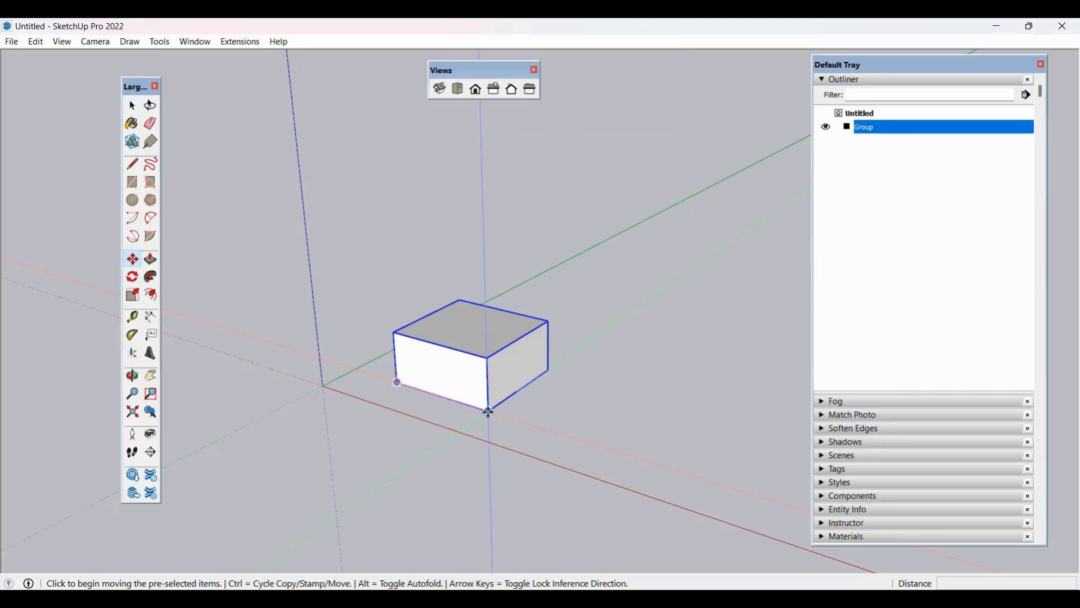
click(488, 412)
key(ctrl)
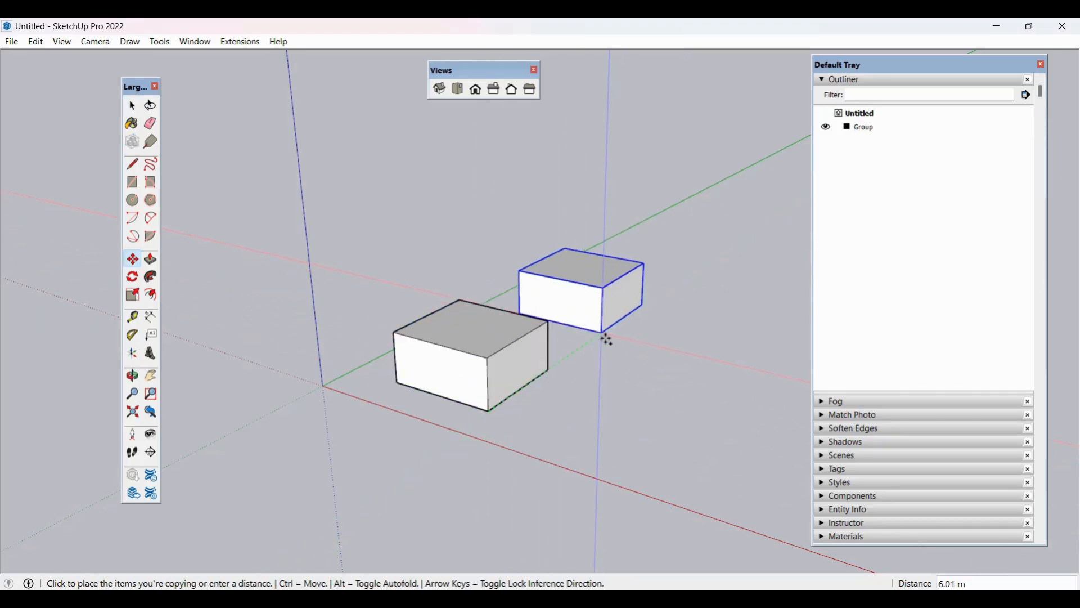
click(607, 340)
text(*10)
key(Return)
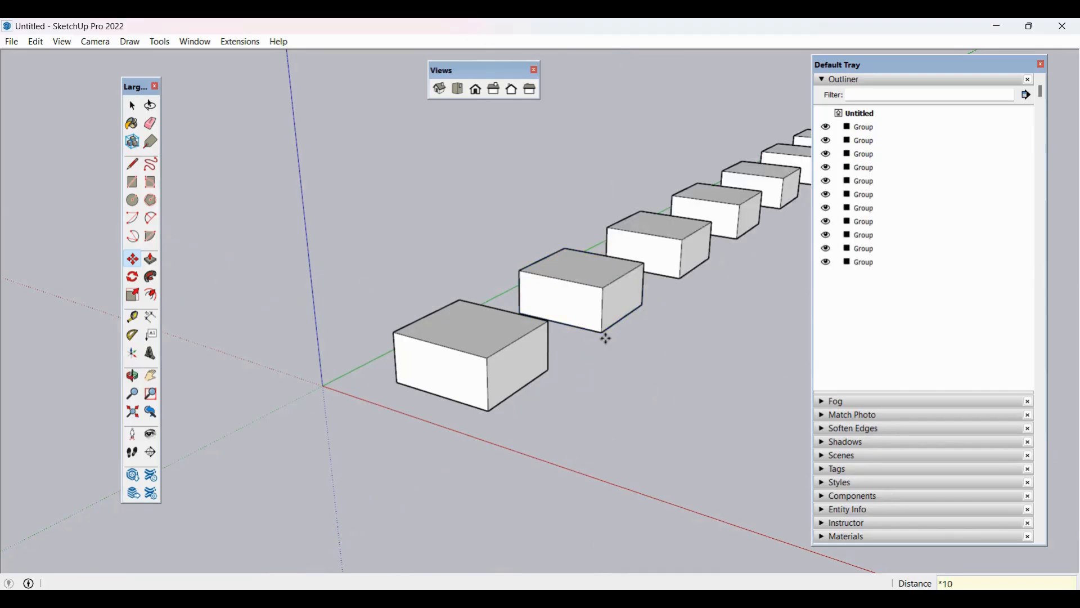
key(space)
Step: Draw a circle on the ground plane beside the near end of the box row
scroll(236, 382, down, 4)
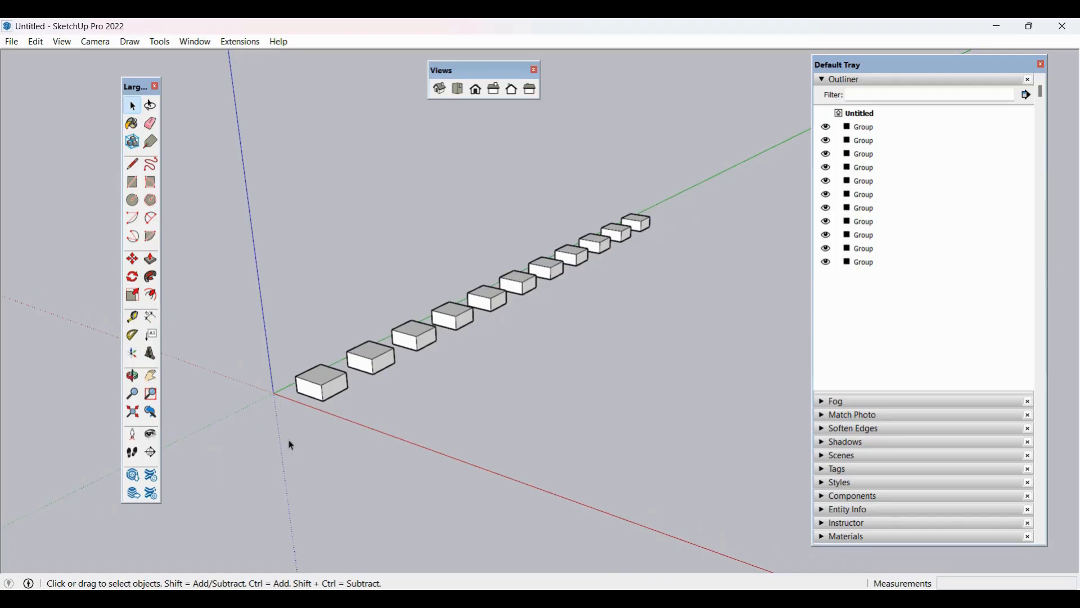
middle_drag(488, 334, 492, 433)
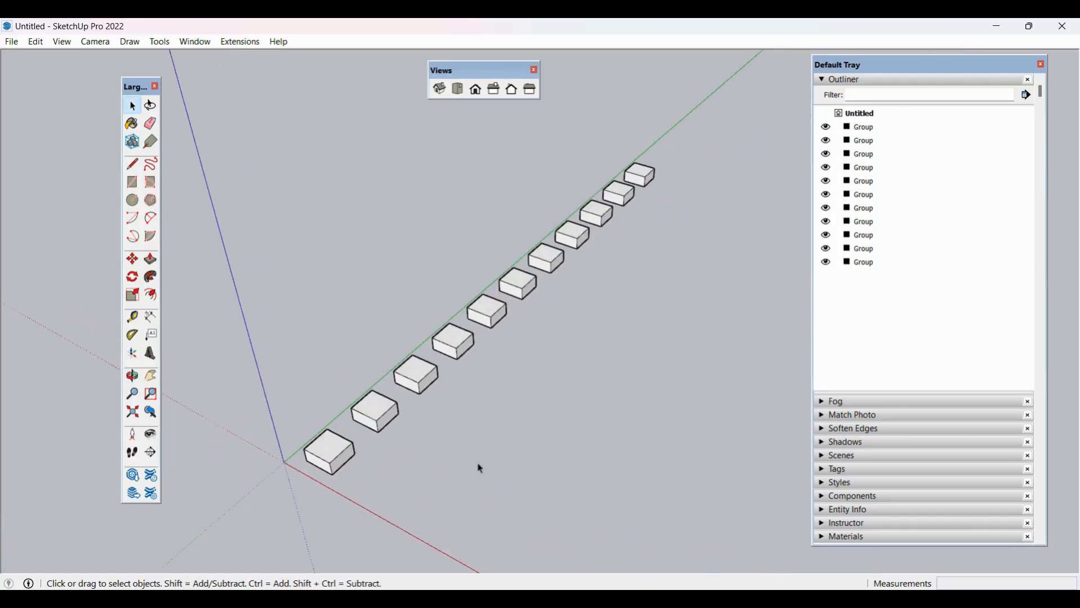
key(c)
click(500, 480)
click(523, 477)
key(space)
Step: Extrude the circle upward into a short cylinder with Push/Pull
key(p)
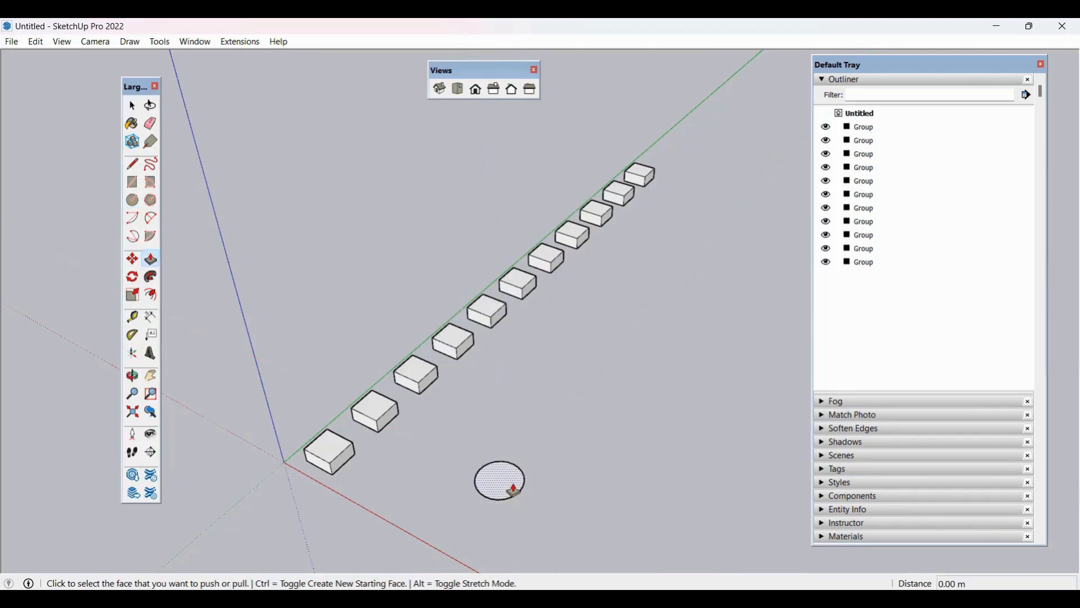
click(513, 485)
click(509, 467)
key(space)
Step: Select the whole cylinder and make it a component with the definition name CIRCLE
triple_click(509, 467)
right_click(509, 467)
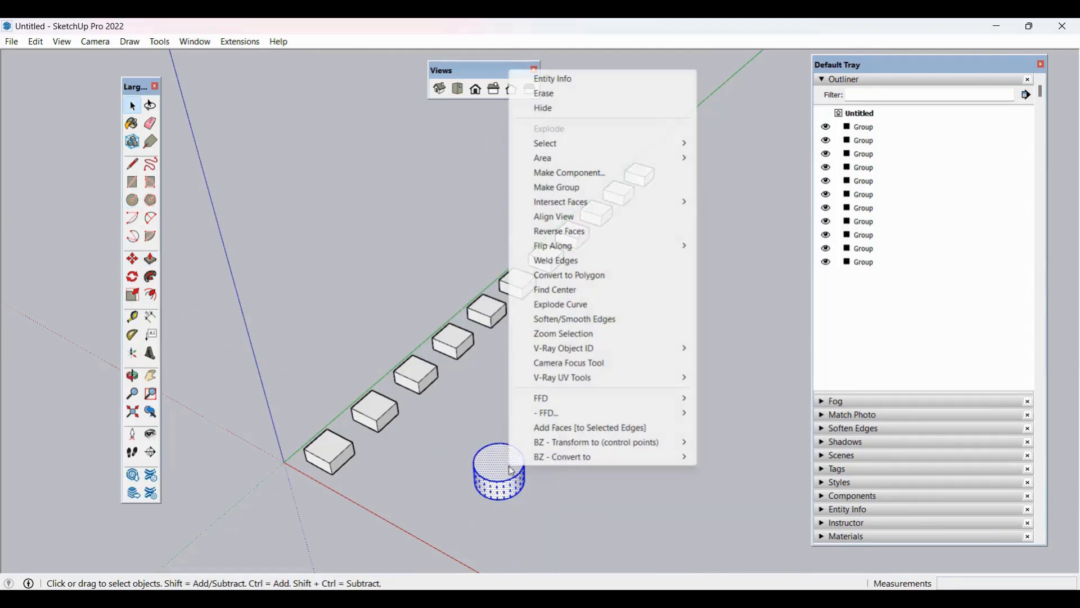
click(592, 172)
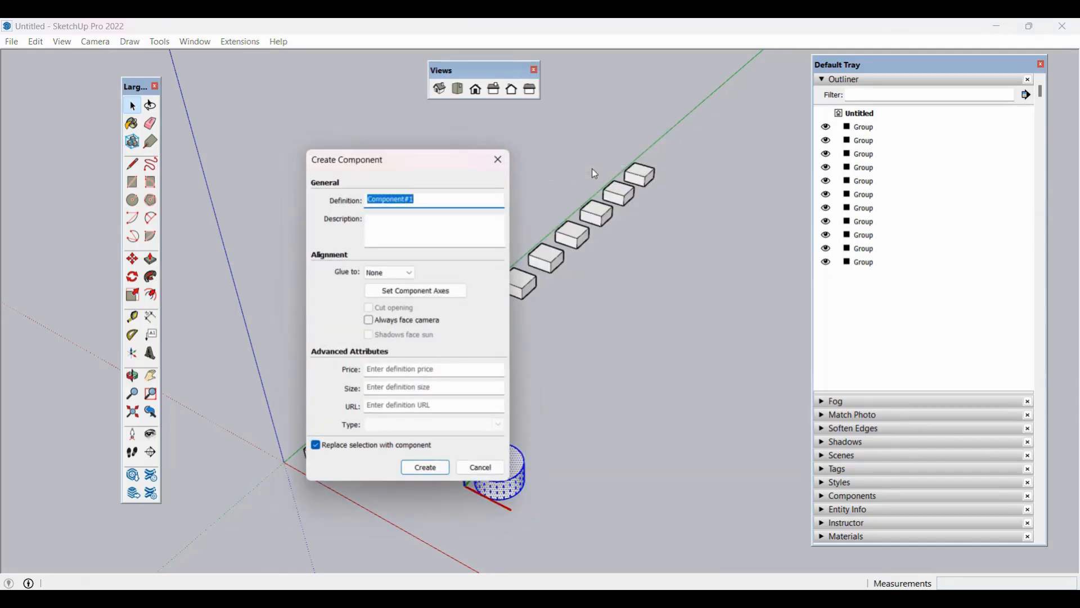
text(CIR)
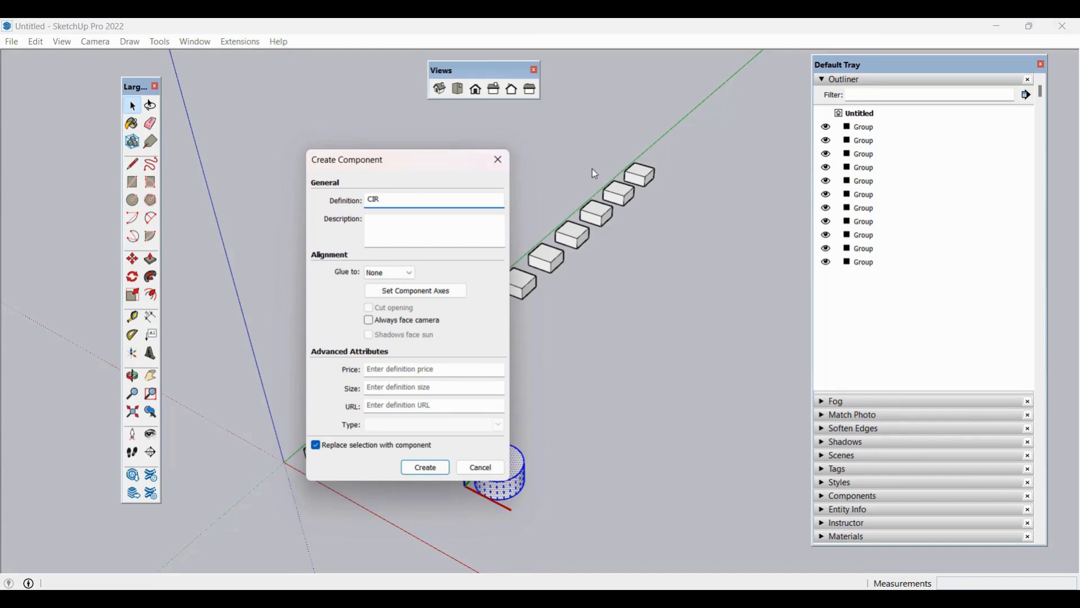
text(CLE)
click(434, 469)
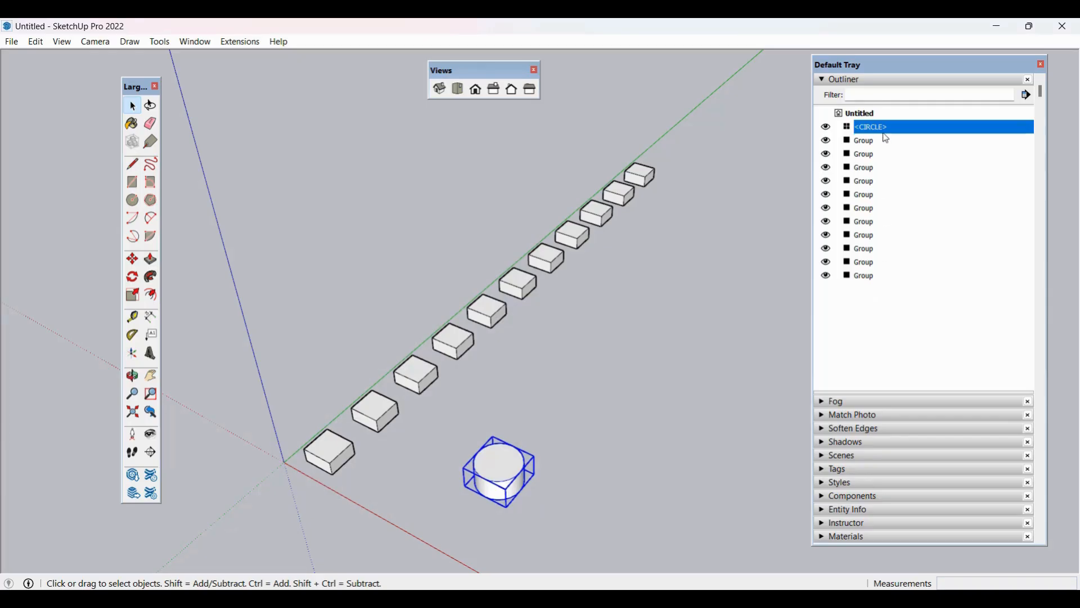
Step: Copy the cylinder component about 9.4 m parallel to the green axis and array it as 10 evenly spaced copies
key(m)
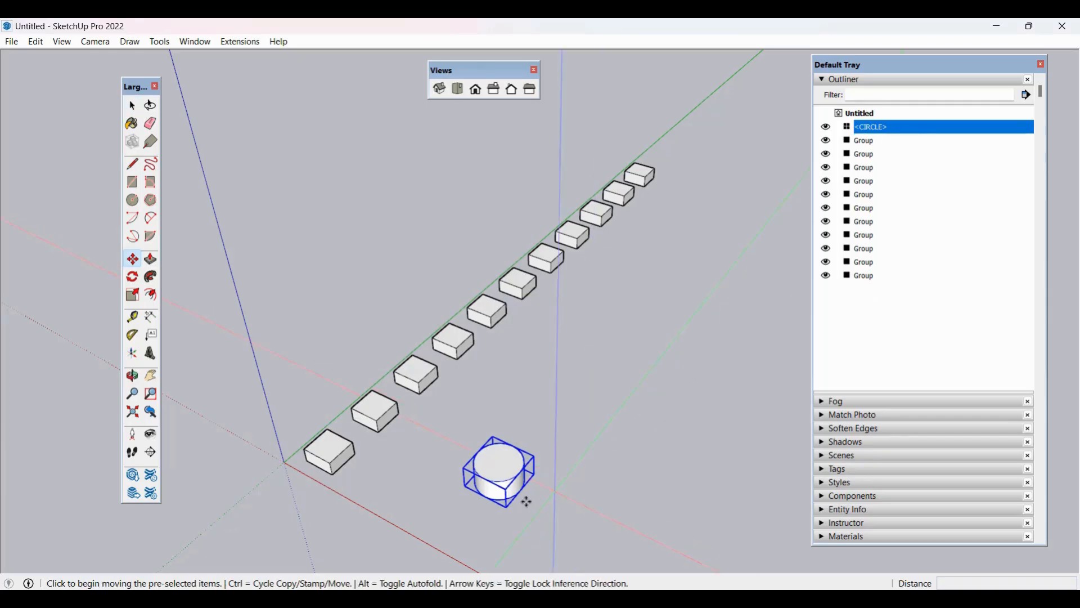
click(508, 506)
key(ctrl)
click(579, 445)
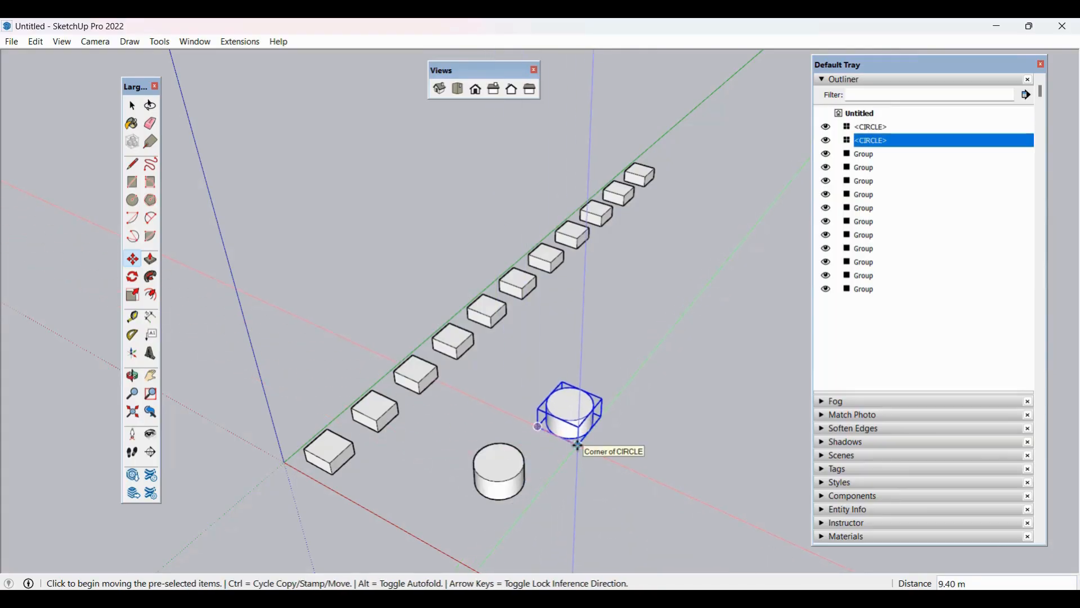
text(*10)
key(Return)
key(space)
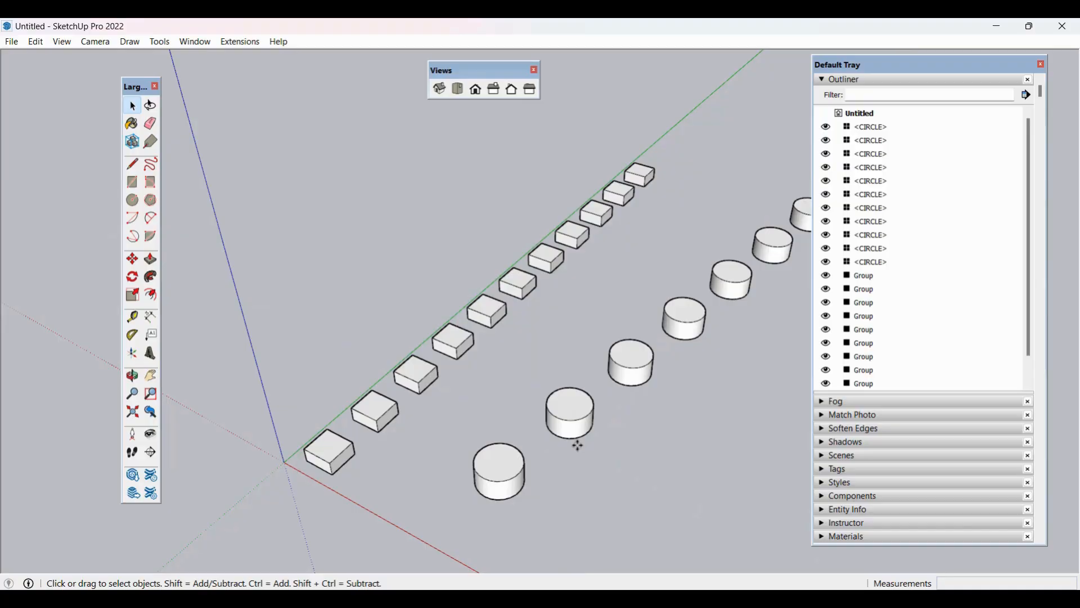
Step: Select several boxes in the row one at a time to see which group entry each has in the Outliner
scroll(470, 353, down, 4)
middle_drag(417, 310, 369, 376)
scroll(369, 375, up, 2)
scroll(369, 375, up, 2)
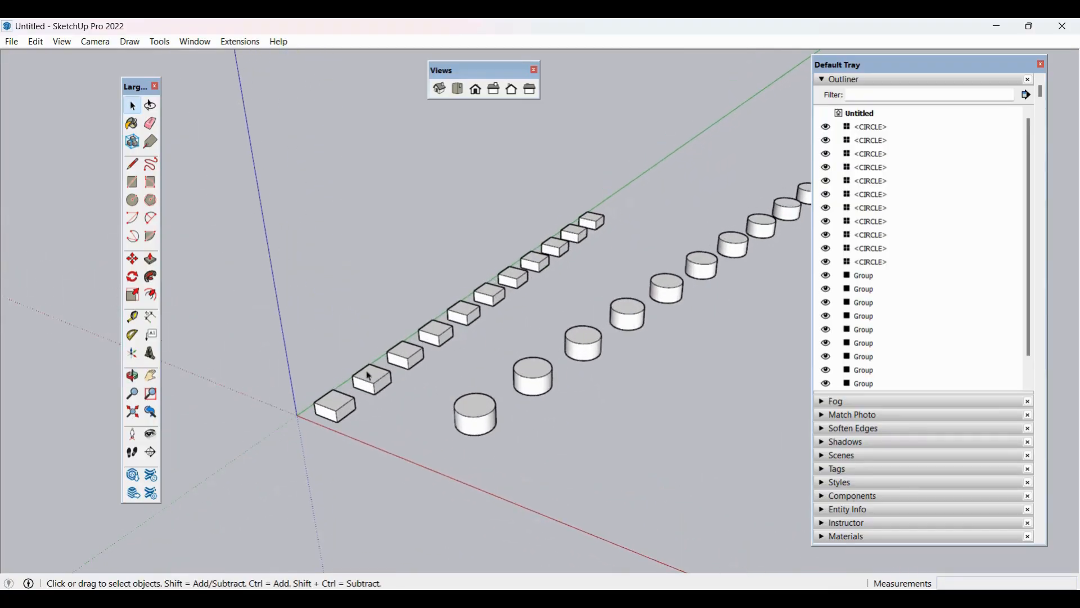
scroll(369, 376, up, 2)
click(374, 378)
click(422, 352)
click(457, 321)
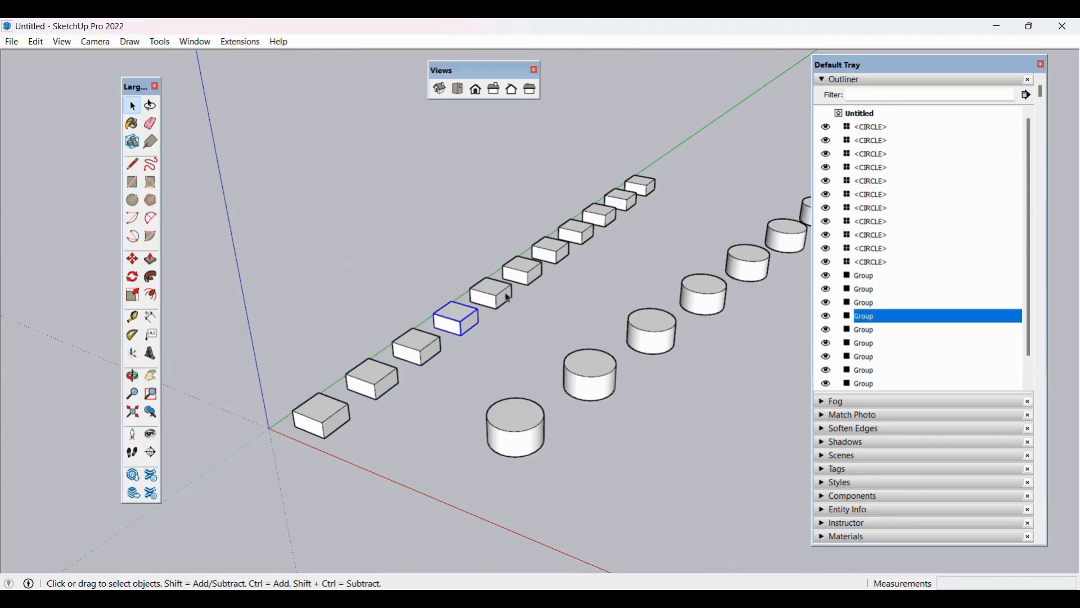
click(506, 297)
Step: Open the fifth box group for editing and extend its top face upward with Push/Pull into a tall block
double_click(496, 294)
click(495, 295)
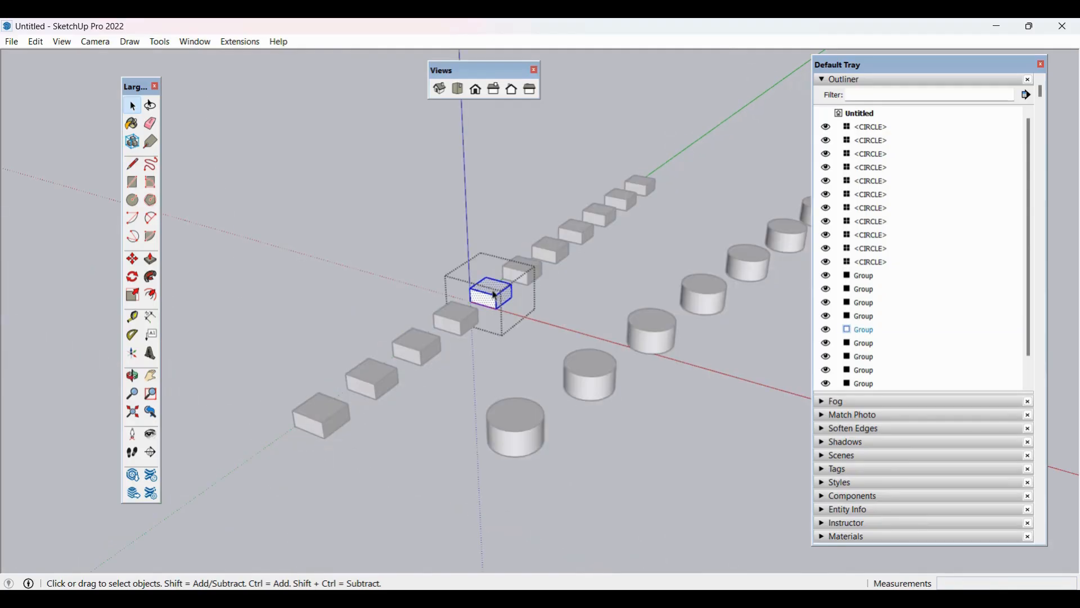
key(p)
click(491, 286)
click(492, 230)
key(space)
click(506, 362)
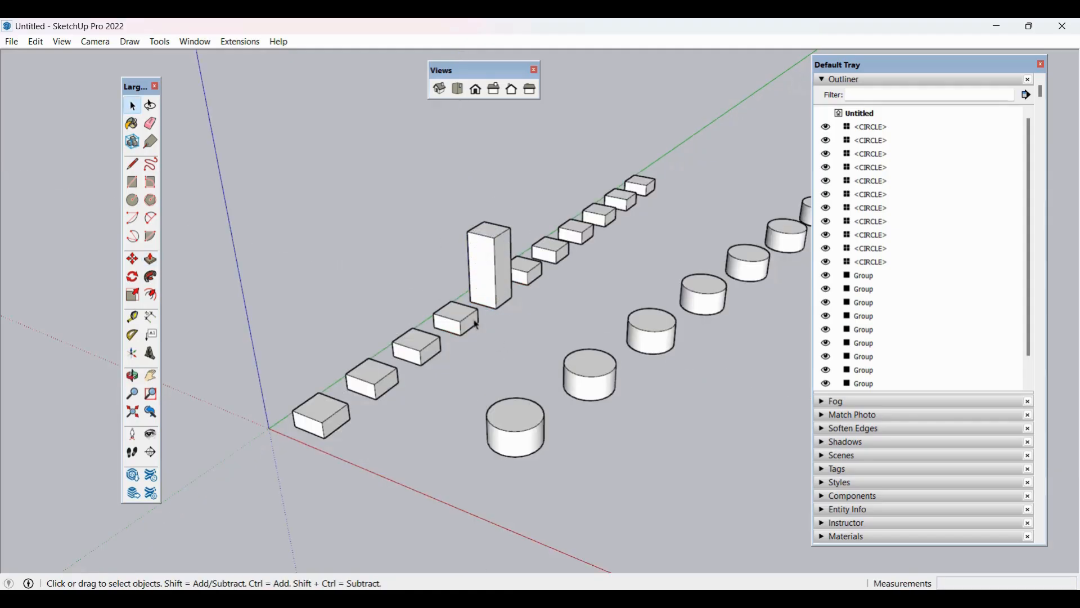
Step: Open the fourth CIRCLE cylinder component for editing and raise its top face about 4.47 m with Push/Pull
scroll(428, 355, down, 6)
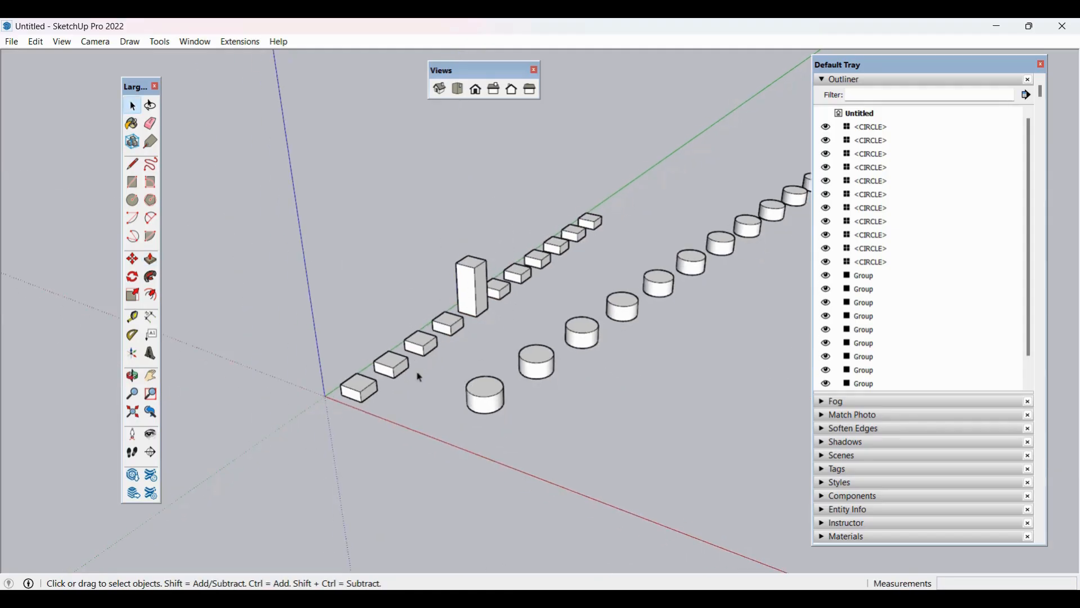
scroll(532, 360, up, 3)
scroll(543, 343, up, 3)
triple_click(531, 340)
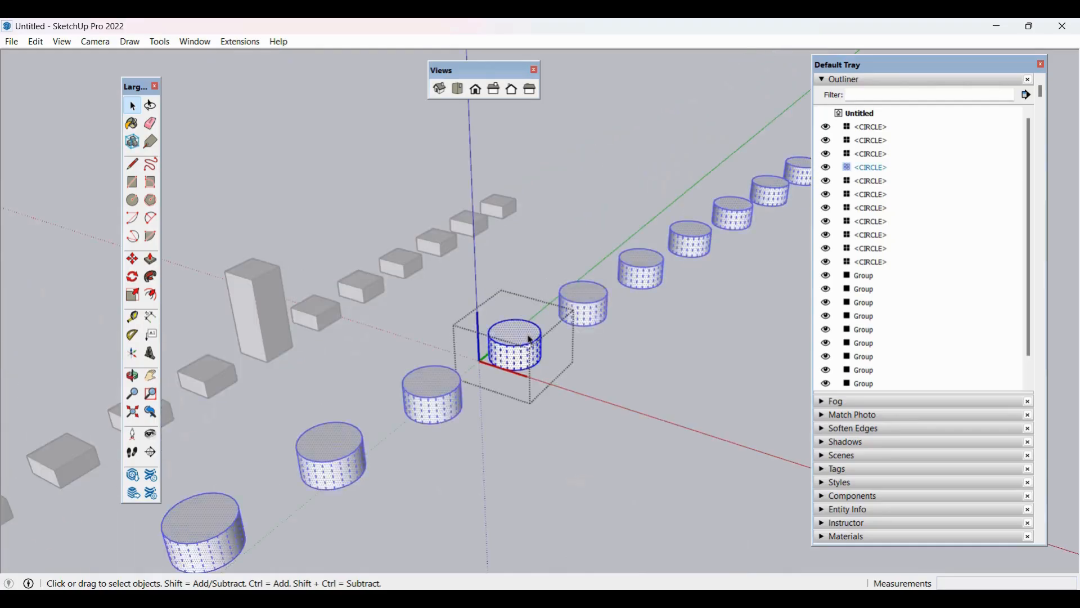
key(p)
click(528, 335)
click(524, 293)
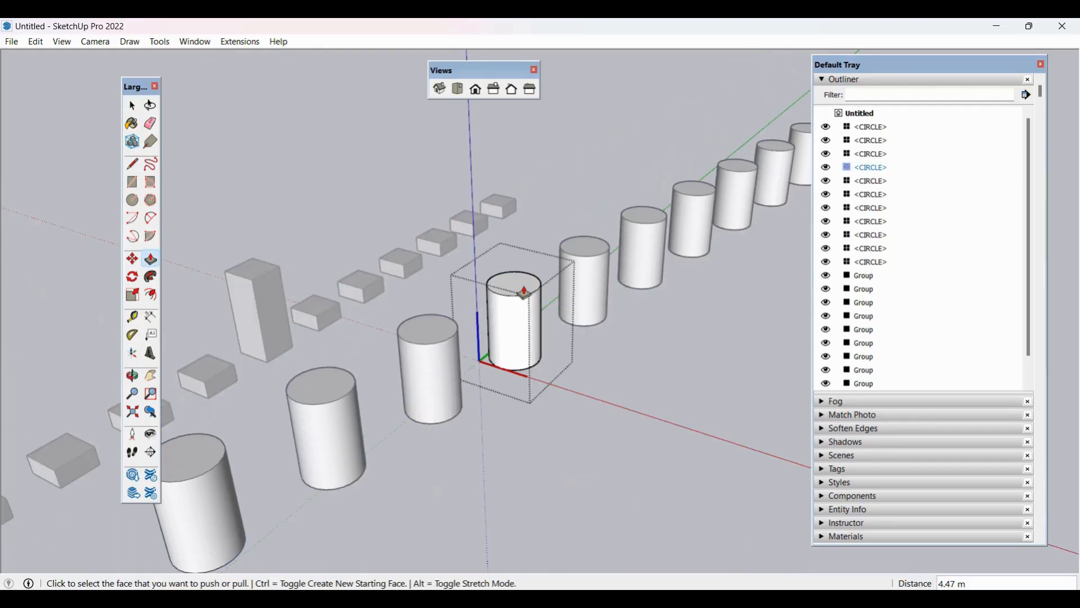
Step: Push the cylinder's top face back down, raise it about 5.28 m, and leave the component
click(523, 293)
click(523, 333)
click(522, 337)
click(528, 278)
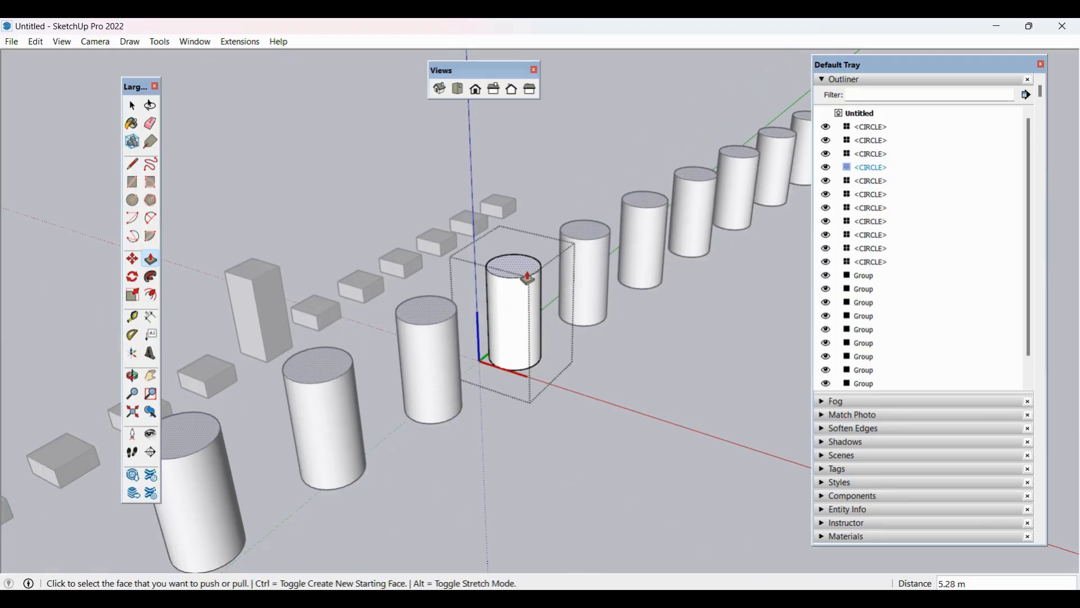
key(space)
click(609, 397)
Step: Select individual cylinders and boxes to compare how component and group copies respond to edits and appear in the Outliner
scroll(607, 397, down, 2)
scroll(608, 398, down, 1)
middle_drag(425, 426, 414, 467)
click(364, 484)
click(427, 443)
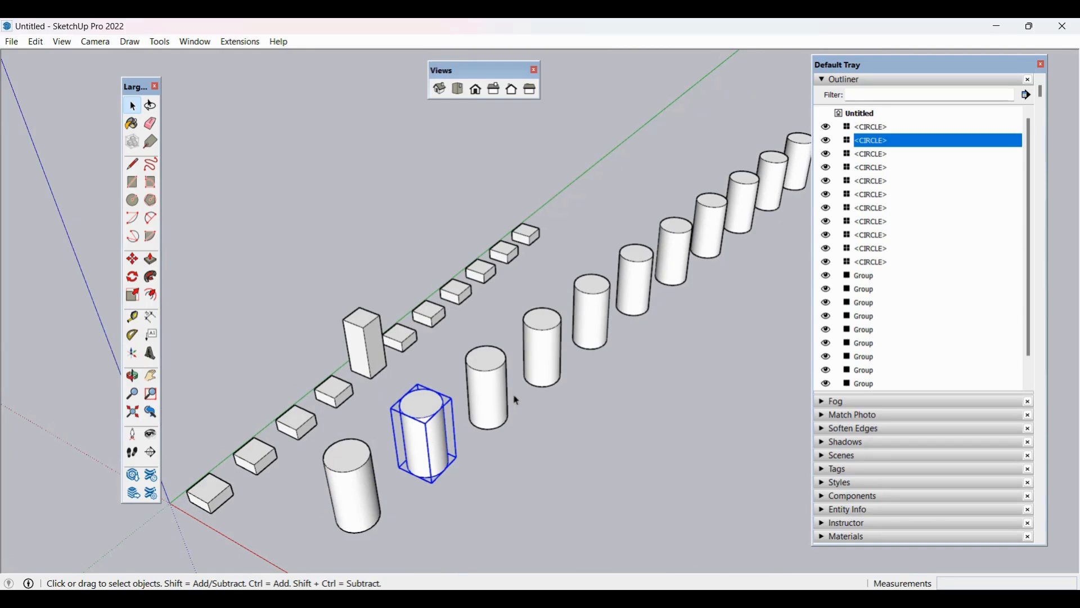
click(533, 369)
middle_drag(533, 369, 598, 449)
click(612, 444)
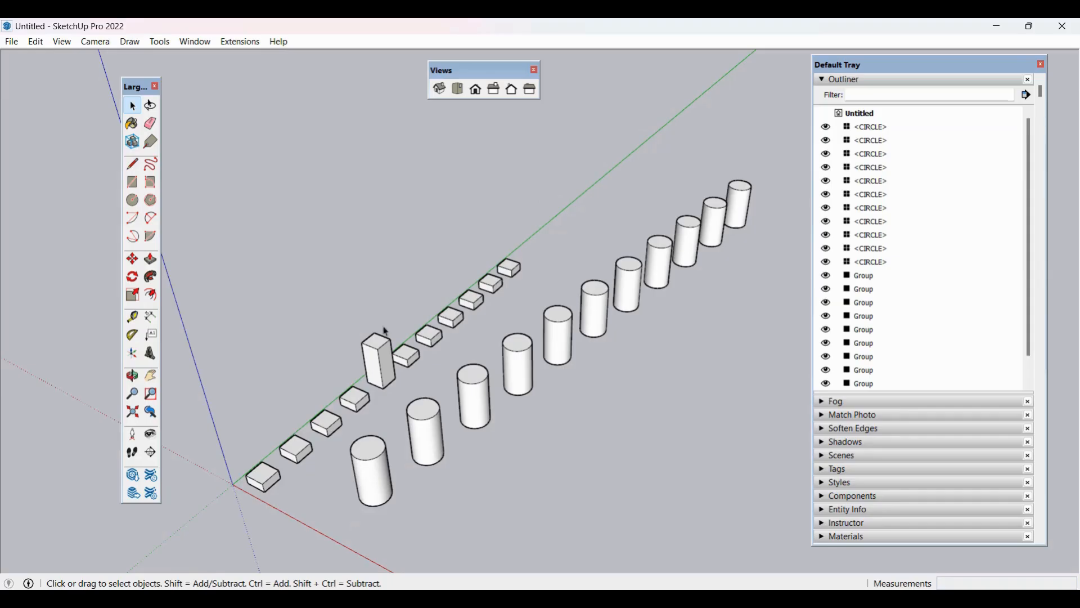
click(376, 367)
click(409, 357)
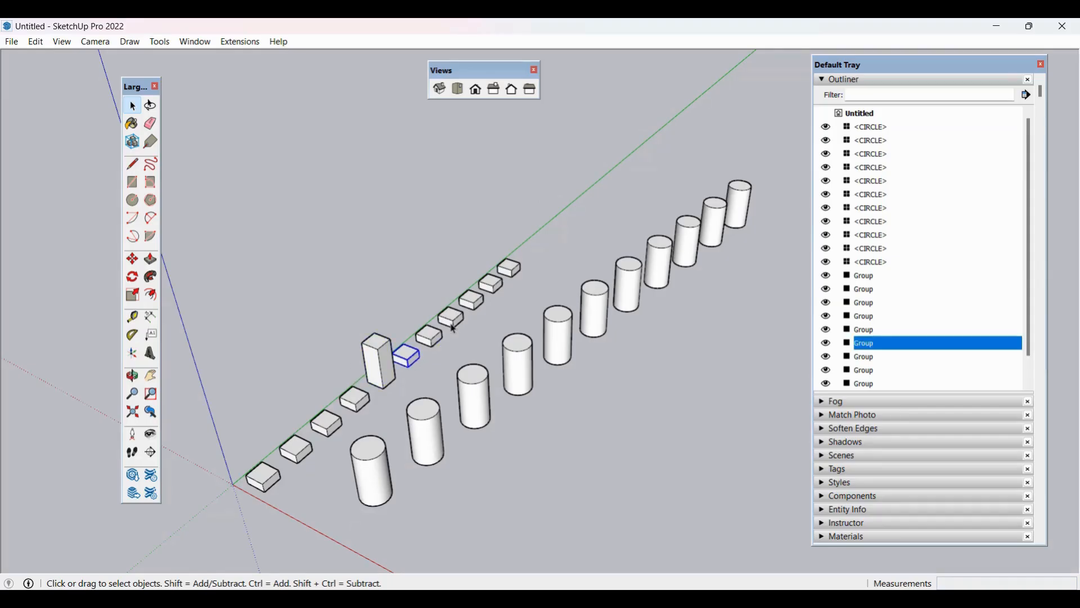
click(430, 337)
click(450, 317)
click(490, 284)
click(507, 328)
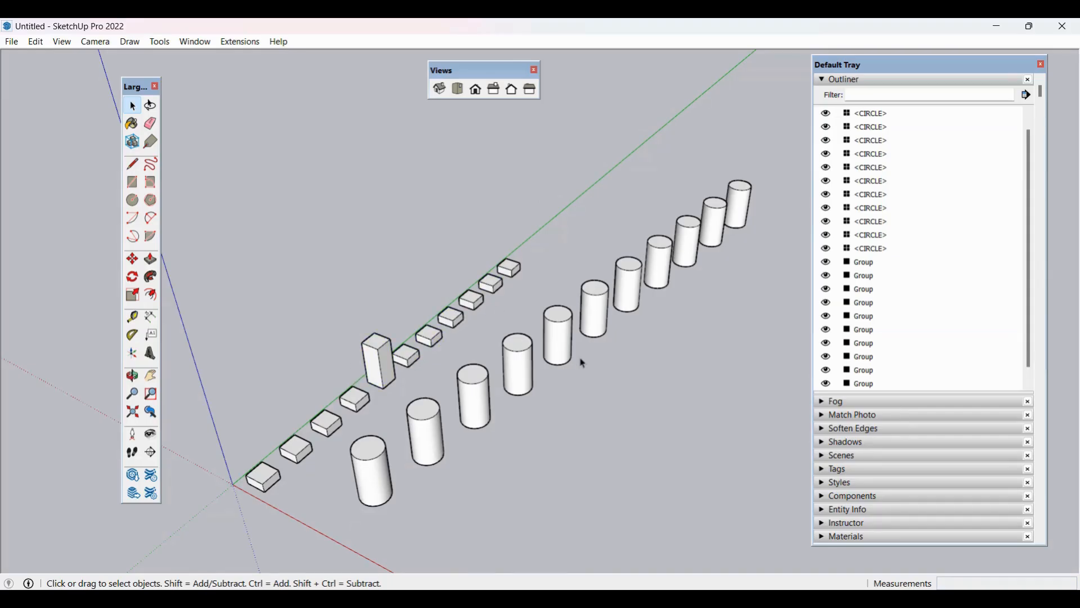
scroll(579, 360, down, 2)
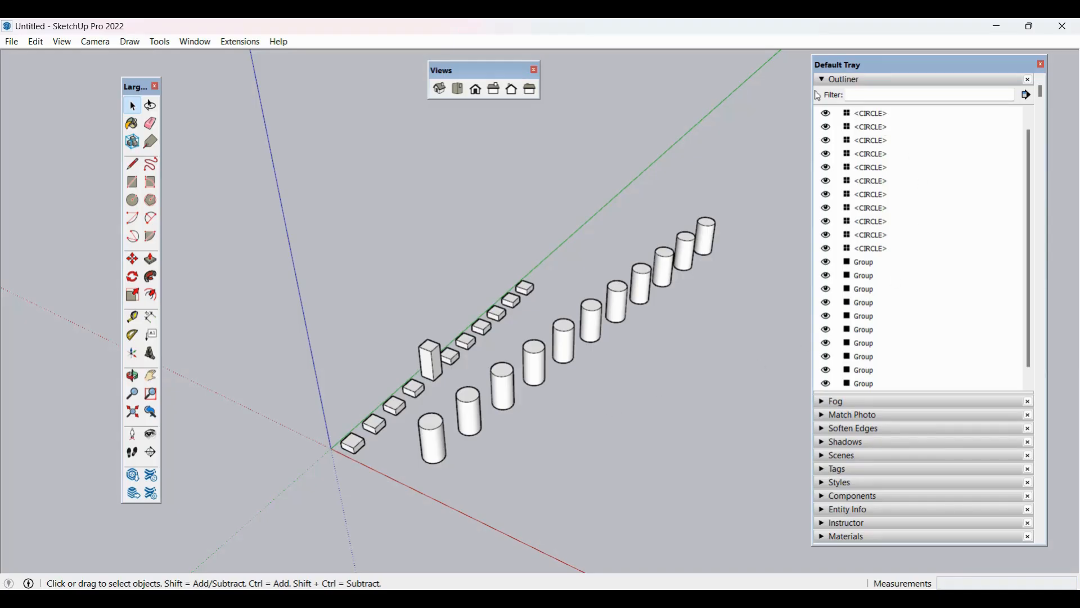
Step: Hide the first ten CIRCLE components one after another using their visibility in the Outliner
scroll(911, 276, down, 1)
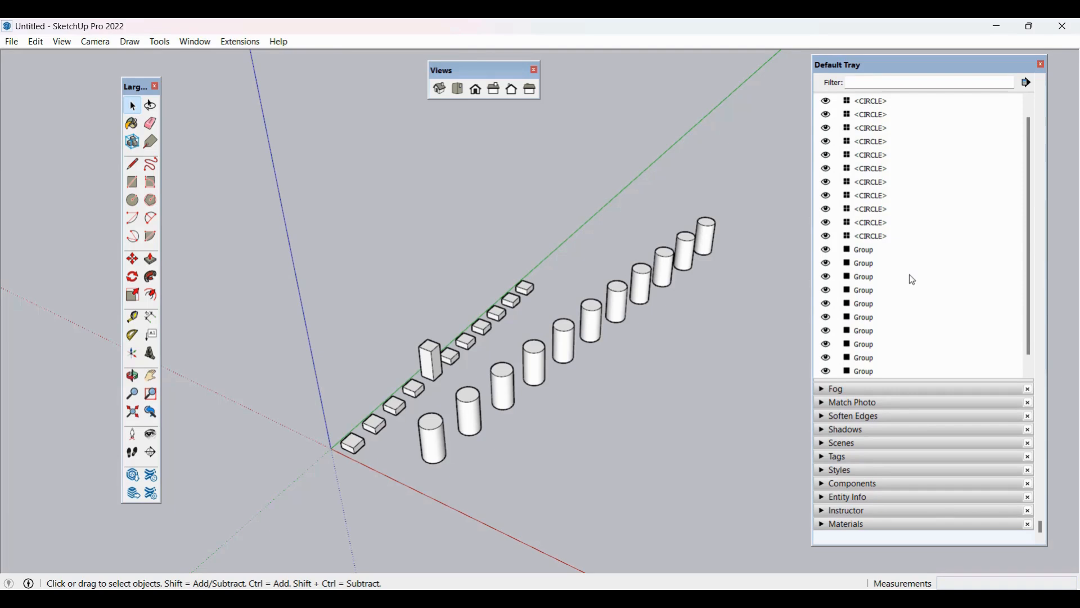
scroll(910, 274, up, 1)
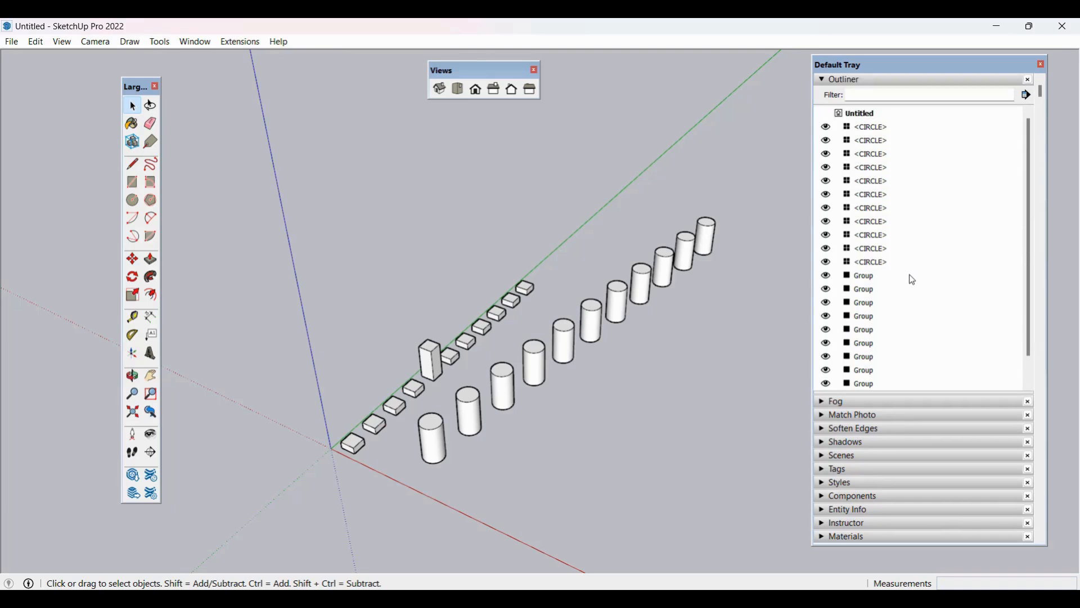
click(828, 129)
click(827, 141)
click(828, 154)
click(828, 167)
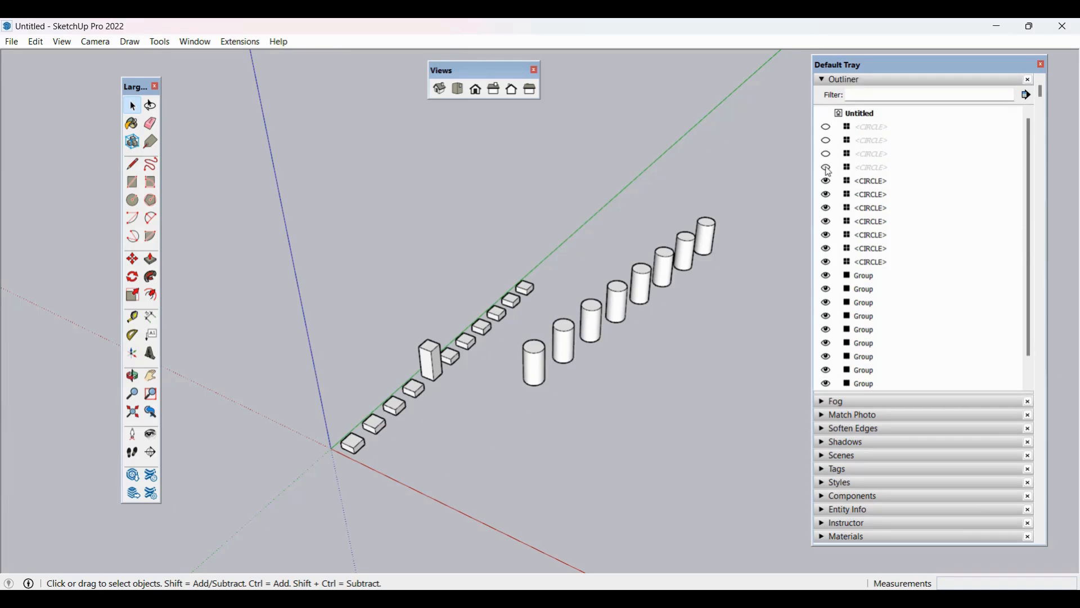
click(828, 181)
click(827, 195)
click(828, 209)
click(827, 221)
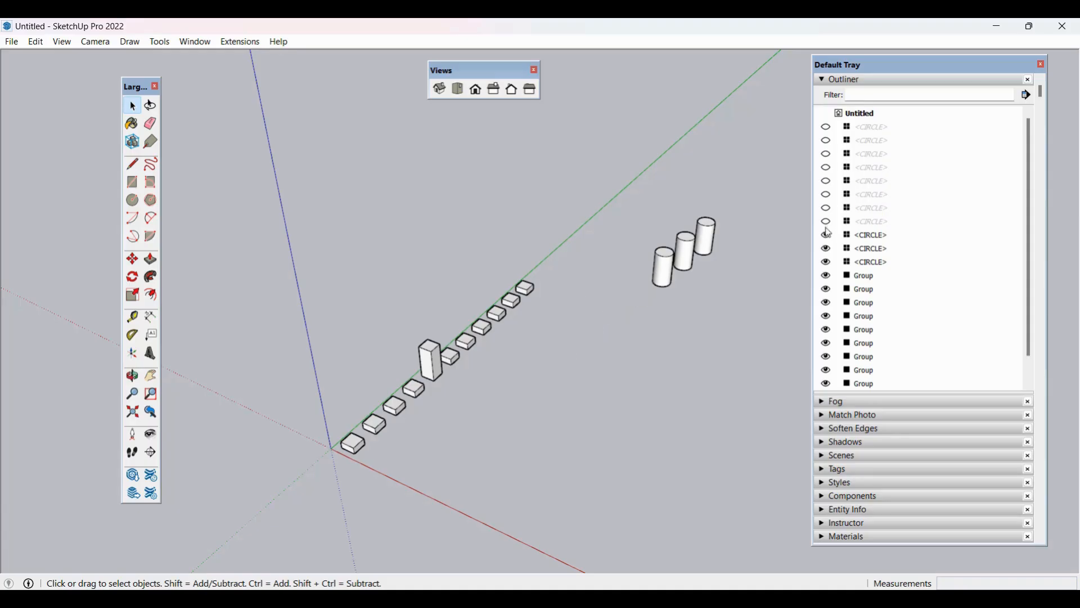
click(827, 236)
click(827, 249)
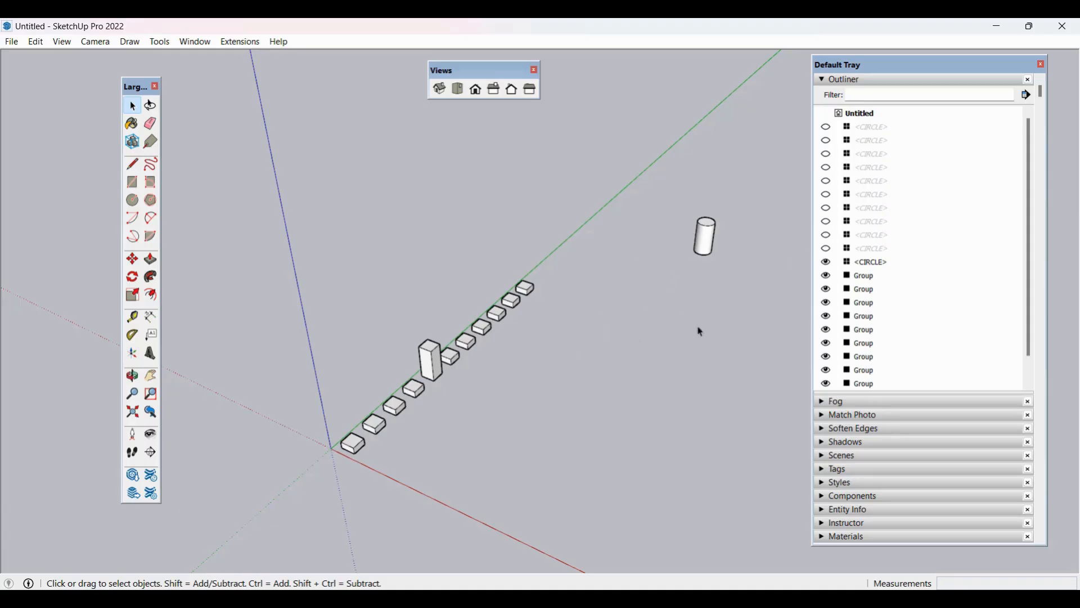
Step: Make all the hidden CIRCLE components visible again from the Outliner
click(827, 249)
click(827, 235)
click(827, 221)
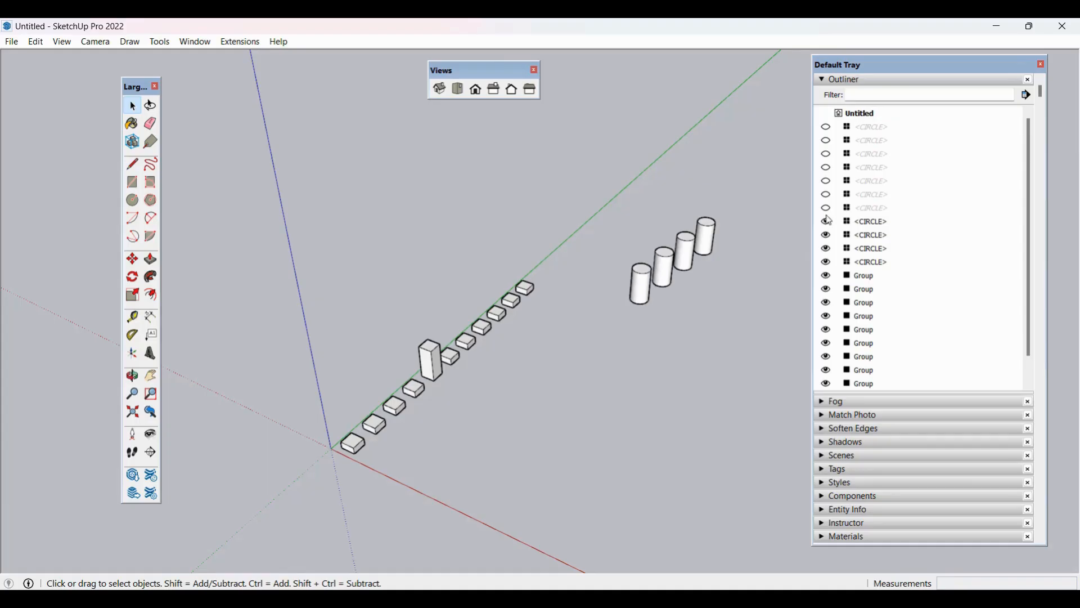
click(828, 208)
click(828, 195)
click(827, 167)
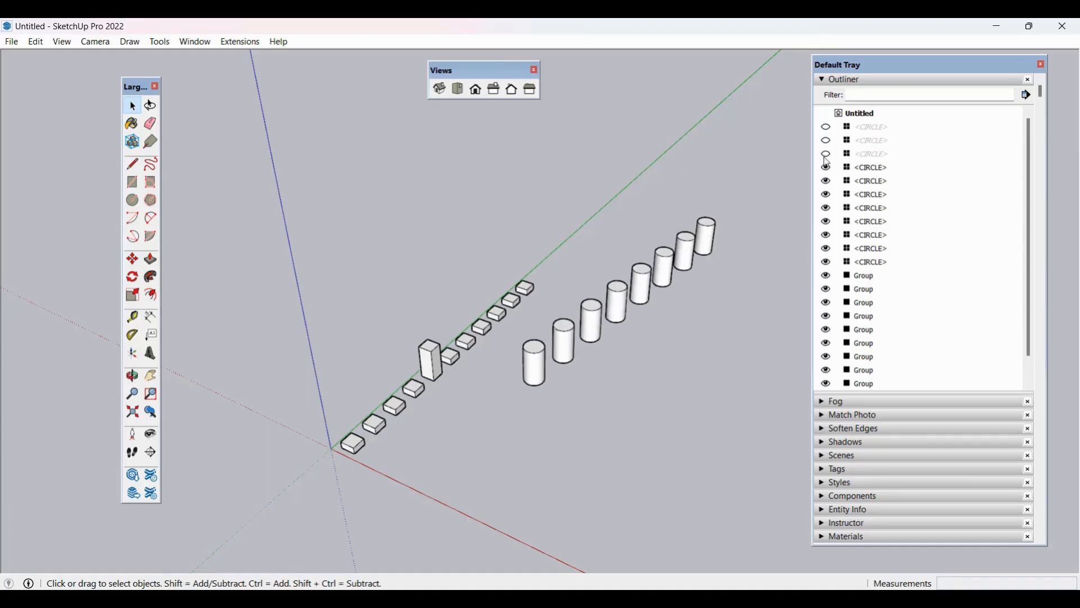
click(826, 154)
click(827, 140)
click(826, 126)
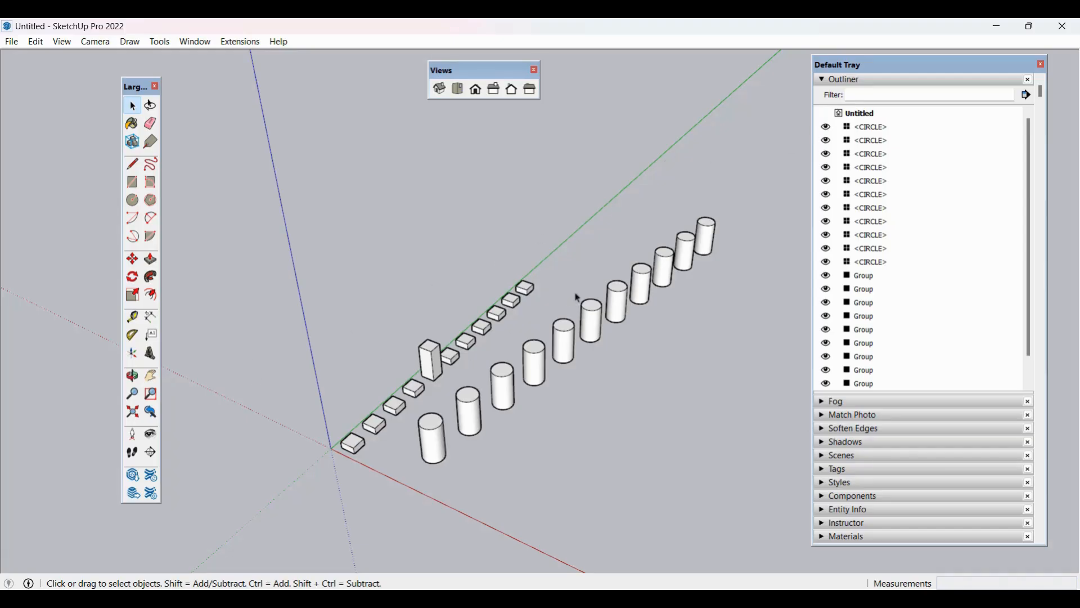
Step: Delete all the boxes and cylinders from the model and collapse the Outliner
drag(738, 174, 250, 512)
key(Delete)
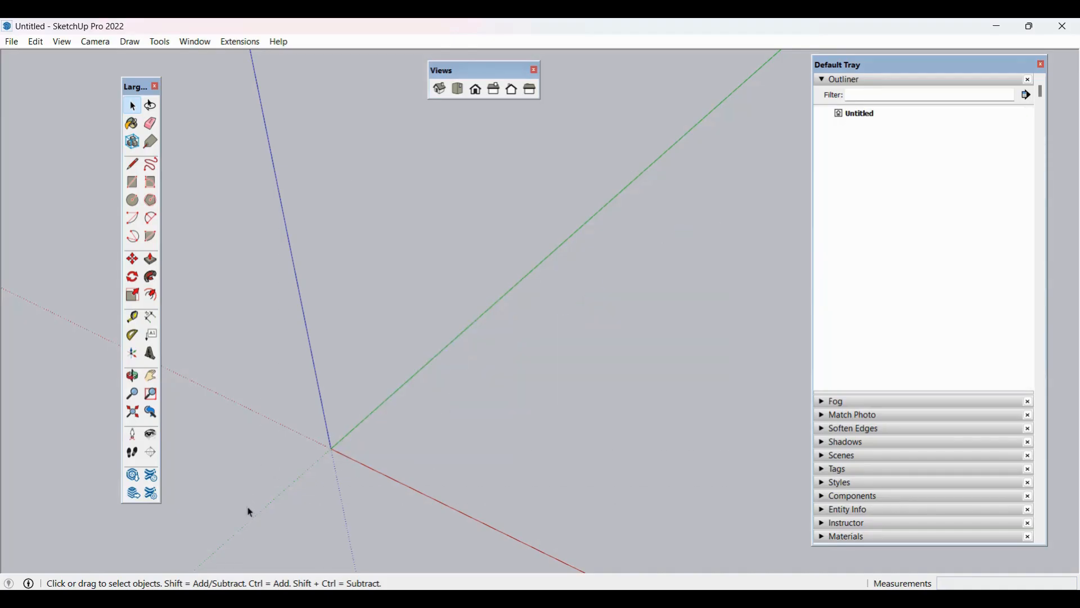
click(829, 82)
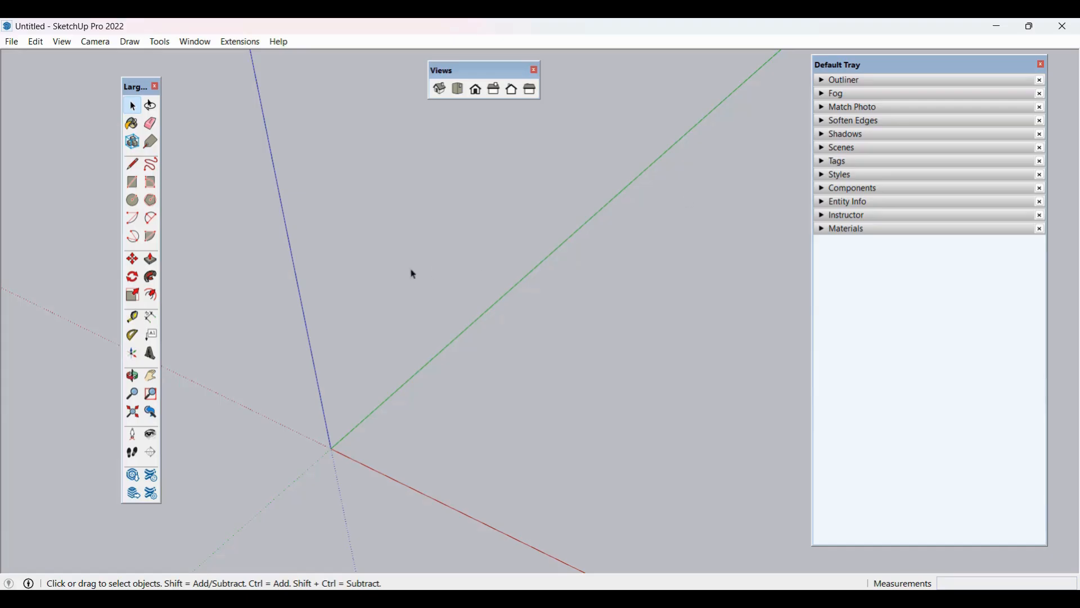
Step: Open the YOUR HOME model without saving the changes to the untitled file
click(10, 42)
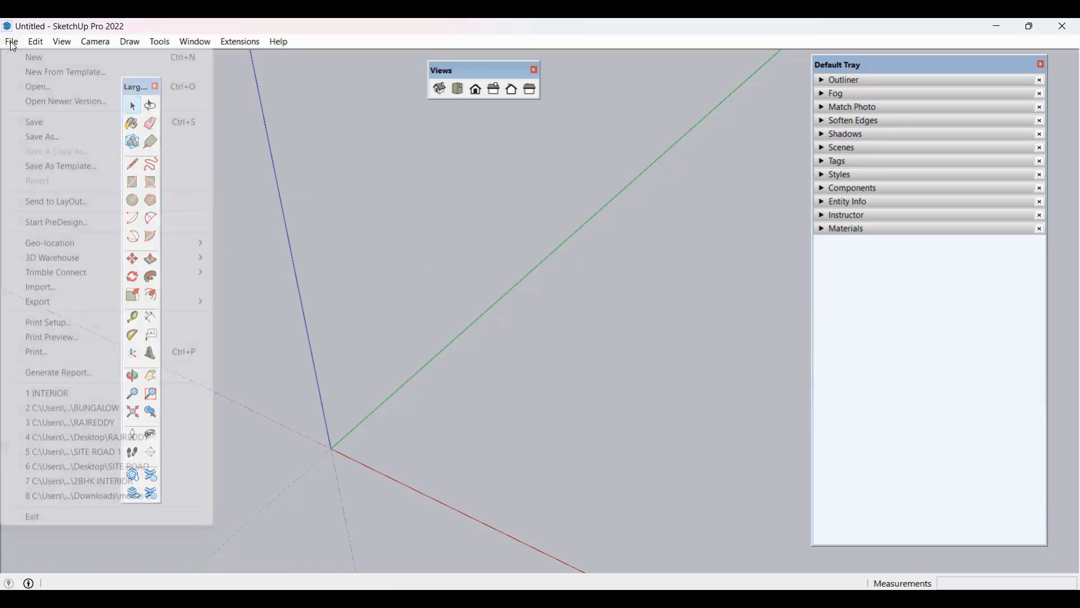
click(25, 88)
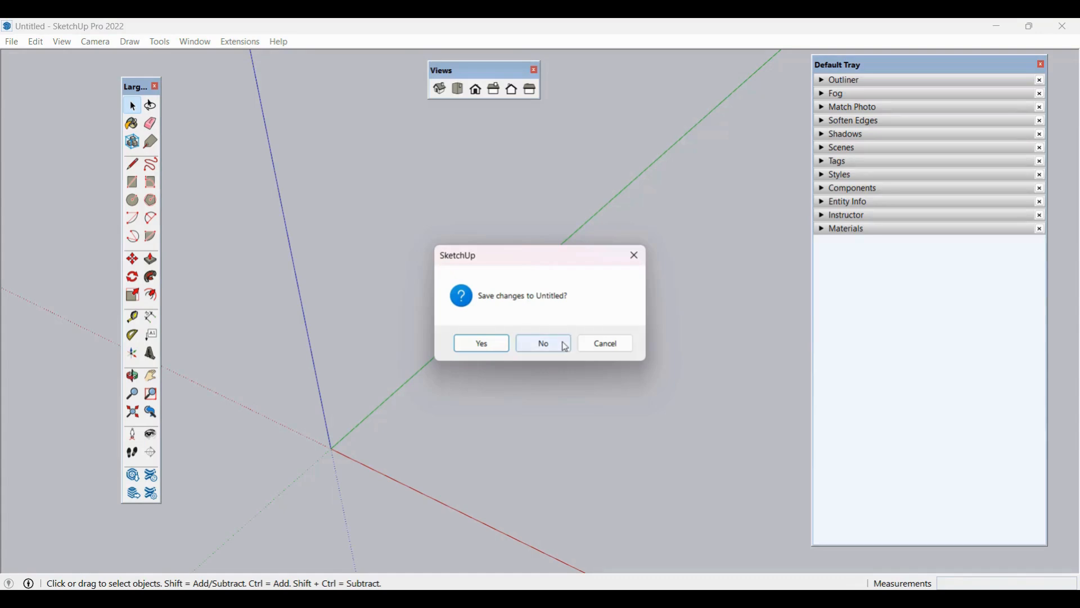
click(564, 345)
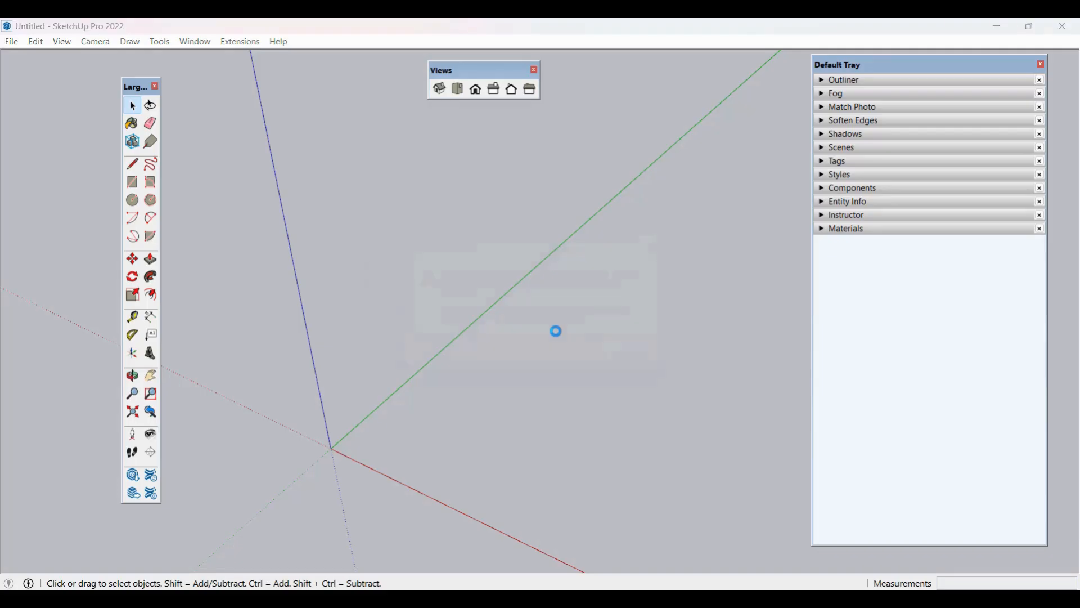
click(658, 367)
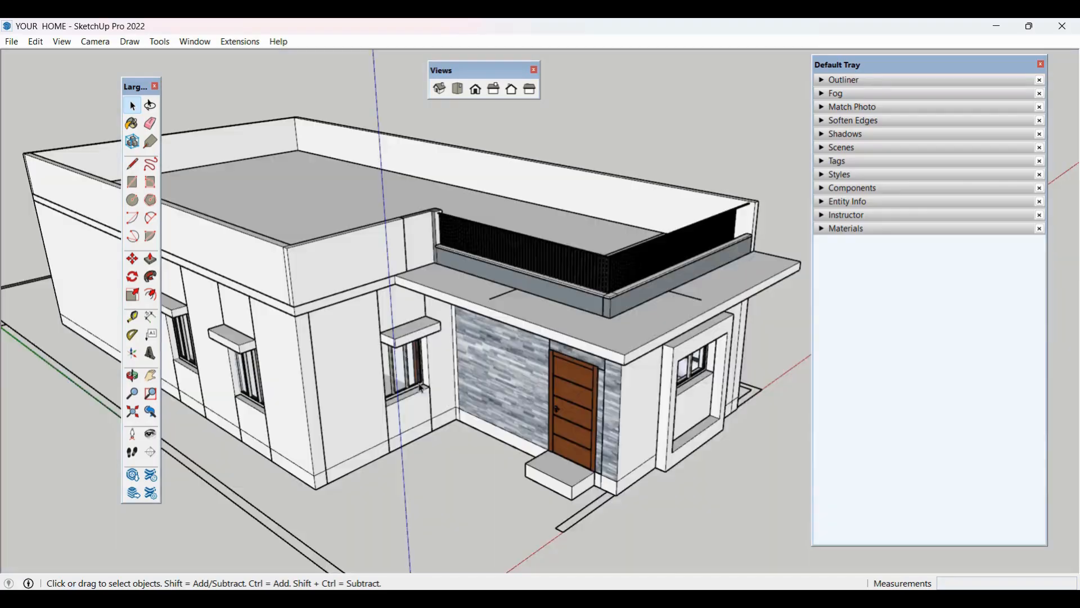
Step: Turn on Display Fog for the house model and check the fog effect from farther away
click(419, 385)
scroll(419, 385, down, 3)
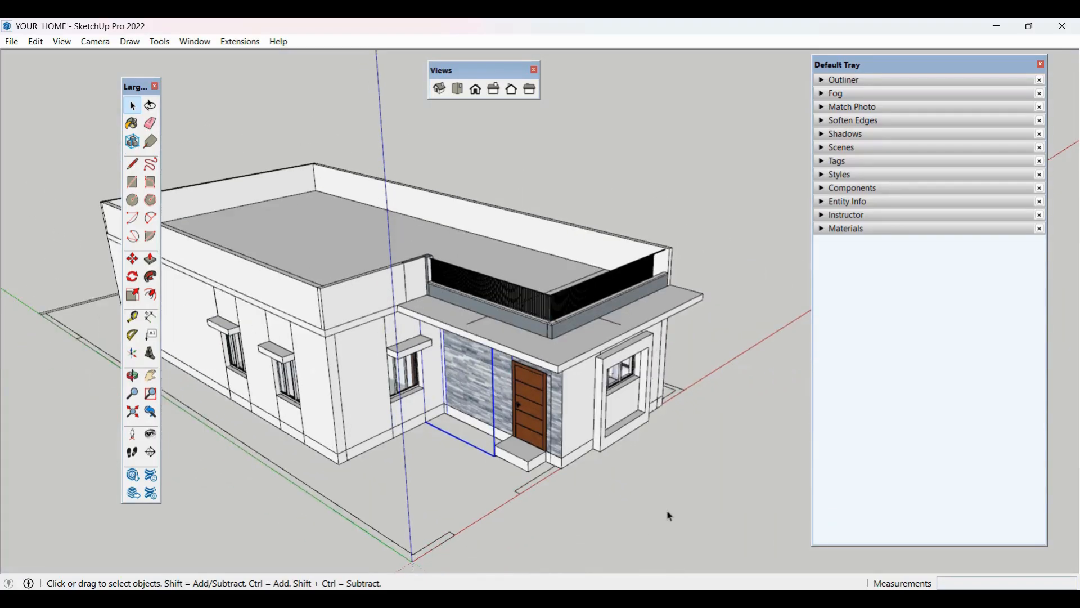
middle_drag(671, 516, 626, 371)
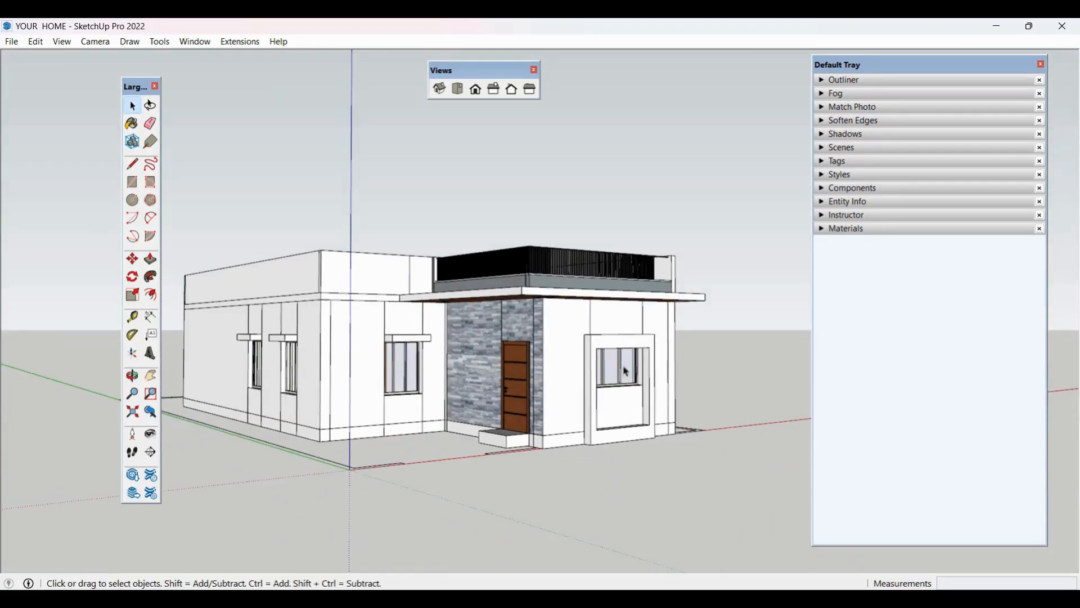
scroll(665, 381, down, 1)
scroll(376, 397, up, 2)
middle_drag(488, 374, 489, 380)
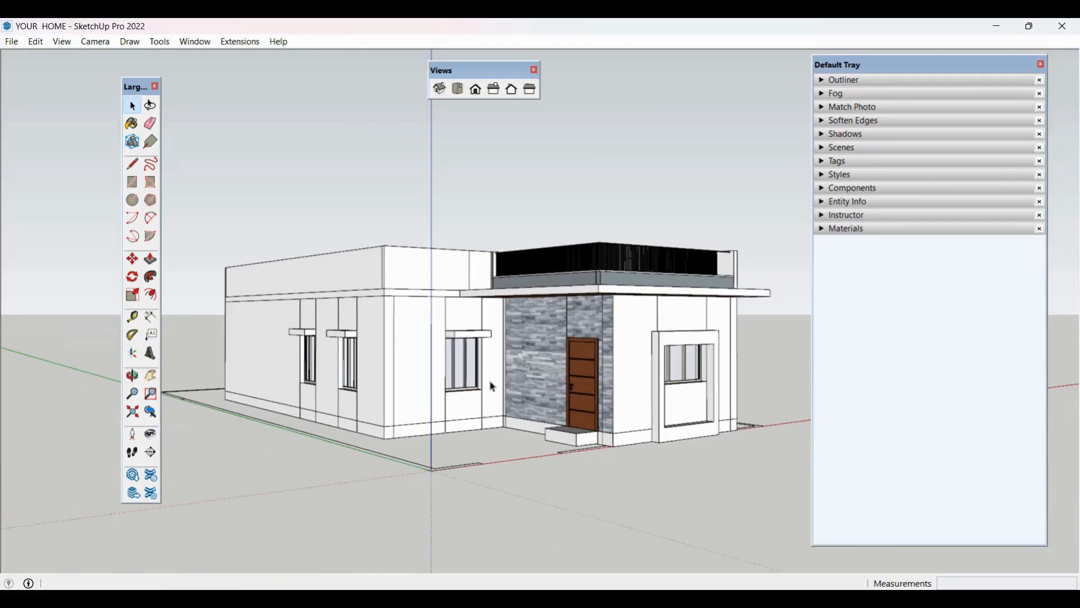
scroll(493, 387, up, 1)
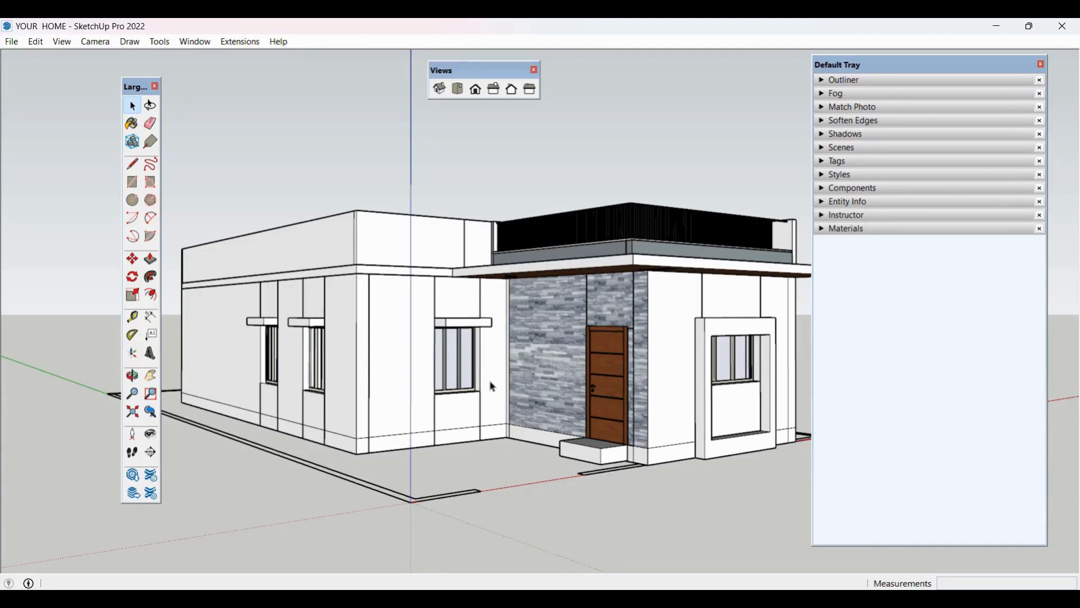
click(822, 94)
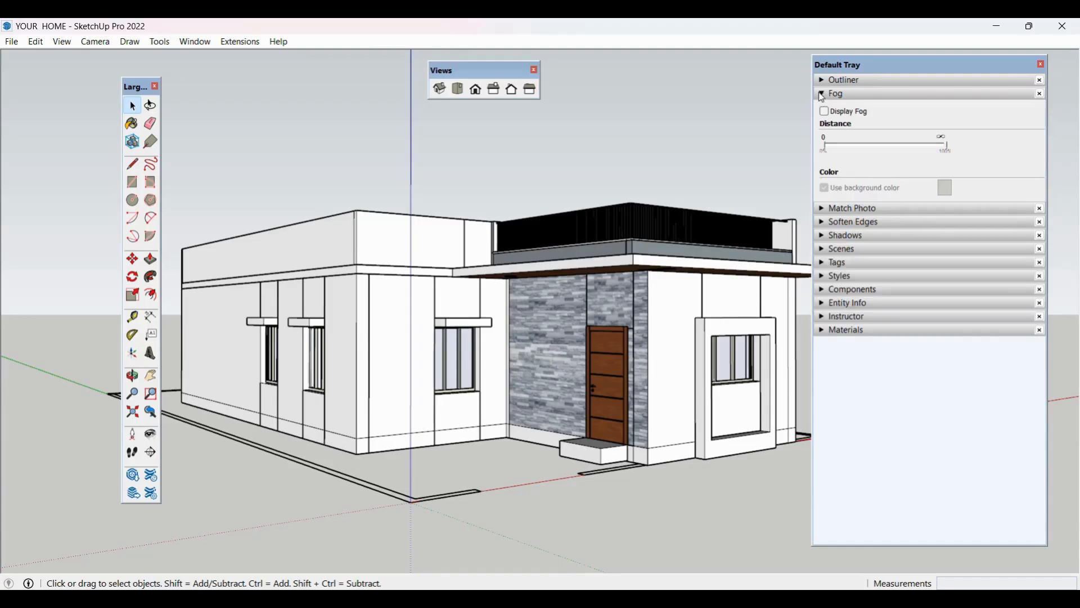
click(826, 113)
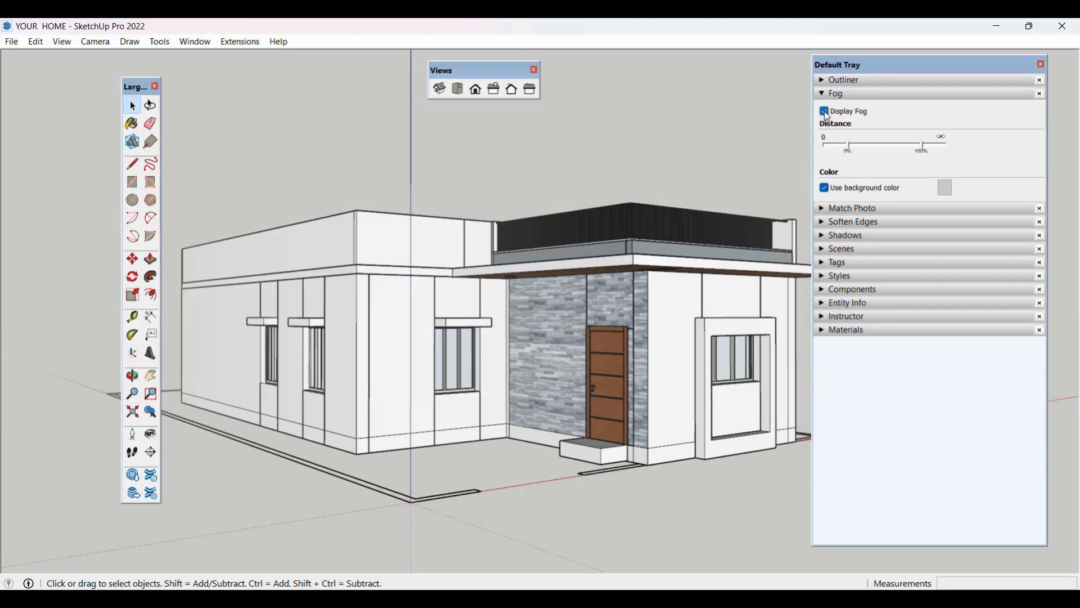
scroll(461, 356, down, 3)
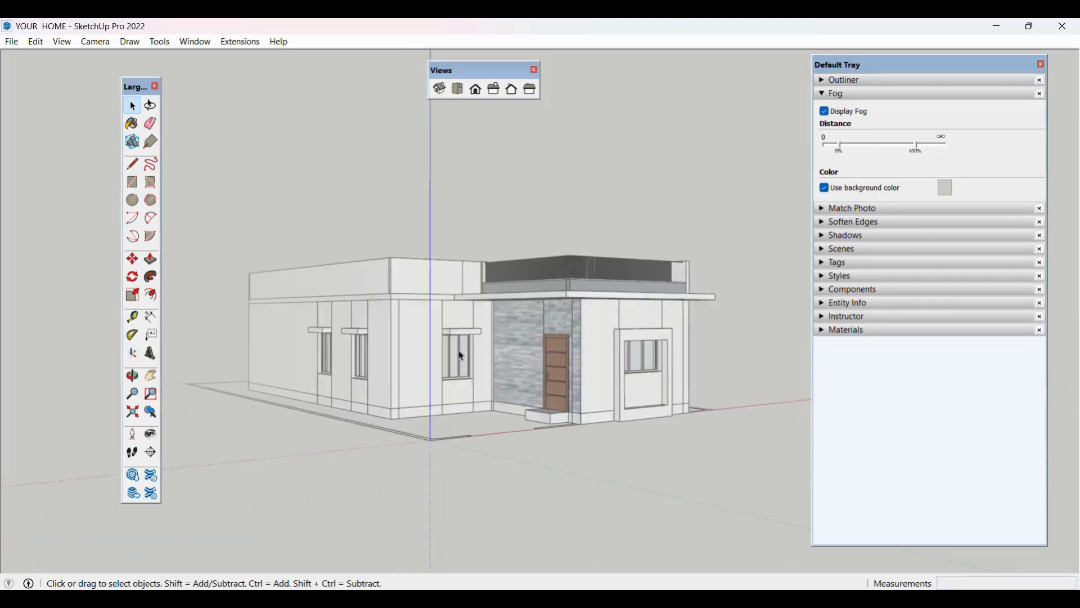
scroll(461, 356, down, 4)
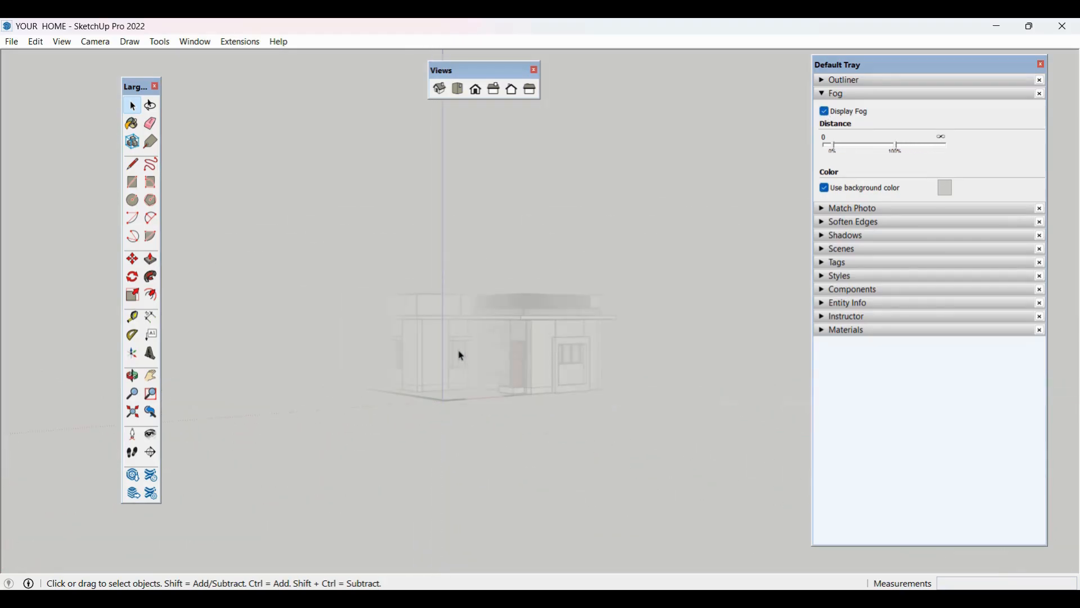
Step: Turn off Display Fog for the house model and collapse the Fog settings
scroll(462, 356, up, 5)
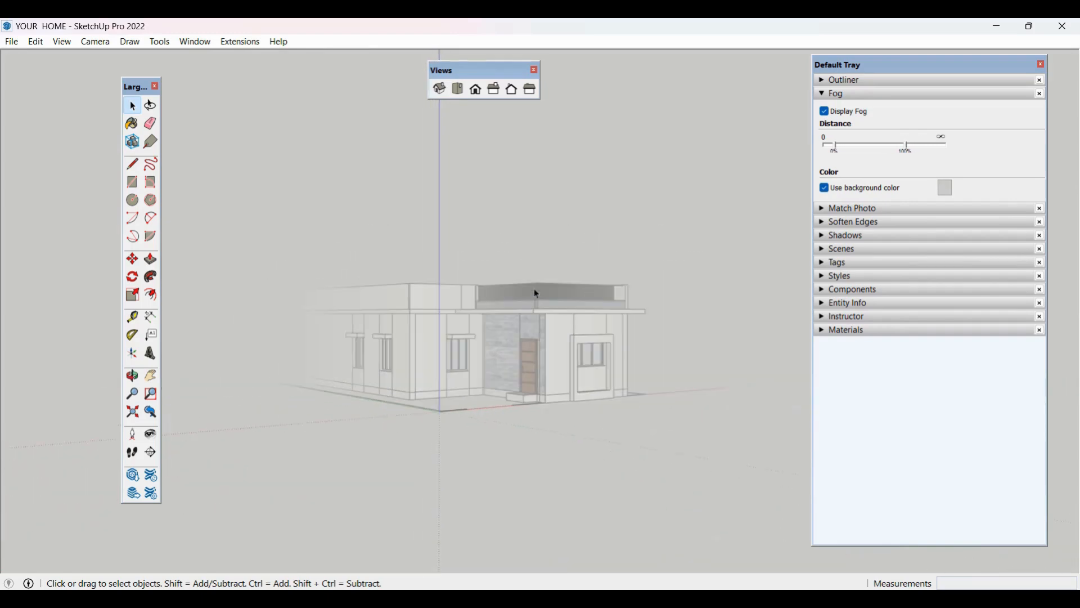
mouse_move(461, 356)
middle_down()
mouse_move(517, 363)
mouse_move(429, 480)
mouse_move(373, 517)
mouse_move(534, 366)
mouse_move(639, 243)
mouse_move(350, 231)
mouse_move(416, 361)
mouse_move(640, 268)
mouse_move(420, 320)
mouse_move(574, 359)
mouse_move(376, 347)
middle_up()
scroll(416, 360, up, 5)
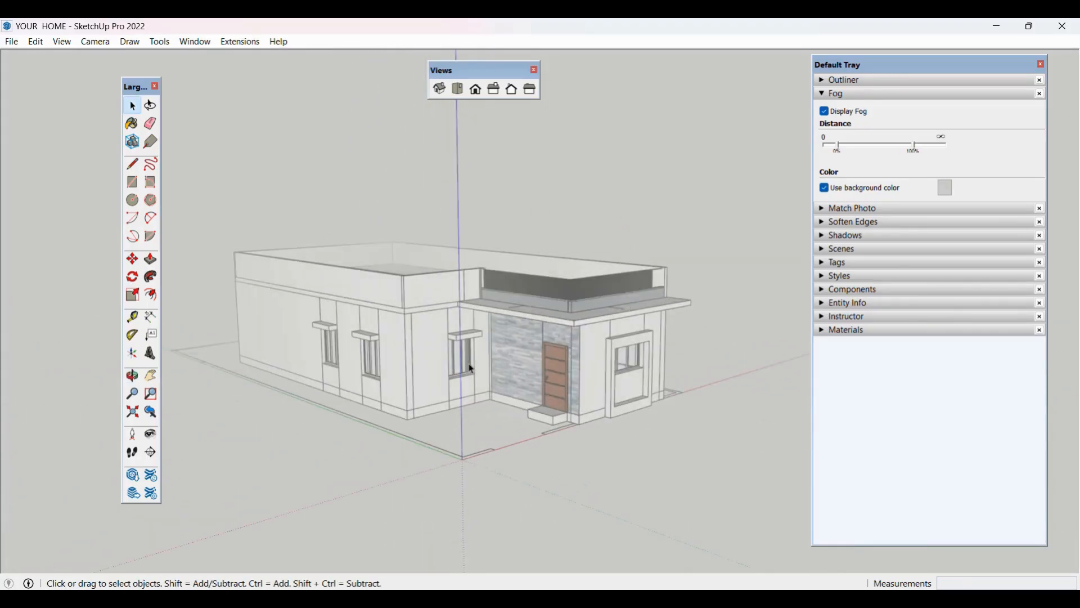
middle_drag(517, 405, 493, 371)
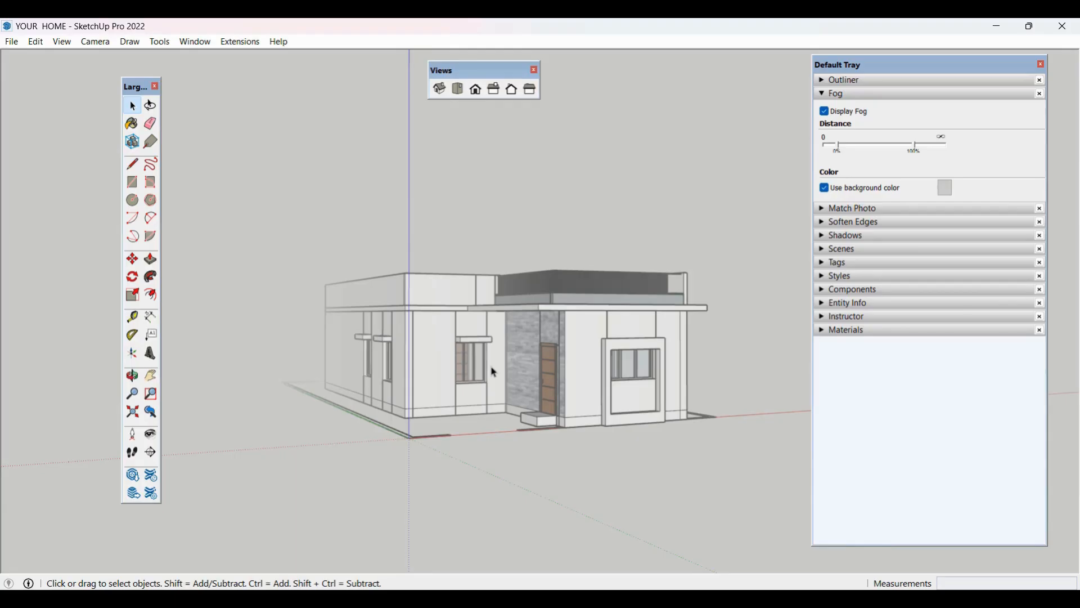
click(829, 113)
click(823, 94)
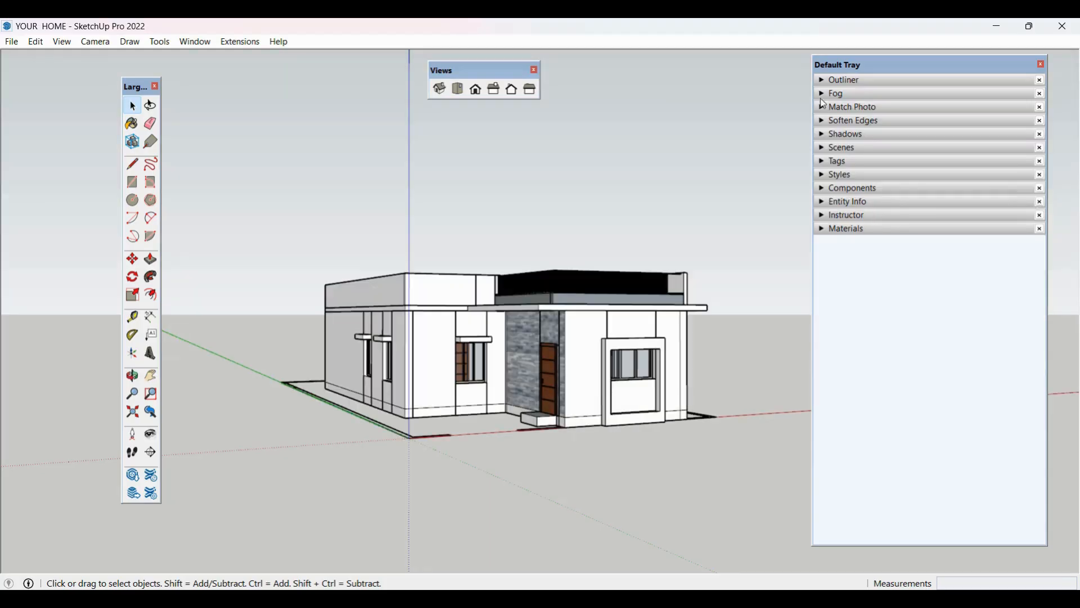
Step: Expand the Match Photo settings to look over their options, and collapse them again
click(823, 111)
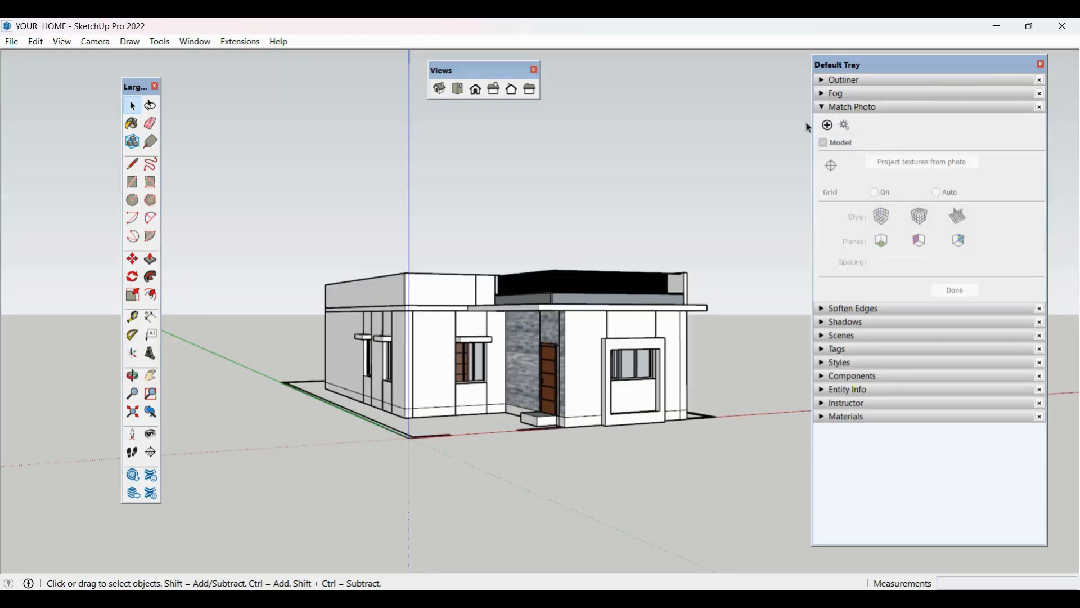
middle_drag(573, 363, 586, 391)
scroll(585, 389, up, 5)
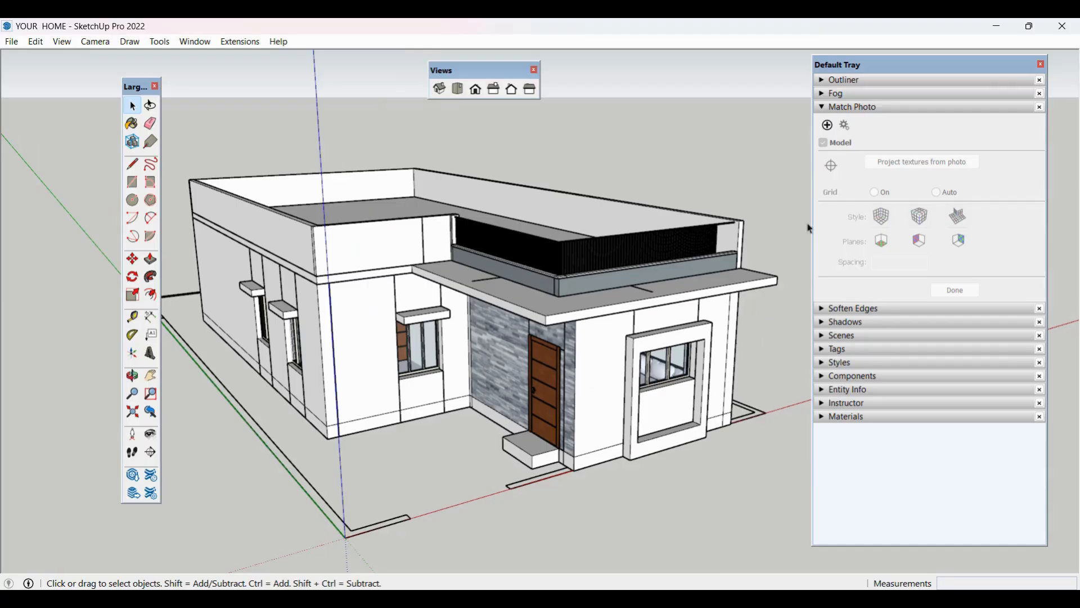
click(823, 108)
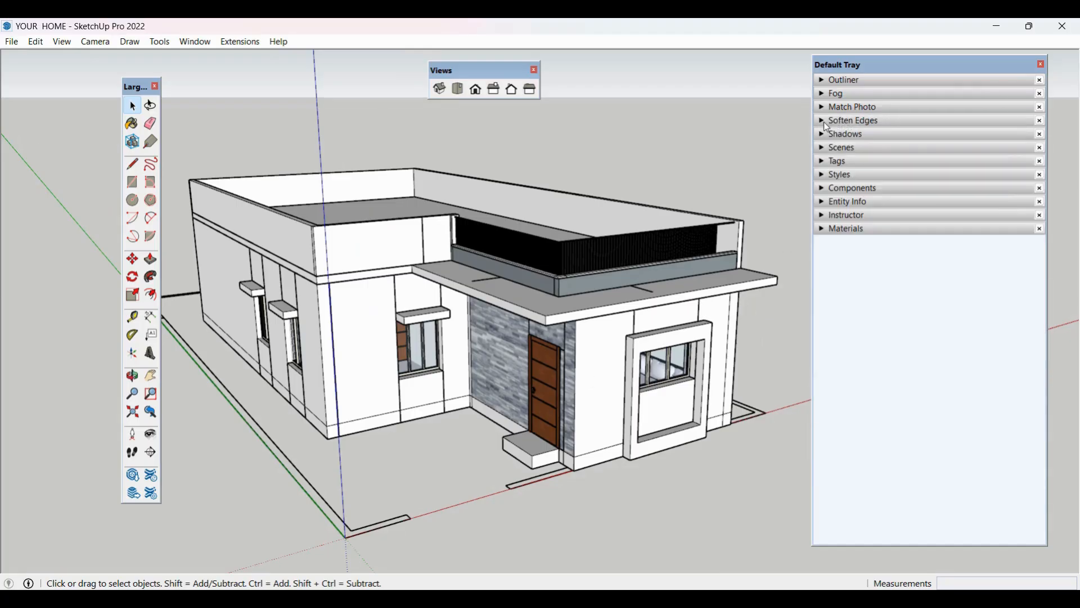
Step: Expand the Soften Edges settings and draw a rectangle about 22' 4" by 23' on the ground beside the house
click(826, 121)
scroll(341, 321, down, 5)
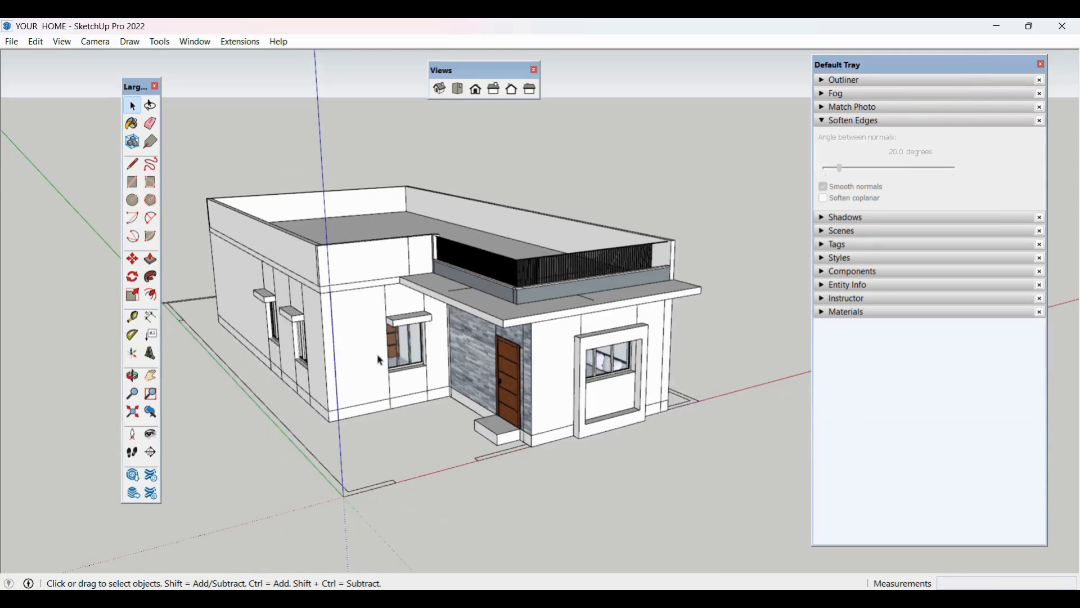
middle_drag(584, 343, 587, 372)
scroll(604, 353, up, 5)
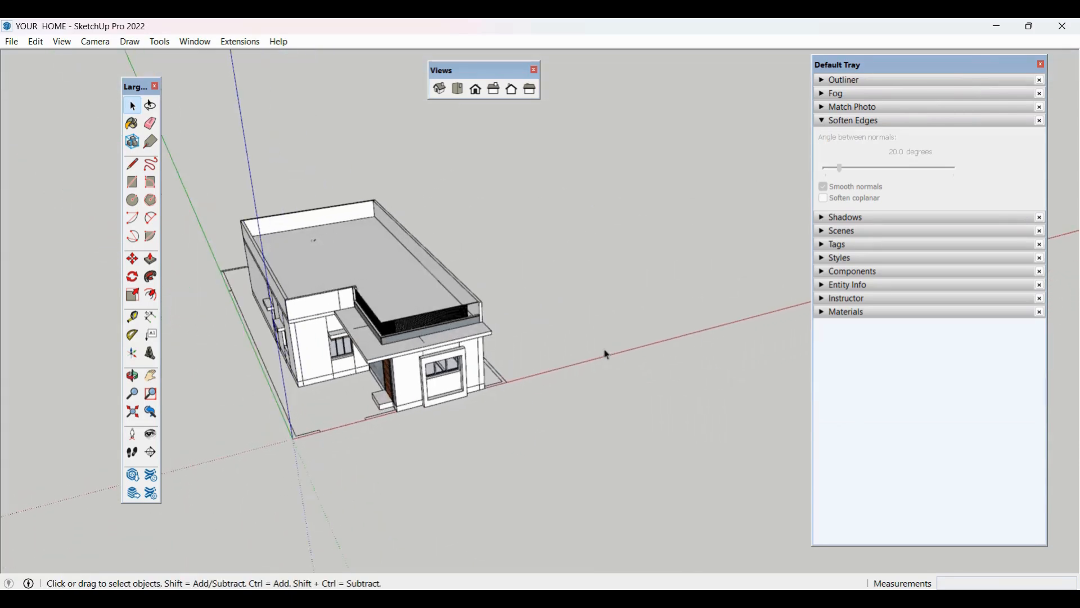
key(r)
click(542, 367)
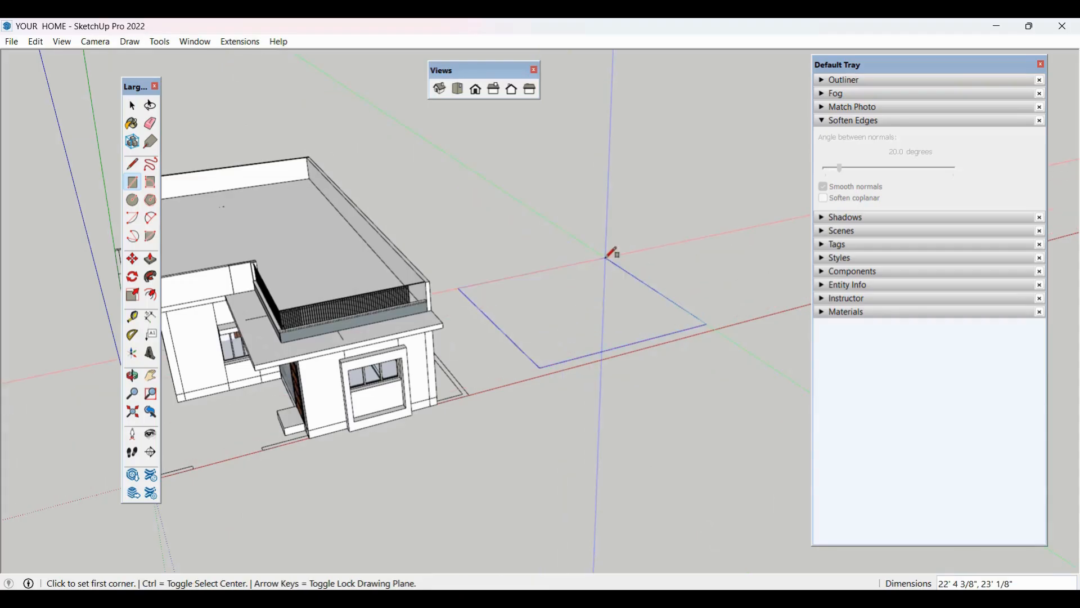
click(606, 258)
key(space)
Step: Push/Pull the rectangle beside the house upward into a solid box
key(p)
click(611, 311)
click(595, 212)
key(space)
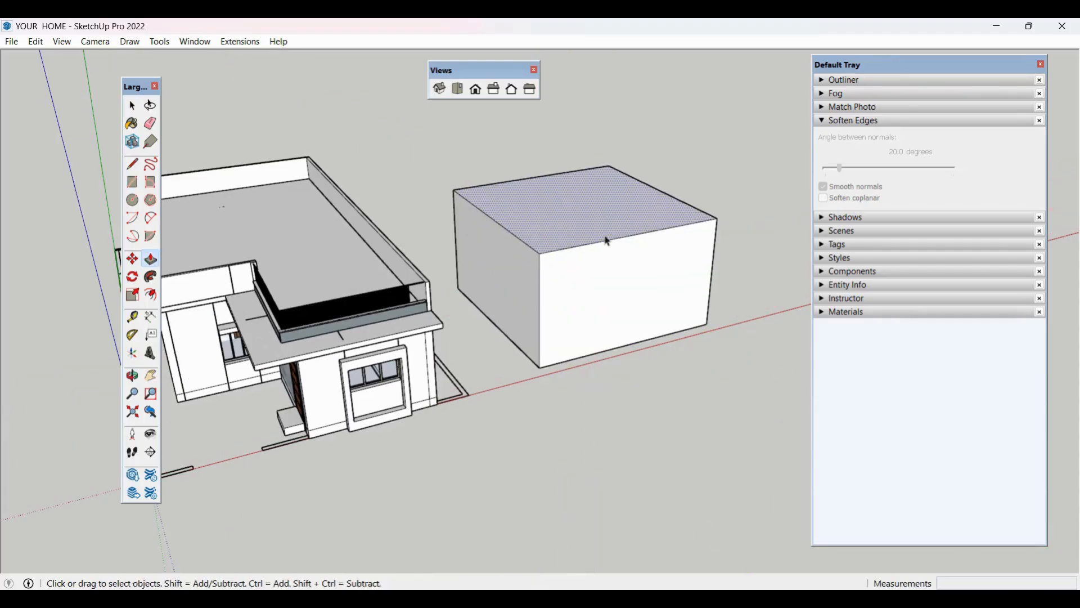
Step: Soften the box's upper front edge with an angle between normals of 115.7 degrees
middle_drag(608, 238, 544, 265)
scroll(545, 264, up, 6)
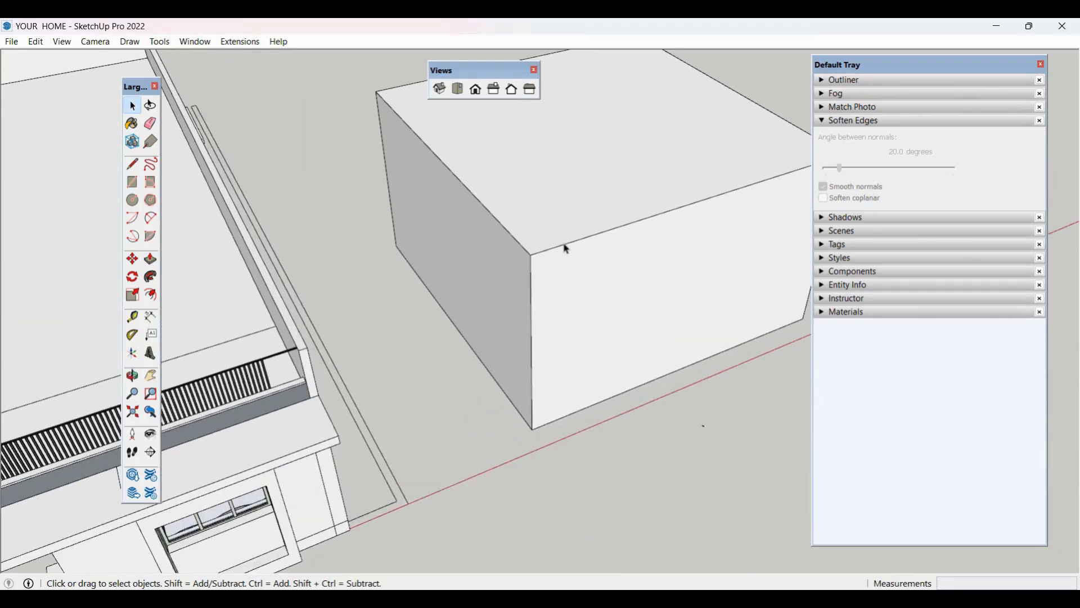
click(567, 248)
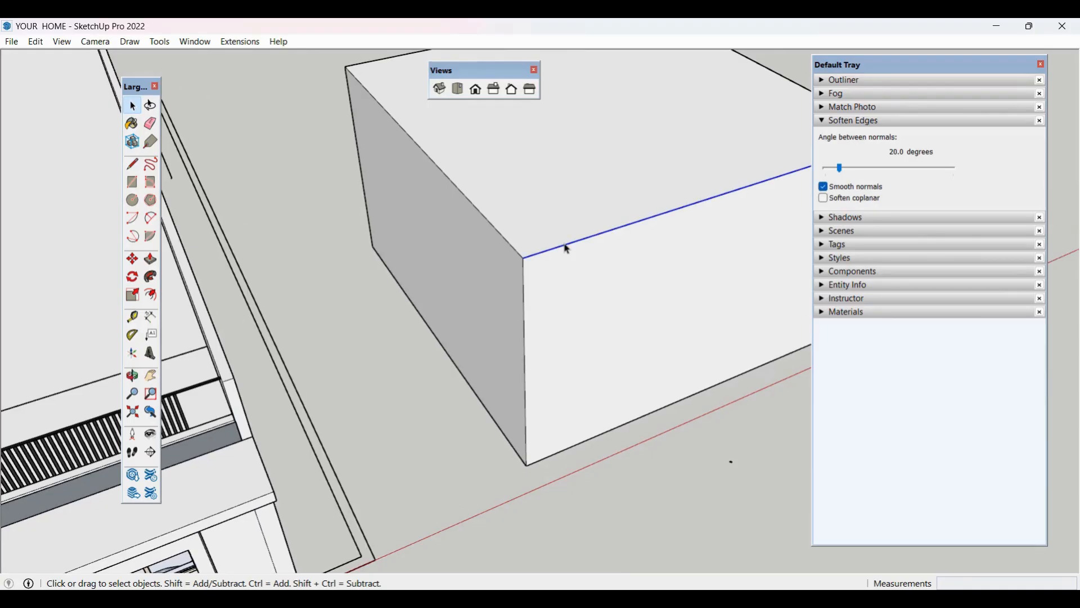
click(907, 167)
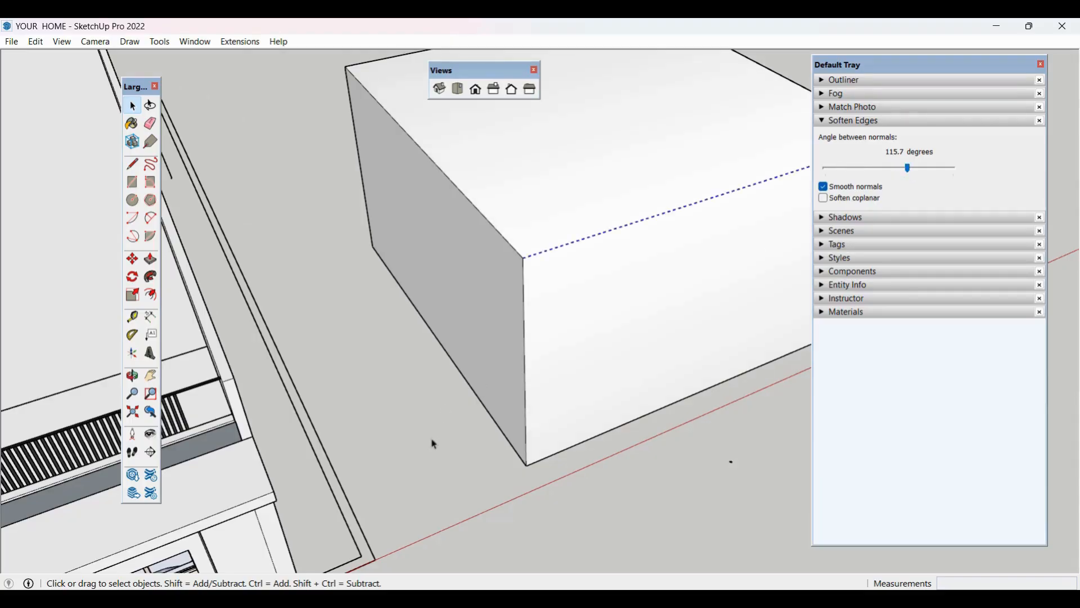
scroll(432, 443, down, 2)
click(588, 479)
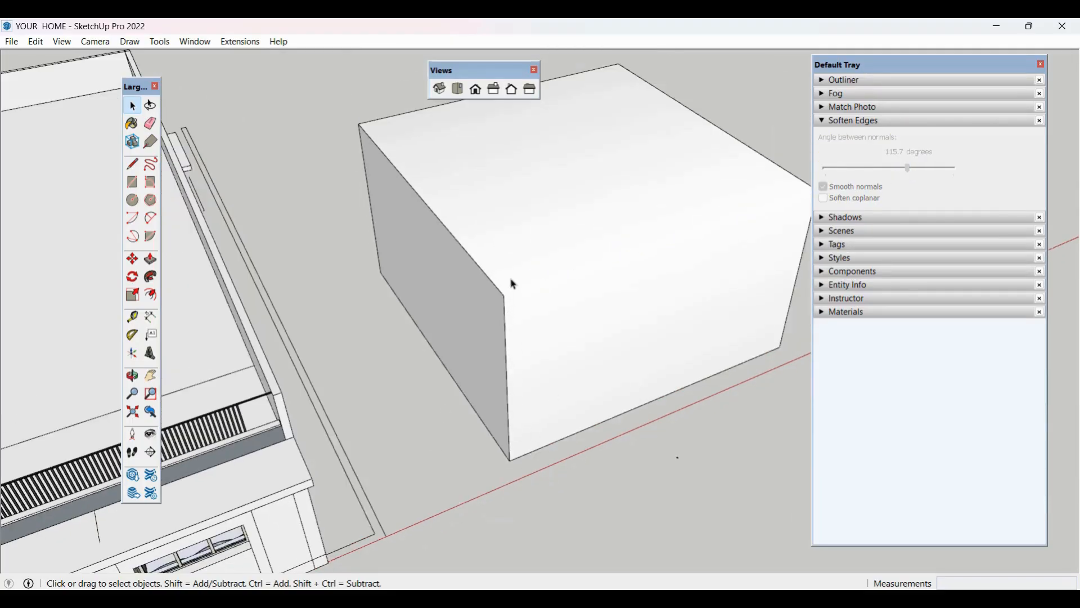
Step: Soften the edges meeting at the box's front corner with an angle between normals of 145.1 degrees
drag(509, 272, 491, 334)
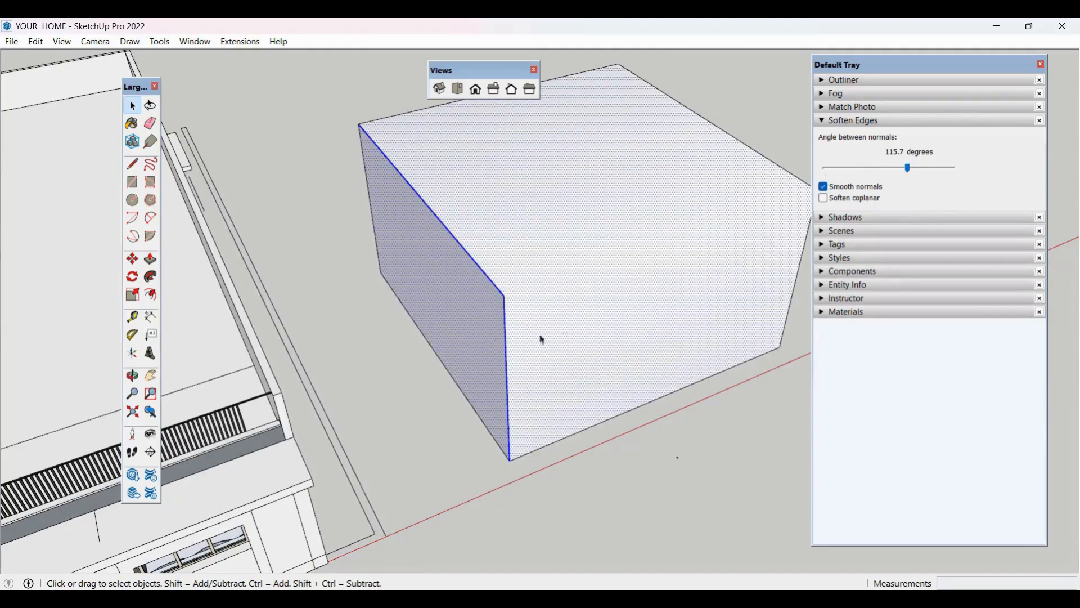
drag(879, 167, 929, 168)
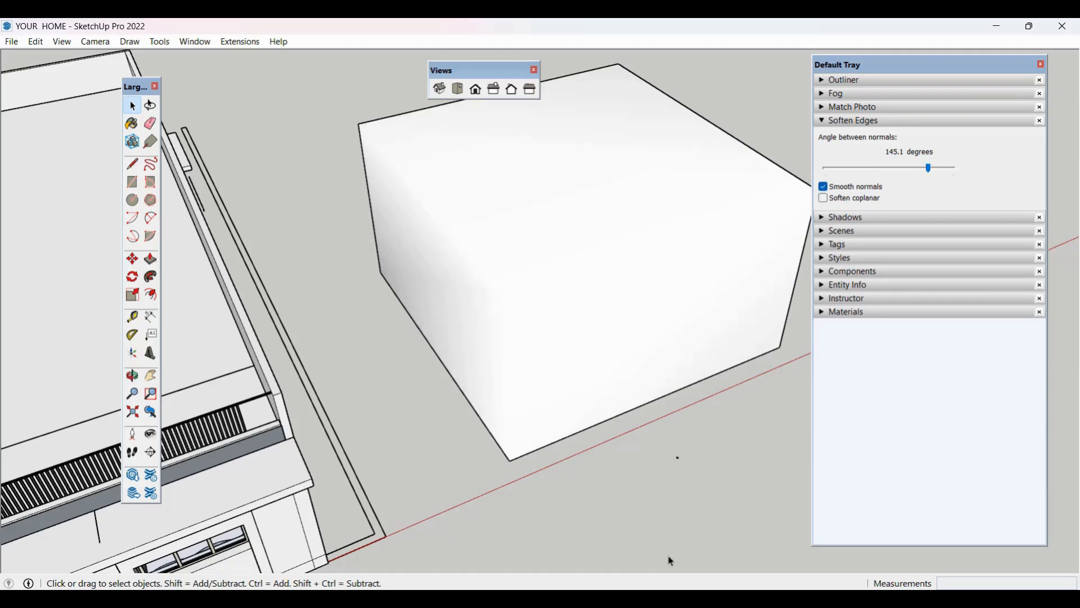
click(574, 473)
middle_drag(574, 473, 409, 425)
scroll(366, 345, down, 5)
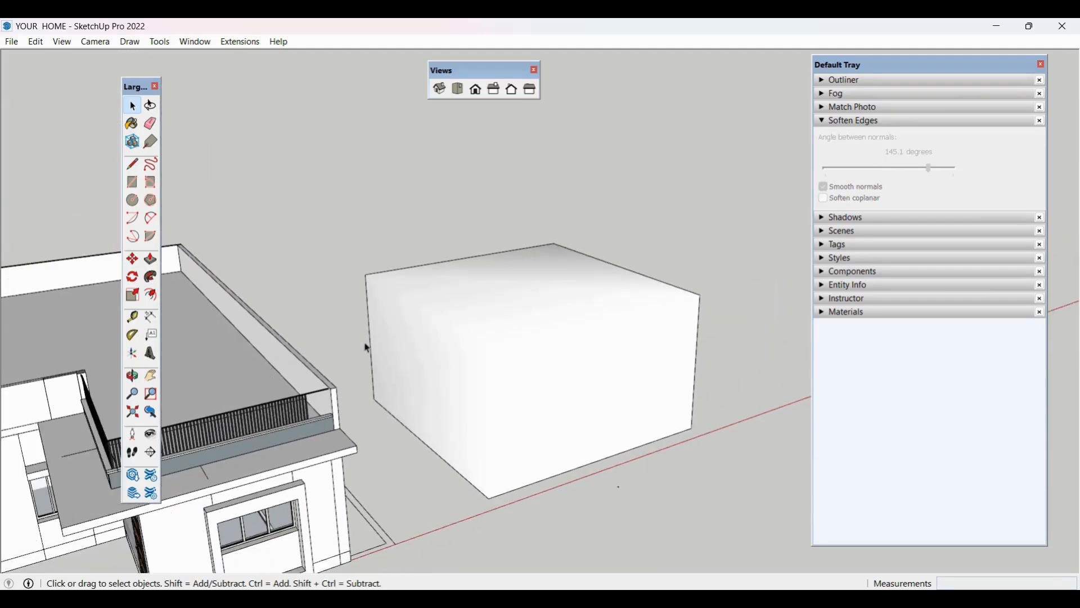
middle_drag(425, 321, 418, 441)
Step: Draw a second, elongated rectangle along the red axis beyond the softened box and Push/Pull it up into a low box
scroll(596, 391, down, 2)
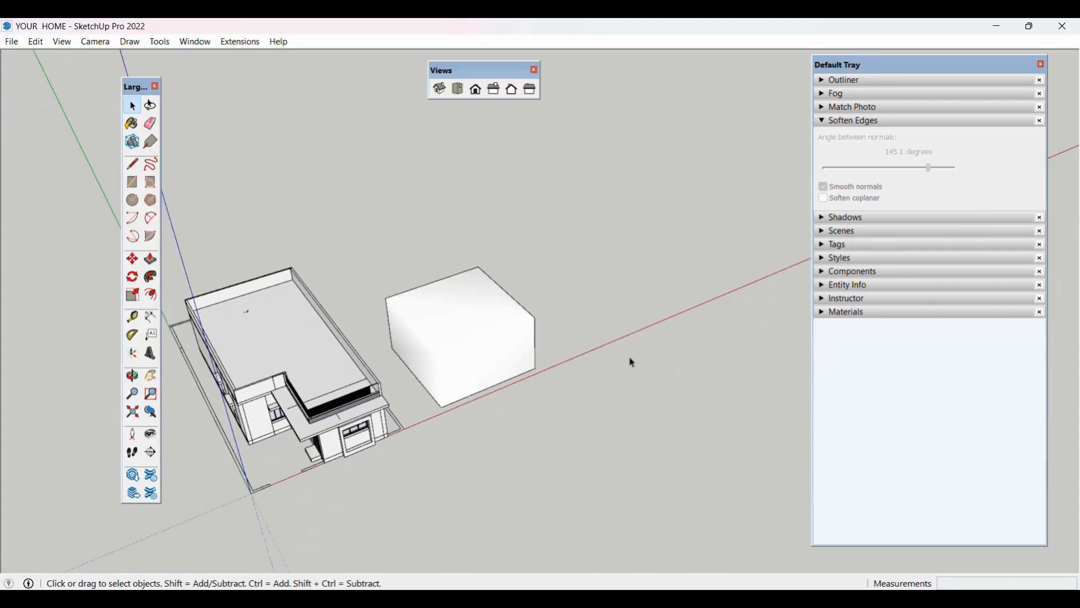
scroll(632, 294, up, 5)
key(r)
click(542, 369)
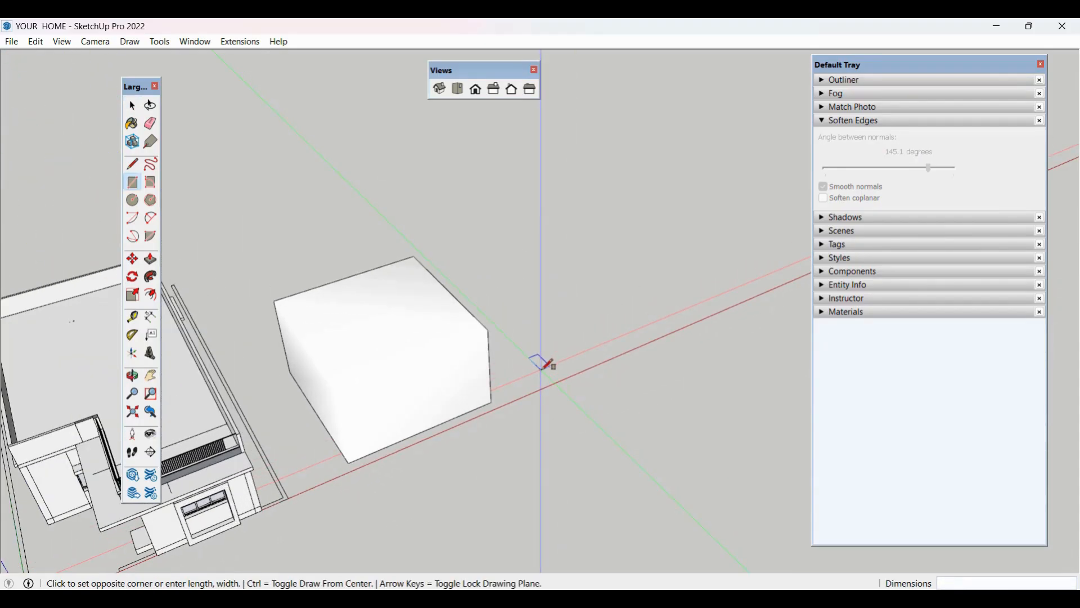
click(664, 267)
key(space)
key(p)
click(664, 290)
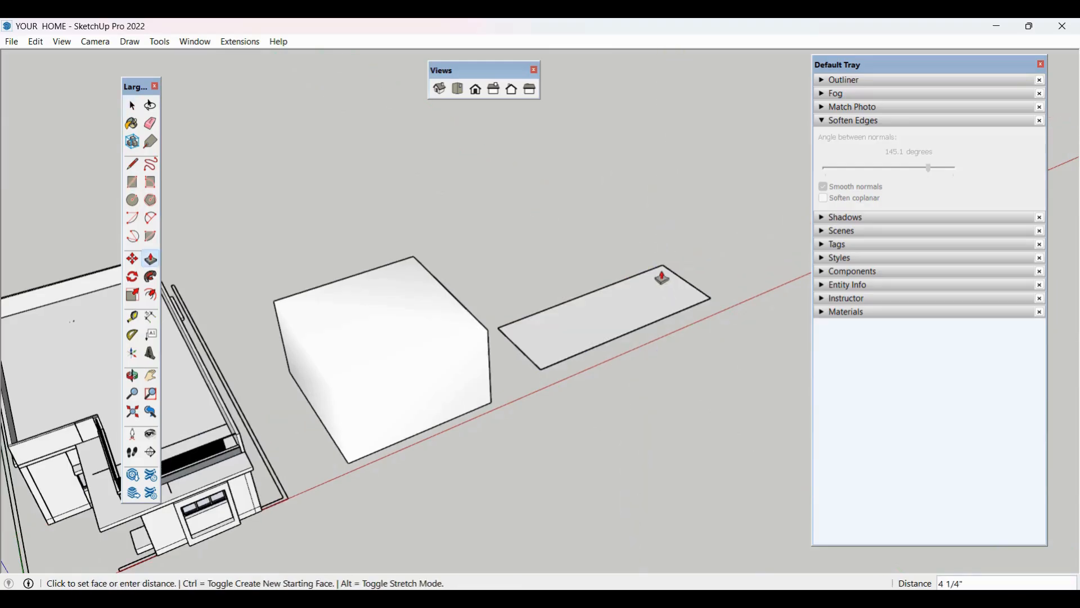
click(658, 254)
key(space)
Step: Draw a small rectangle on the top face of the low box
scroll(619, 281, up, 3)
scroll(567, 299, up, 3)
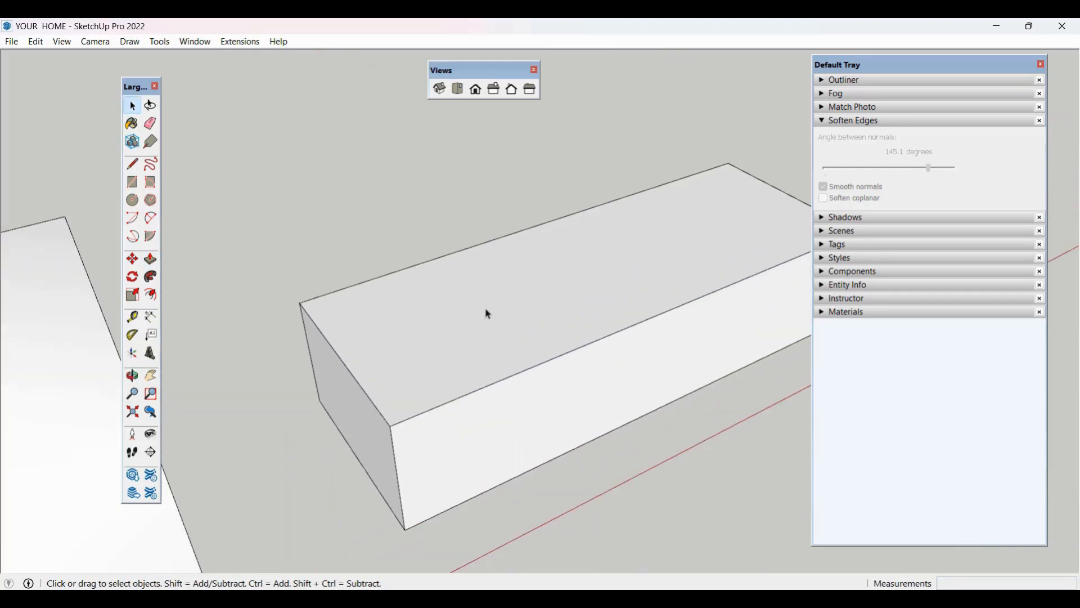
key(r)
click(462, 296)
click(606, 305)
key(space)
Step: Push the small rectangle down into the low box to form a shallow recess
click(558, 309)
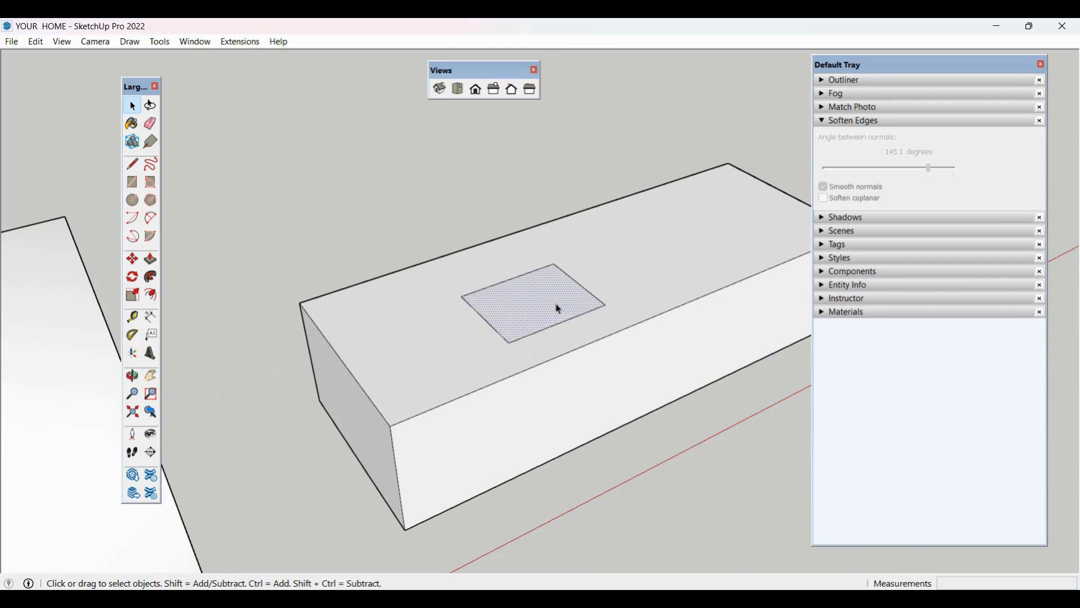
key(p)
click(551, 312)
click(548, 325)
key(space)
Step: Soften the recess's inner corner edges with an angle between normals of 126.8 degrees and collapse the Soften Edges settings
scroll(558, 291, up, 5)
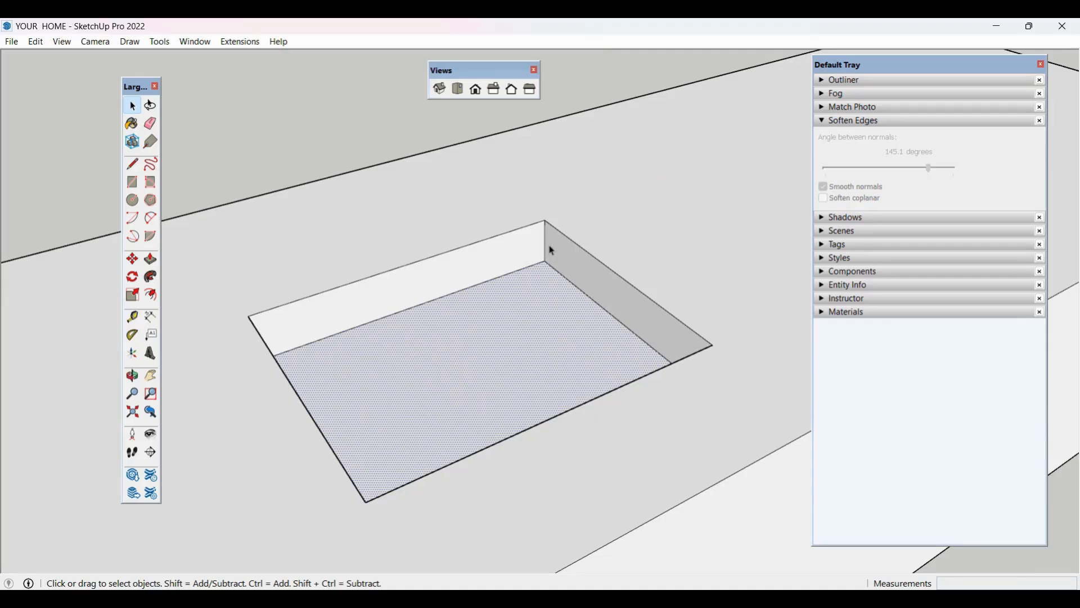
drag(547, 245, 538, 264)
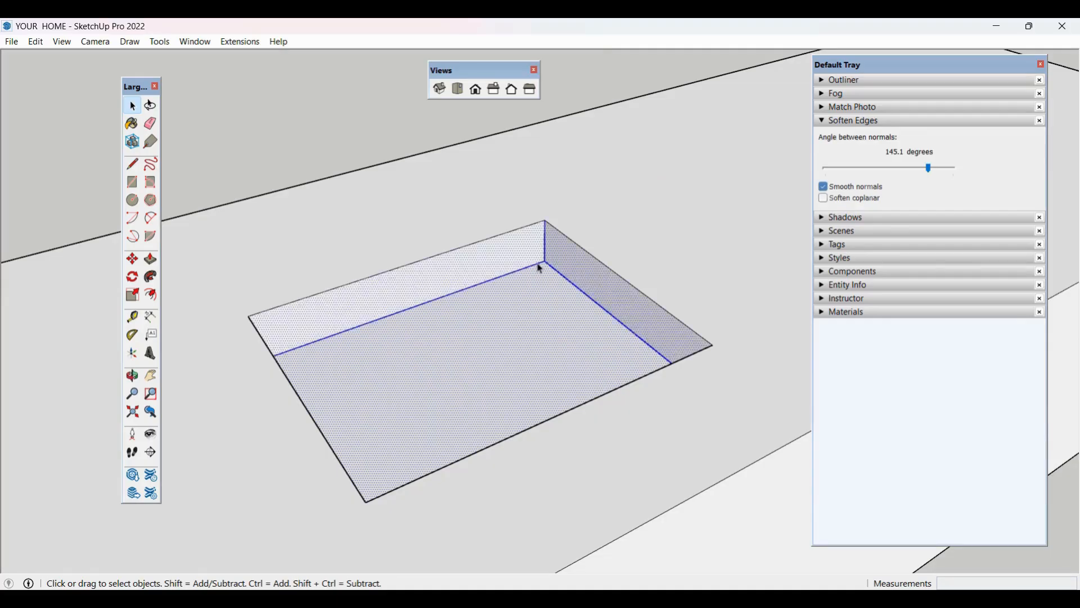
drag(929, 168, 917, 168)
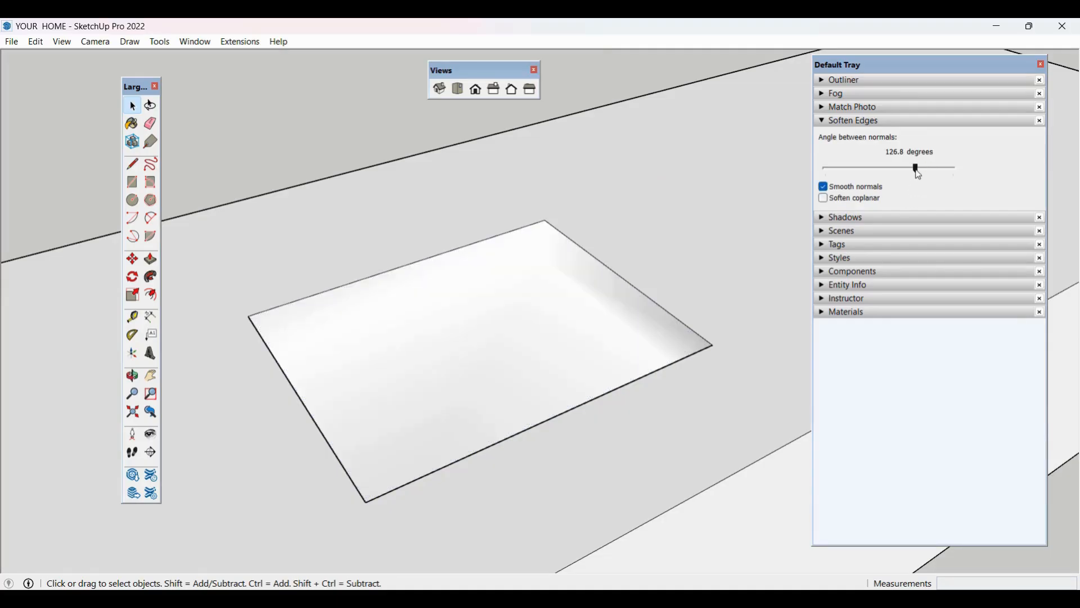
click(436, 169)
scroll(612, 303, down, 2)
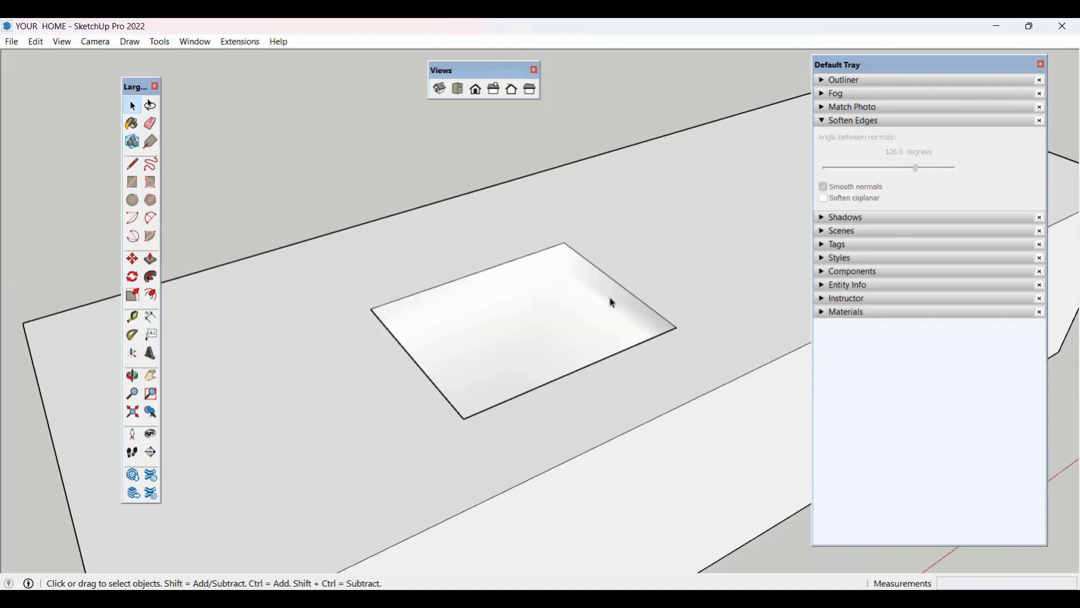
click(827, 122)
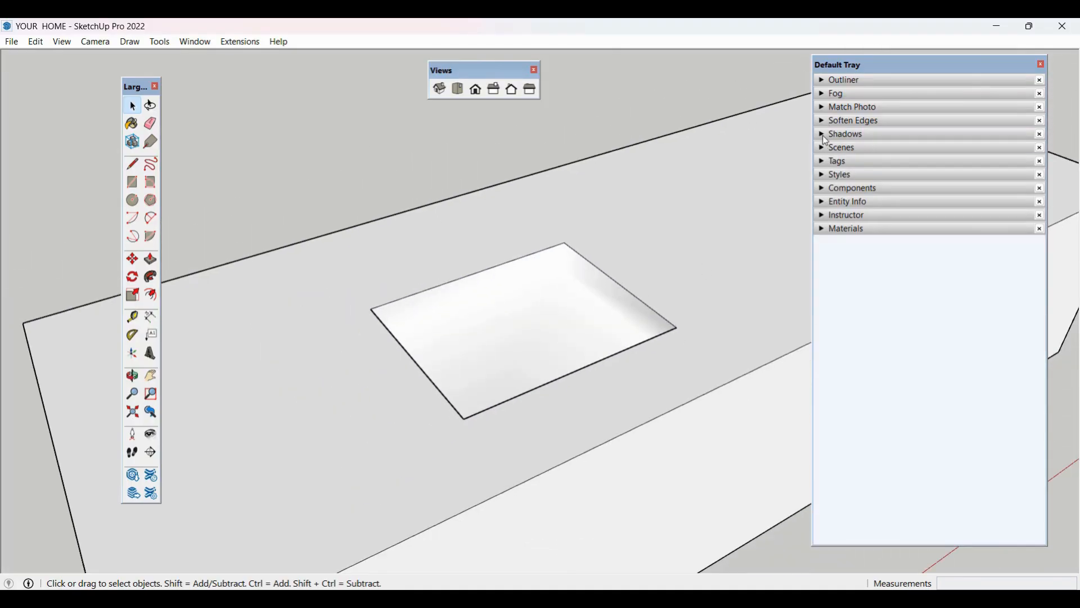
Step: Expand the Shadows settings, show shadows on the house model and set the shadow time to 07:20
click(827, 135)
scroll(745, 170, down, 10)
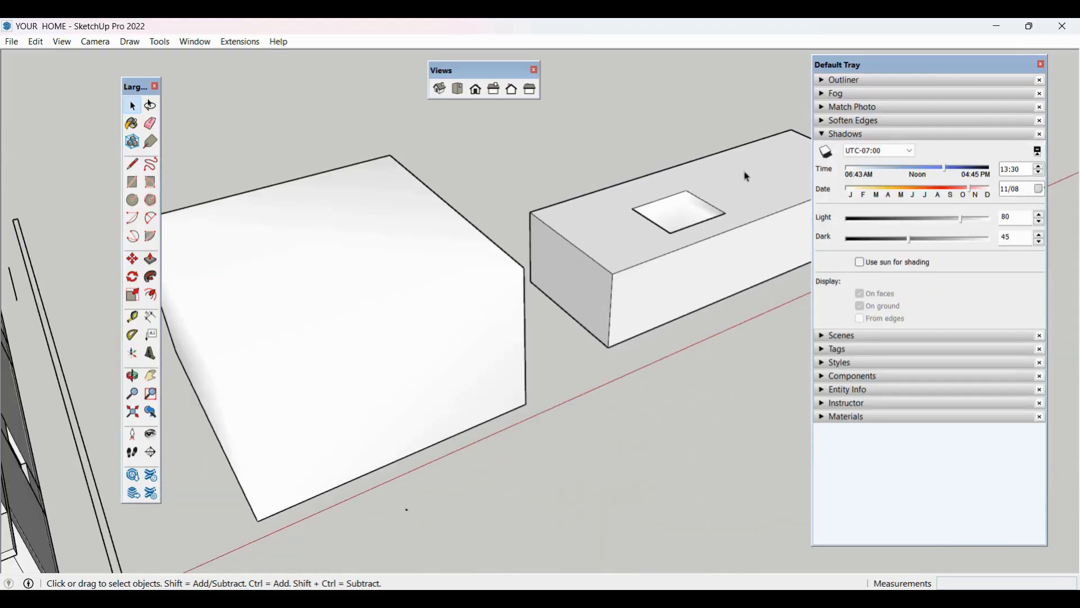
scroll(652, 343, down, 2)
middle_drag(531, 422, 624, 143)
scroll(558, 368, down, 1)
scroll(366, 387, up, 5)
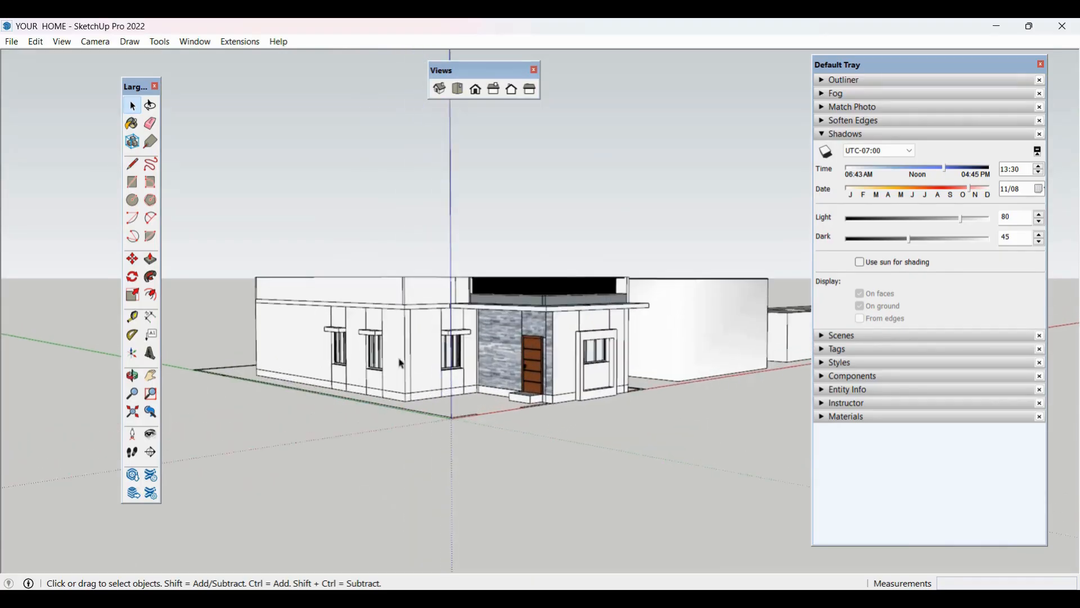
middle_drag(416, 382, 421, 380)
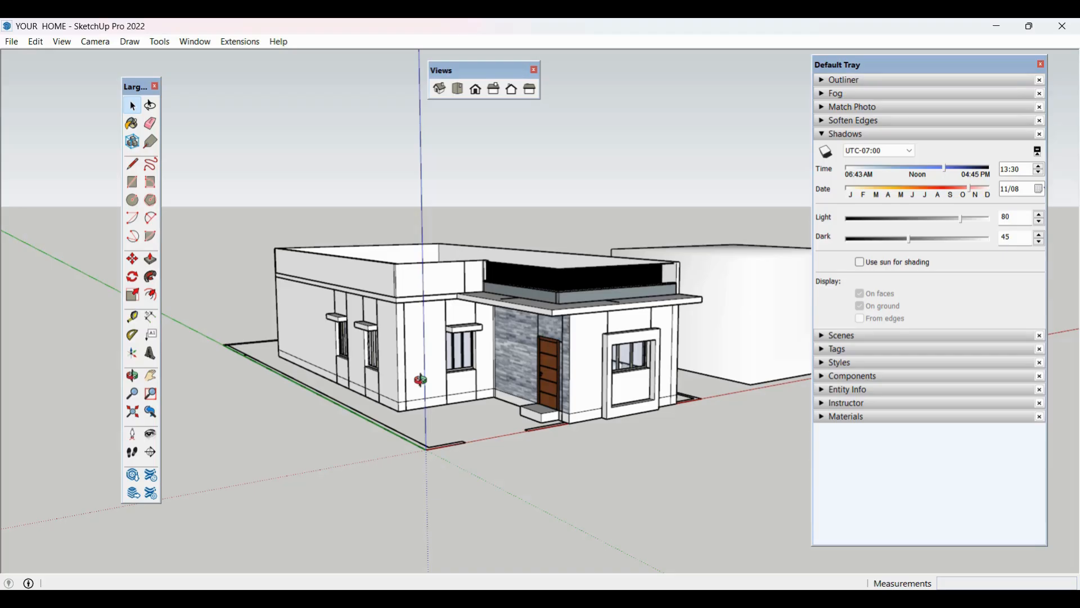
click(830, 158)
middle_drag(500, 448, 597, 377)
scroll(587, 387, up, 5)
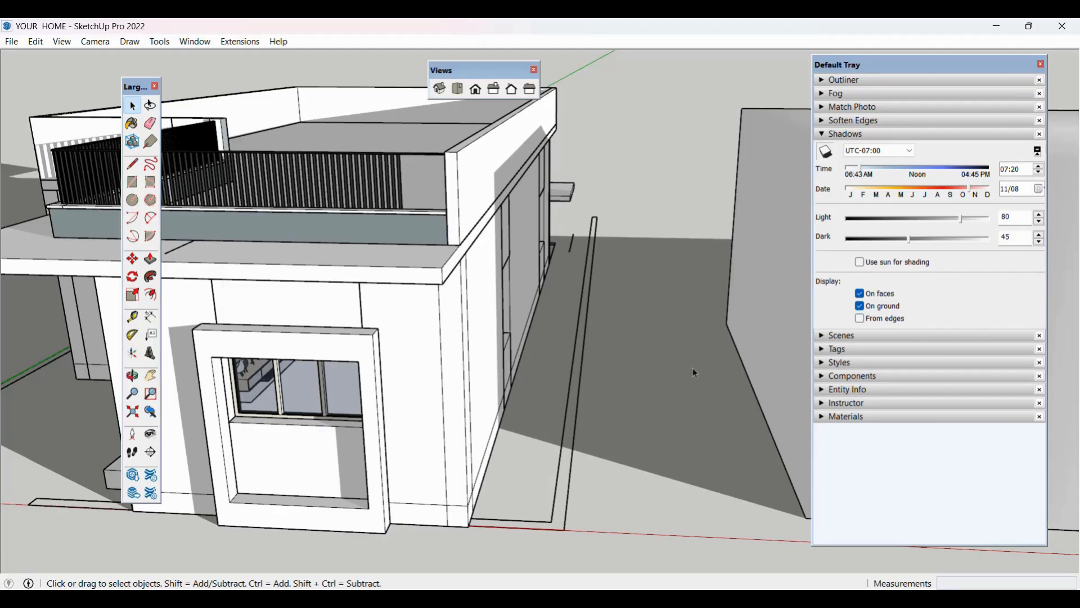
Step: Examine the shadows around the house and the neighbouring box from different distances and angles
scroll(693, 367, down, 3)
scroll(700, 373, down, 3)
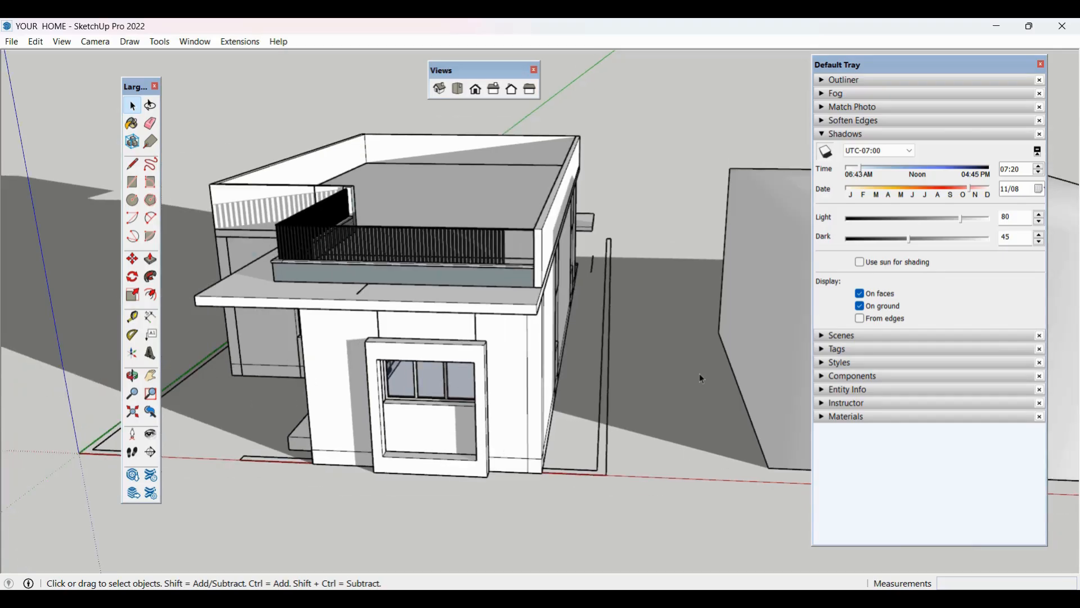
scroll(700, 373, down, 3)
mouse_move(699, 373)
middle_down()
mouse_move(696, 356)
mouse_move(661, 345)
middle_up()
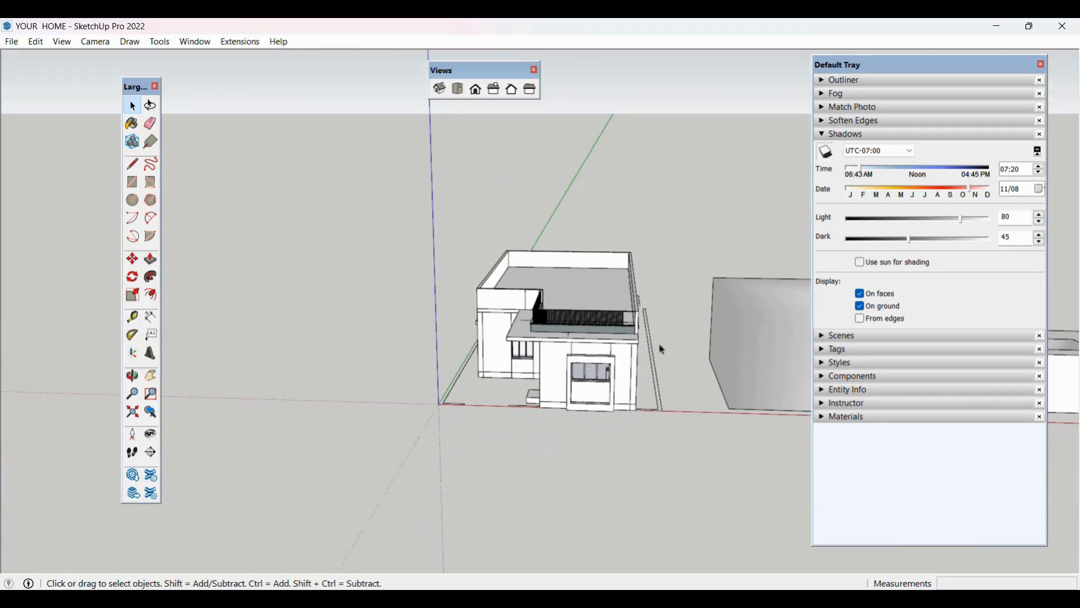
scroll(660, 345, up, 4)
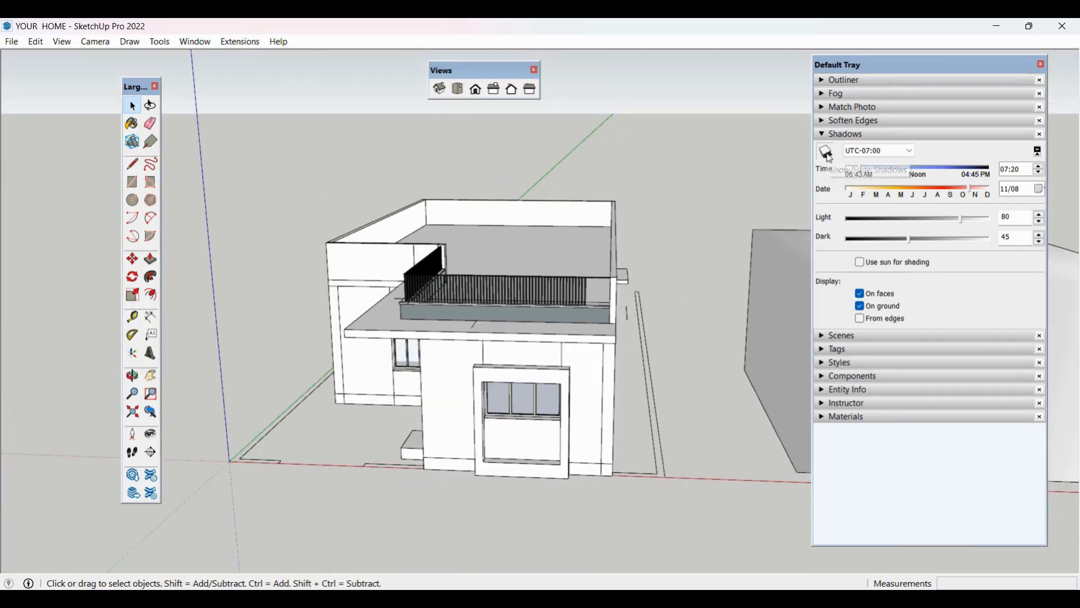
Step: Toggle the house model's shadows off and on, and set the shadow time to 13:15
click(828, 154)
click(829, 154)
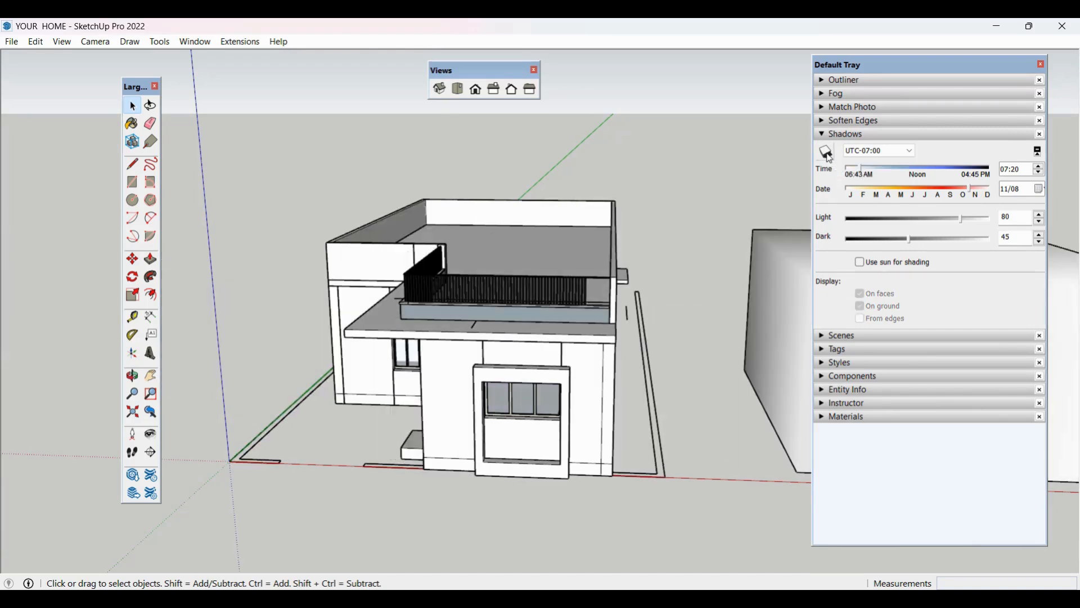
click(829, 156)
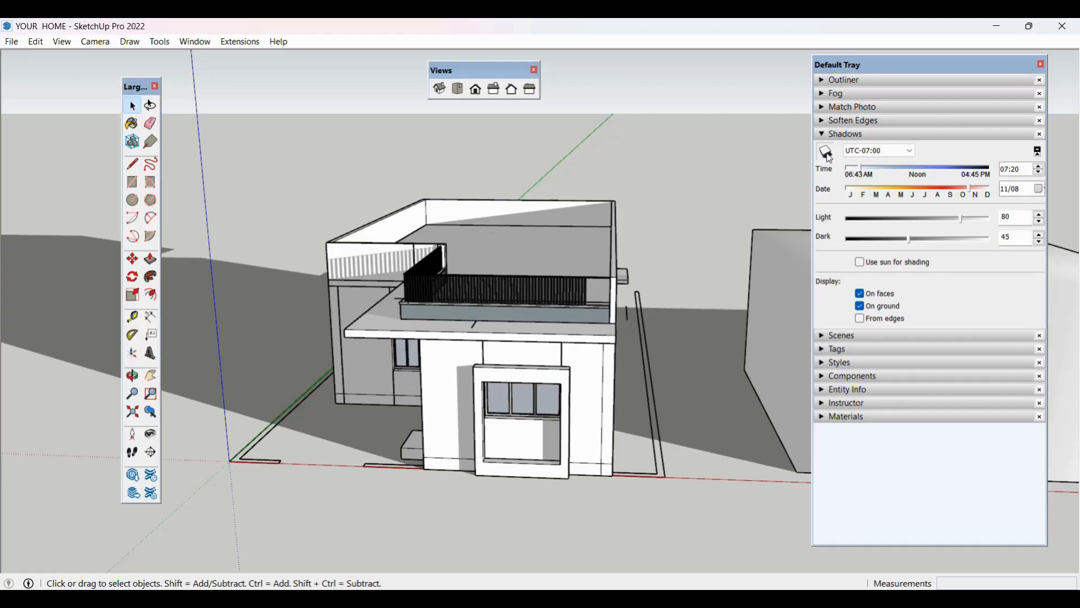
click(899, 168)
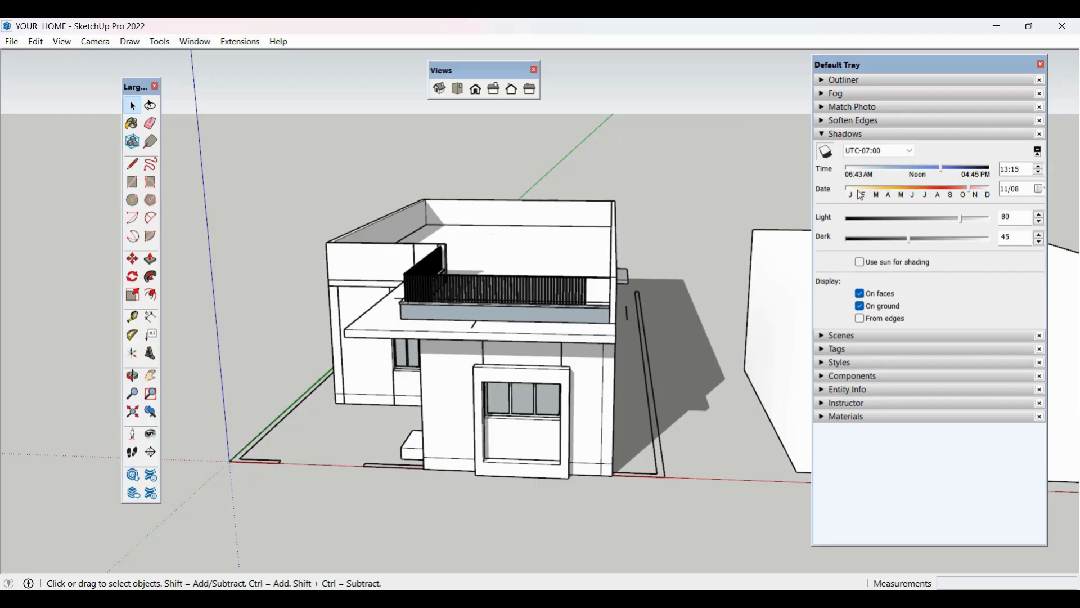
Step: Try 09/09 as the shadow date, and pick 12 October from the calendar
drag(858, 190, 950, 197)
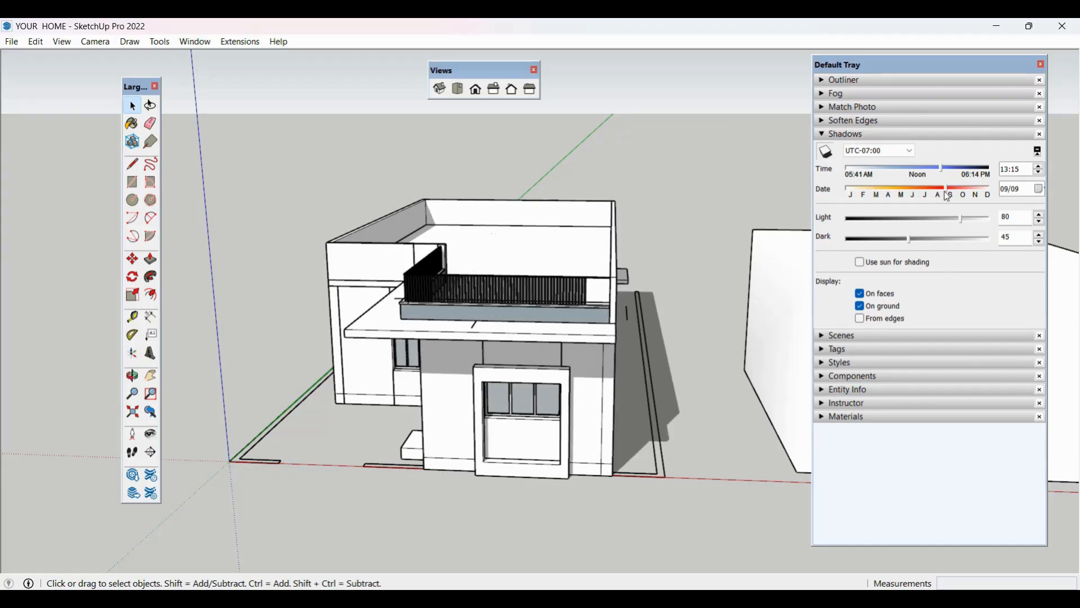
scroll(741, 349, up, 5)
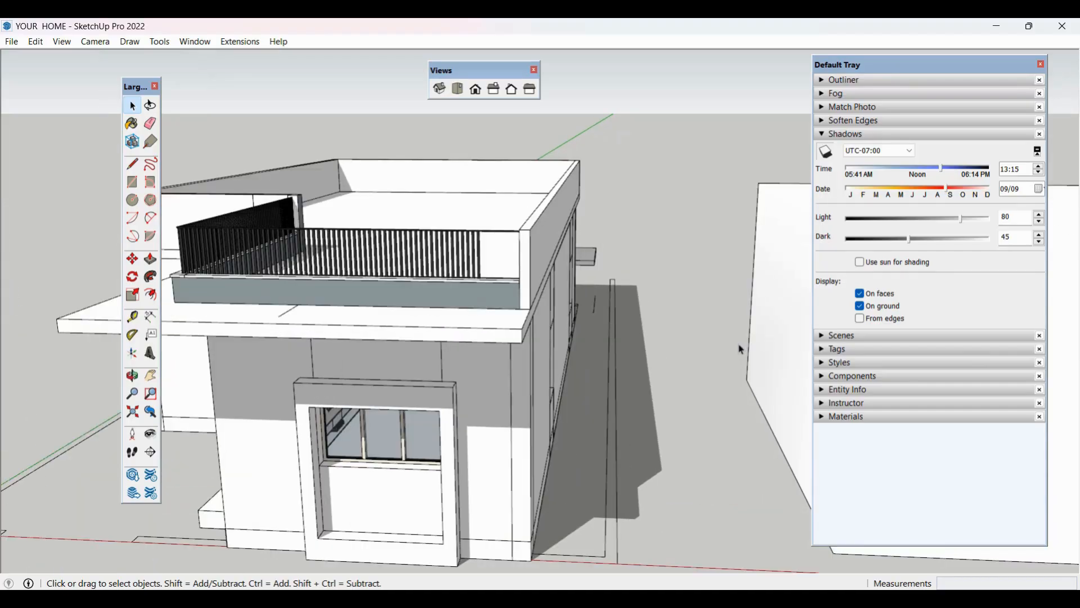
click(1039, 190)
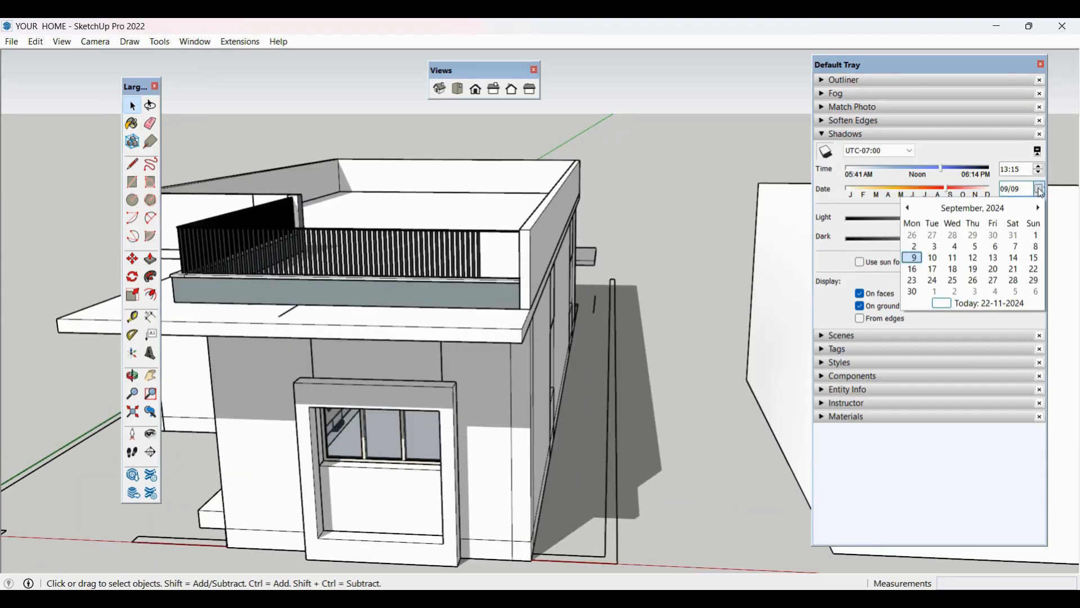
click(1038, 208)
click(1011, 248)
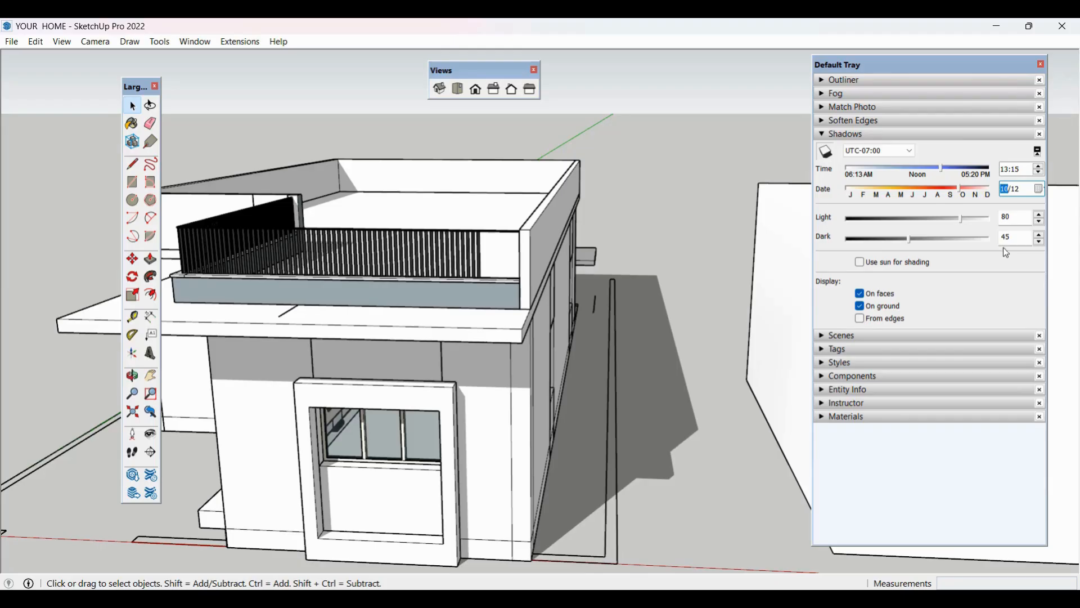
Step: Hide the shadows and examine the unshadowed house front from low and high viewing angles
click(829, 156)
scroll(688, 302, down, 5)
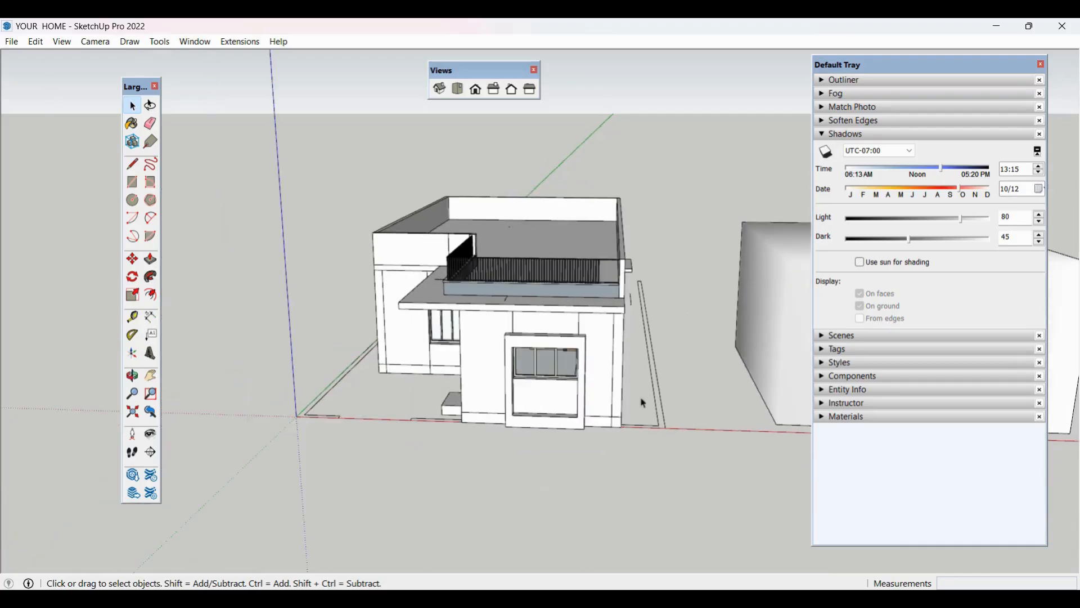
middle_drag(644, 403, 656, 301)
scroll(485, 319, up, 3)
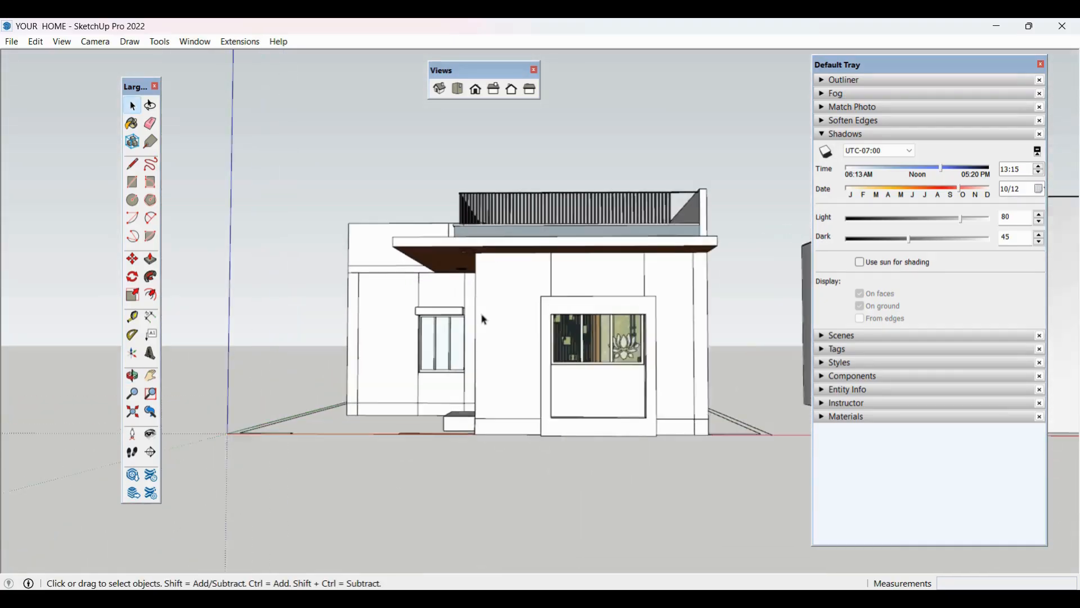
scroll(485, 320, up, 1)
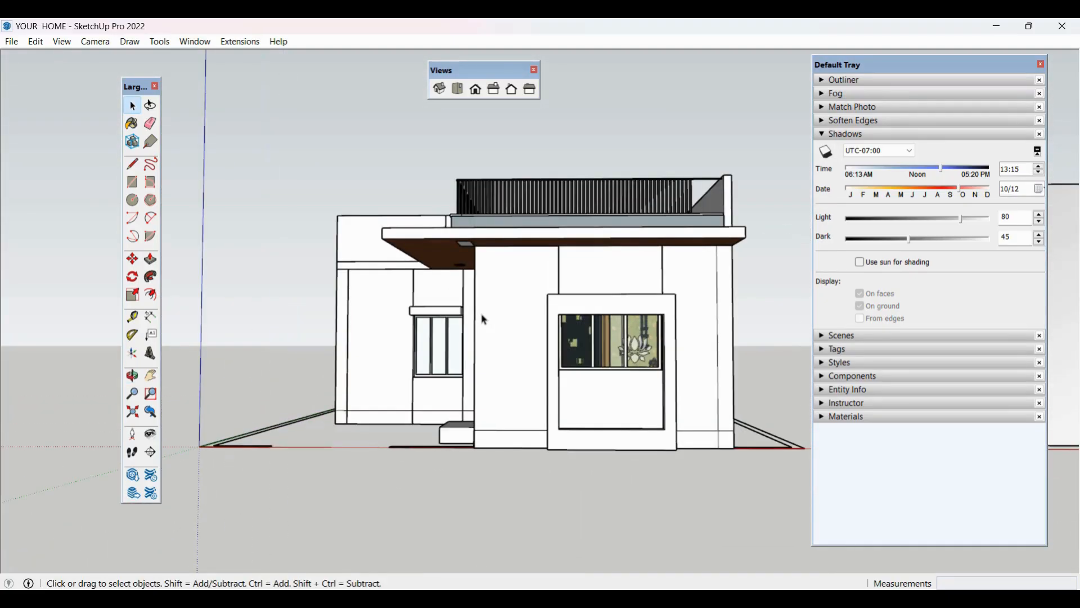
mouse_move(485, 320)
middle_down()
mouse_move(480, 311)
mouse_move(484, 325)
middle_up()
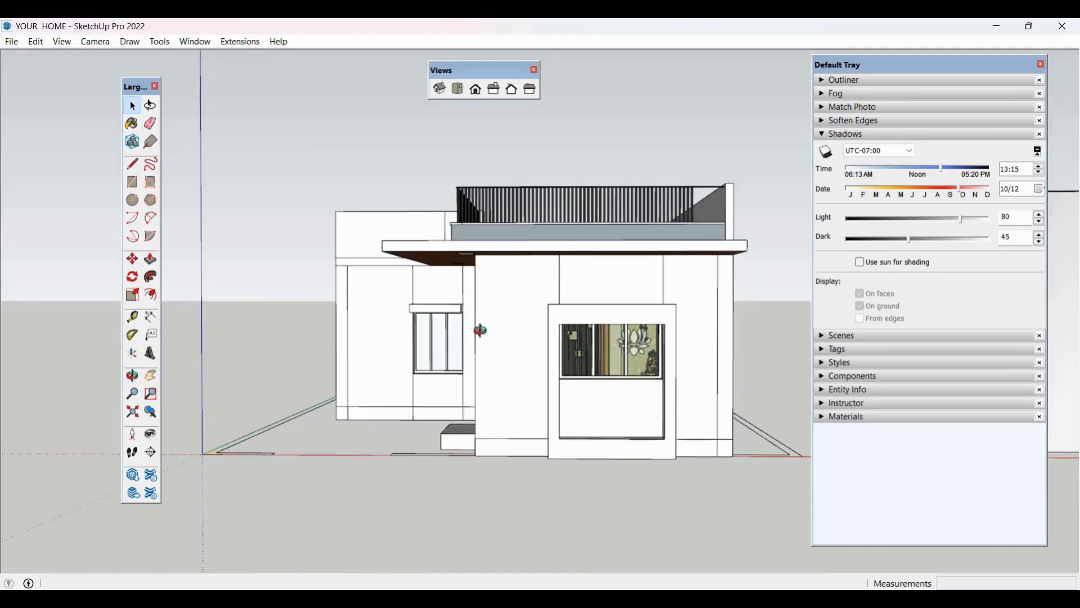
scroll(530, 327, up, 1)
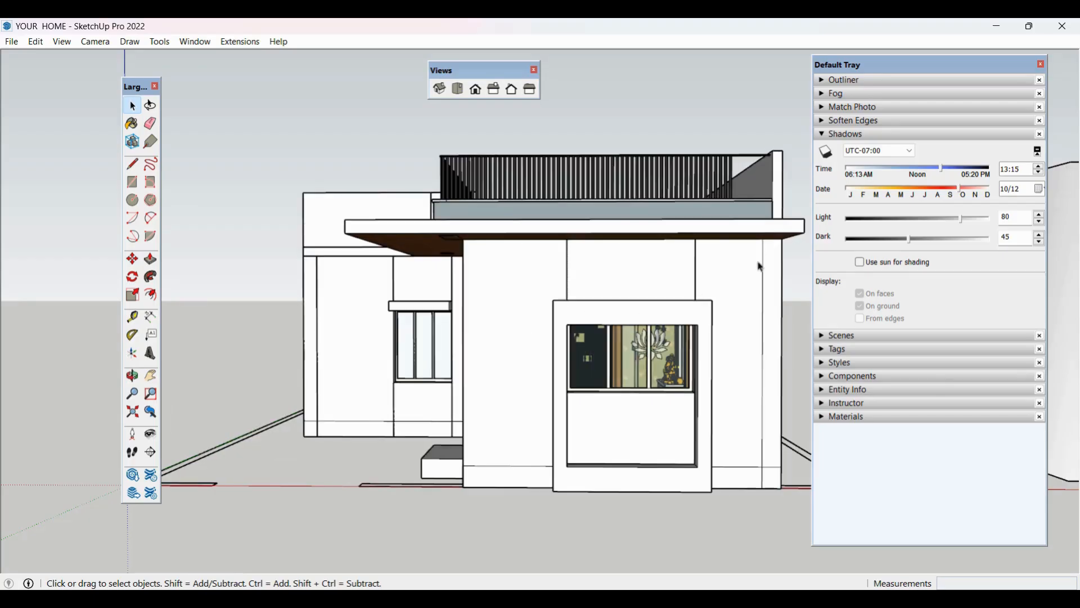
scroll(347, 381, down, 1)
middle_drag(347, 380, 704, 366)
Step: Show the shadows again and adjust the light intensity to 63 and the dark intensity to 61
click(826, 152)
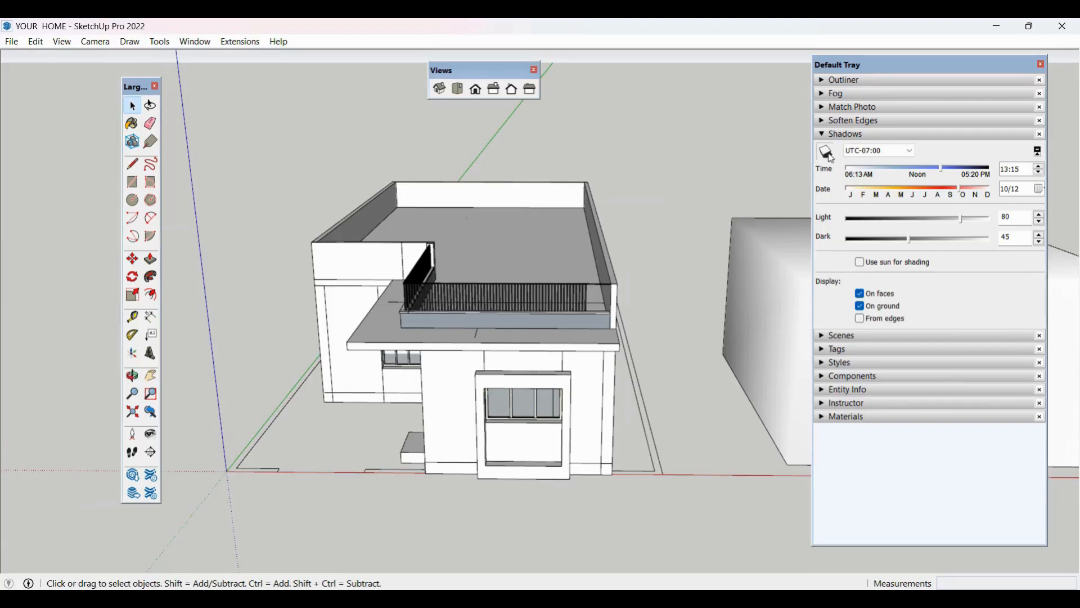
middle_drag(701, 377, 658, 427)
scroll(657, 429, up, 2)
scroll(687, 429, up, 4)
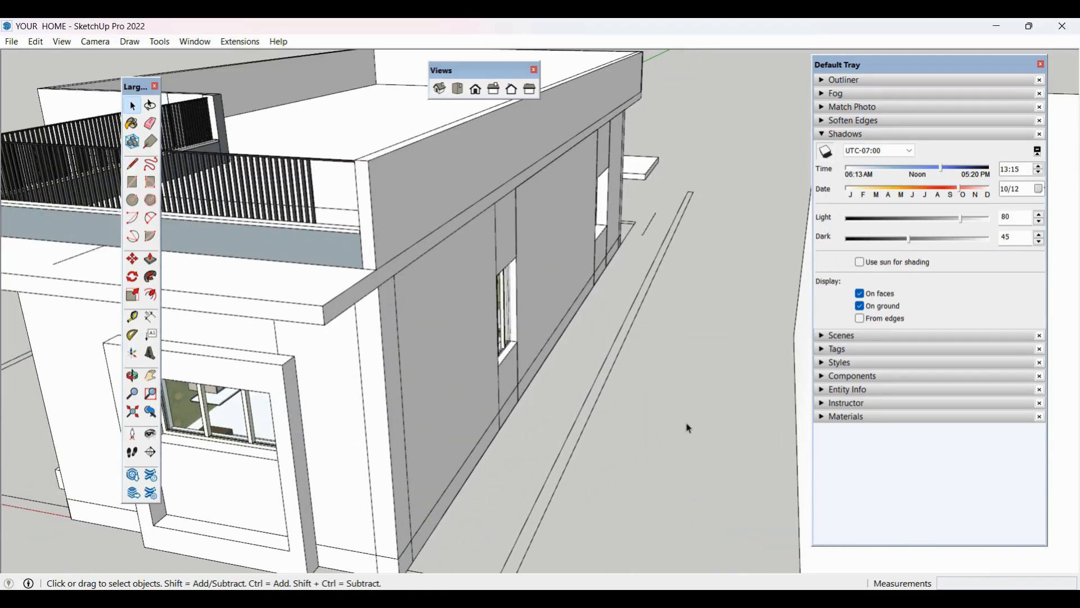
mouse_move(962, 219)
mouse_down()
mouse_move(923, 217)
mouse_move(891, 241)
mouse_up()
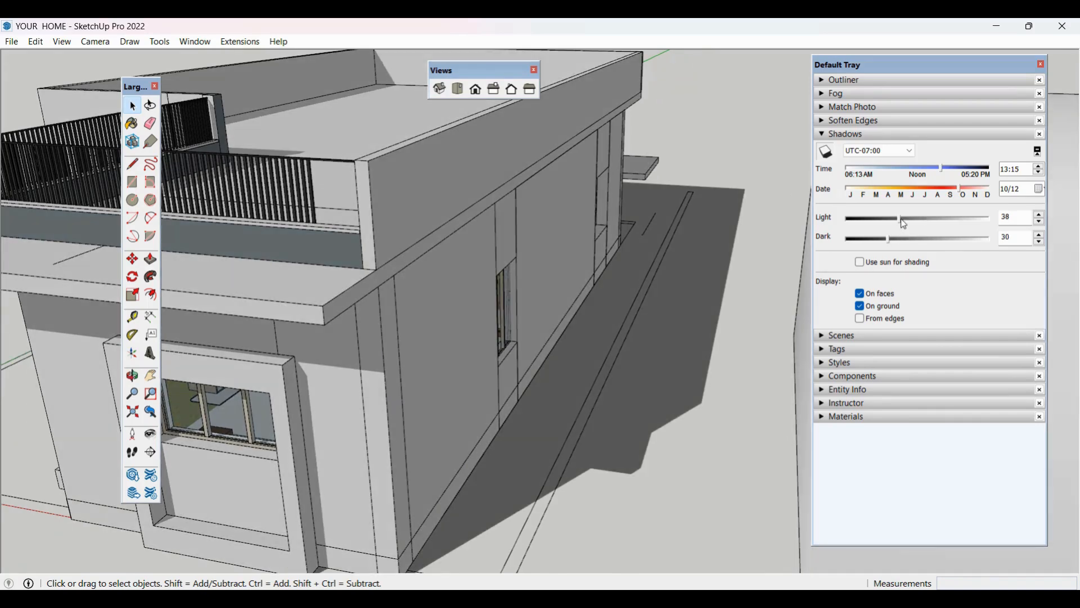
drag(903, 220, 935, 219)
click(936, 241)
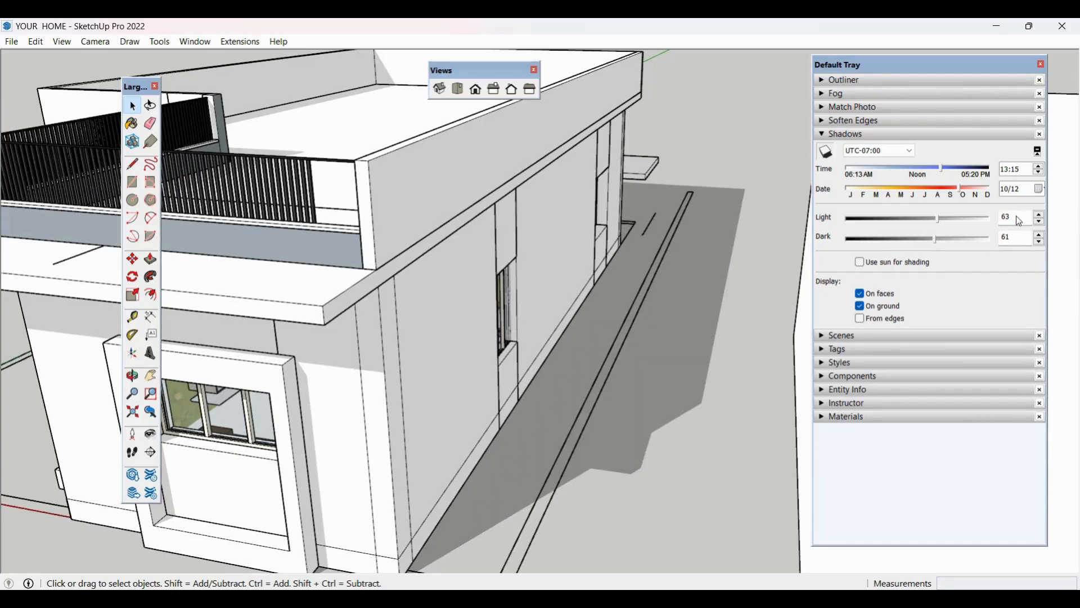
Step: Enter exact shadow intensities of 45 for light and 90 for dark
drag(1016, 217, 974, 221)
text(45)
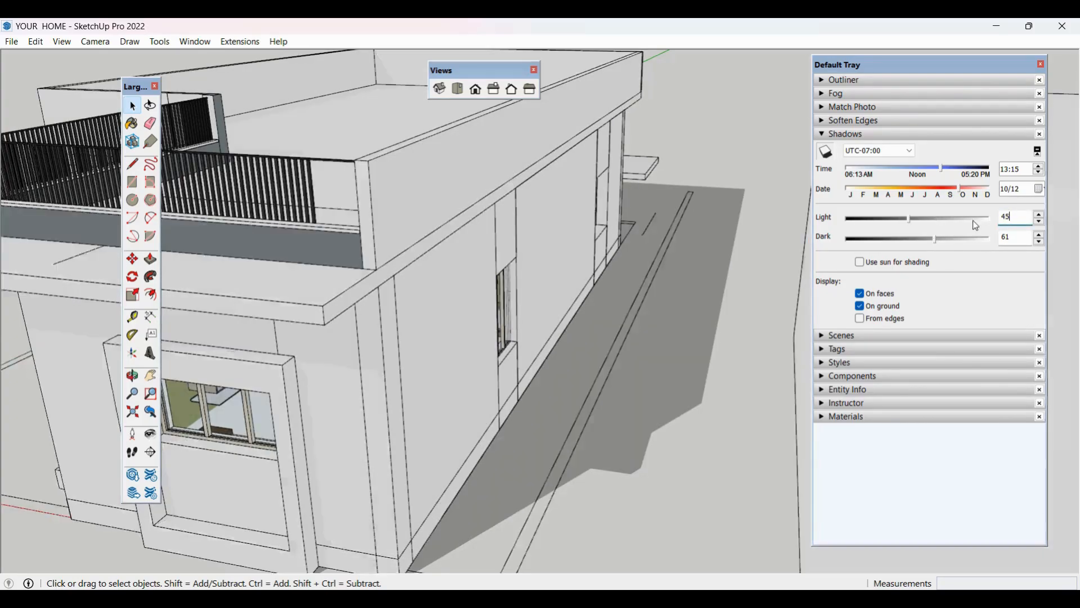
click(1023, 242)
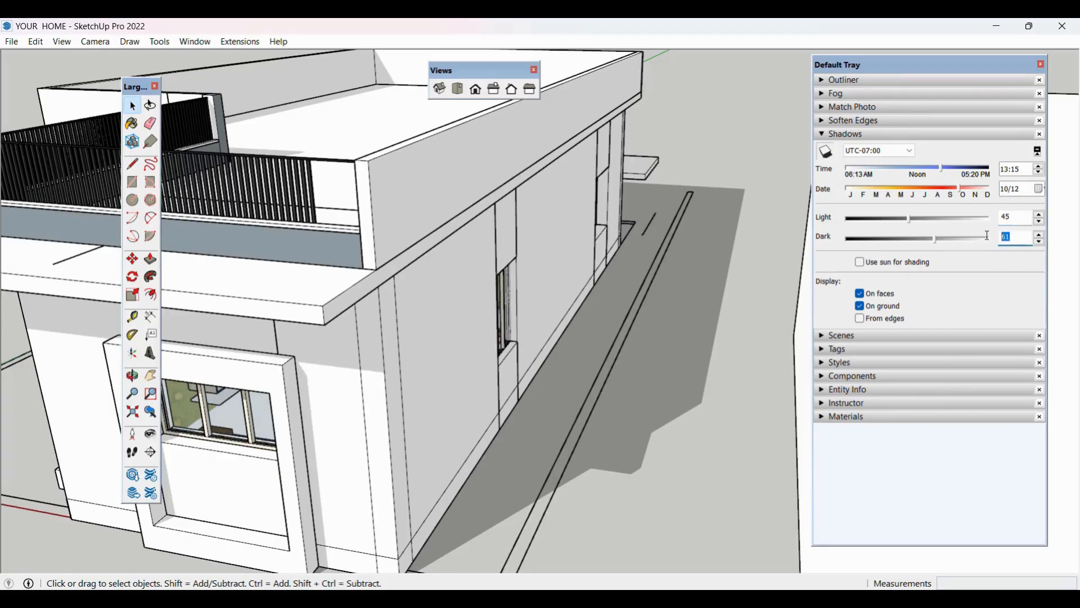
click(984, 239)
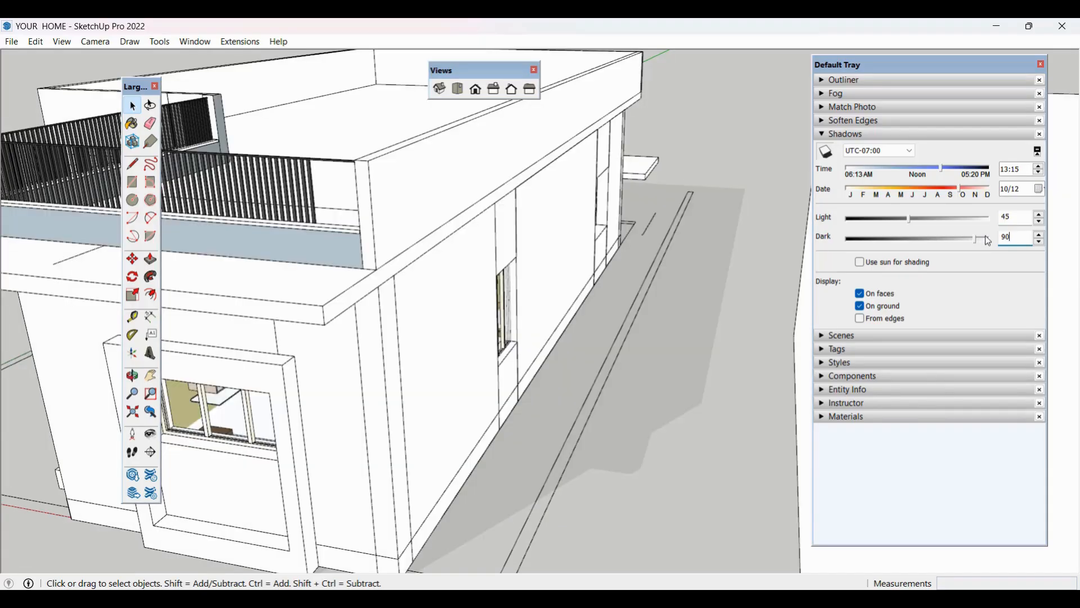
Step: Check the lightened shadows from the house front, hide the shadows and collapse the Shadows settings
scroll(691, 369, down, 8)
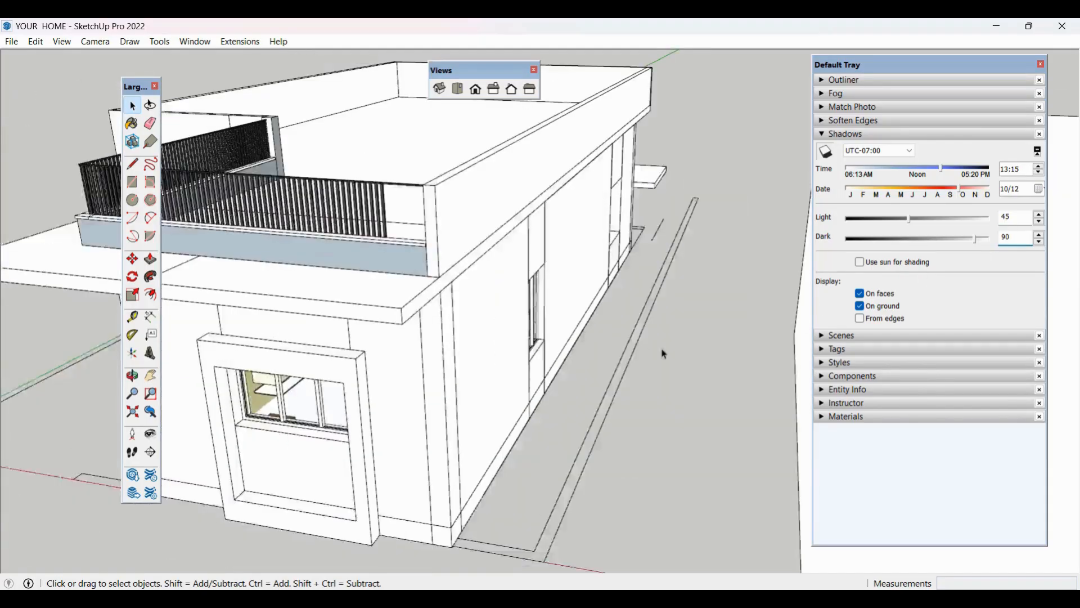
middle_drag(691, 394, 581, 331)
scroll(581, 331, up, 2)
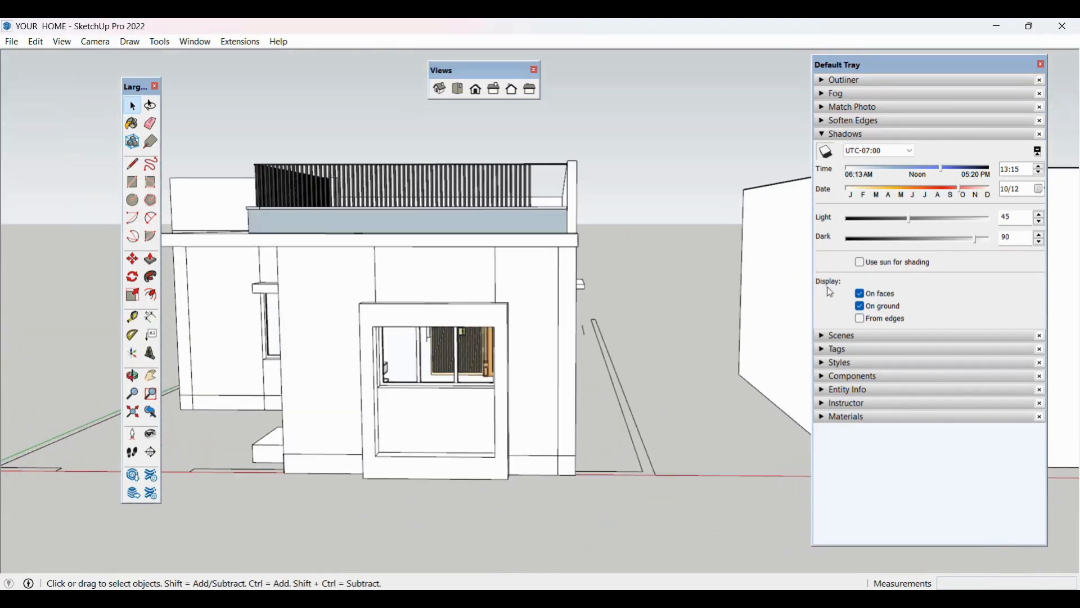
click(827, 151)
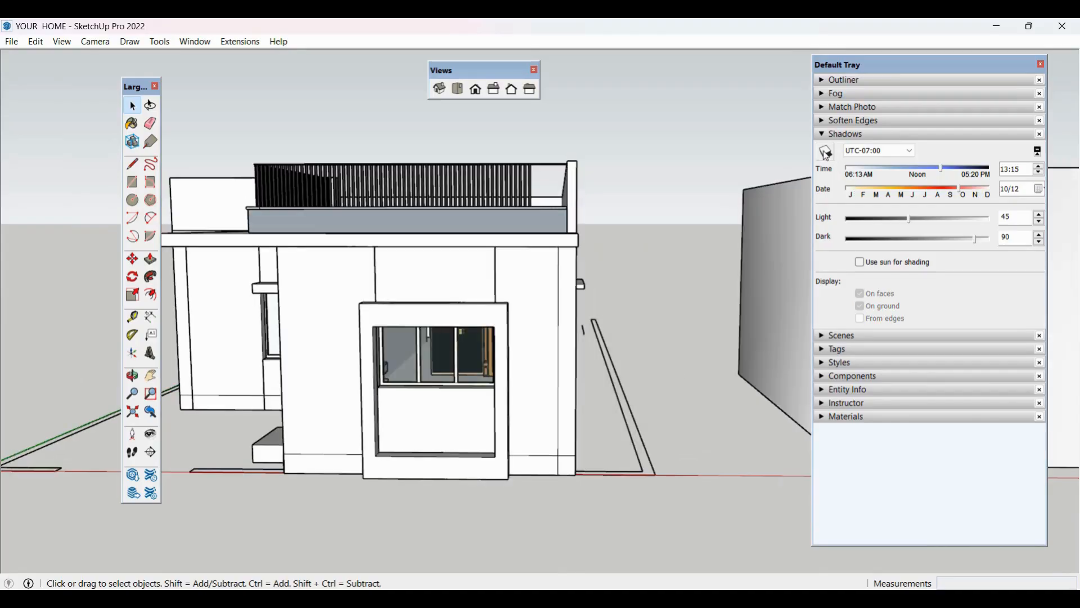
click(827, 135)
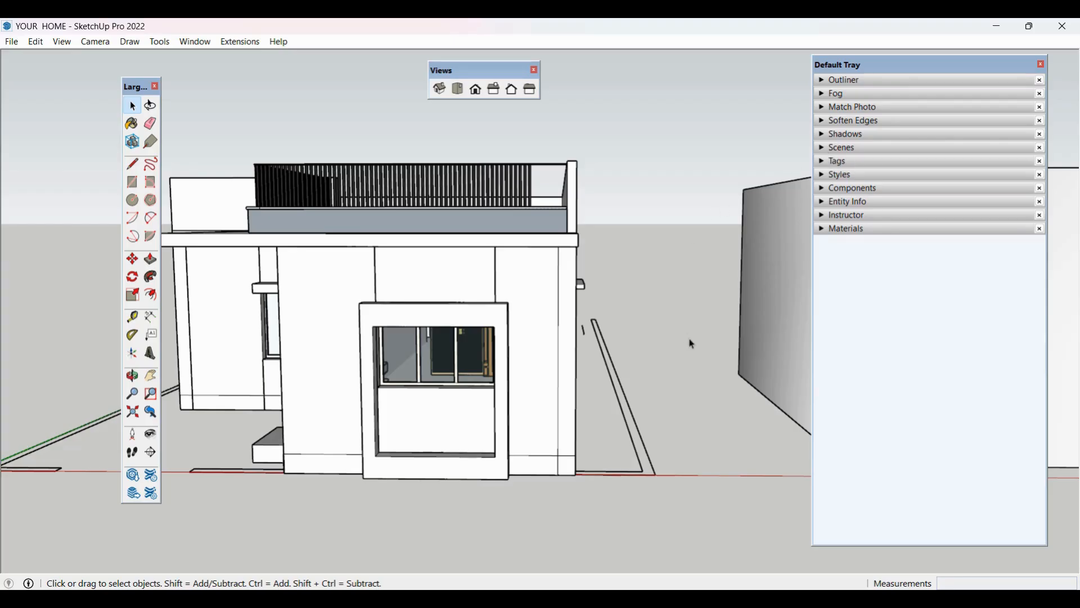
Step: Place the camera inside the house through the entrance door with Position Camera and pan toward the prayer unit and window
scroll(692, 345, down, 2)
middle_drag(692, 345, 623, 437)
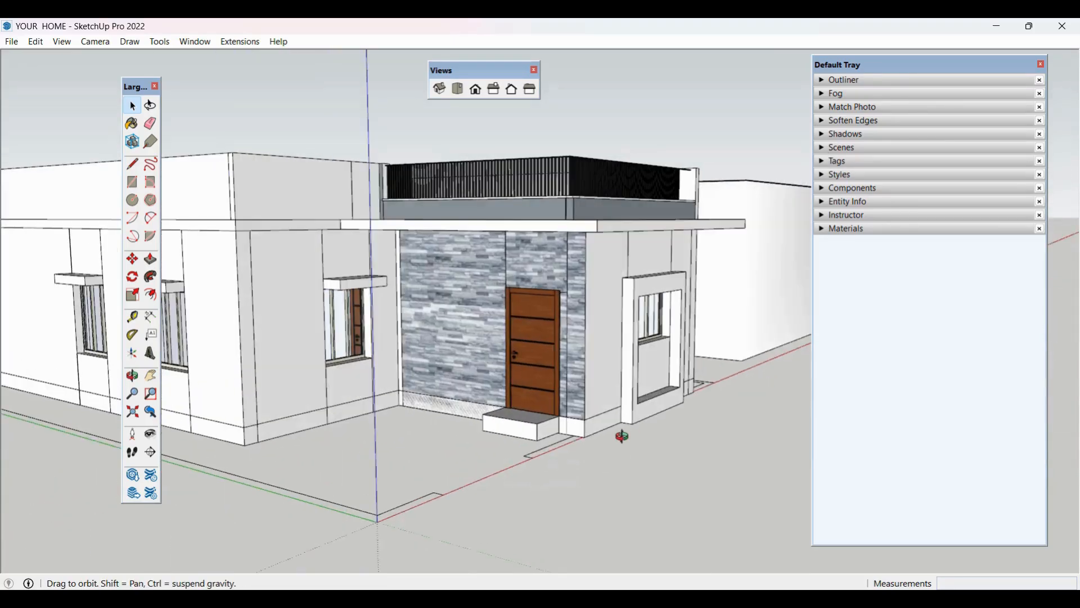
click(137, 444)
click(526, 411)
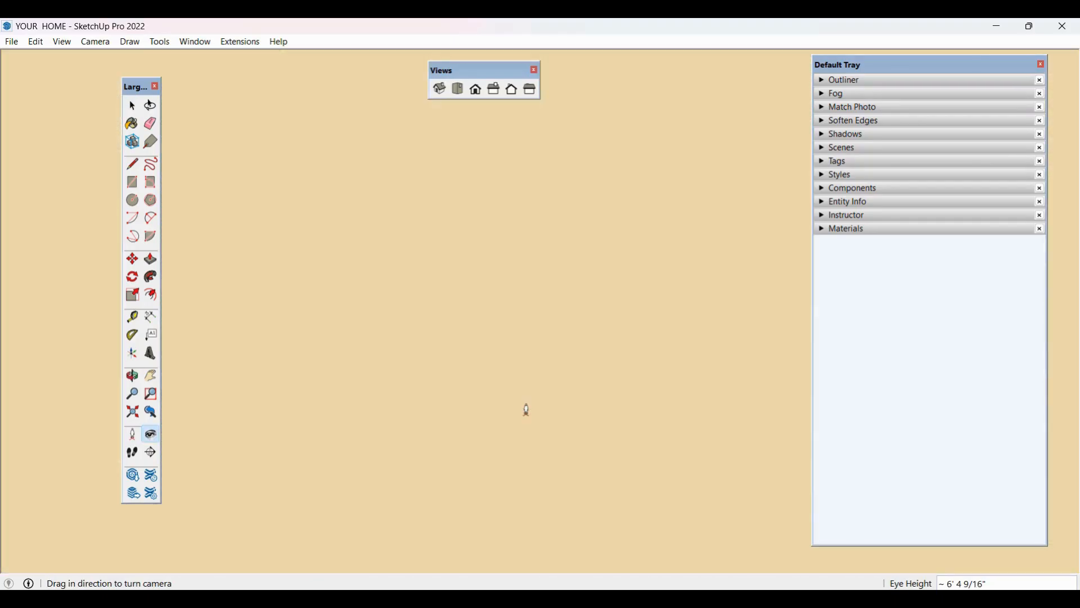
scroll(526, 415, up, 6)
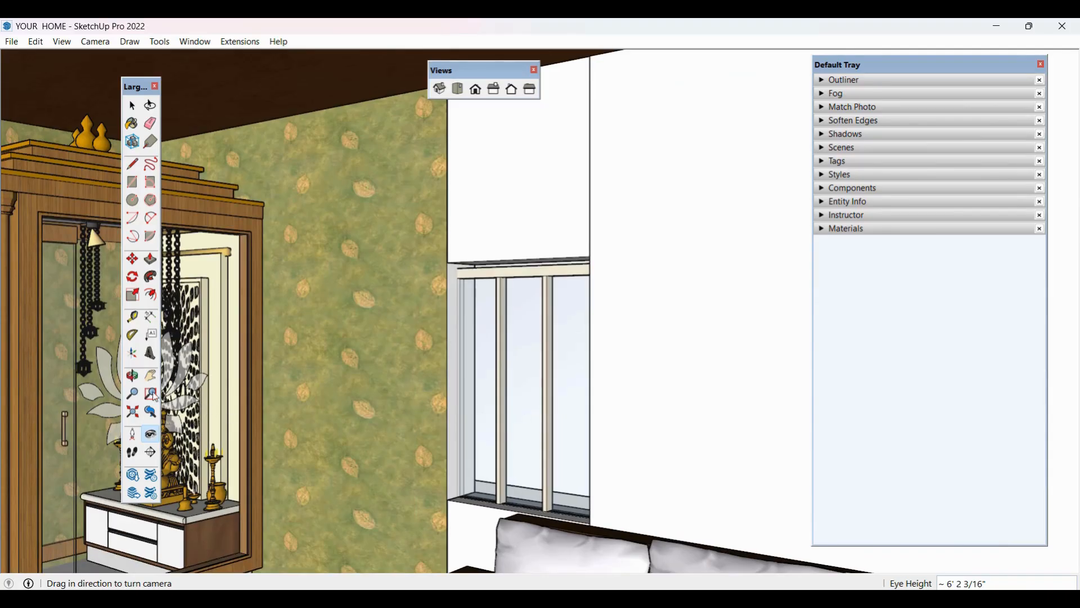
click(150, 375)
drag(420, 376, 512, 205)
drag(500, 267, 455, 332)
Step: Widen the camera's field of view to 45 degrees and again to 50 degrees with the Zoom tool
click(132, 394)
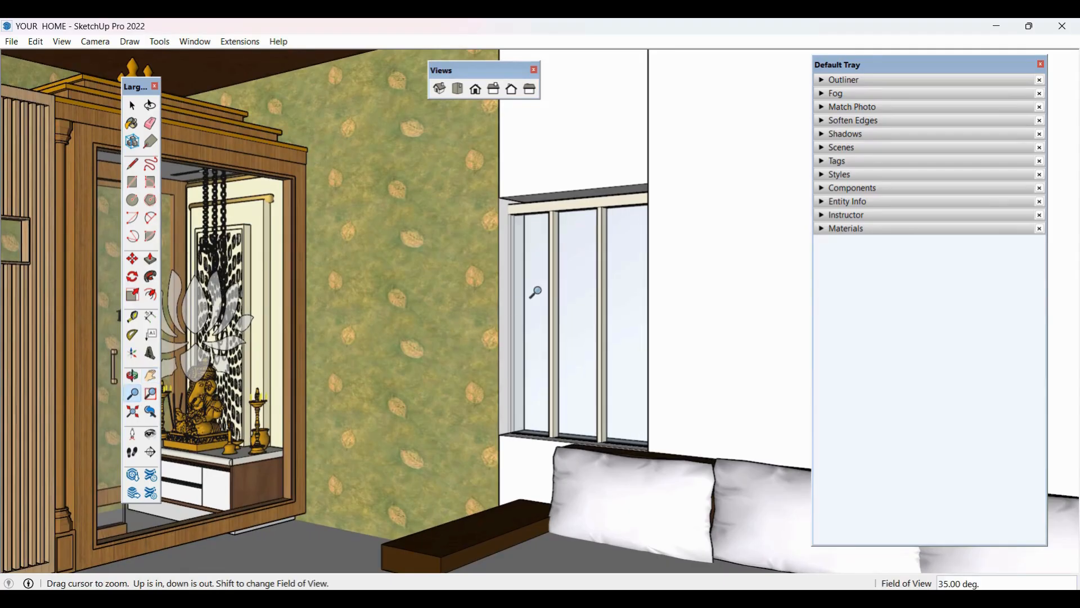
mouse_move(535, 292)
mouse_down()
mouse_move(535, 302)
mouse_move(538, 284)
mouse_up()
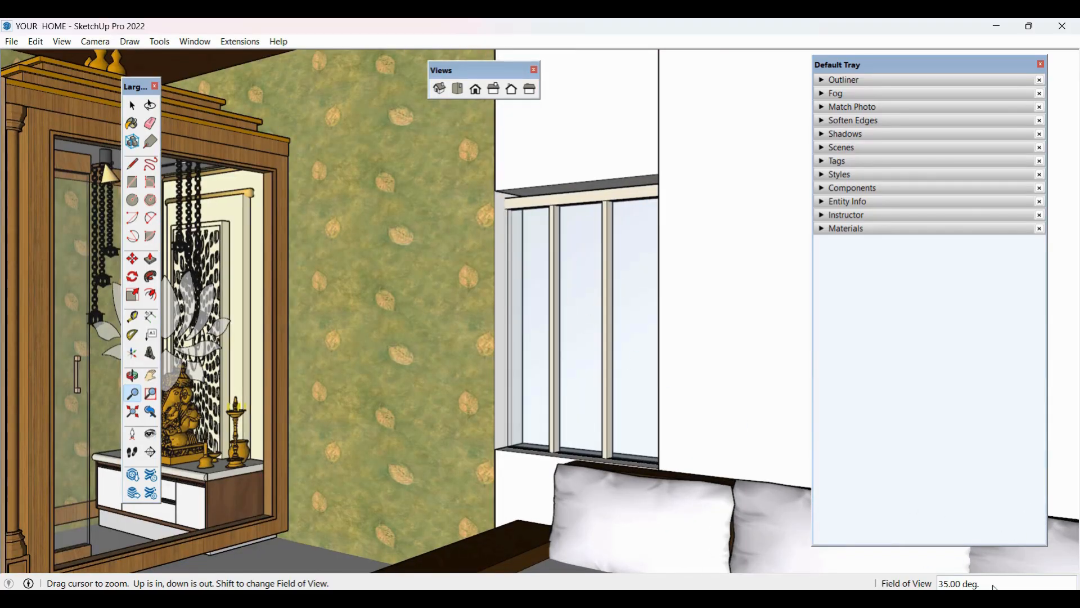
text(45)
key(Return)
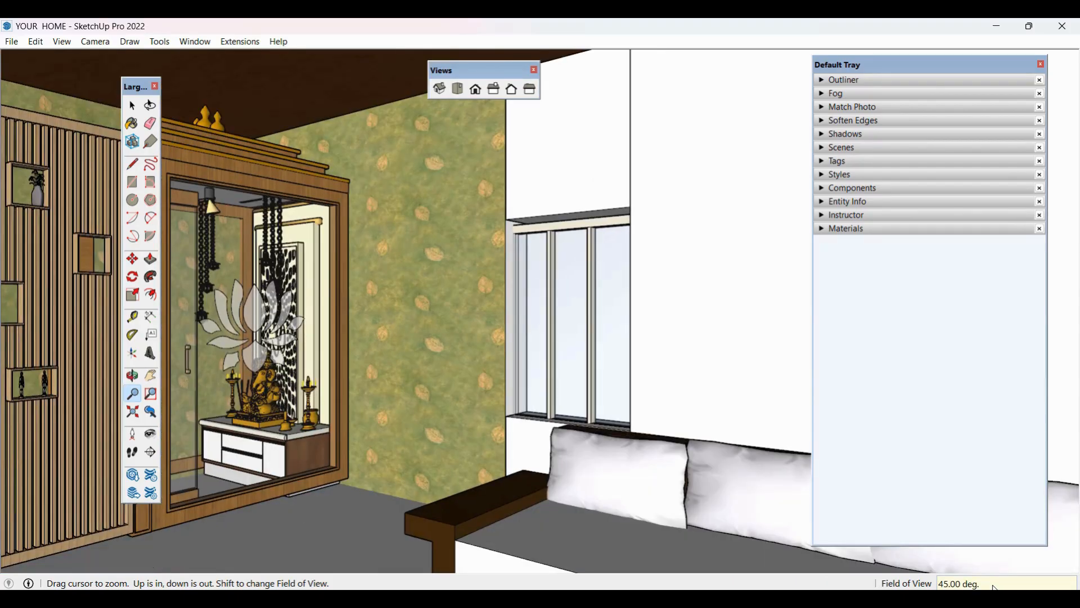
text(50)
key(Return)
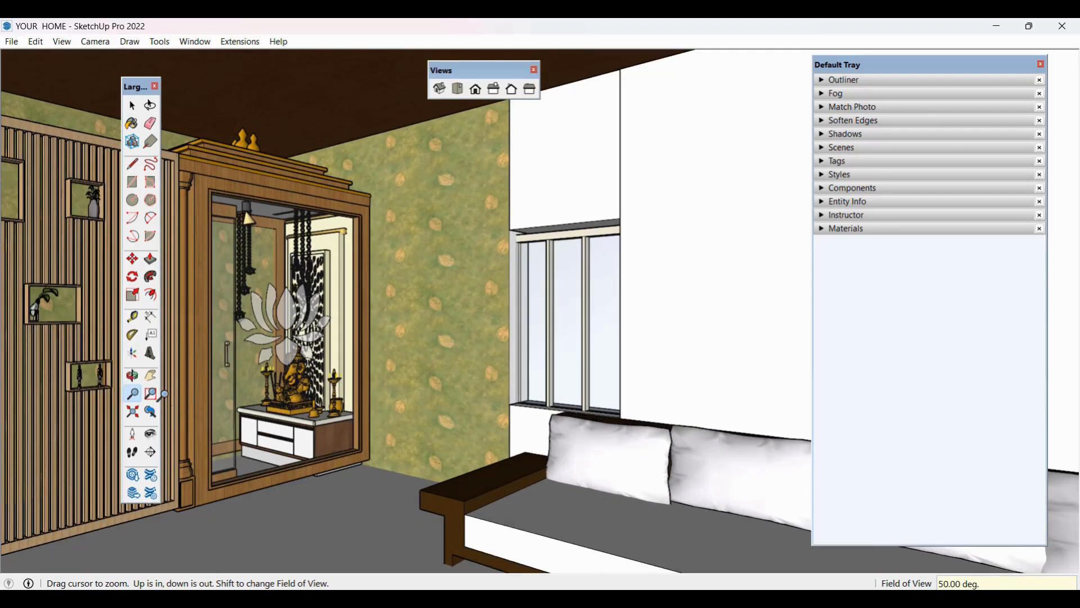
Step: Frame the living room view with Pan and Orbit to include the slatted partition, prayer unit, window and sofa
click(150, 376)
drag(489, 387, 549, 343)
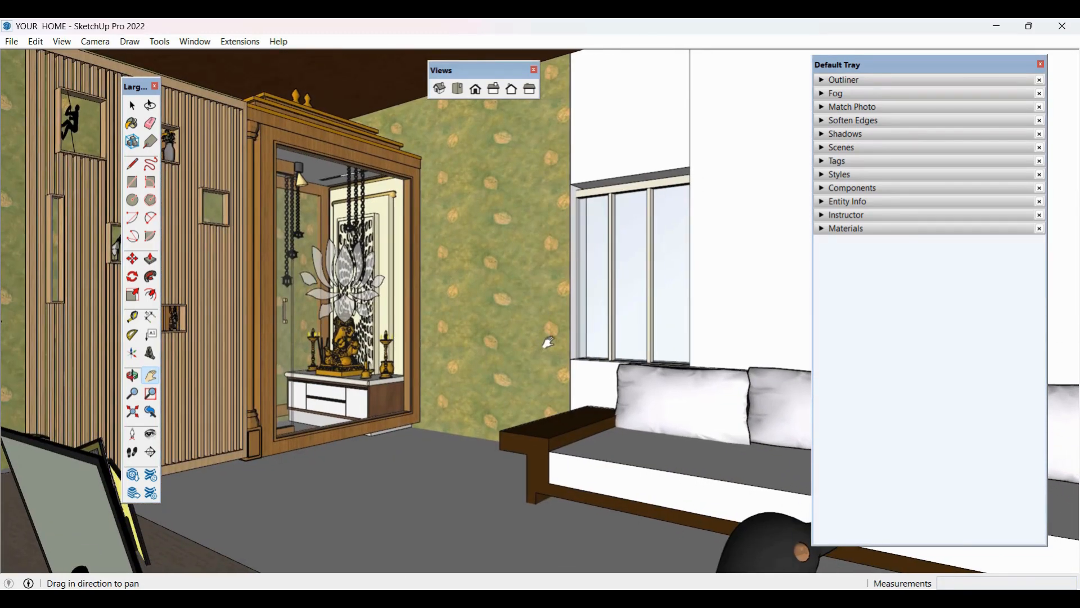
click(133, 375)
drag(606, 406, 574, 401)
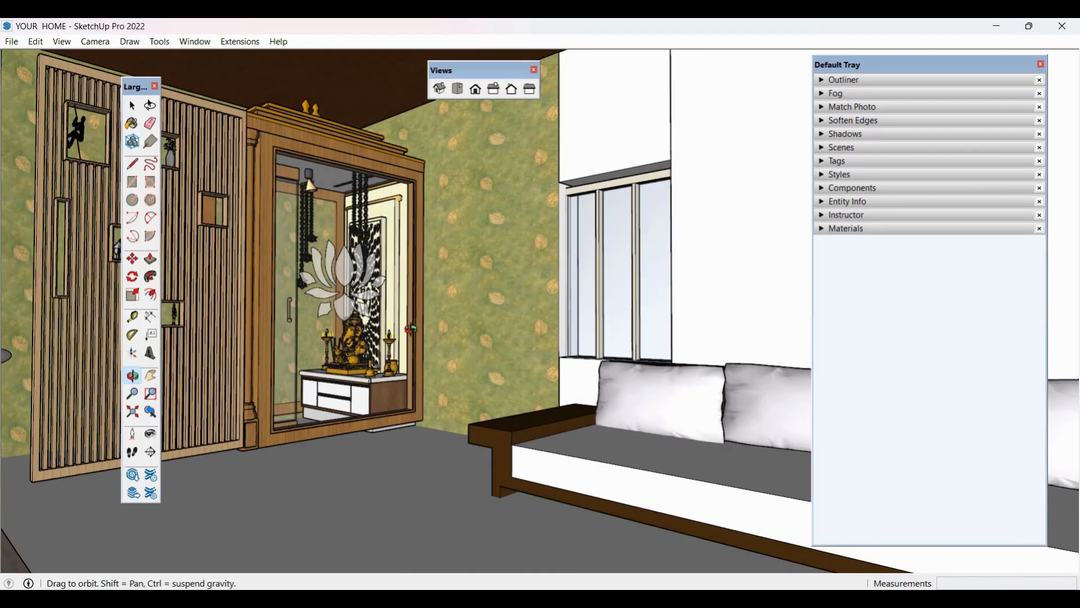
click(150, 375)
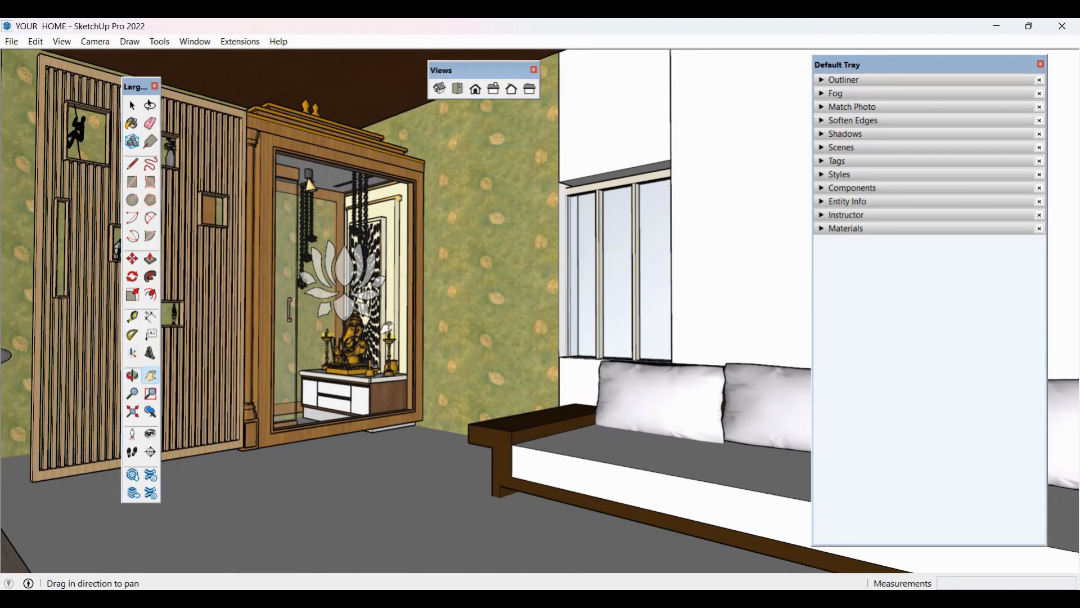
drag(383, 322, 424, 327)
click(132, 375)
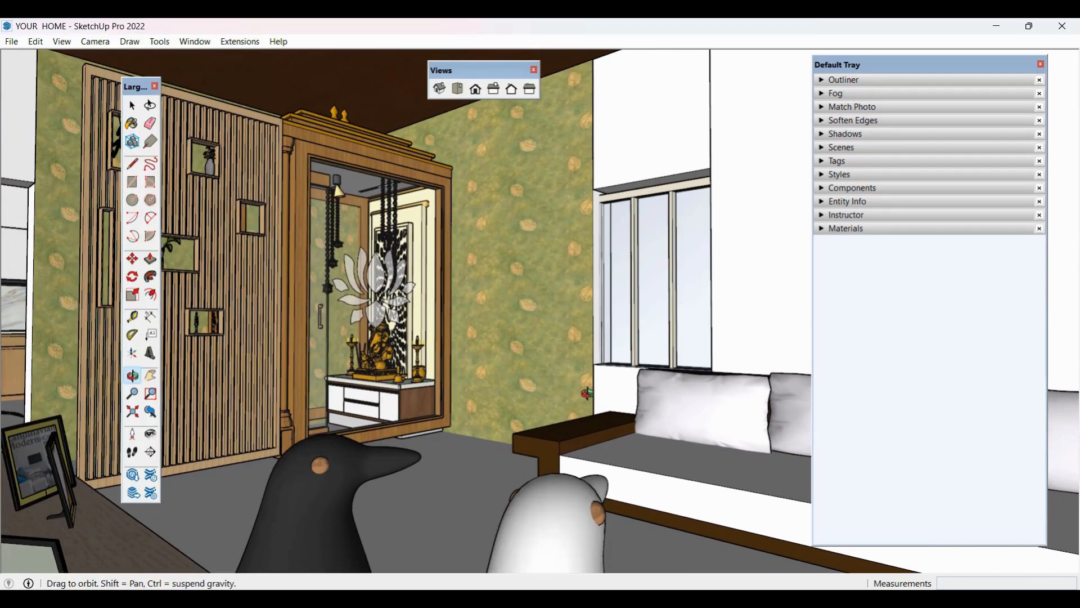
drag(590, 391, 546, 390)
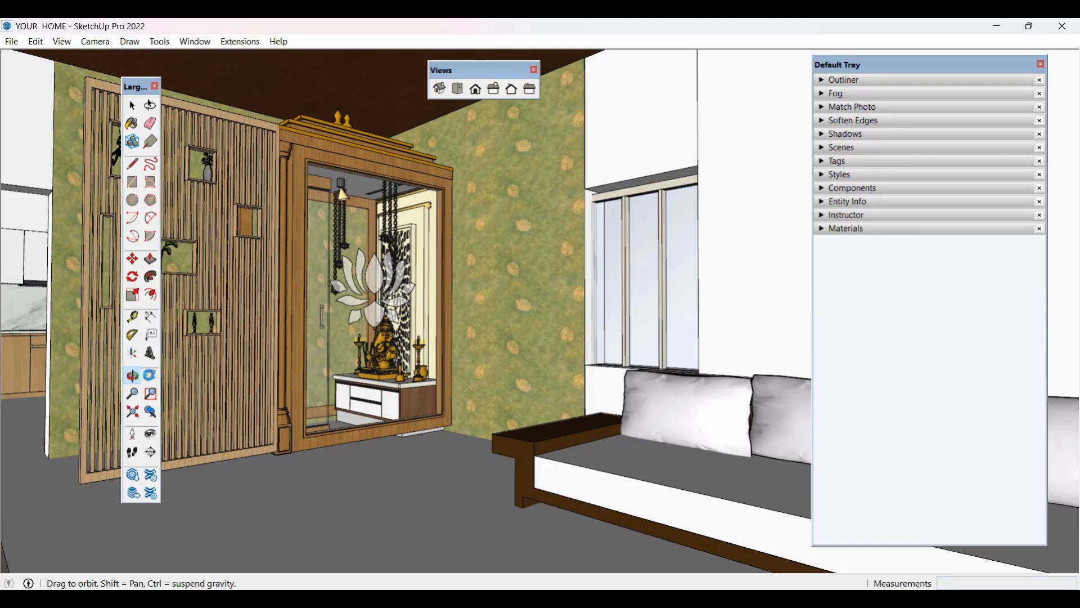
Step: Pan the living room view slightly and switch the camera to Two-Point Perspective
click(150, 376)
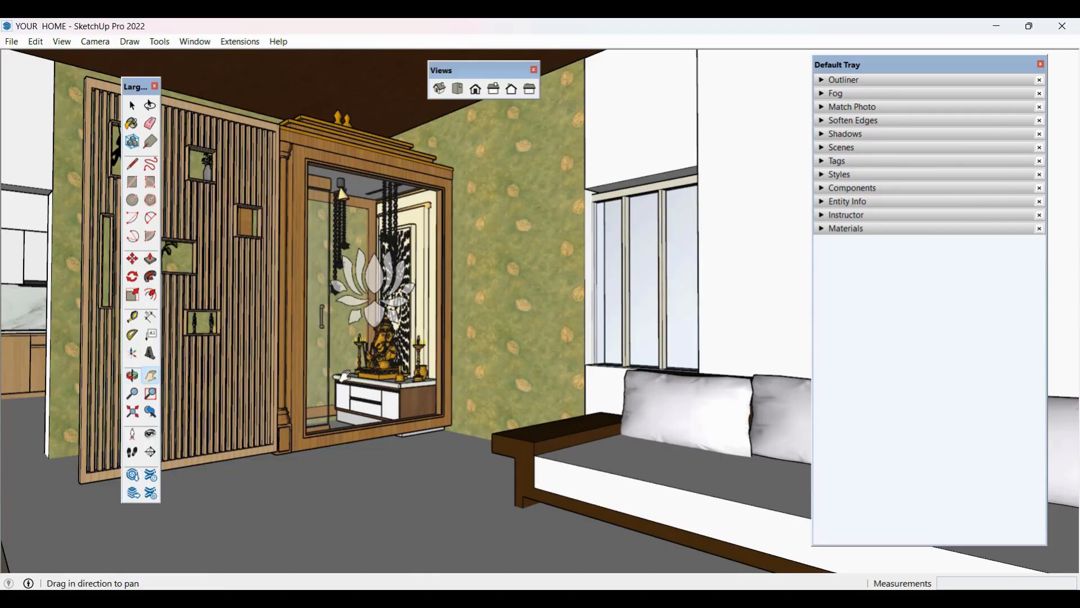
drag(427, 373, 443, 378)
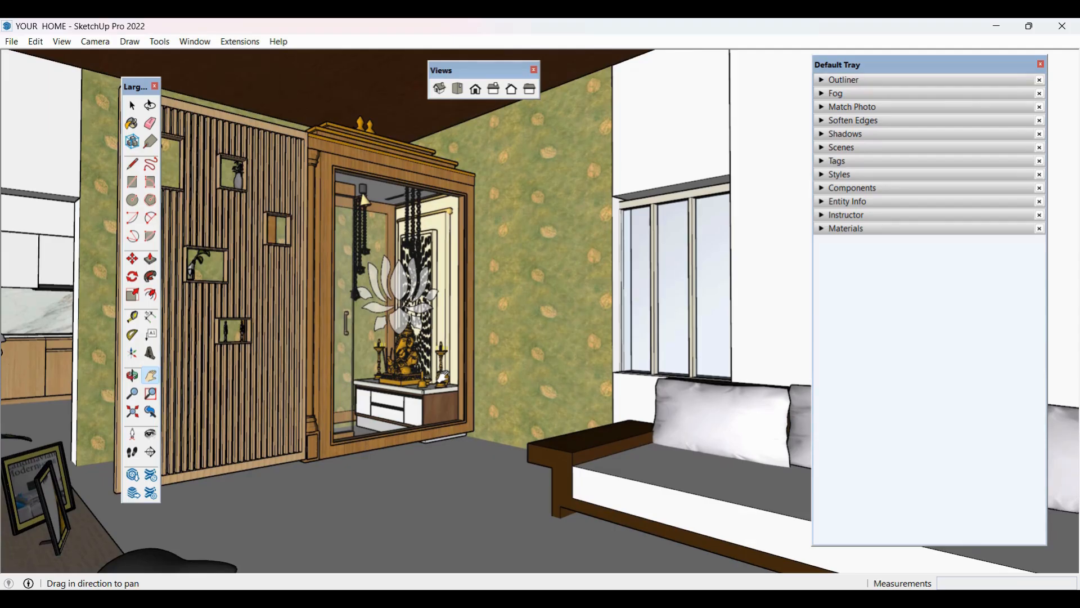
click(96, 45)
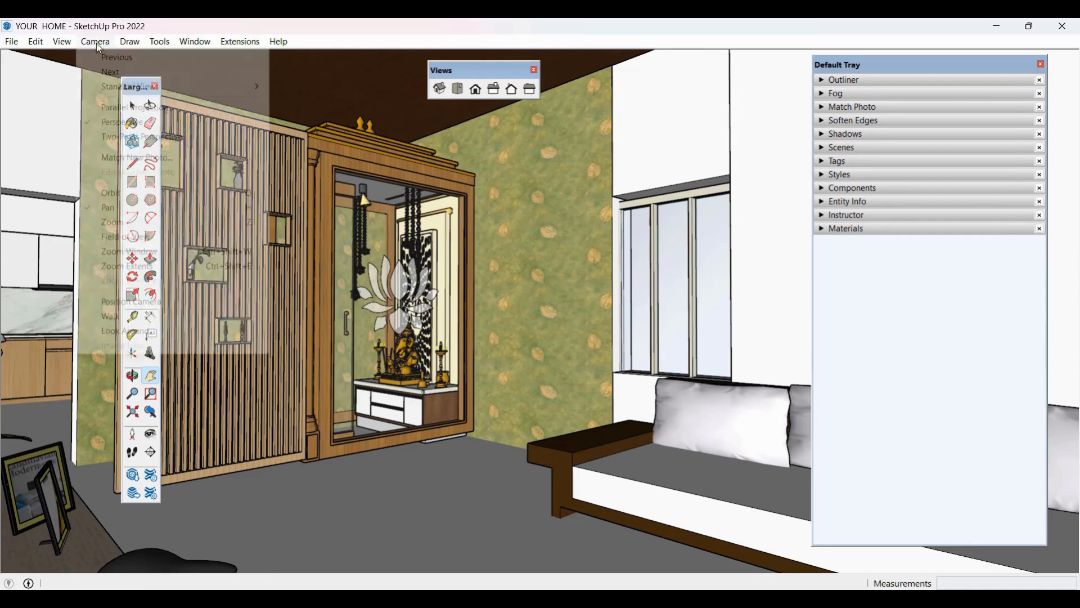
click(116, 140)
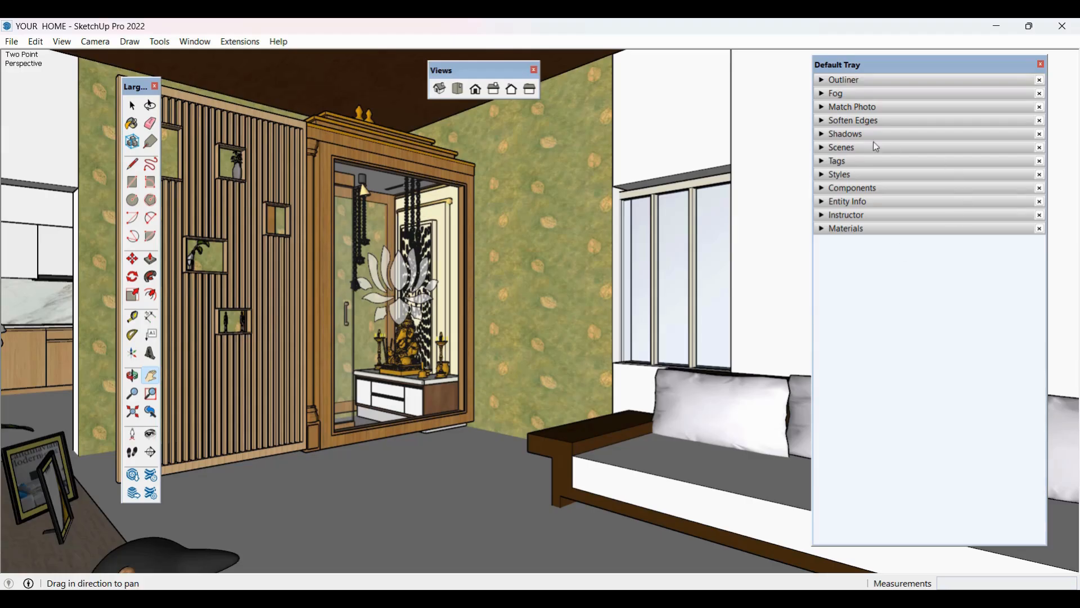
Step: Add a scene from the current living room view and rename it LIVING ROOM
click(824, 149)
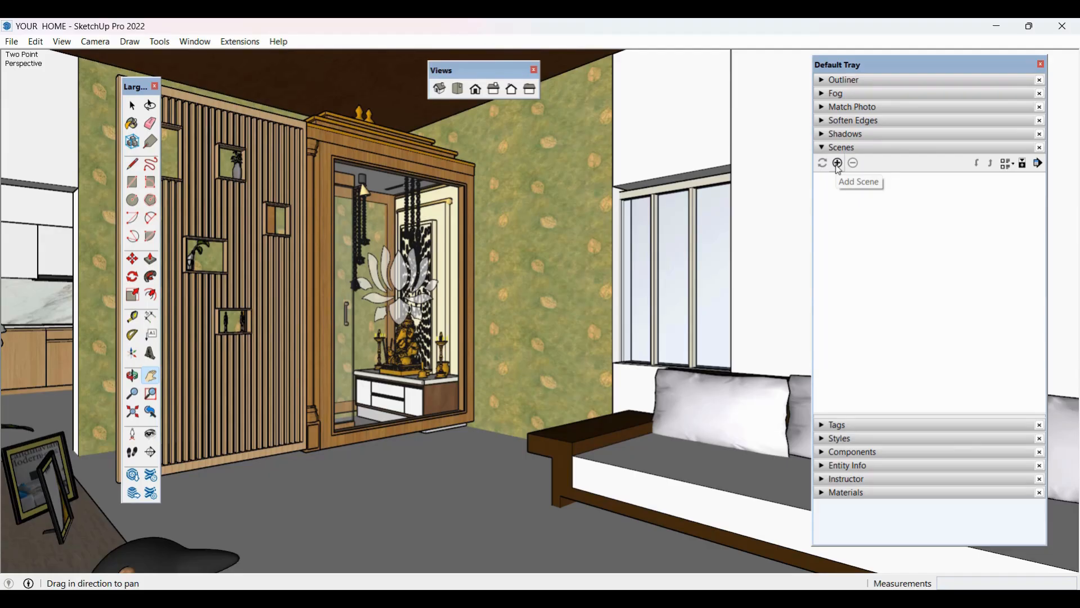
click(838, 164)
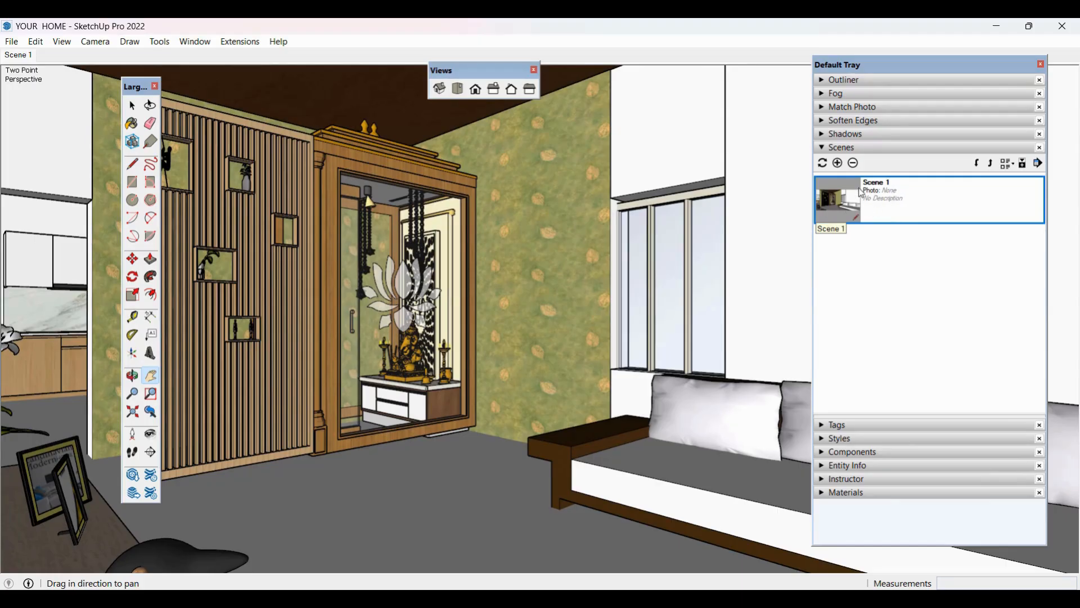
right_click(896, 204)
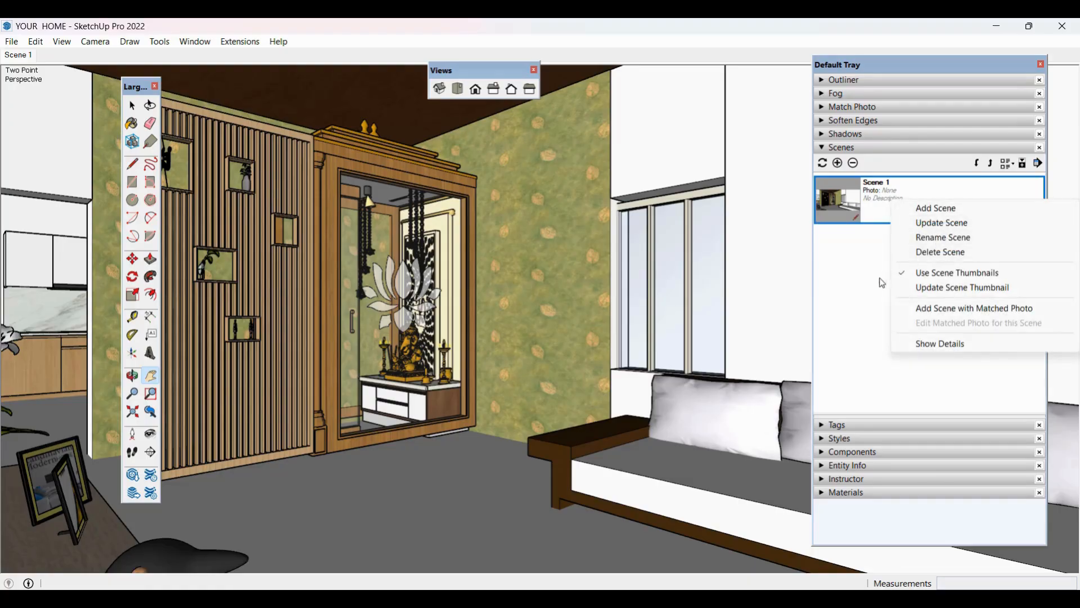
click(837, 270)
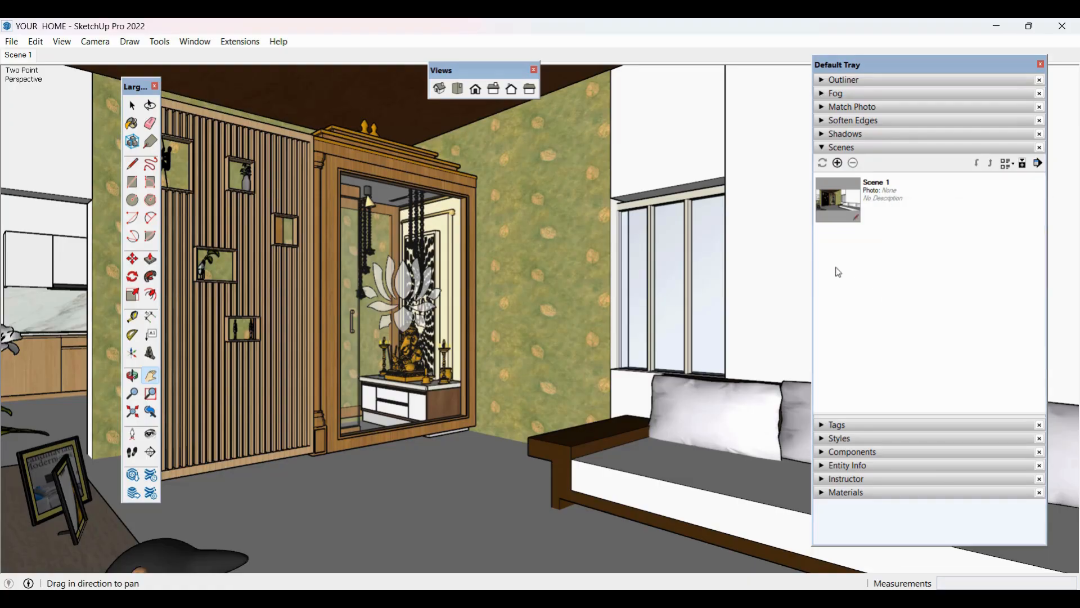
right_click(18, 58)
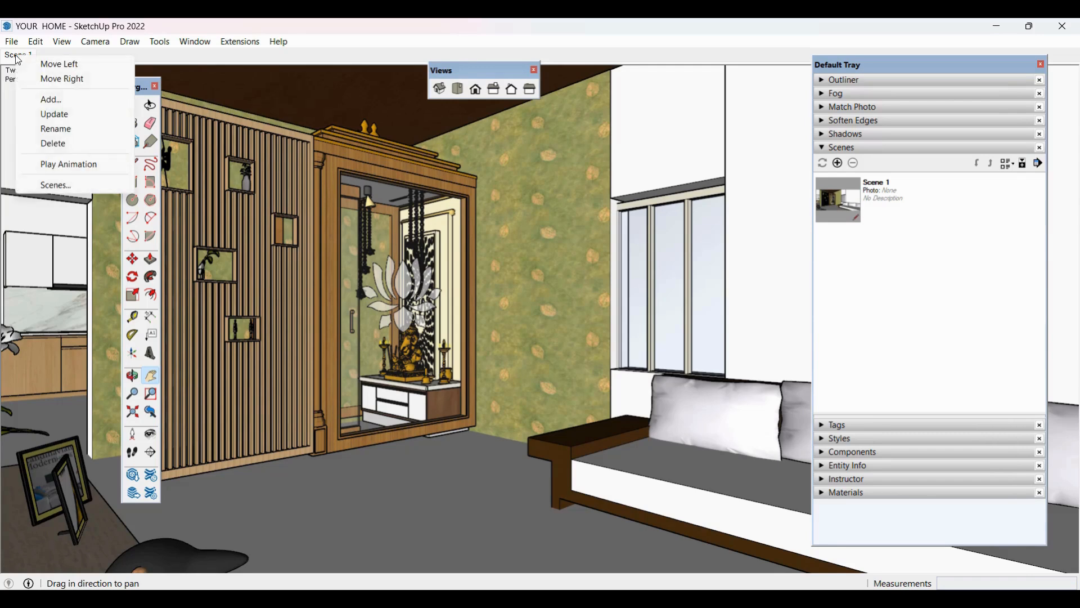
click(54, 129)
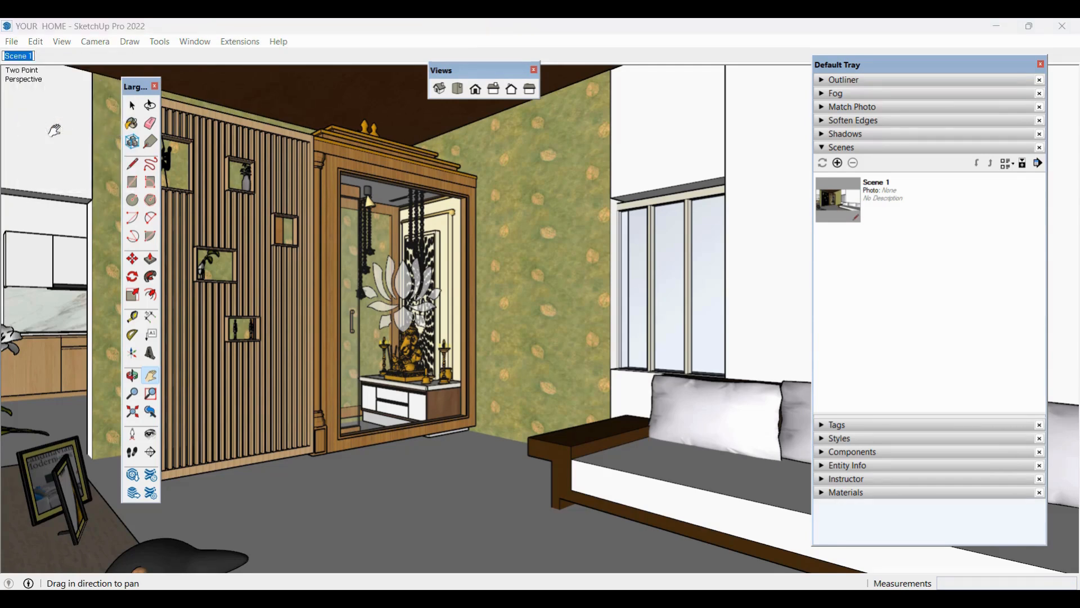
text(LIVING ROOM)
key(Return)
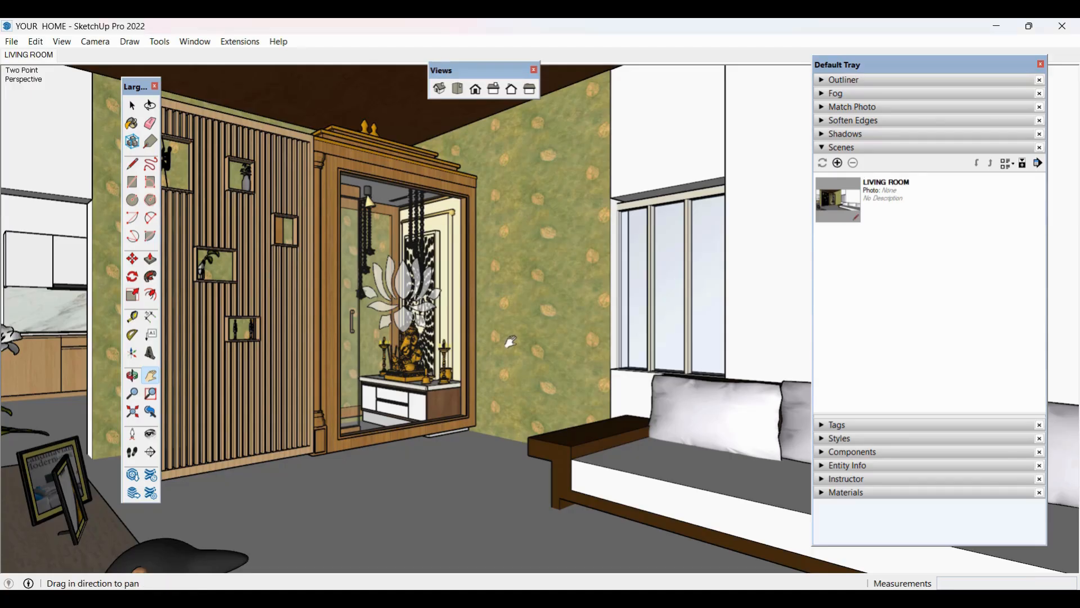
Step: Orbit and pan to face the prayer unit and slatted partition head-on, and set the camera to Two-Point Perspective
click(133, 375)
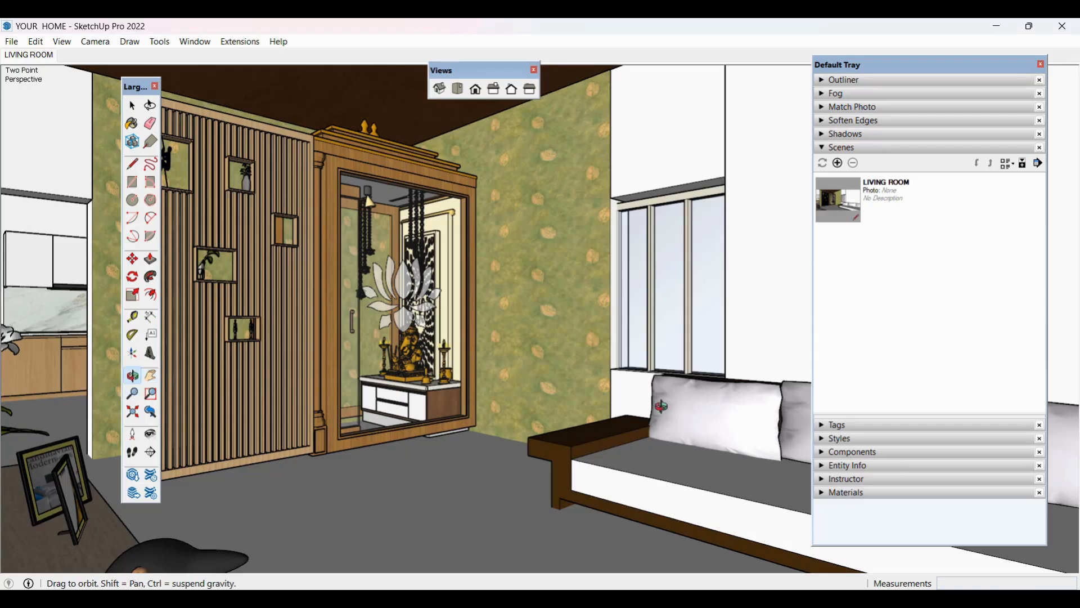
drag(654, 411, 576, 410)
click(150, 379)
drag(327, 366, 474, 358)
middle_drag(660, 434, 608, 424)
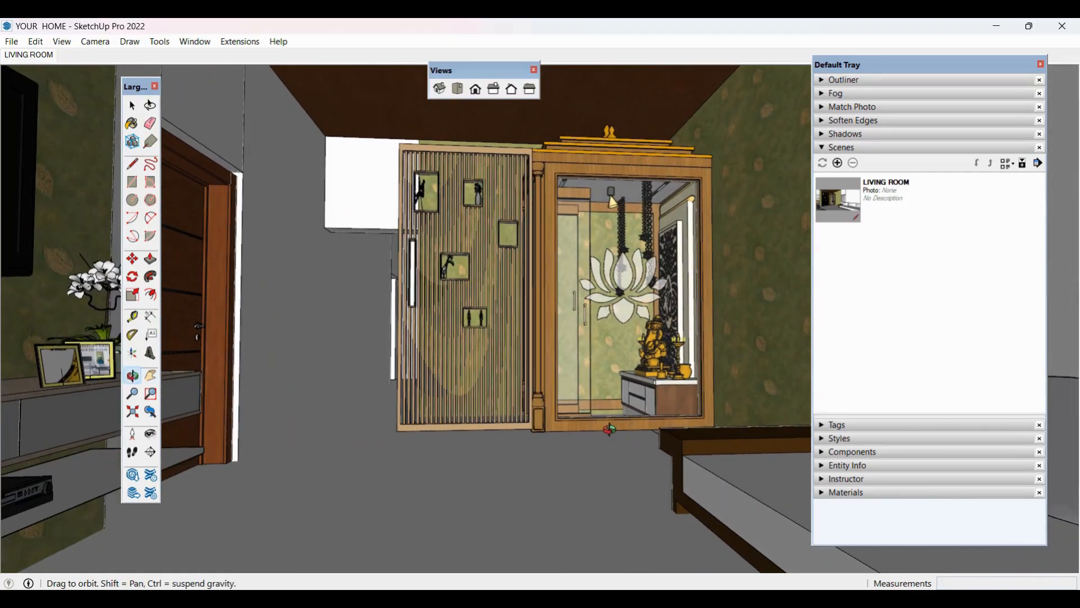
middle_drag(530, 359, 553, 311)
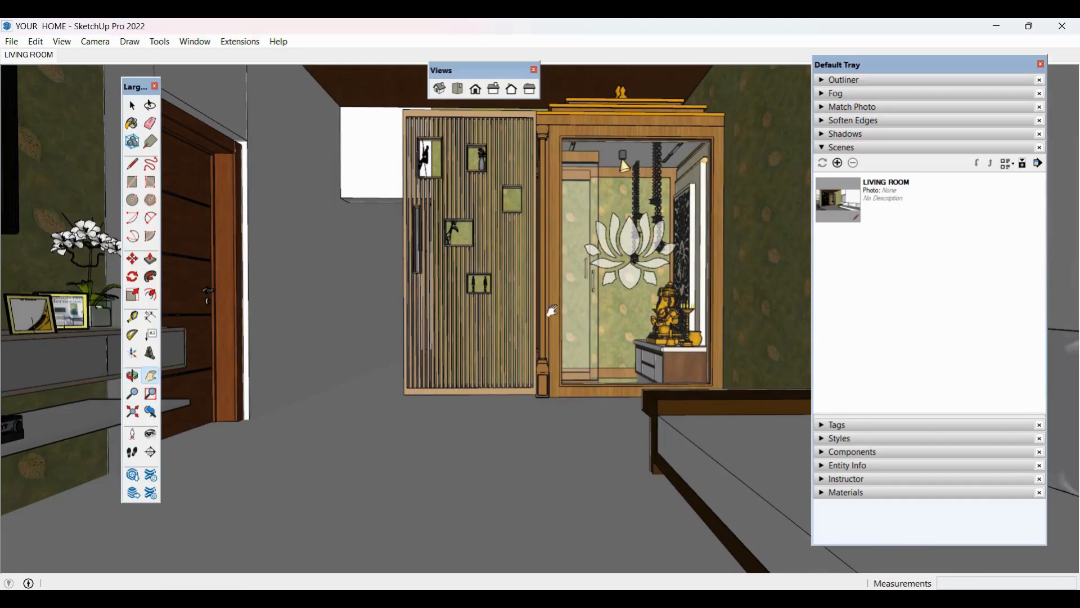
click(91, 43)
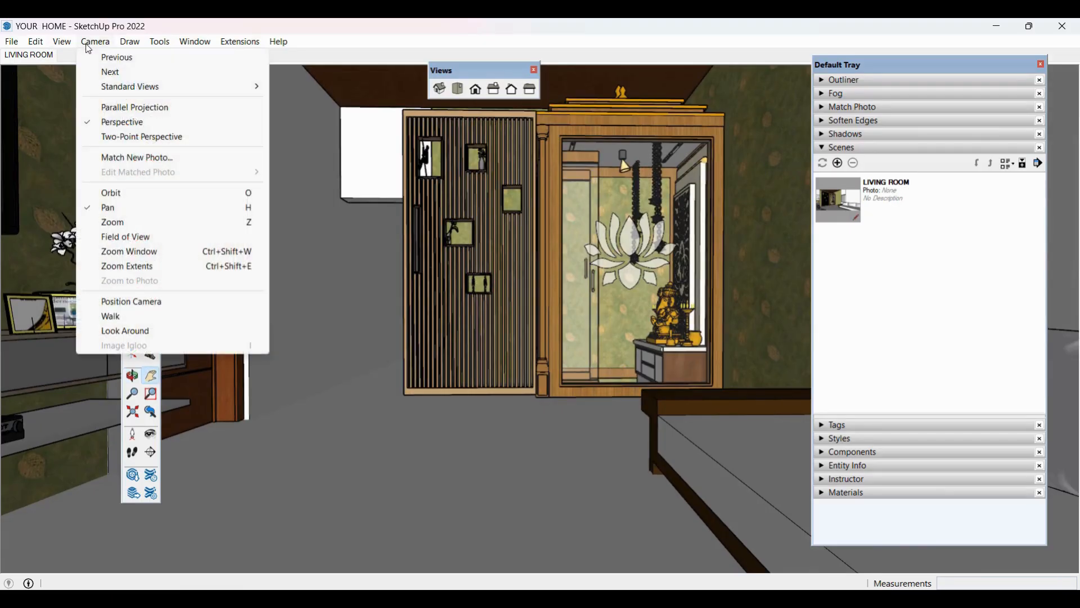
click(113, 138)
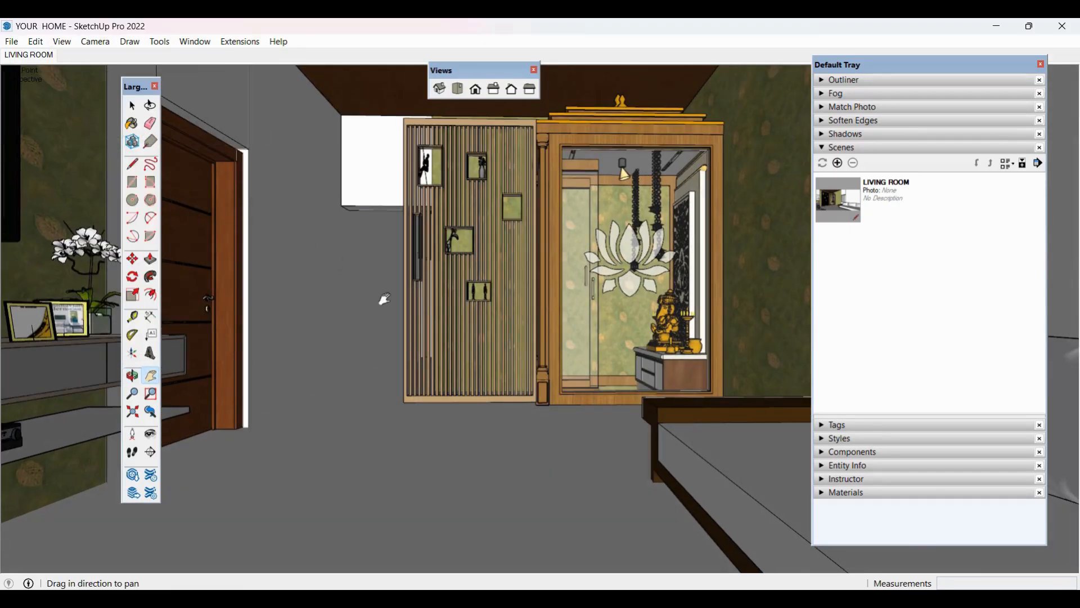
key(space)
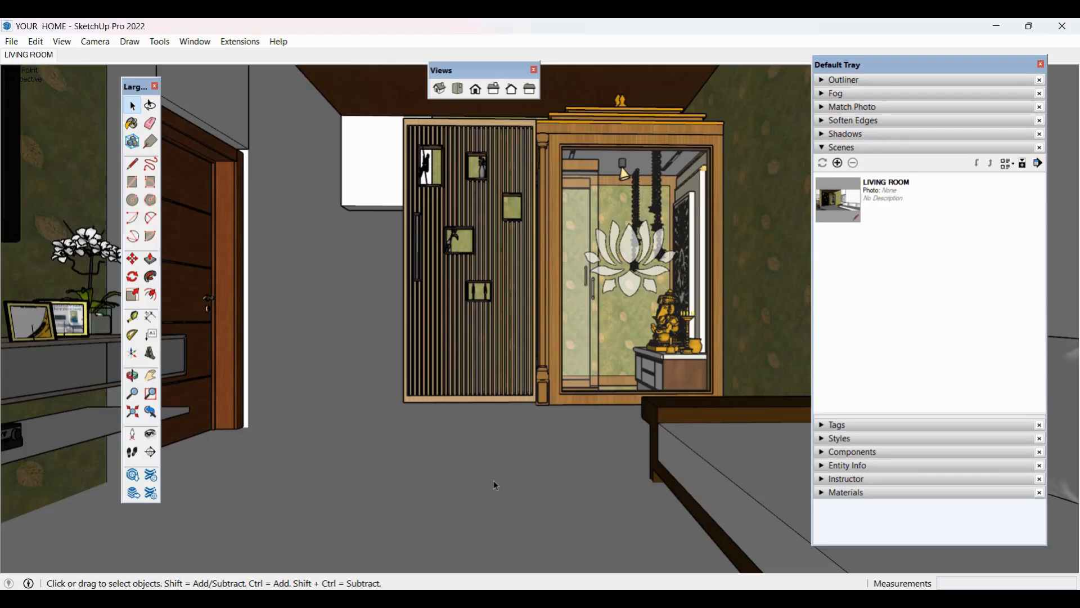
Step: Add a second scene from the prayer unit view and rename it POOJA UNIT
click(839, 163)
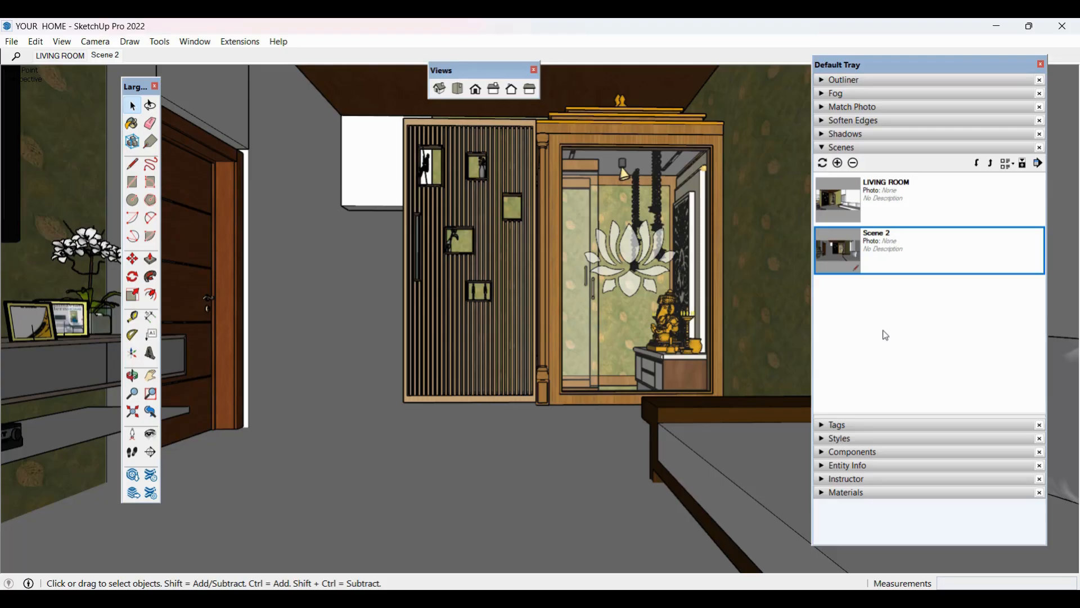
right_click(854, 249)
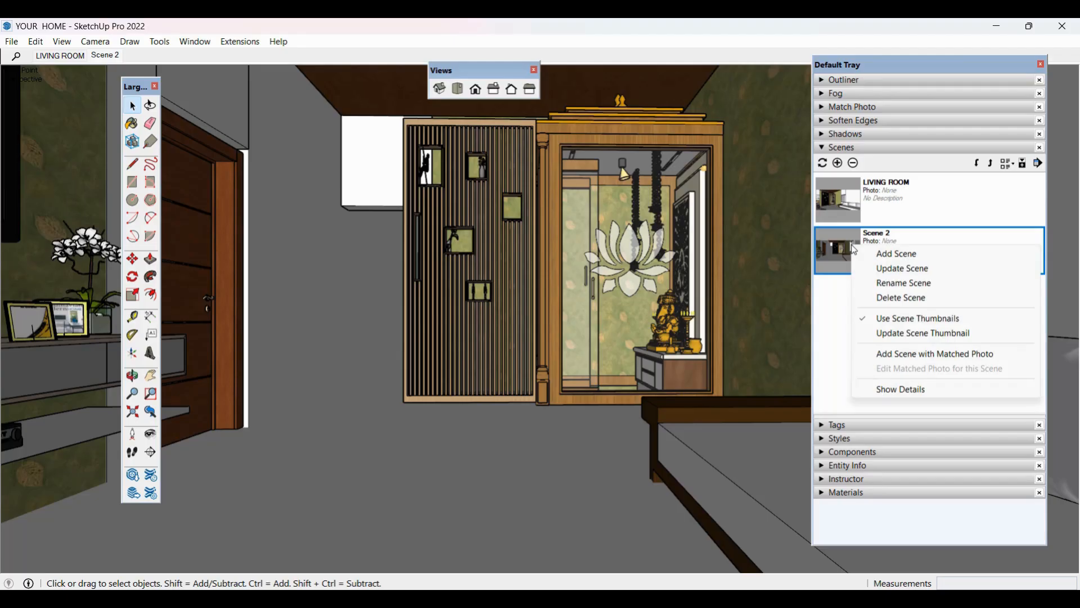
click(899, 284)
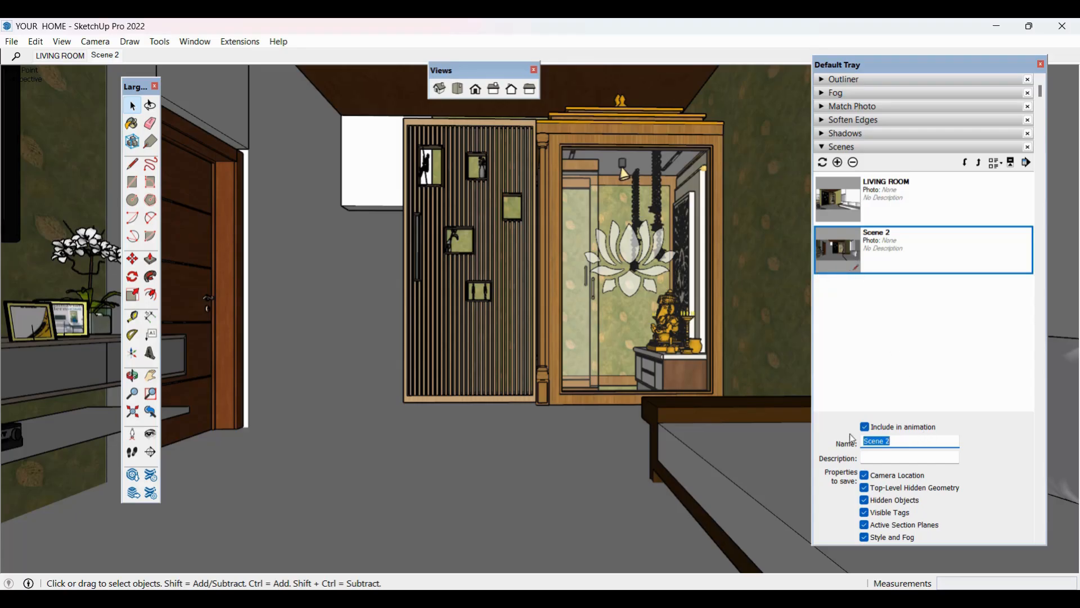
key(BackSpace)
text(POOJA UNIT)
key(Return)
Step: Move the POOJA UNIT scene ahead of LIVING ROOM in the scene order
click(899, 348)
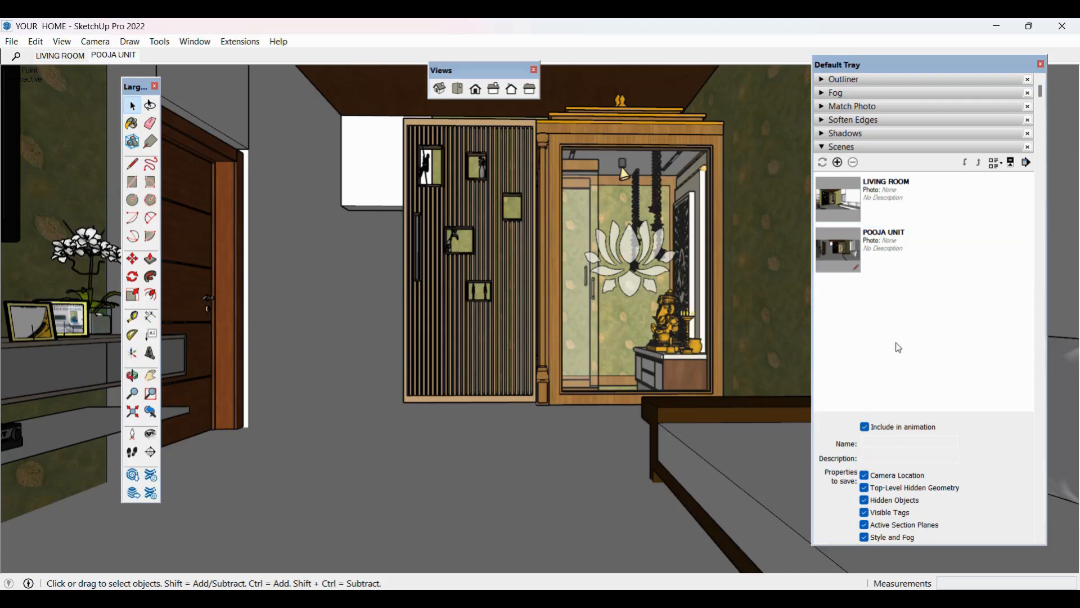
right_click(112, 58)
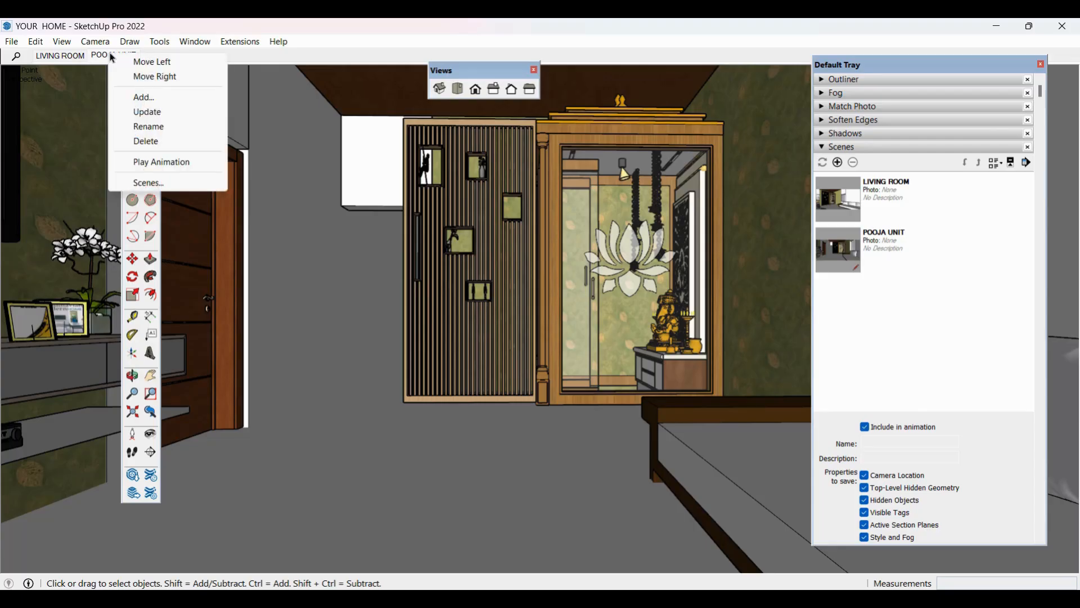
click(147, 61)
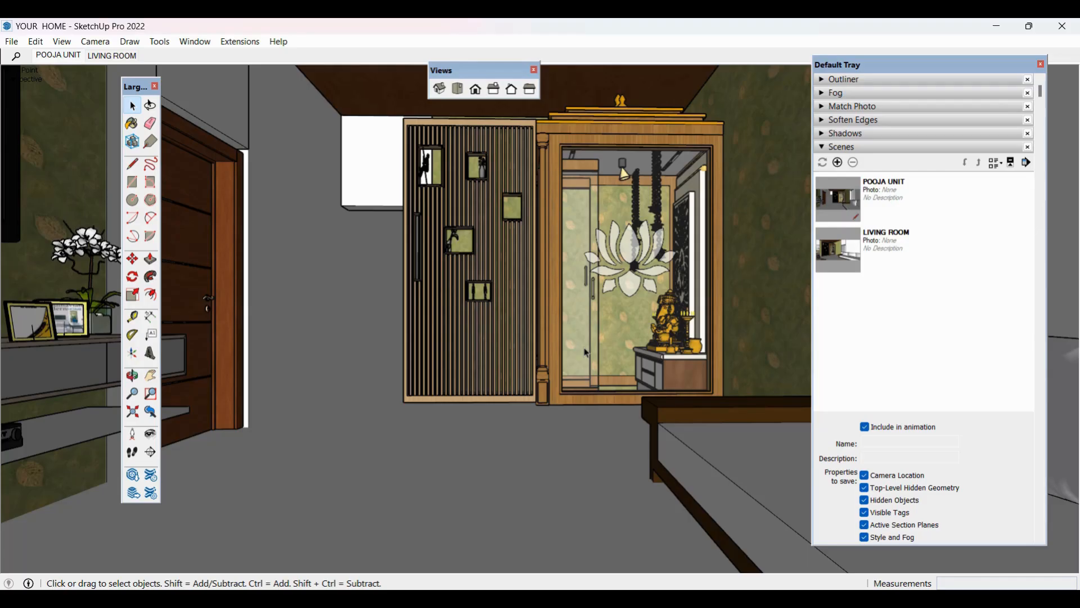
Step: Zoom and pan to a closer framing of the prayer unit and partition, and update the POOJA UNIT scene with it
click(133, 395)
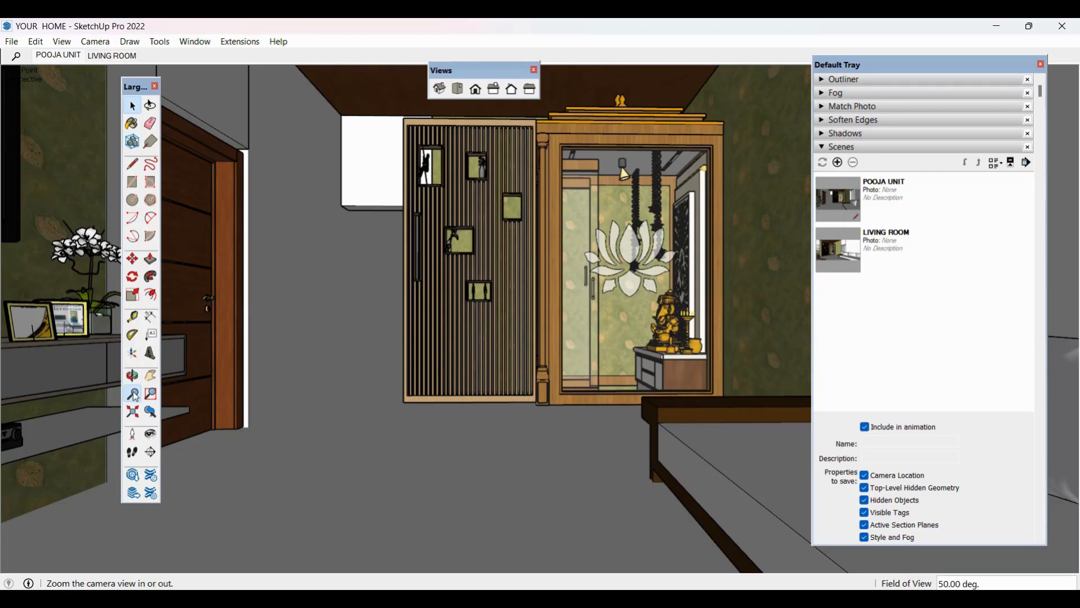
drag(458, 351, 483, 253)
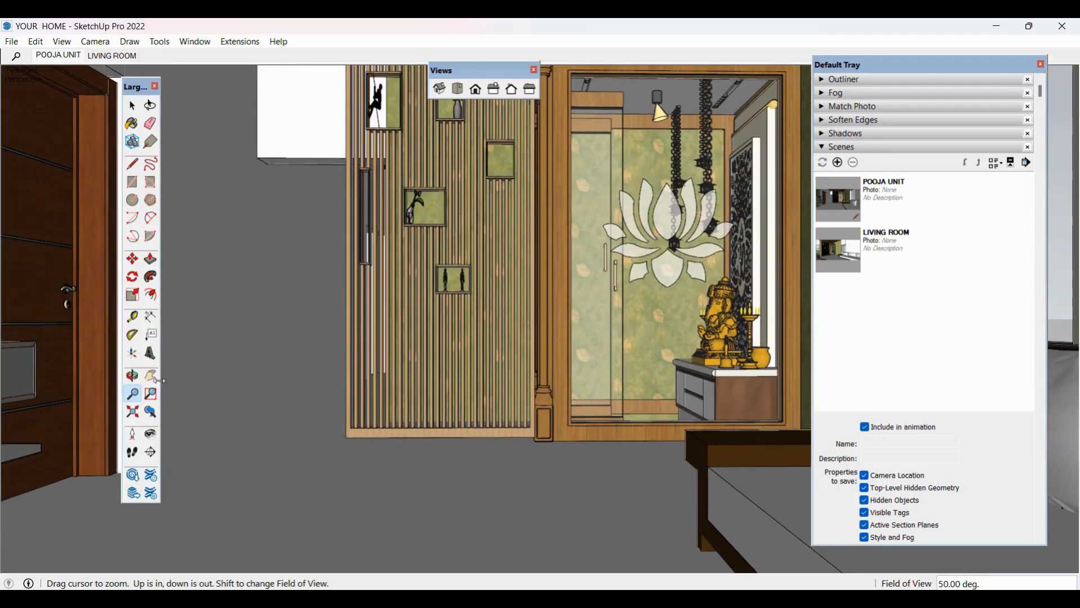
click(150, 375)
drag(439, 374, 420, 450)
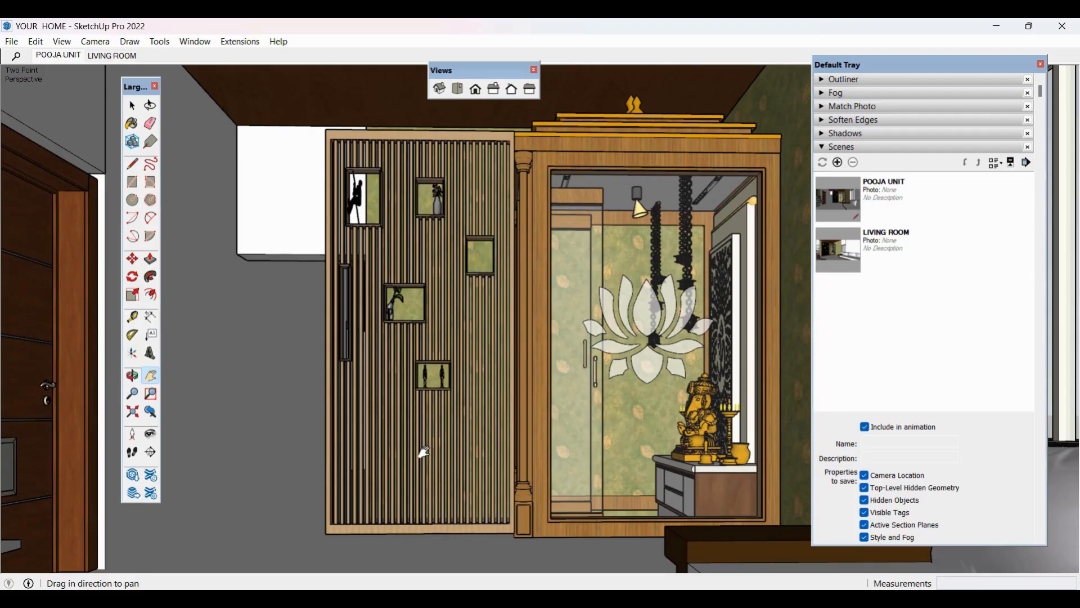
right_click(59, 56)
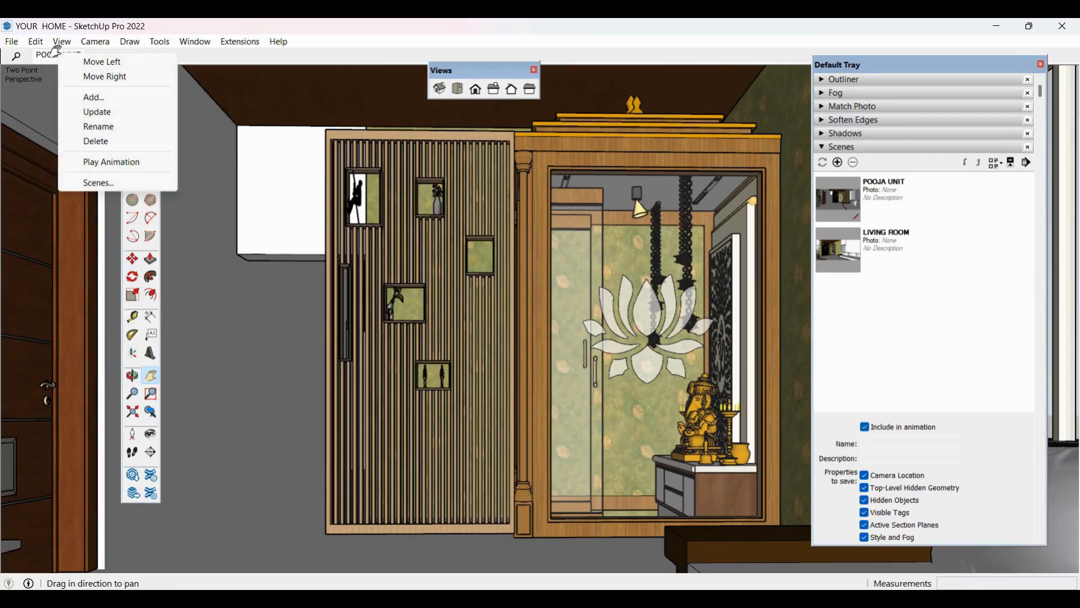
click(98, 112)
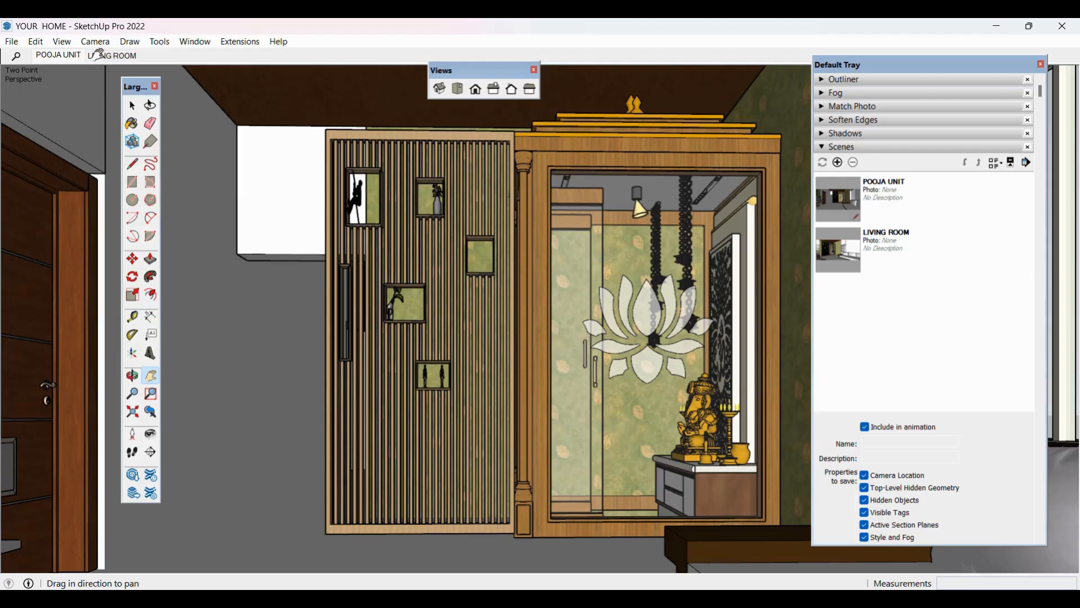
Step: Check the saved views by switching to LIVING ROOM and back to POOJA UNIT, and collapse the Scenes settings
click(109, 55)
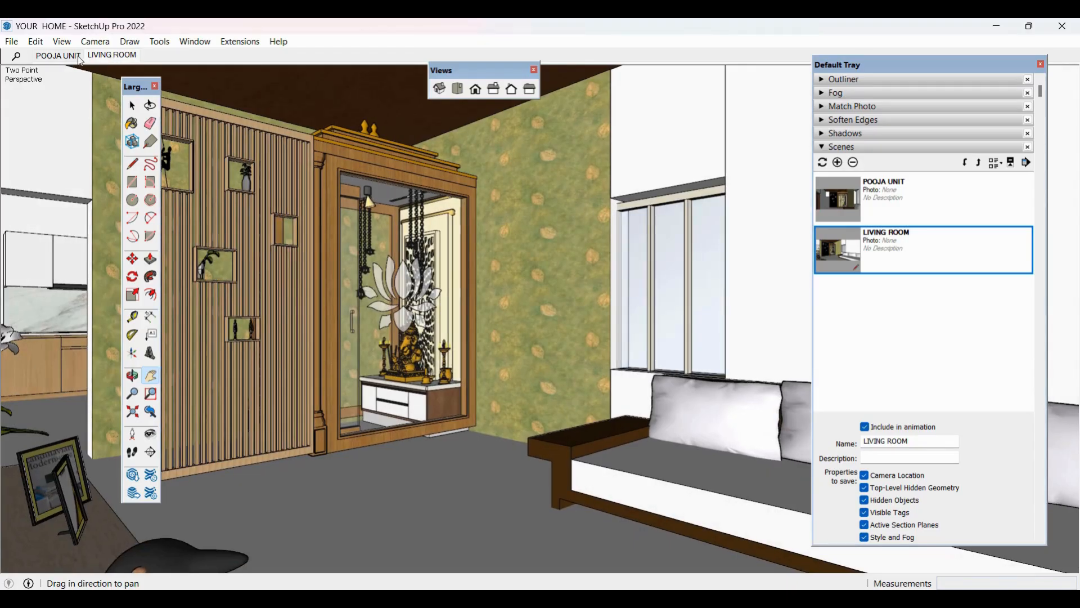
click(58, 56)
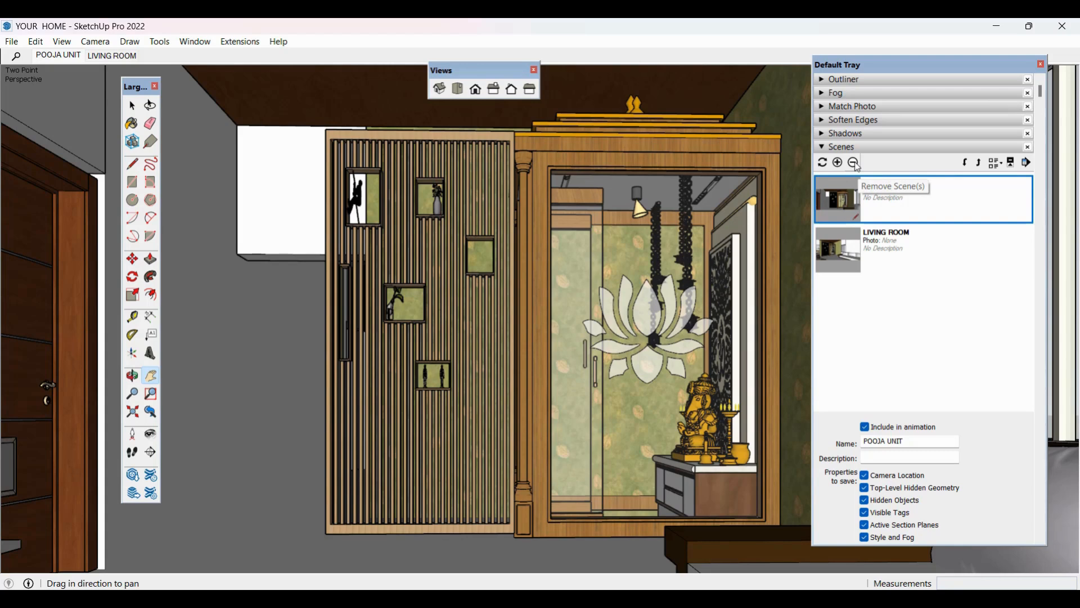
click(826, 151)
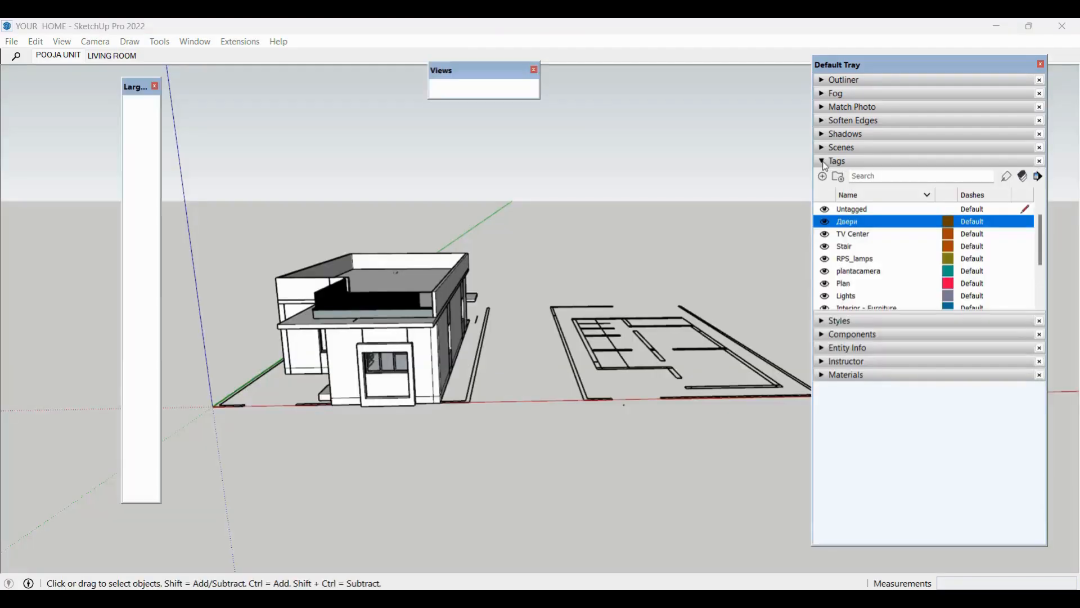
Step: Expand the Tags settings and look through the model's tag list with the house exterior in view
click(825, 163)
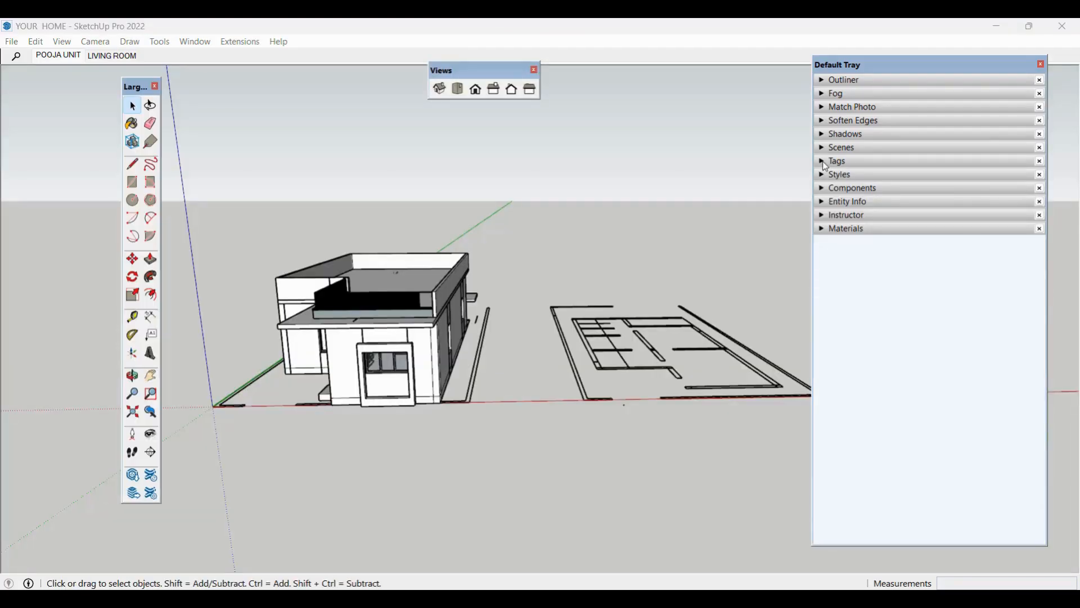
click(826, 163)
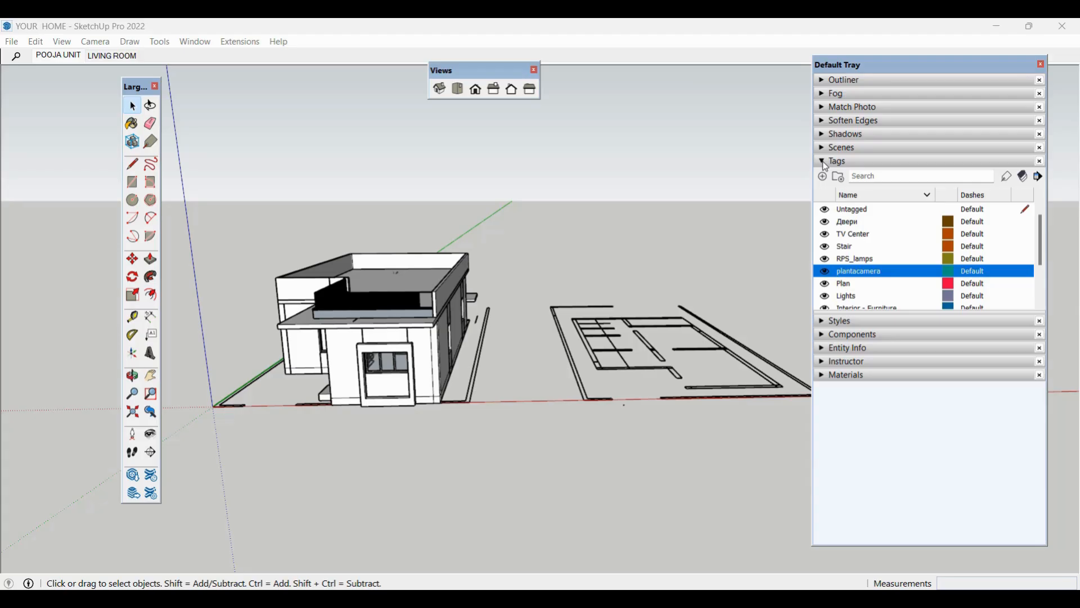
middle_drag(626, 409, 576, 467)
scroll(589, 396, up, 2)
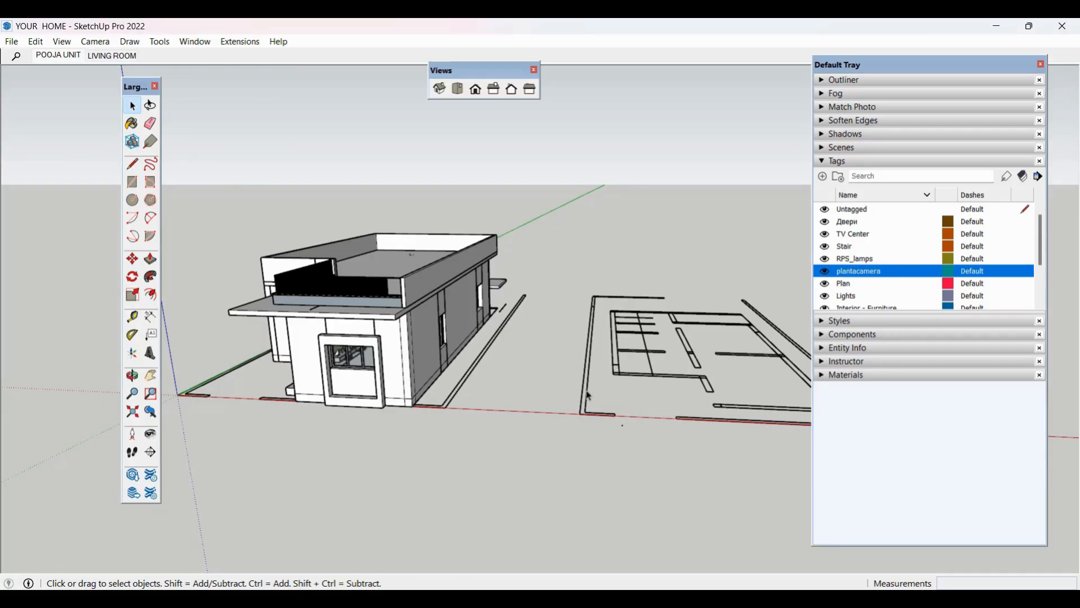
scroll(868, 284, down, 2)
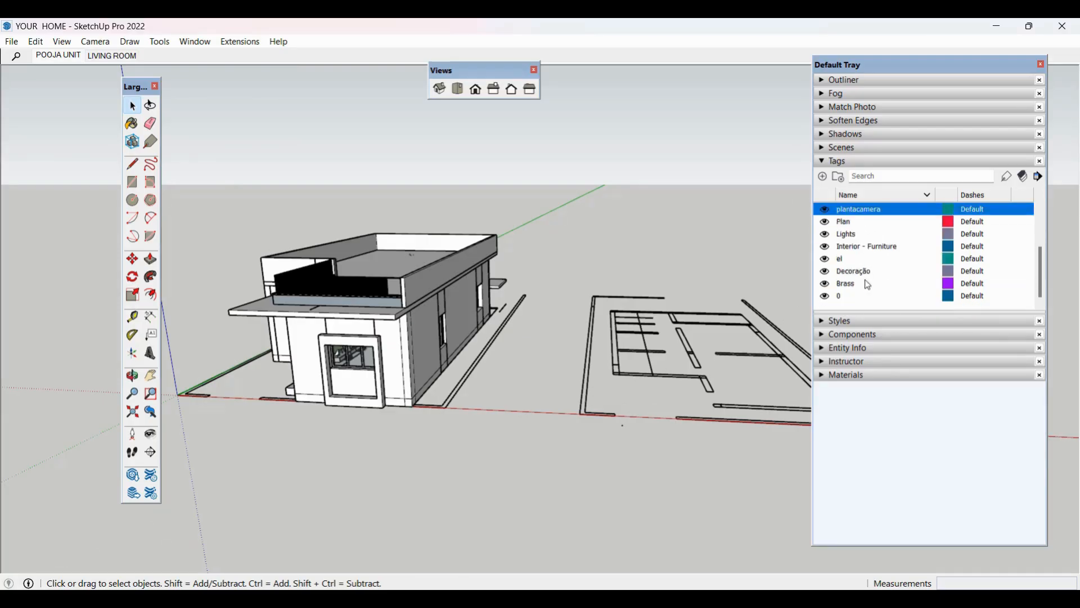
Step: Turn off the visibility of the TV Center tag with the floor-plan outlines beside the house in close view
scroll(868, 286, up, 2)
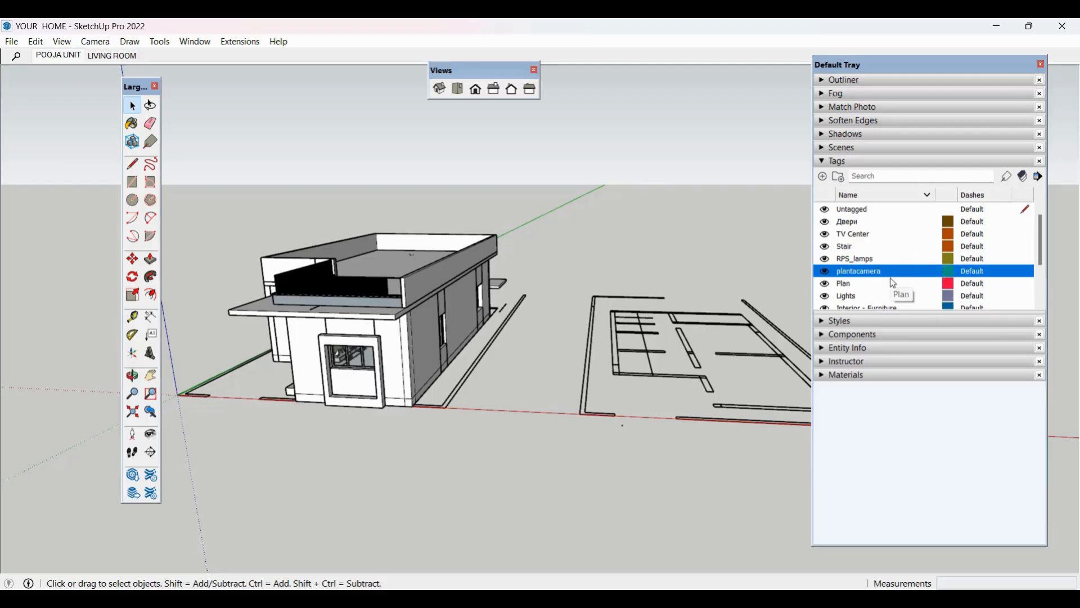
scroll(535, 405, down, 3)
middle_drag(511, 393, 679, 360)
scroll(679, 360, up, 4)
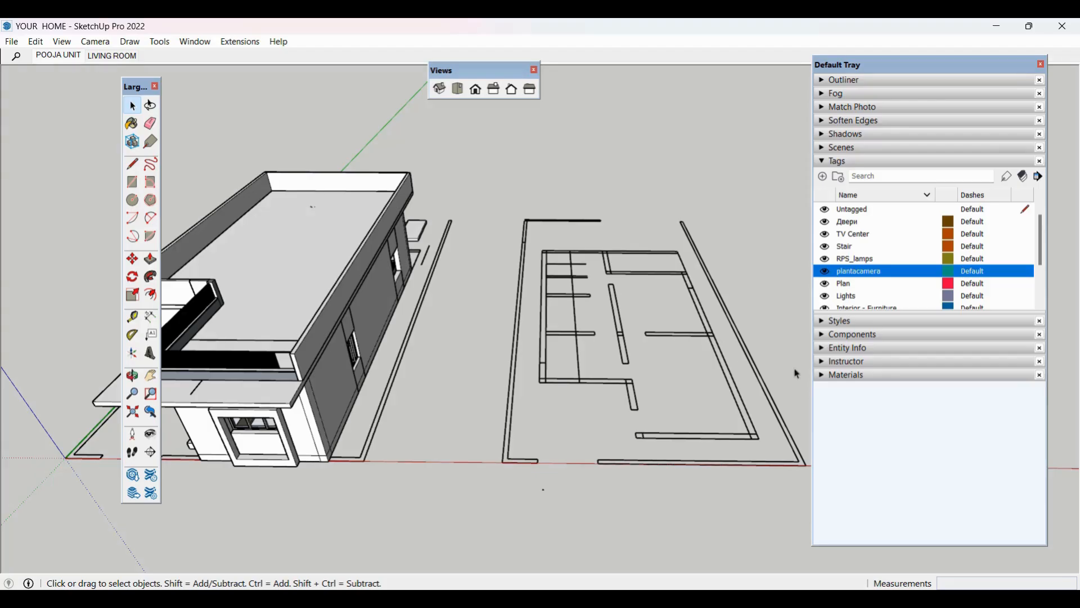
scroll(708, 388, up, 3)
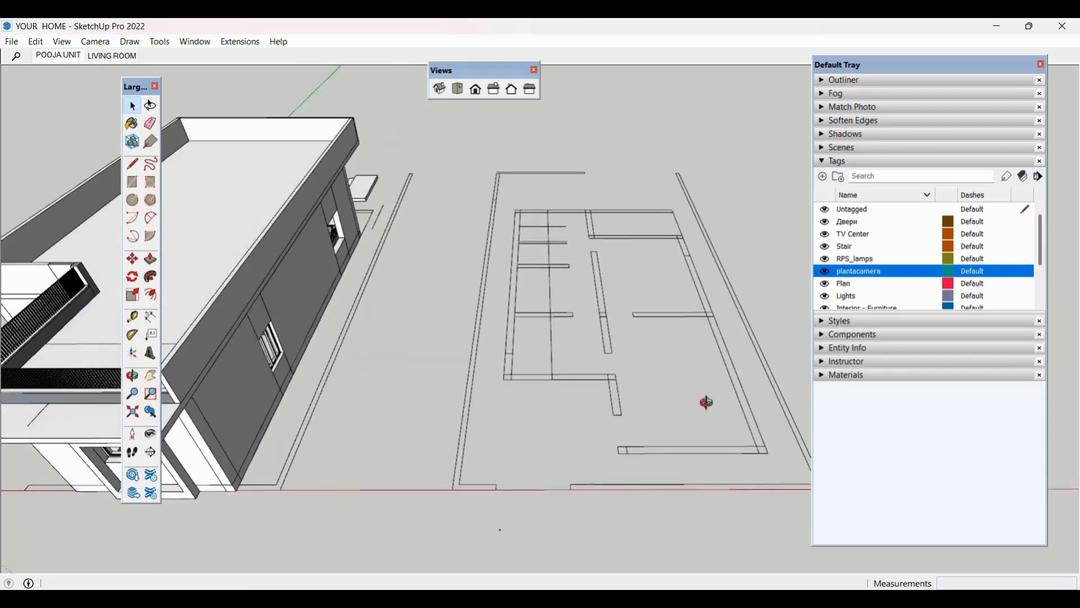
scroll(640, 301, up, 2)
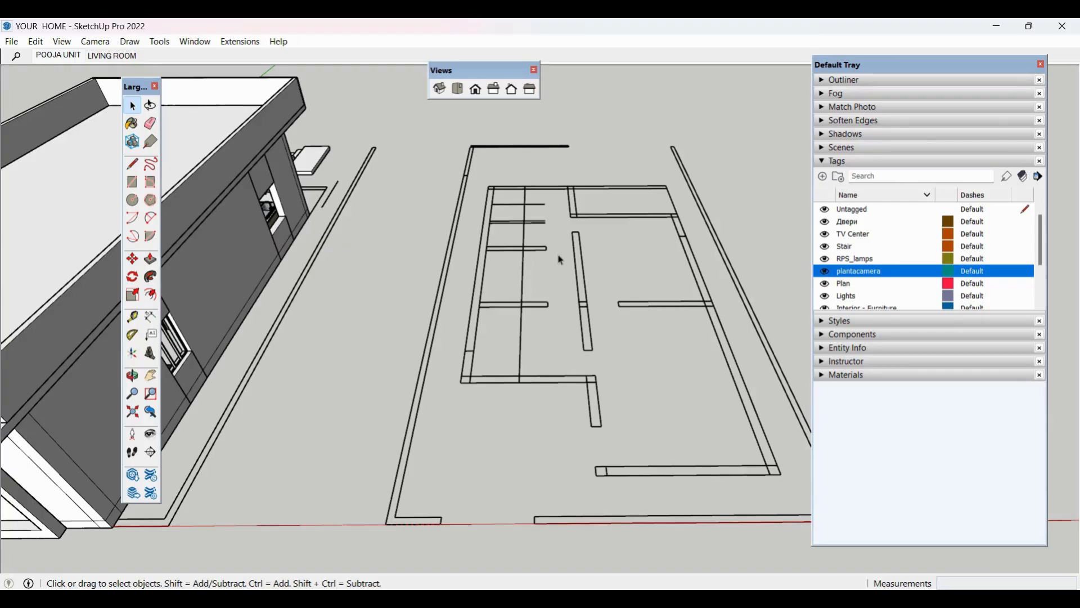
click(826, 234)
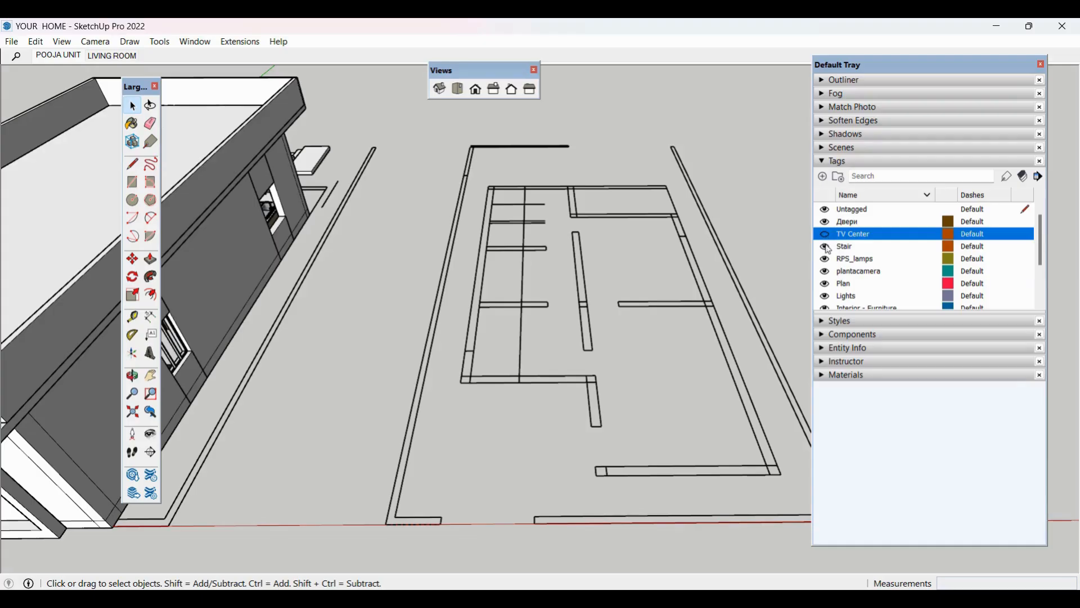
Step: Turn off the visibility of the Stair, RPS_lamps, plantacamera, Plan, Lights, Interior - Furniture, el and Decoração tags
click(825, 247)
click(825, 259)
click(825, 272)
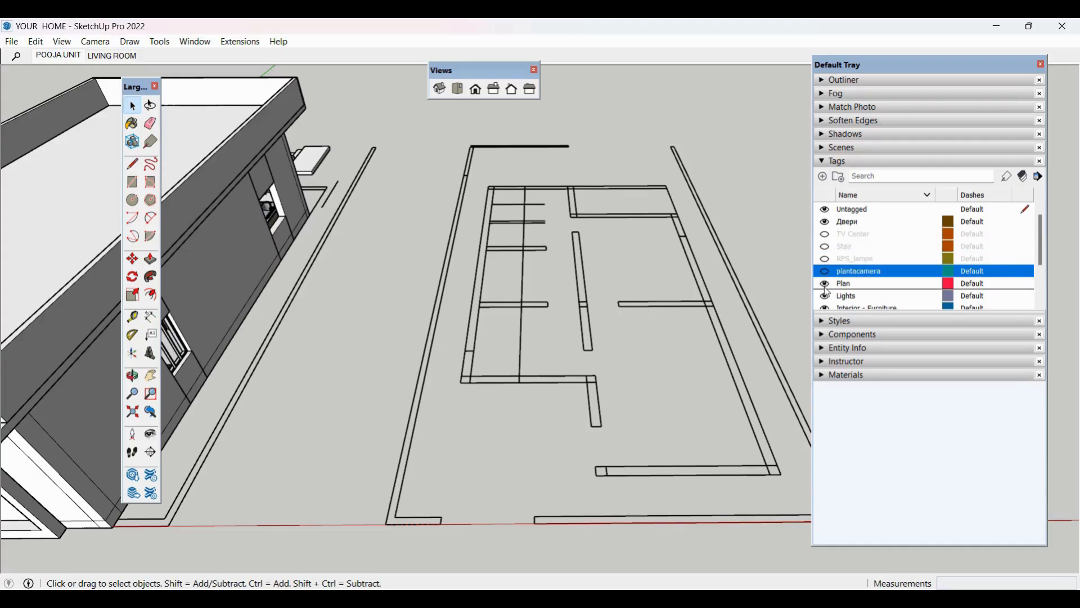
click(826, 284)
click(825, 296)
scroll(827, 289, down, 1)
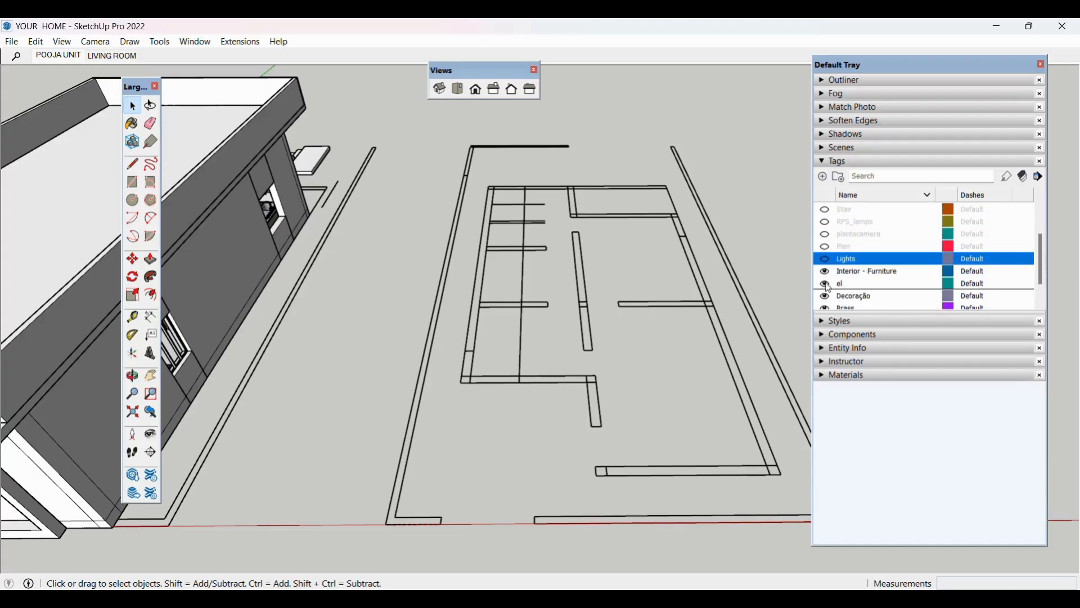
click(826, 284)
click(825, 272)
click(826, 296)
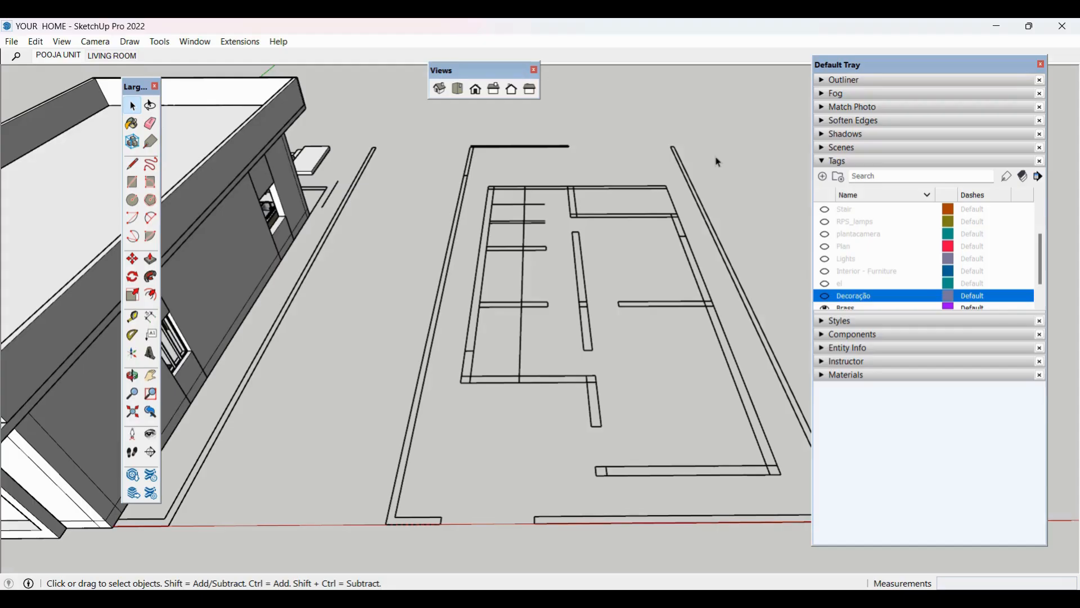
Step: Make the Decoração, el, Interior - Furniture, Lights, Plan, plantacamera, RPS_lamps and Stair tags visible again
click(826, 284)
click(825, 272)
click(825, 259)
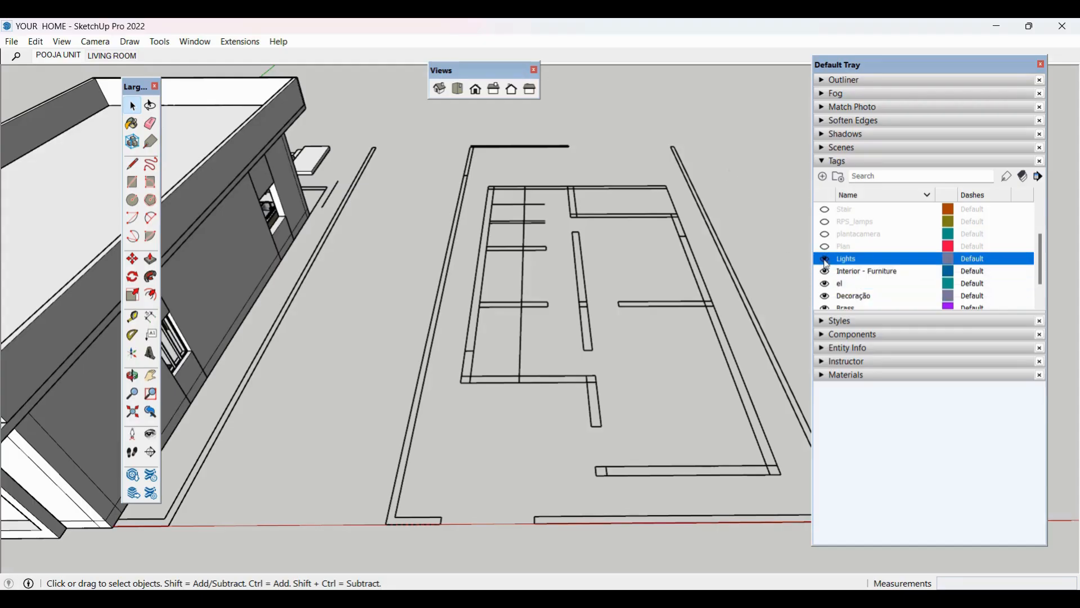
click(826, 247)
click(825, 234)
click(824, 222)
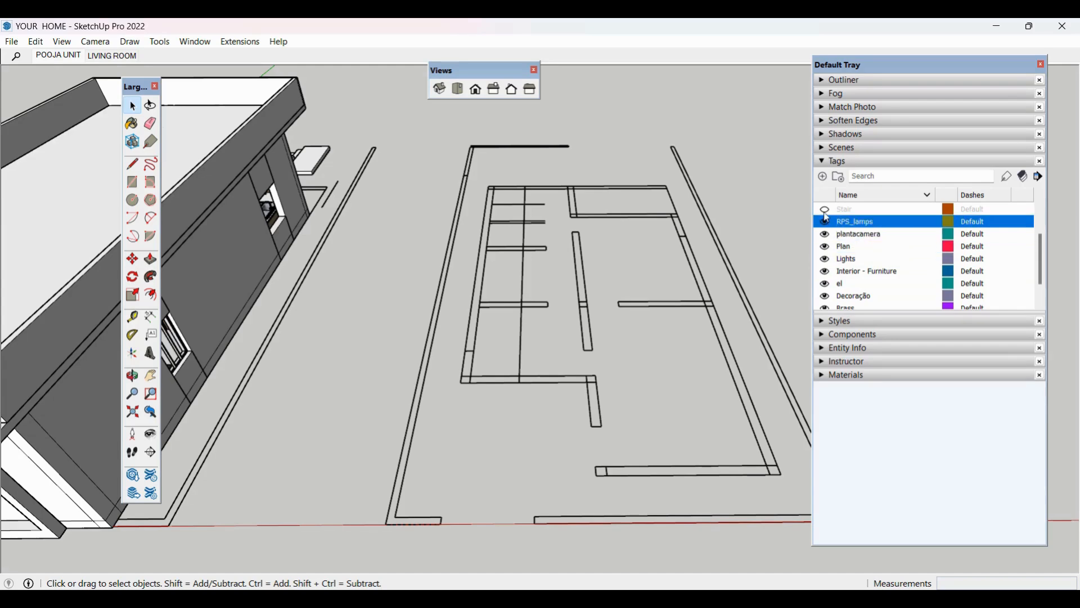
click(824, 210)
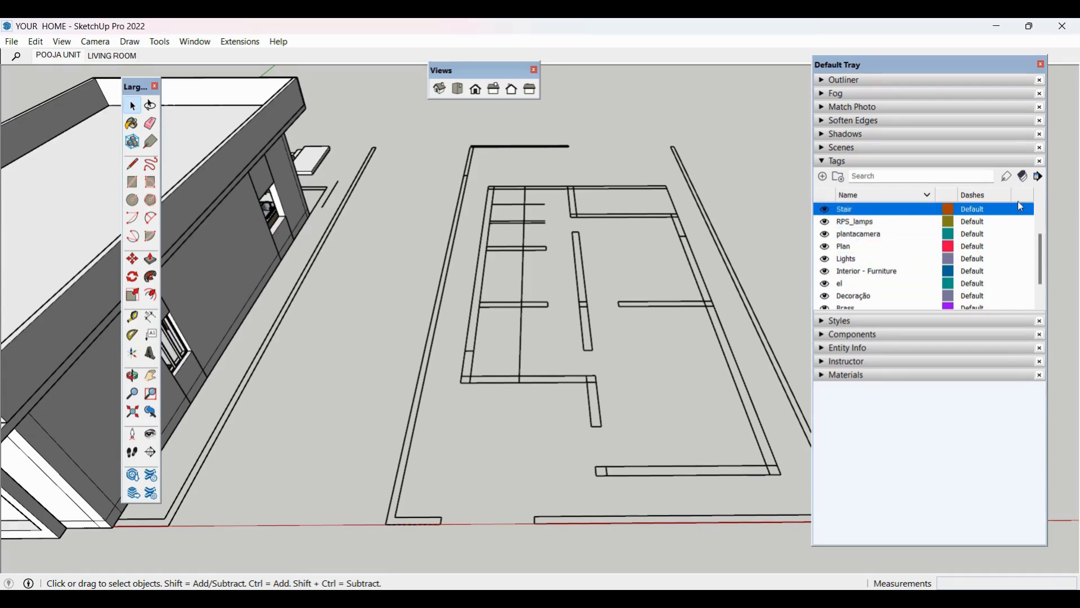
Step: Purge the unused tags from the model
click(1040, 178)
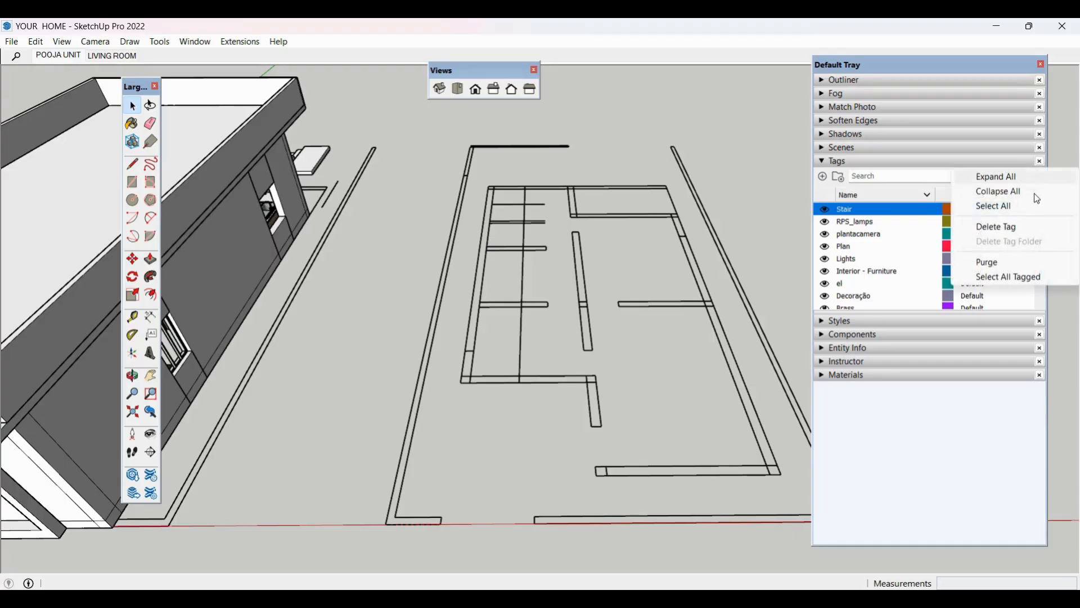
click(996, 262)
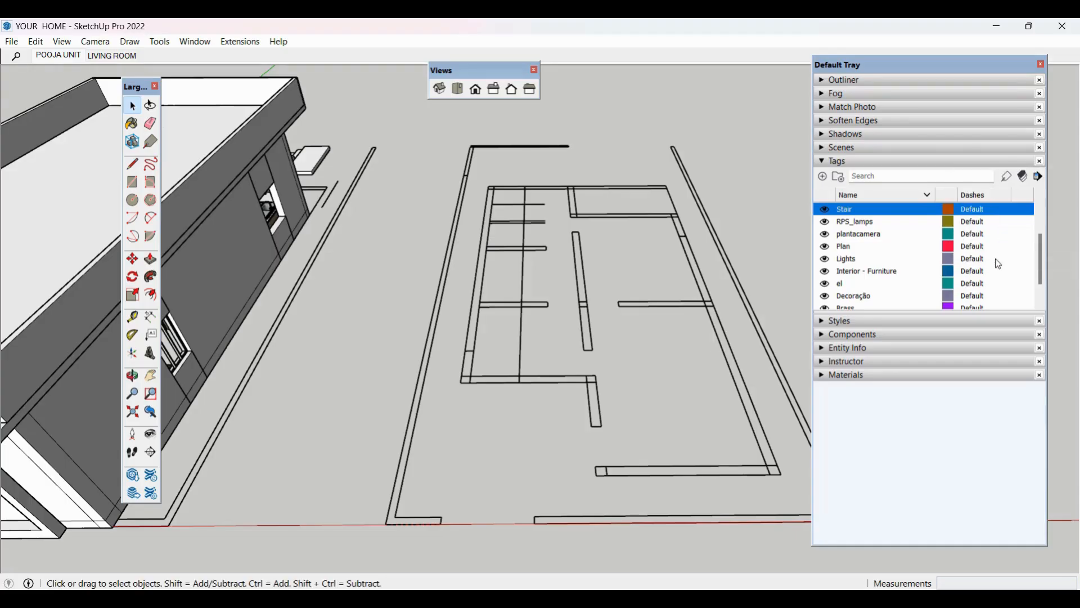
Step: Examine the floor-plan outlines and the house exterior, ending at the front corner with the entrance door
scroll(714, 344, down, 6)
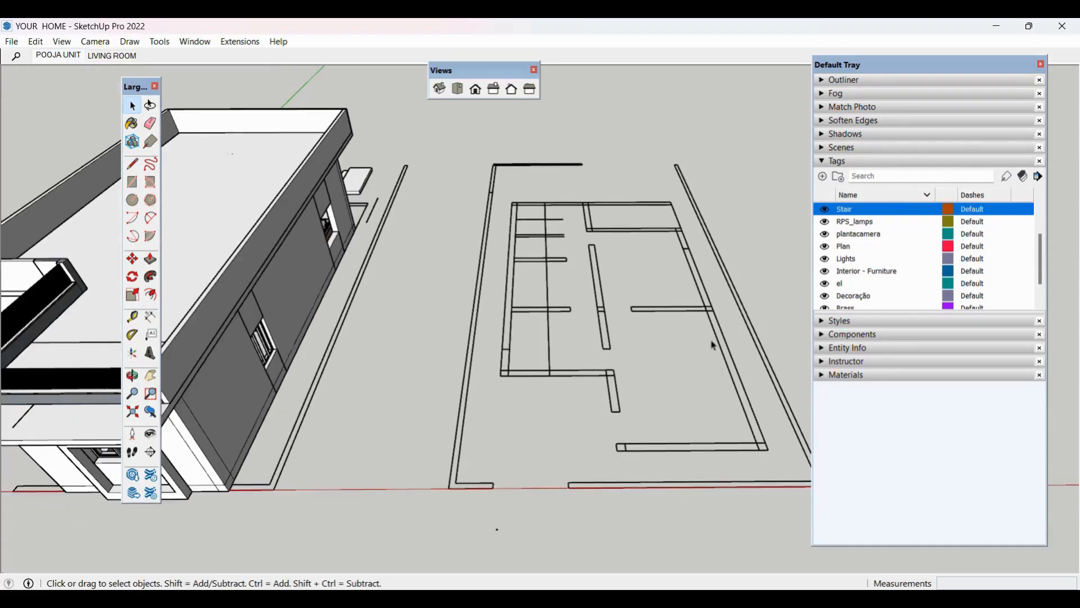
middle_drag(714, 342, 716, 306)
scroll(723, 321, up, 2)
scroll(730, 333, down, 3)
middle_drag(431, 415, 458, 339)
scroll(438, 371, up, 3)
scroll(458, 339, up, 1)
scroll(629, 357, down, 1)
middle_drag(629, 358, 411, 351)
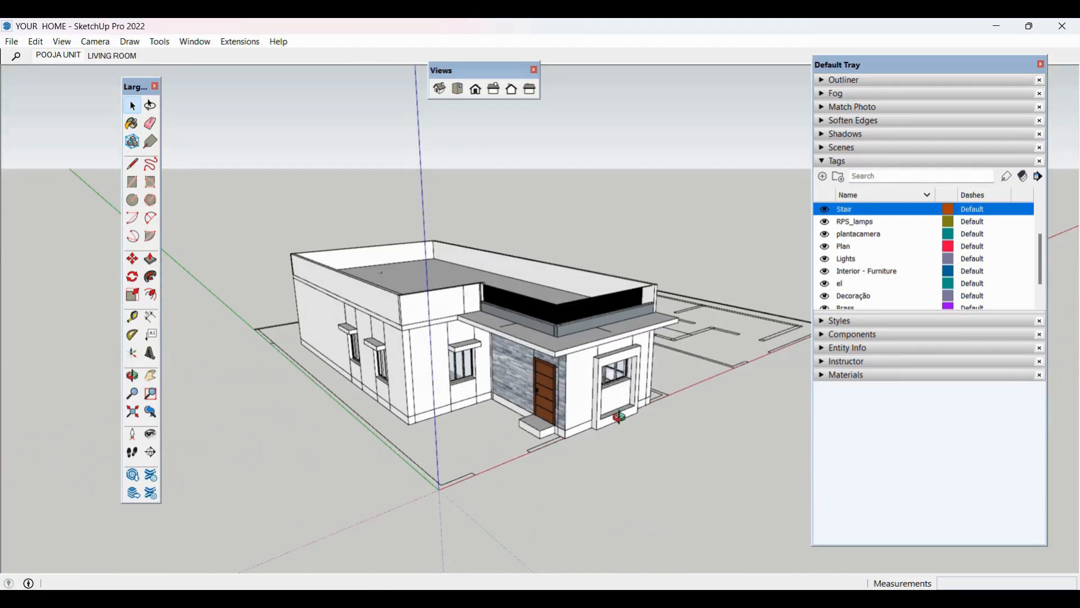
scroll(411, 350, up, 1)
scroll(410, 351, up, 1)
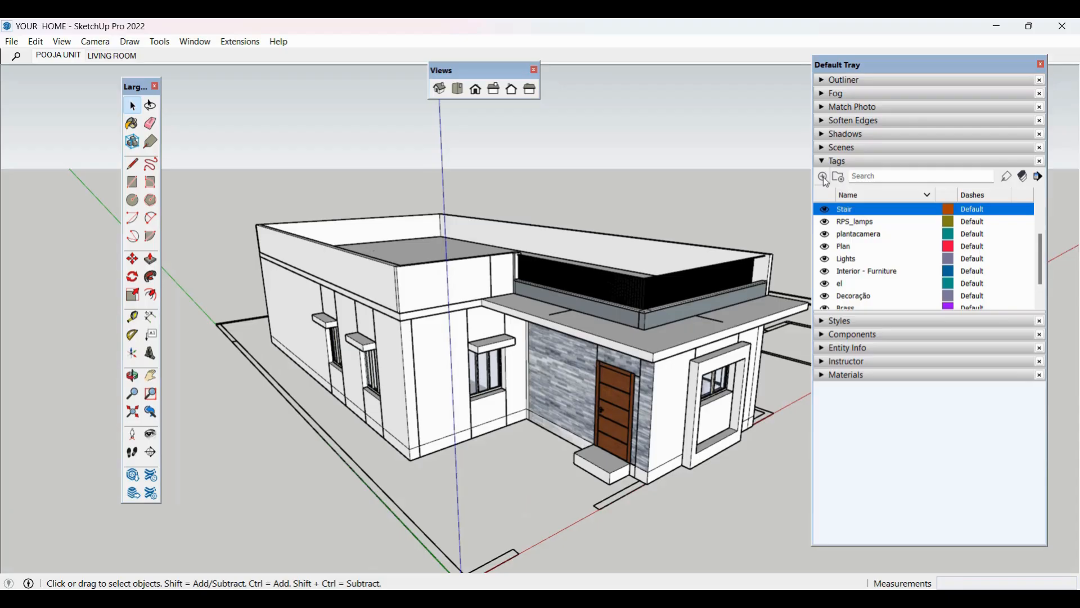
Step: Create a new tag named SKUP WALL
click(823, 178)
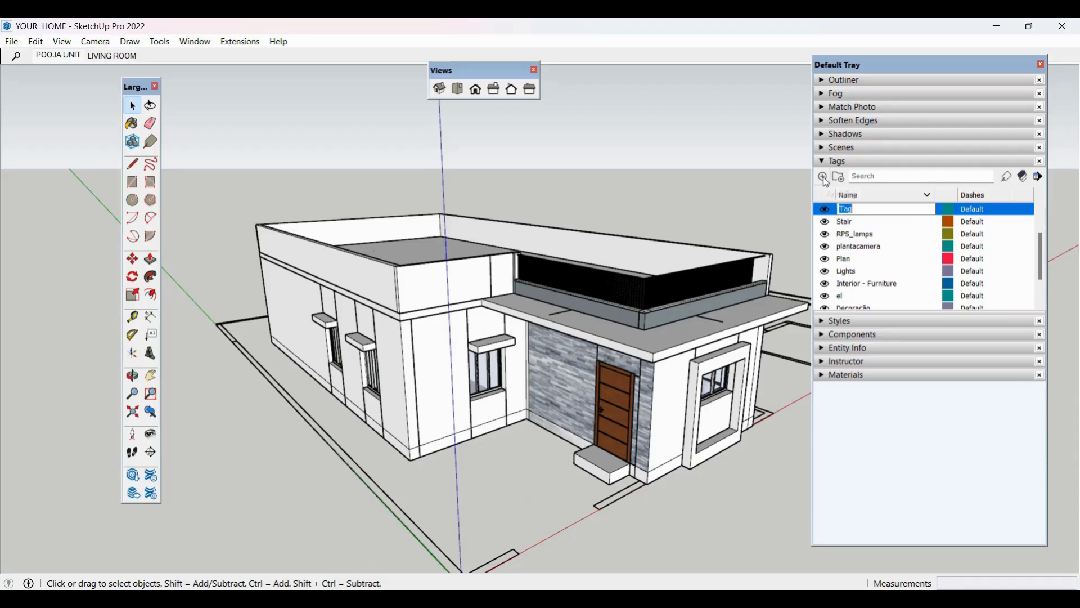
text(SKUP WALL)
key(Return)
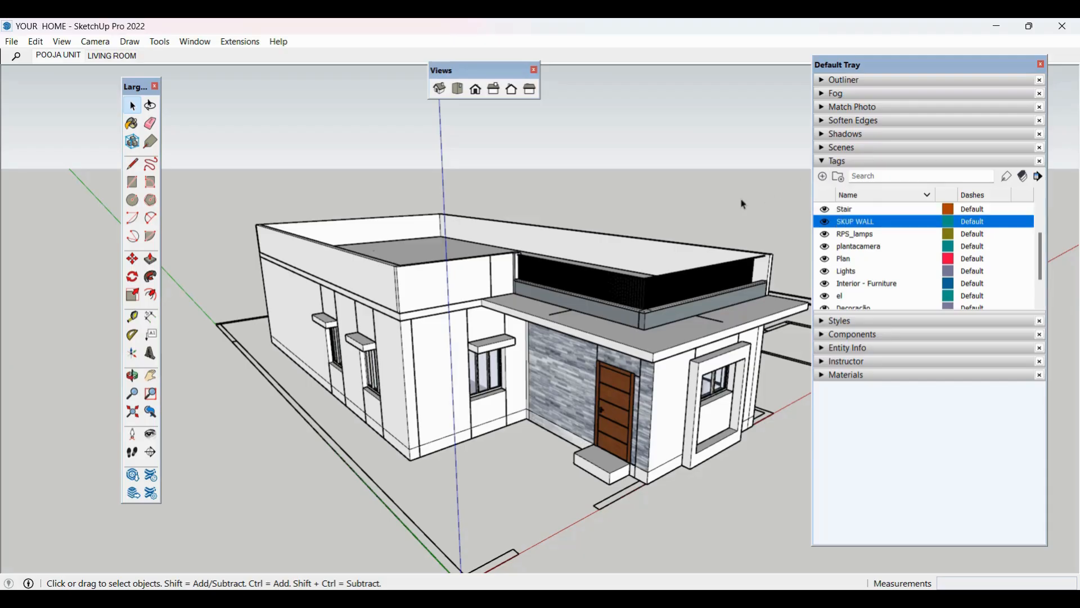
Step: Select the house's exterior wall groups together along the front and both long sides, below the roof slab
click(673, 403)
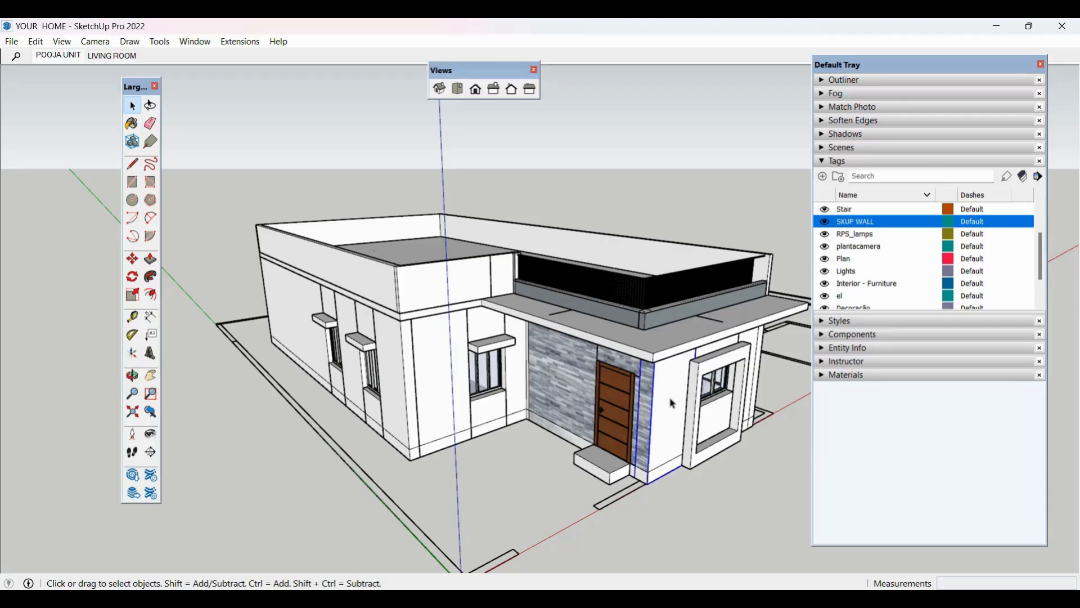
ctrl+click(395, 363)
ctrl+click(334, 307)
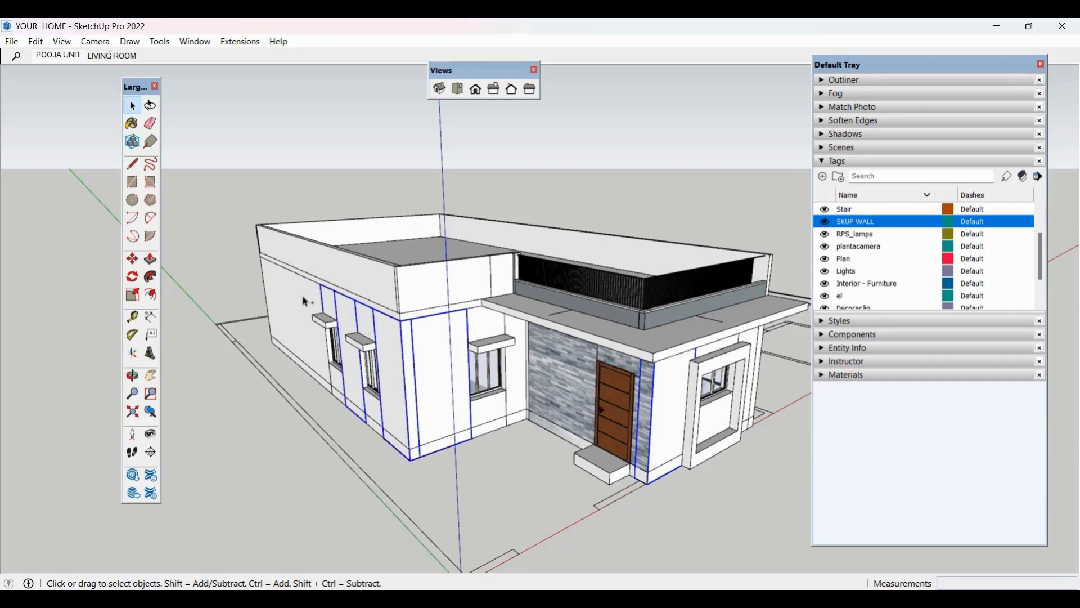
ctrl+click(307, 303)
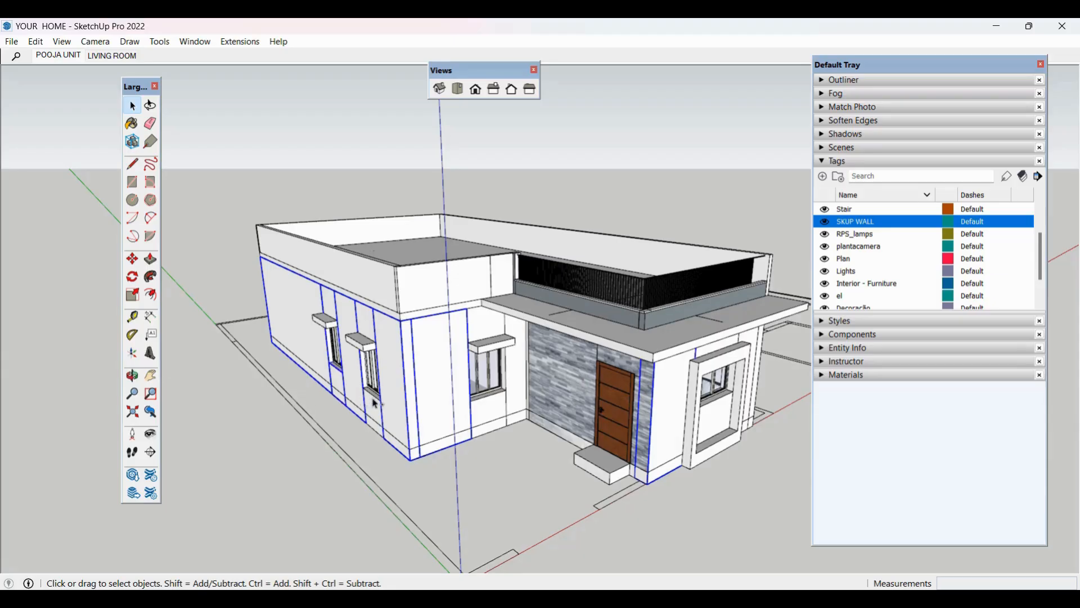
ctrl+click(518, 332)
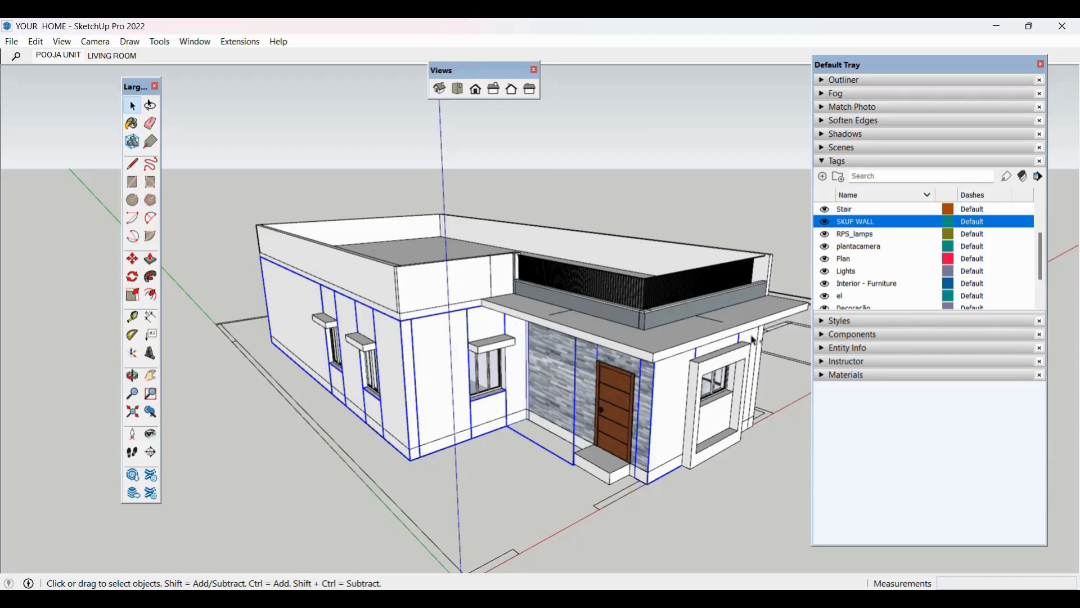
middle_drag(742, 360, 277, 360)
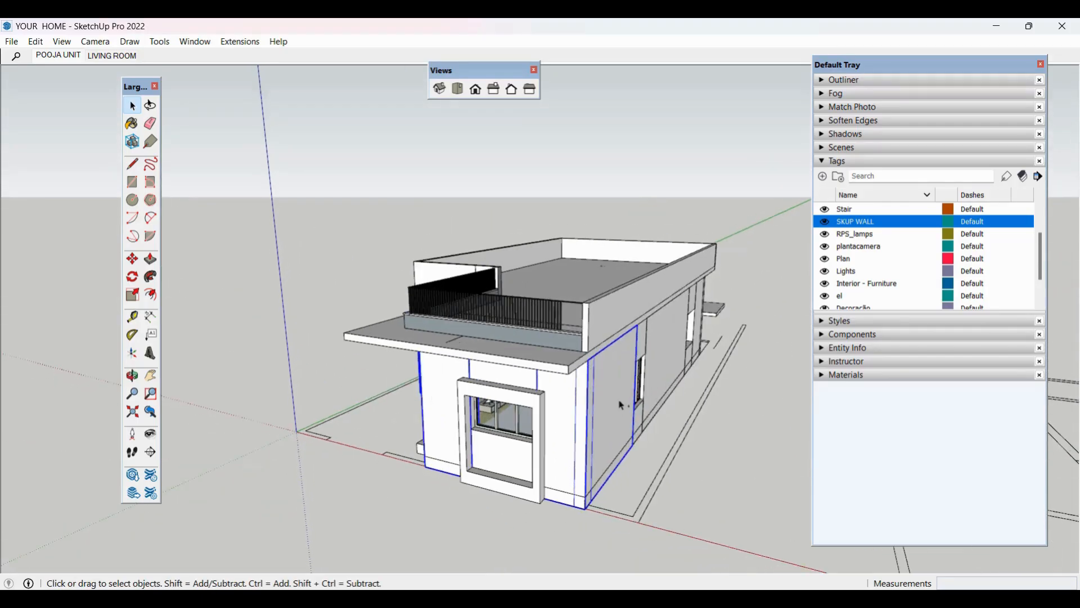
ctrl+click(672, 363)
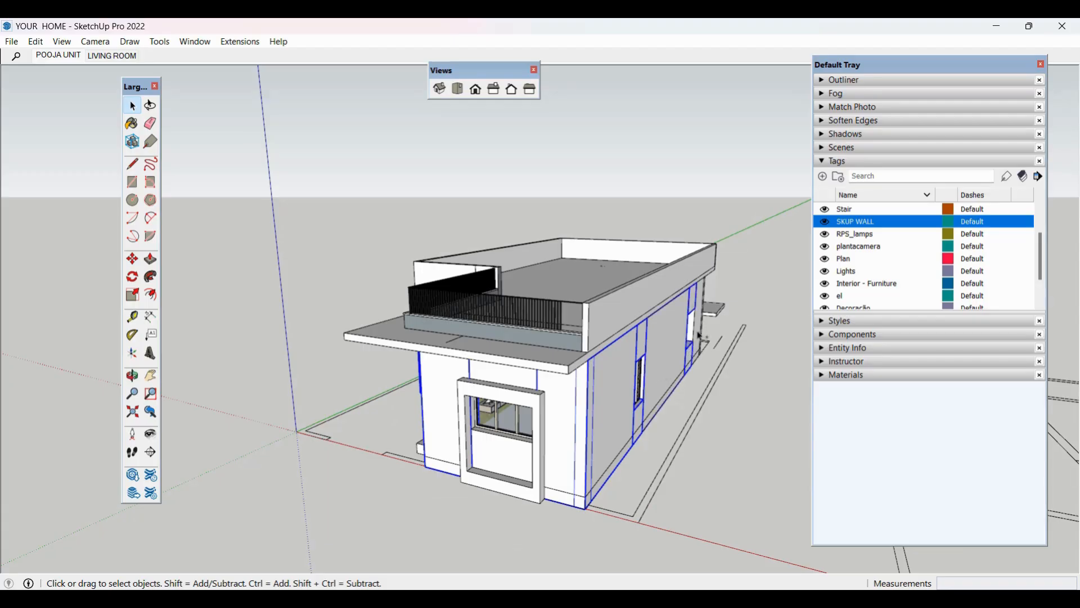
ctrl+click(700, 336)
middle_drag(595, 436, 679, 356)
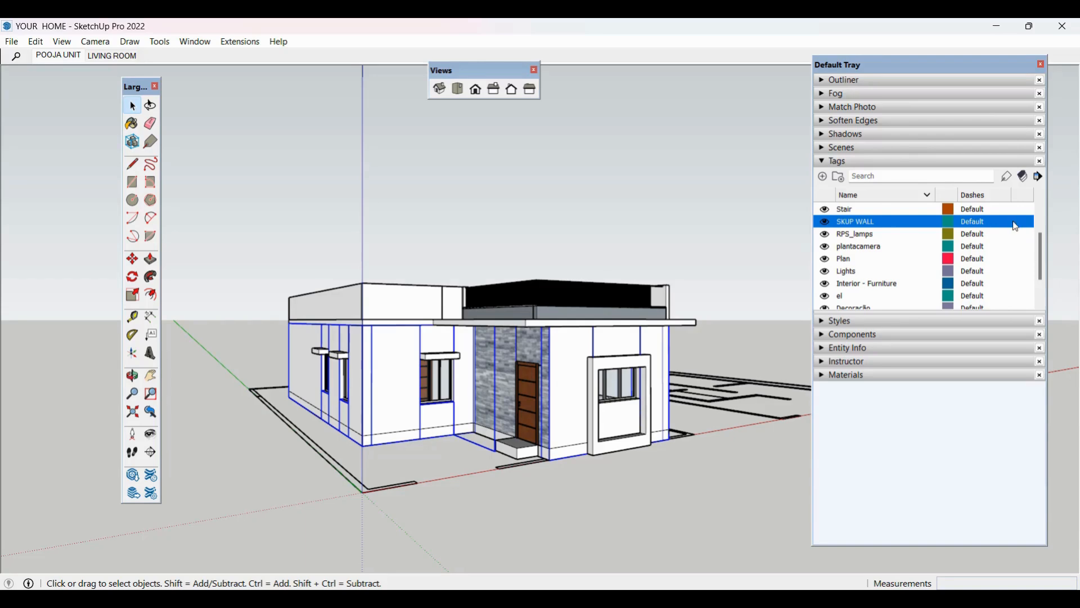
Step: Collapse the Tags settings and assign the SKUP WALL tag to the selected wall groups through their entity information
click(823, 163)
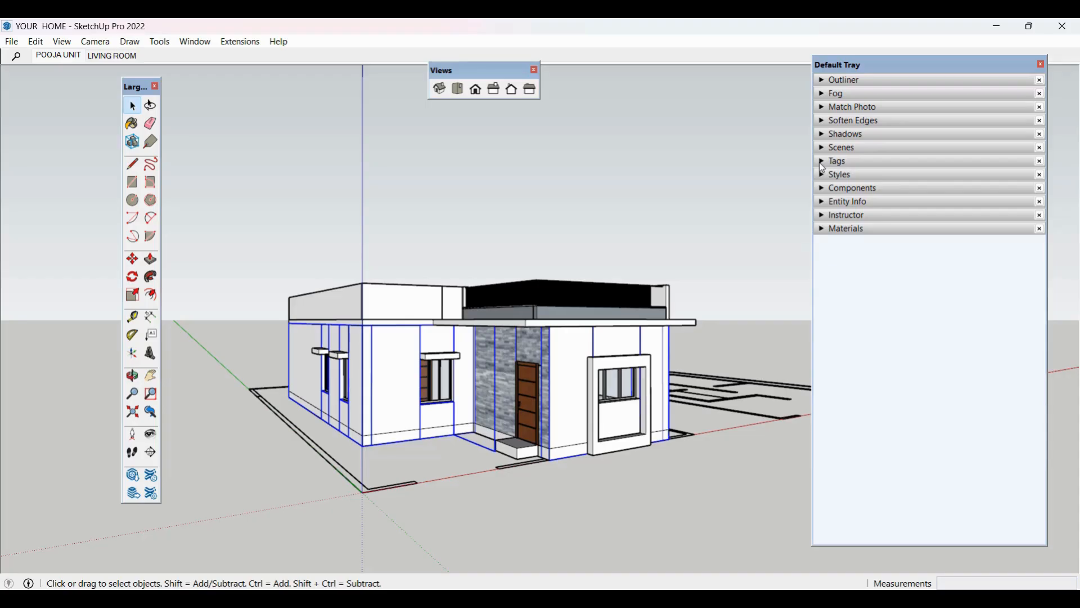
click(822, 202)
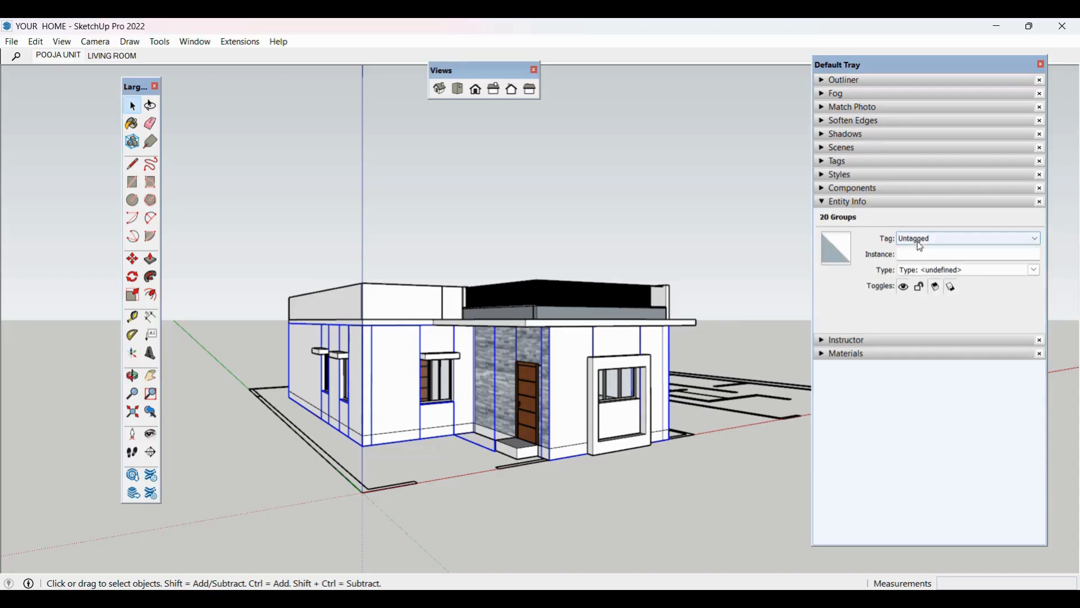
click(963, 241)
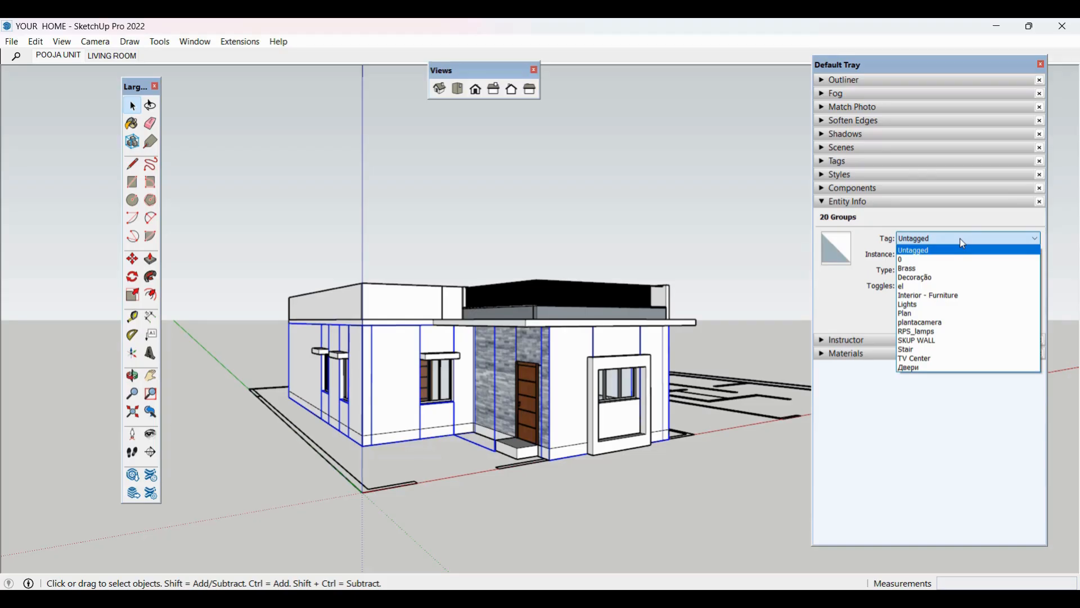
click(950, 341)
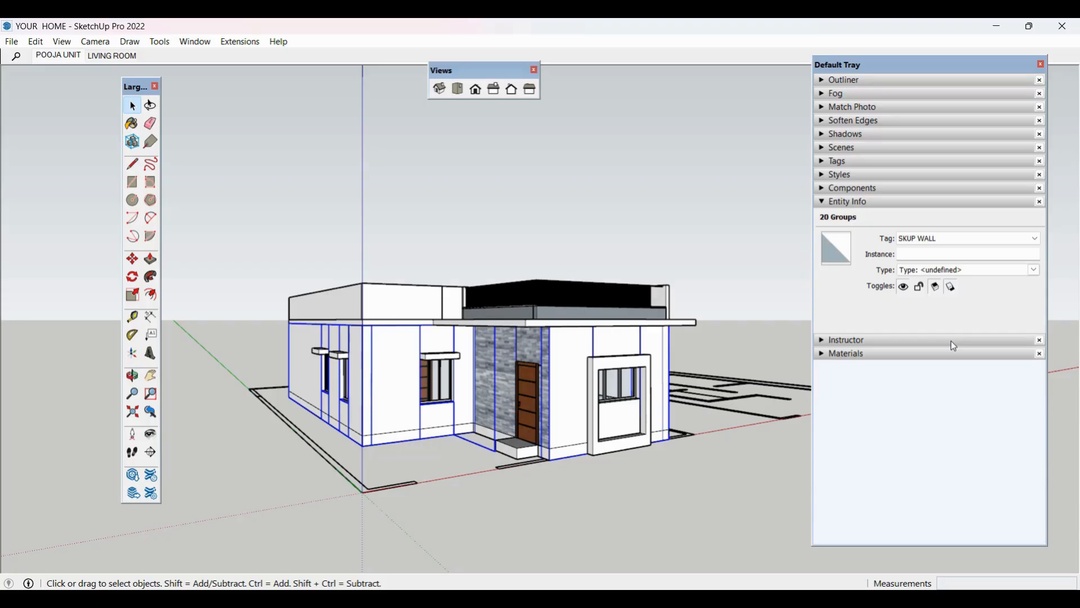
Step: Hide the selected wall groups to expose the rooms, doors and furniture inside the house
click(905, 288)
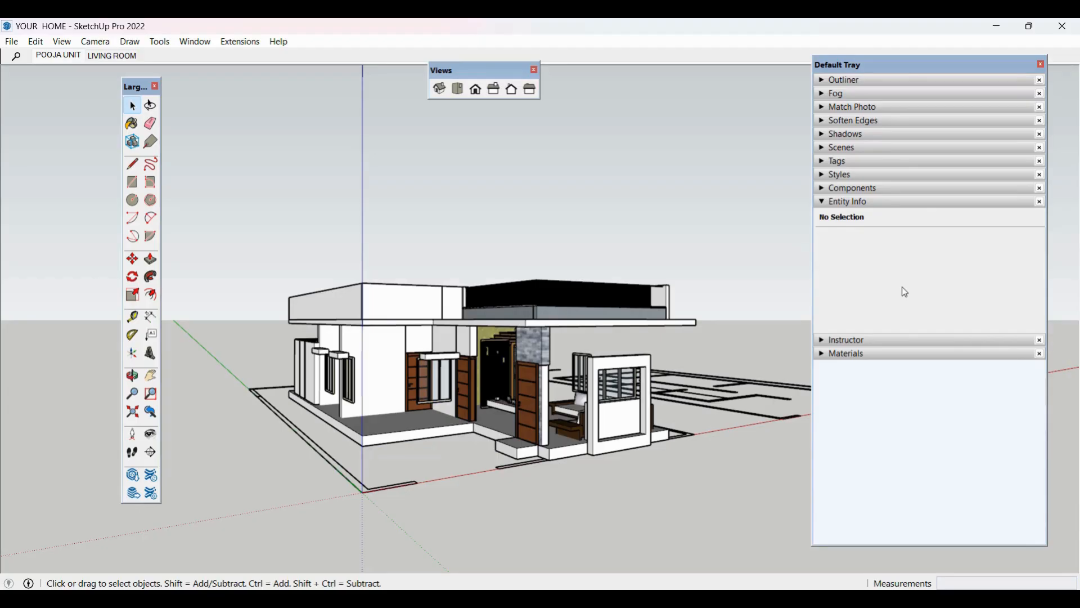
middle_drag(497, 343, 567, 413)
scroll(567, 413, up, 2)
scroll(567, 412, up, 3)
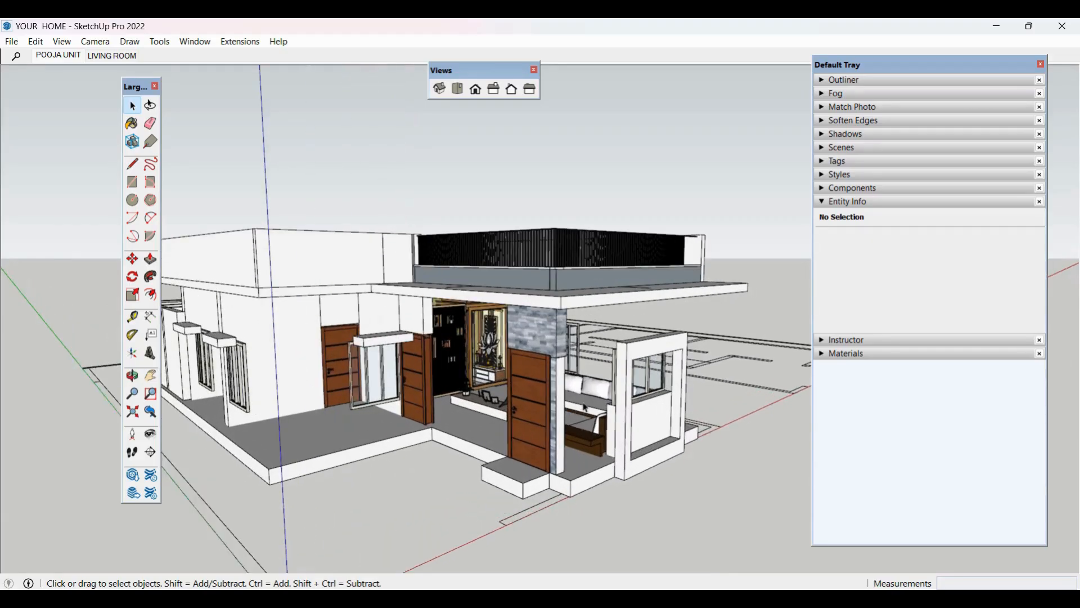
Step: Reopen the Tags settings and create a new tag named SKUP FUR
click(827, 163)
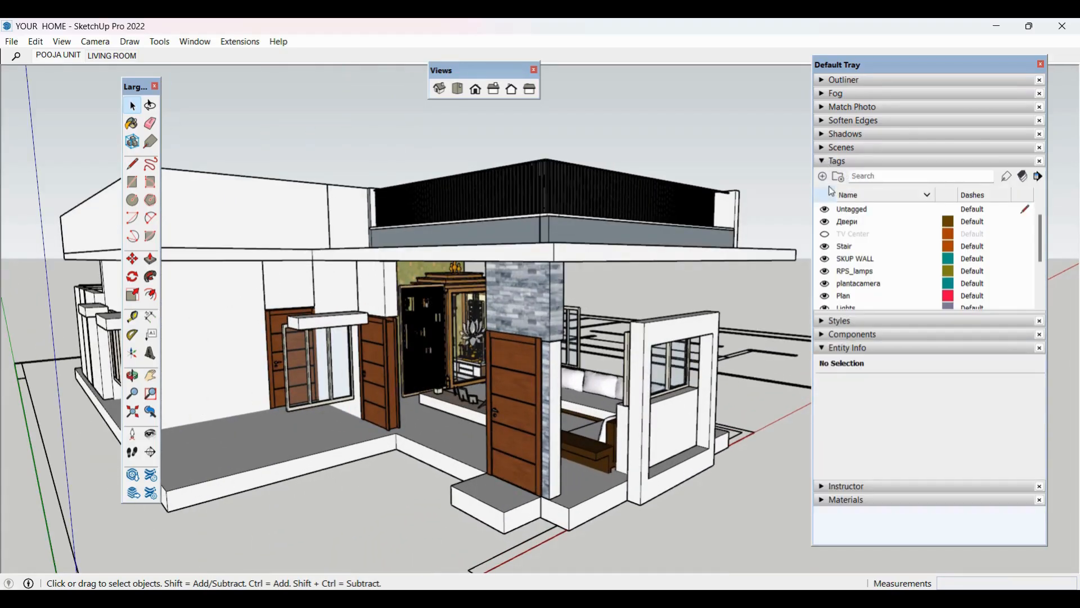
click(822, 176)
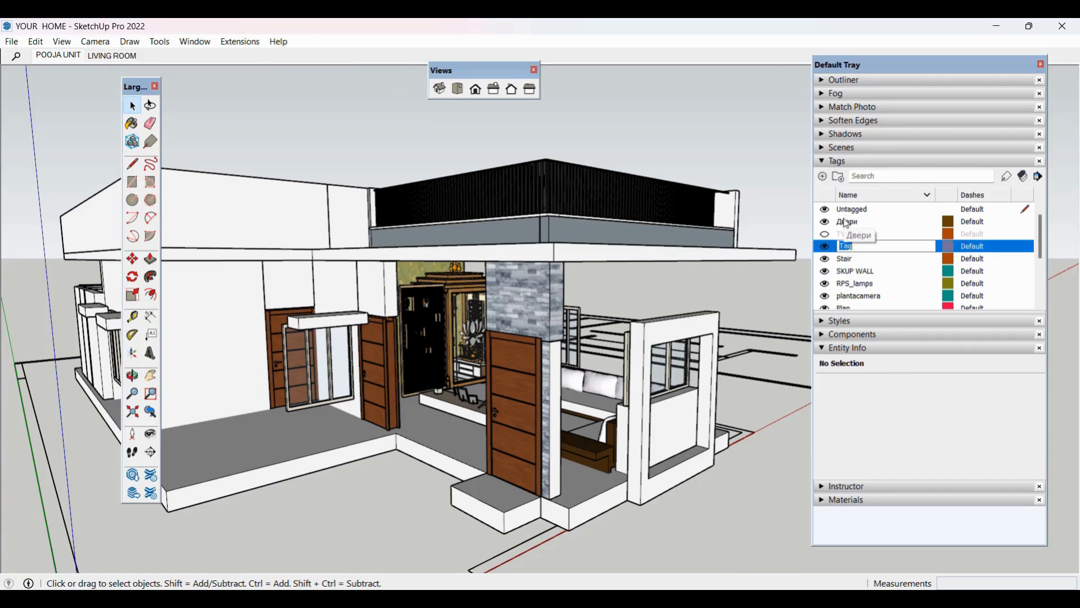
text(SKUP FUR)
key(Return)
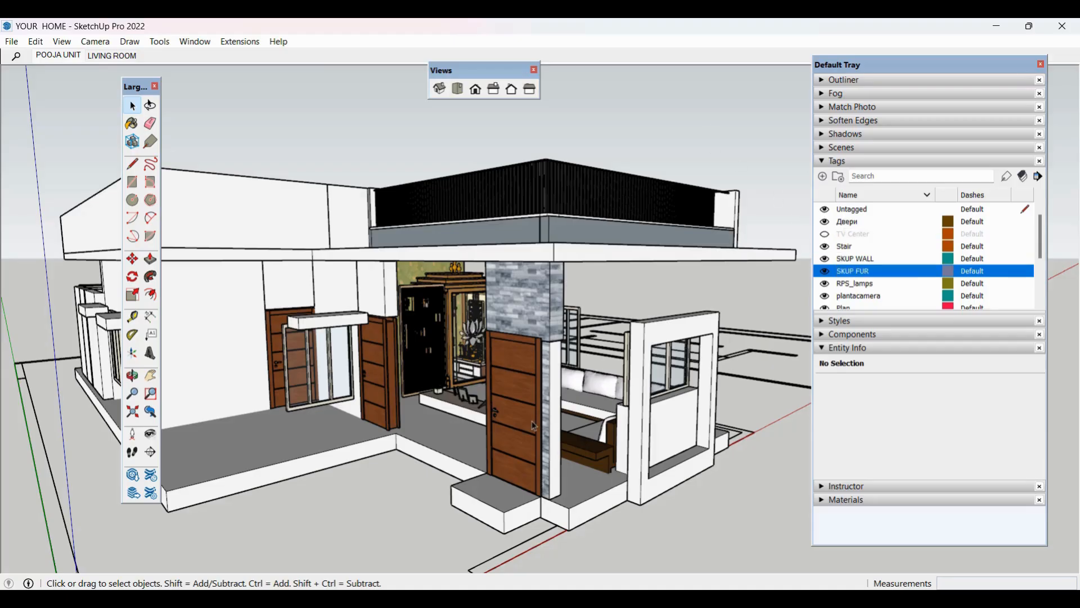
Step: Select the house's doors, the pooja unit with its door, the living room furniture and the windows together
click(522, 422)
ctrl+click(384, 381)
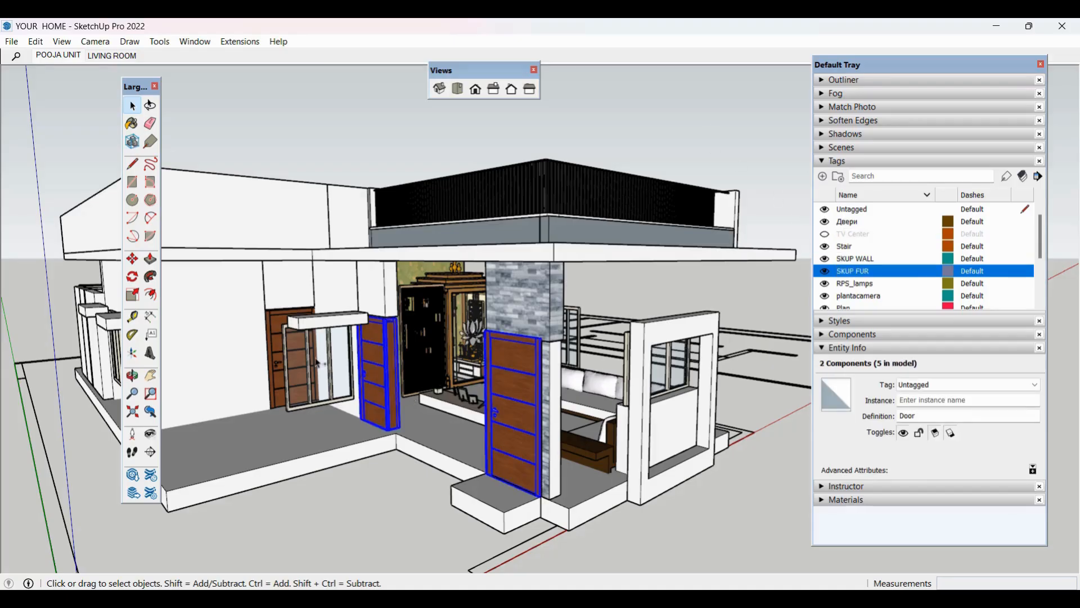
ctrl+click(280, 326)
ctrl+click(438, 333)
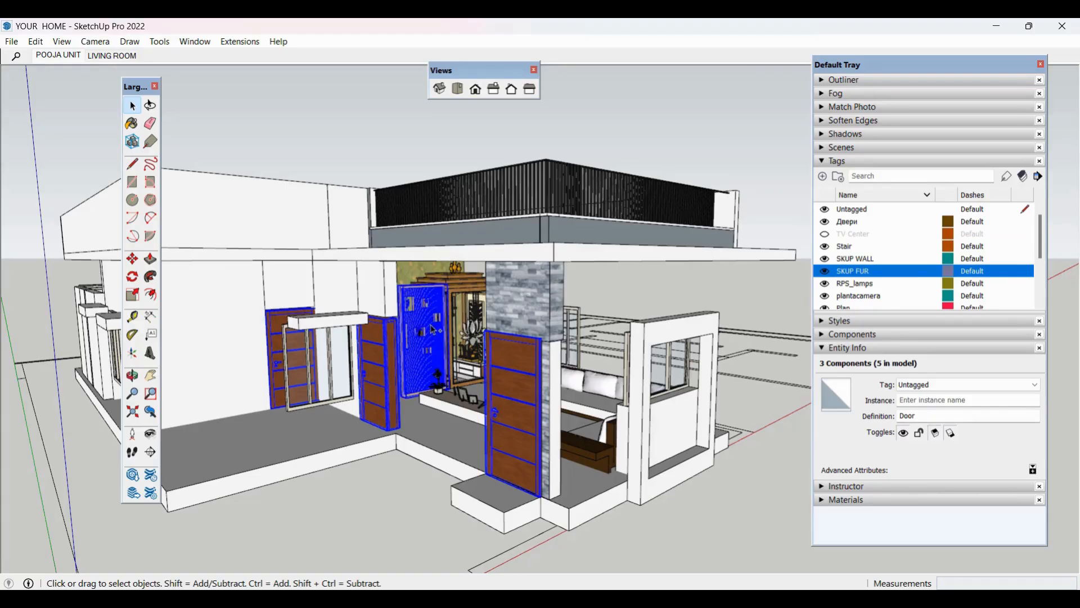
ctrl+click(463, 284)
ctrl+click(459, 408)
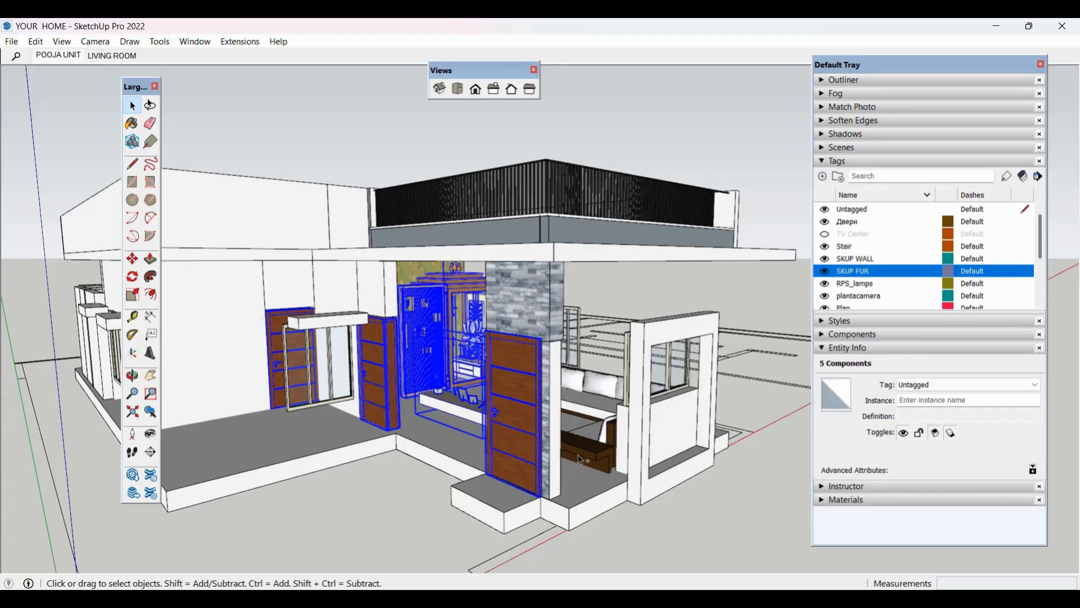
ctrl+click(582, 456)
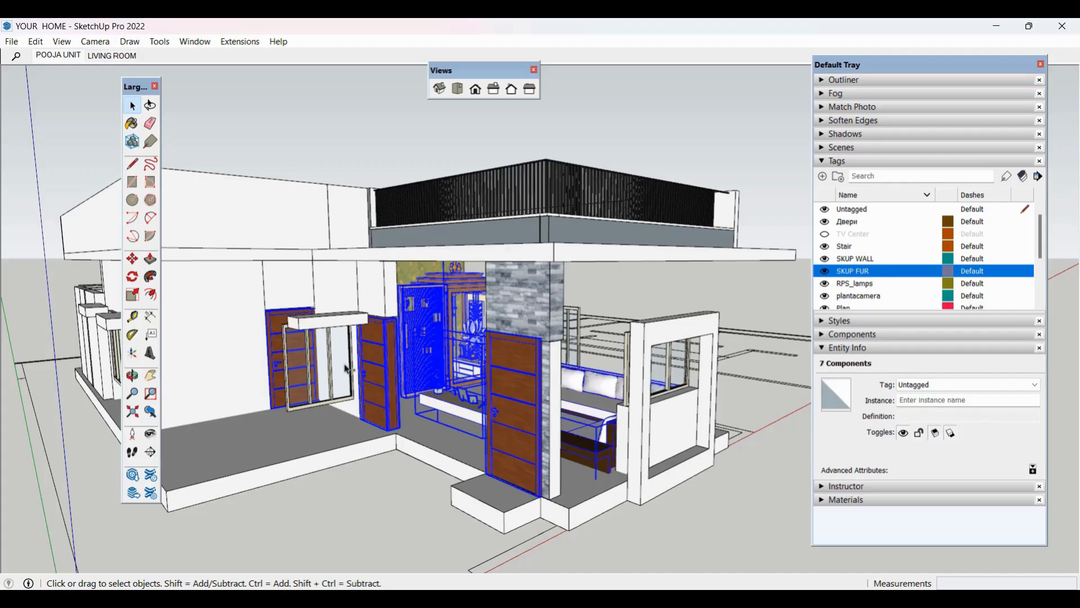
ctrl+click(672, 395)
ctrl+click(672, 393)
ctrl+click(117, 345)
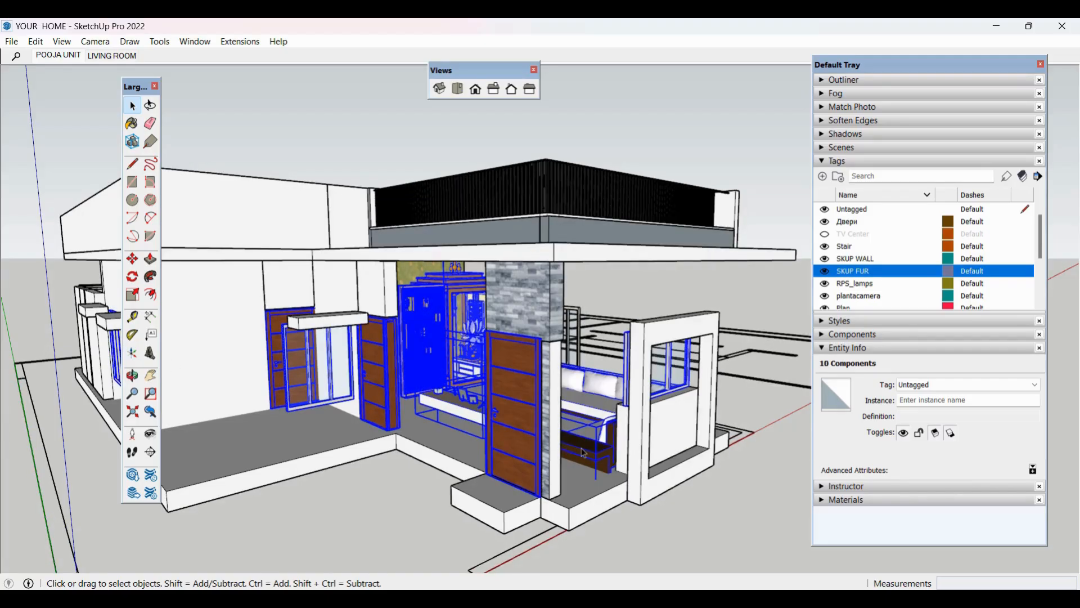
Step: Assign the SKUP FUR tag to the selected doors, windows and furniture through their entity information, and hide them
click(828, 164)
click(1012, 241)
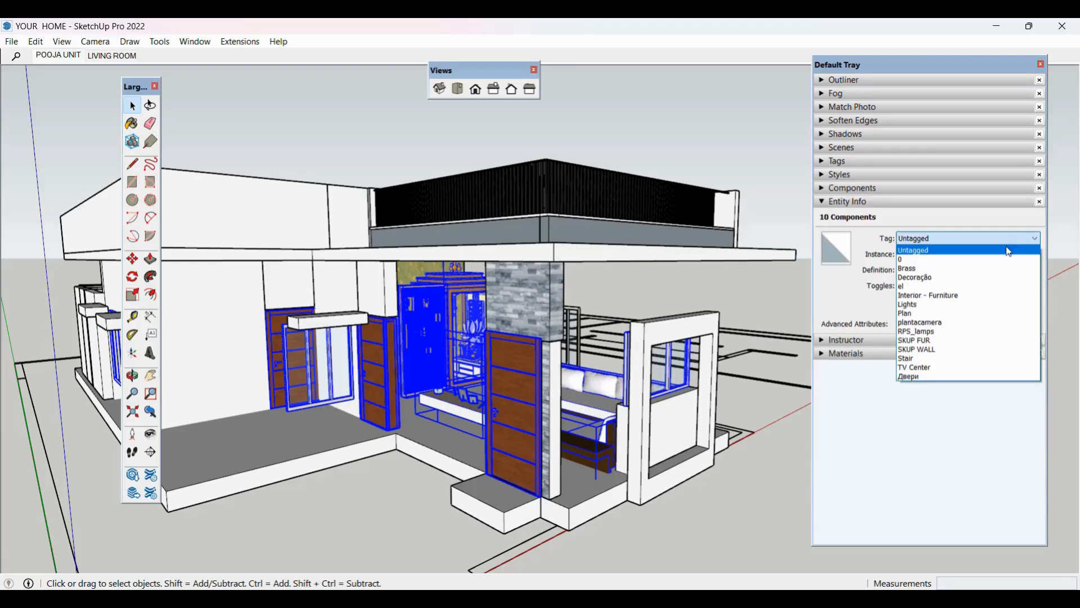
click(992, 341)
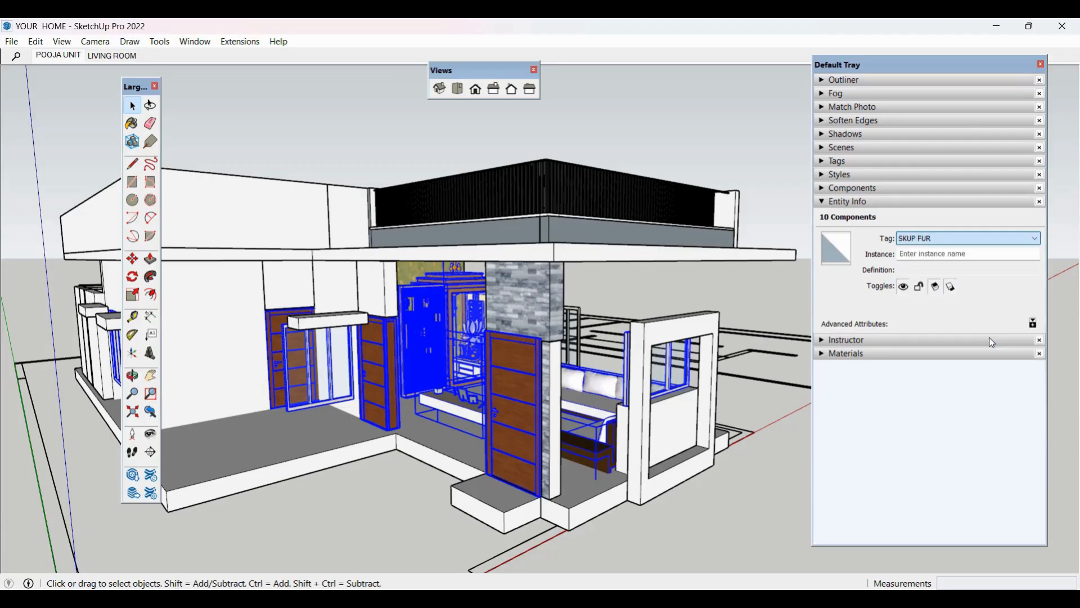
click(906, 287)
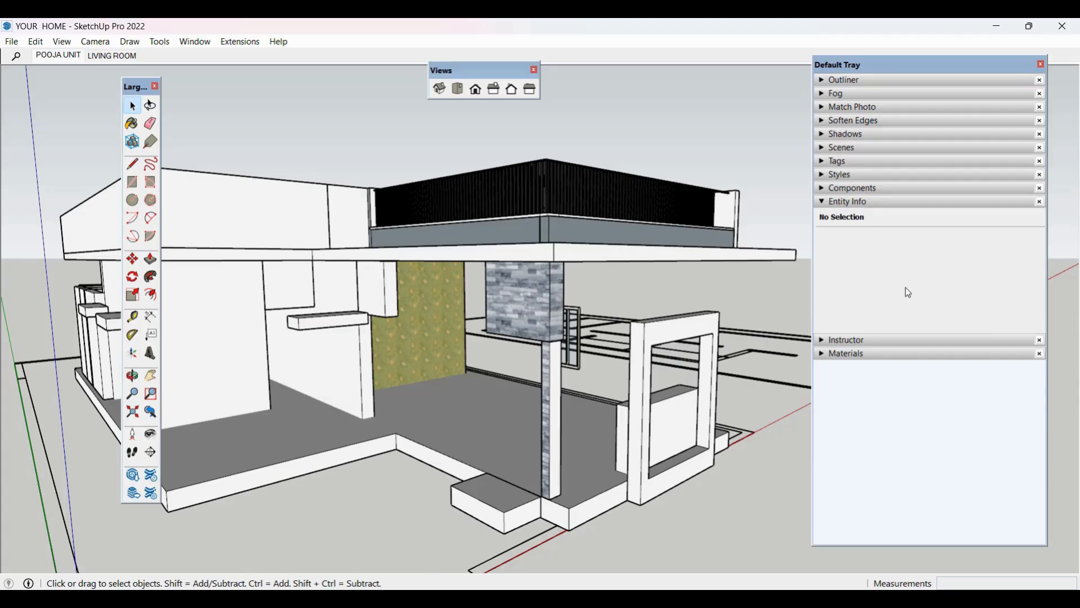
Step: Reopen the Tags settings with nothing selected in the model
scroll(688, 336, down, 5)
middle_drag(688, 336, 674, 435)
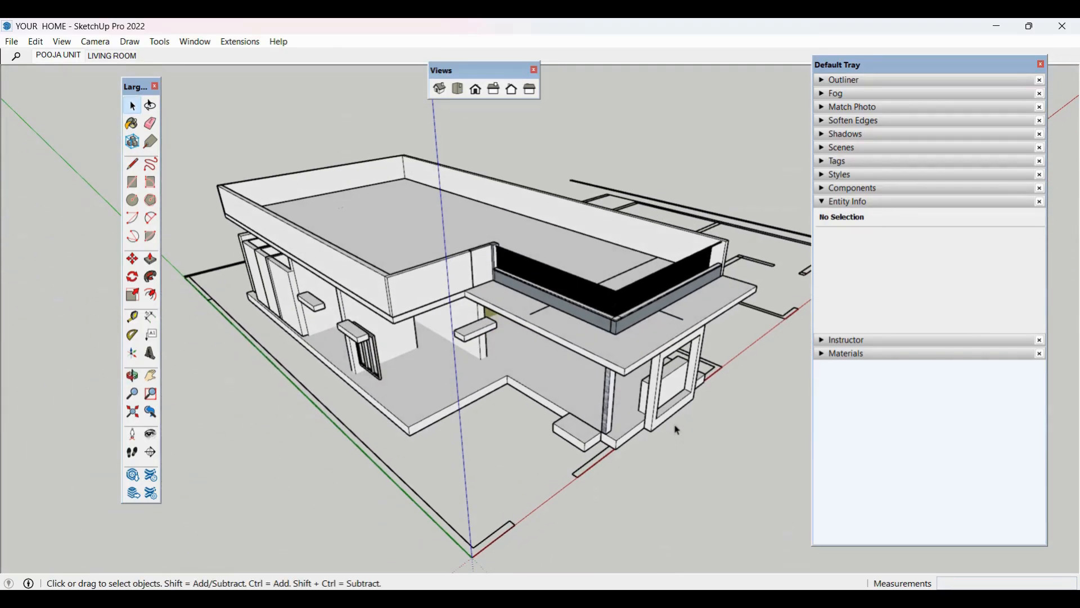
click(786, 317)
click(724, 457)
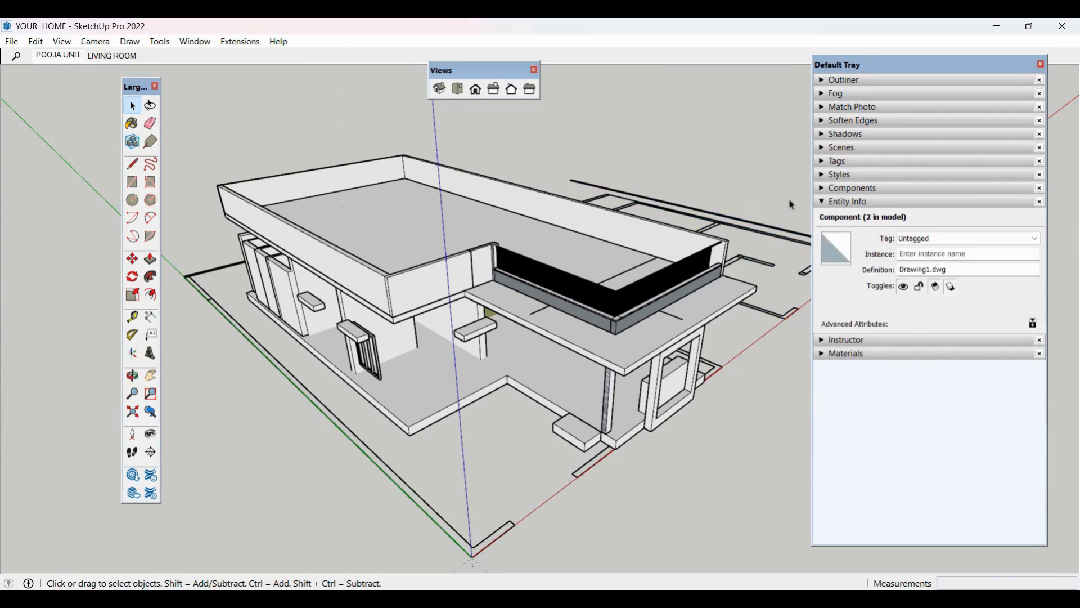
click(823, 163)
middle_drag(706, 324, 696, 251)
scroll(761, 266, up, 1)
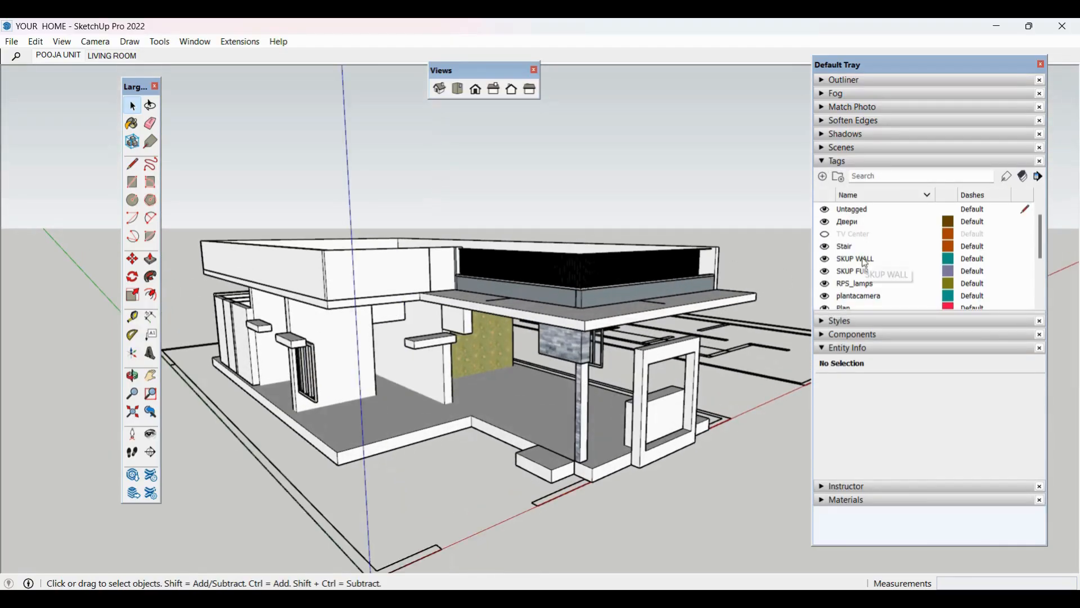
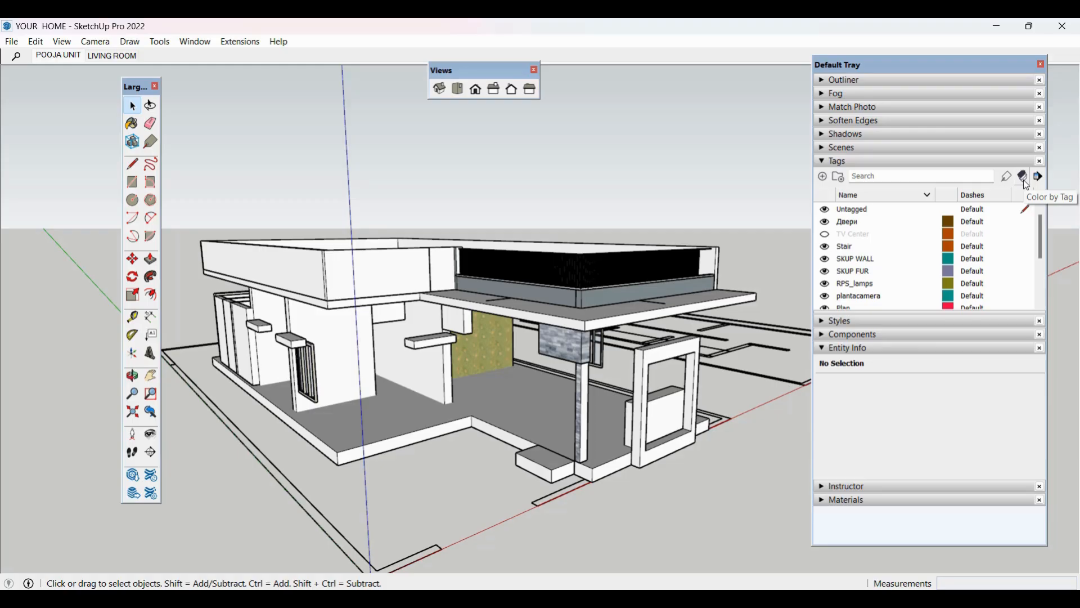
Step: Turn on Color by Tag and unhide all hidden objects in the model
click(1023, 177)
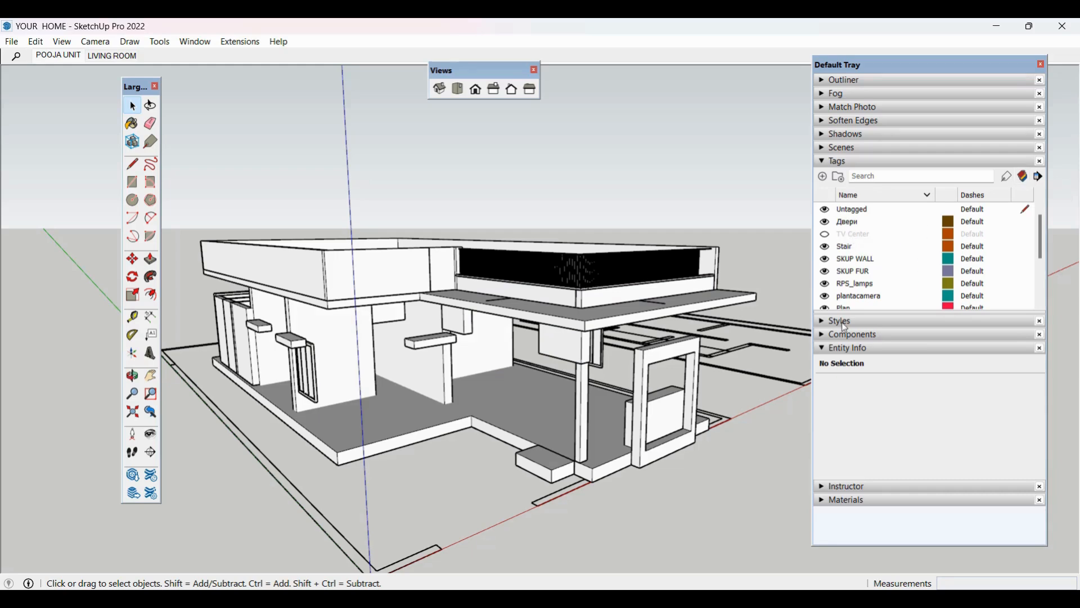
click(36, 42)
mouse_move(95, 254)
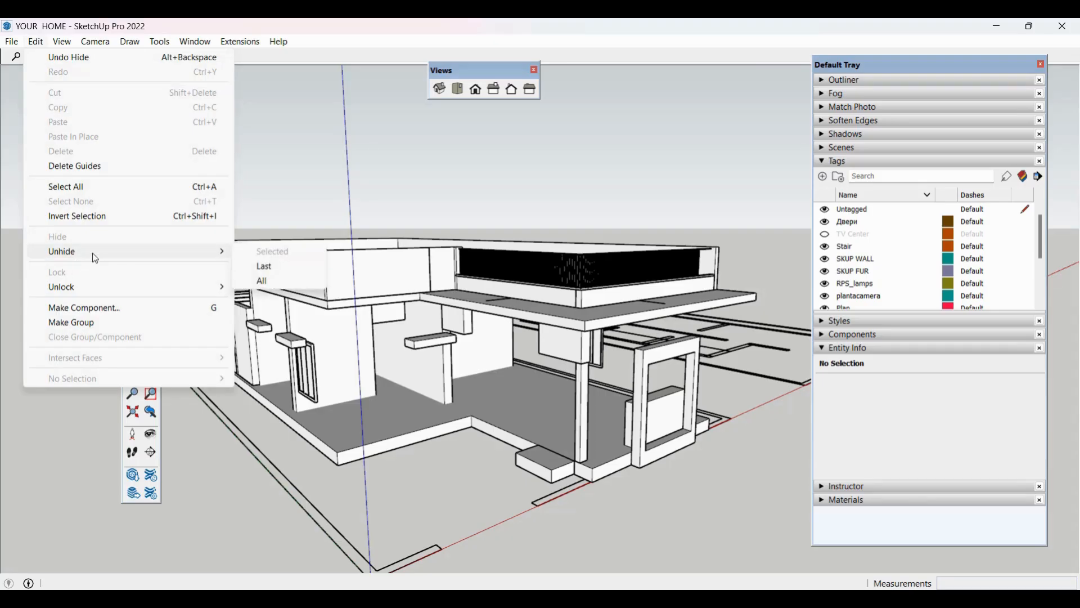
click(286, 285)
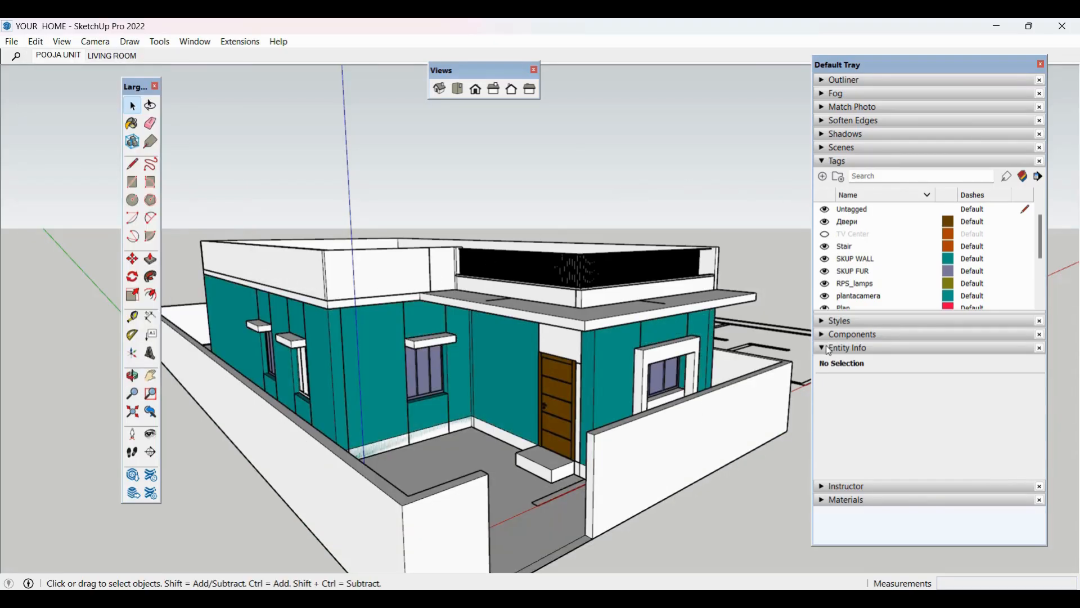
Step: Examine the tag list and compare its colours with those on the house's walls, door and windows
scroll(836, 306, down, 3)
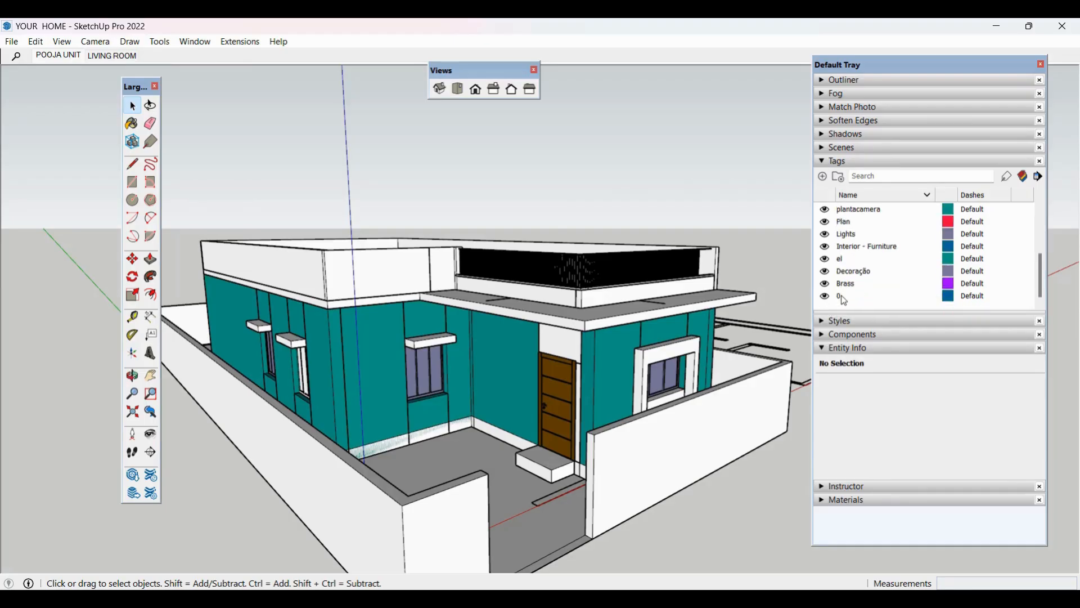
scroll(844, 300, up, 3)
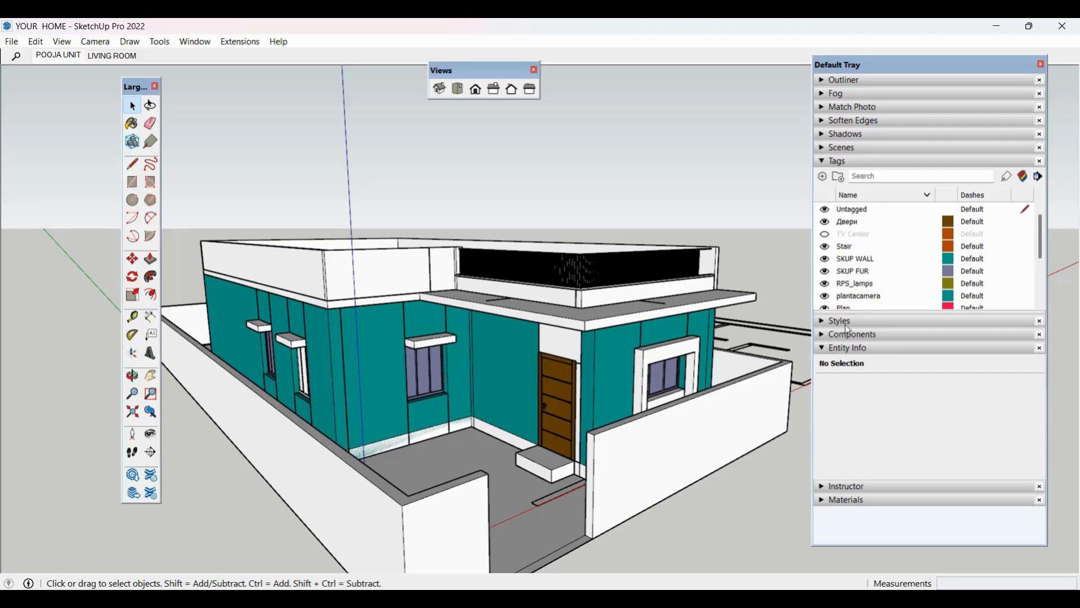
click(828, 350)
click(828, 350)
scroll(564, 369, up, 3)
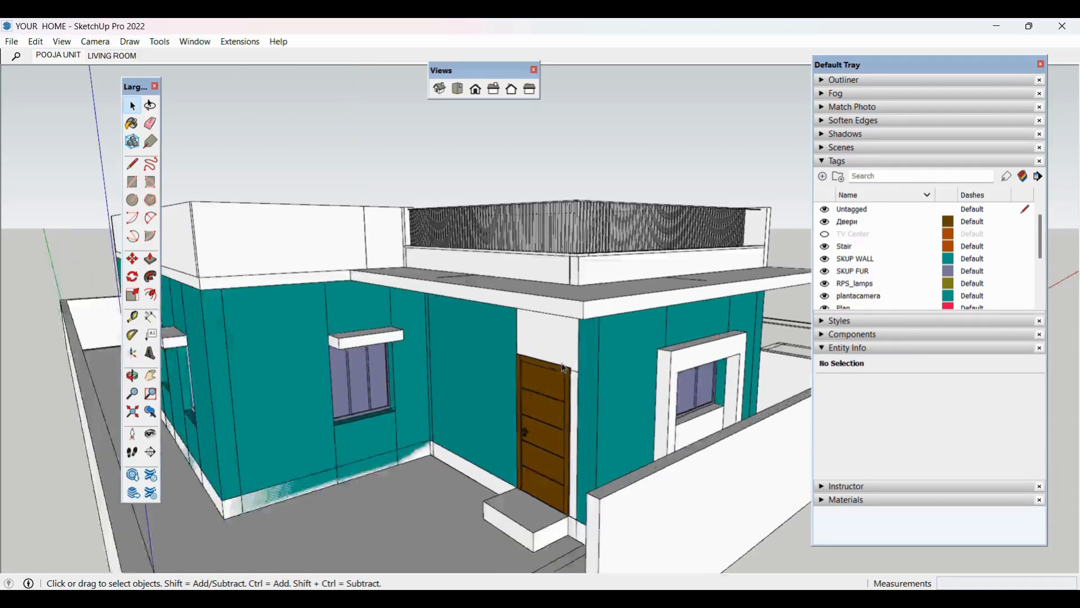
middle_drag(564, 369, 577, 414)
scroll(450, 362, down, 10)
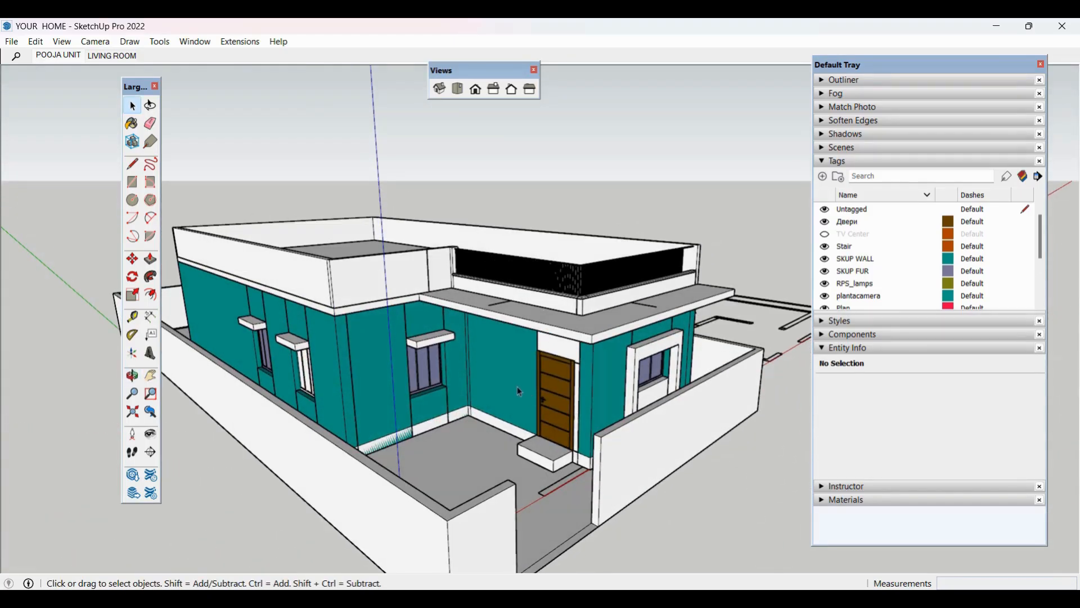
scroll(518, 391, up, 3)
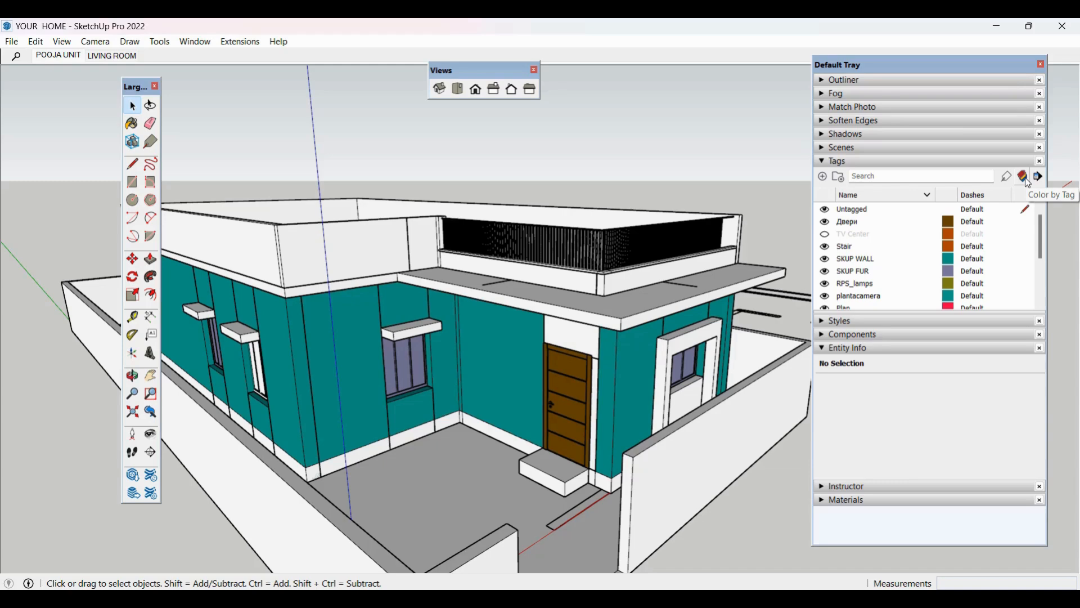
Step: Turn off Color by Tag, then collapse the Tags settings and expand the Styles settings
click(1025, 178)
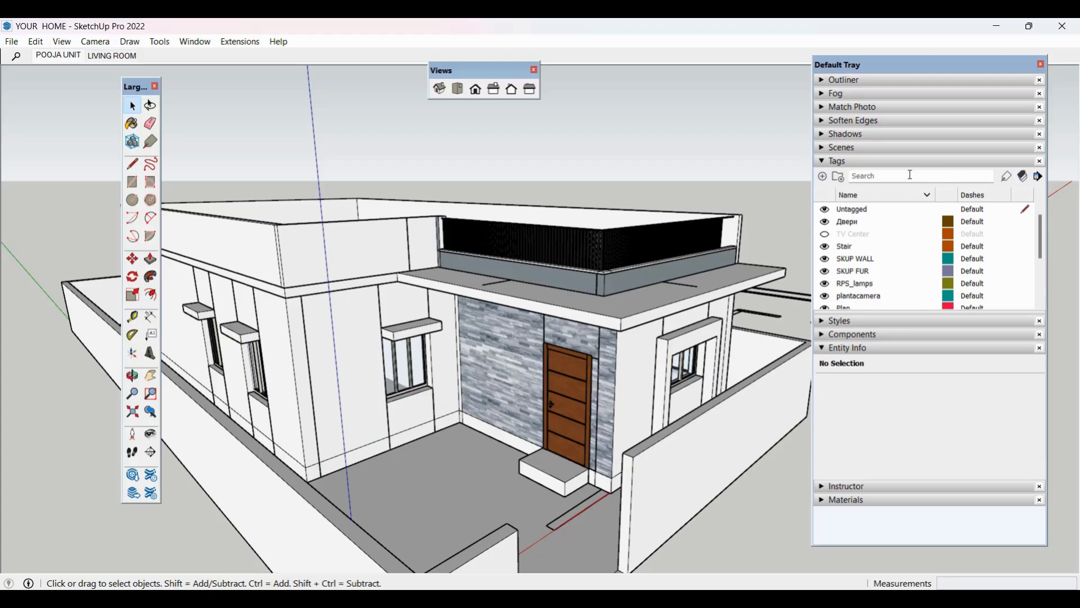
click(823, 162)
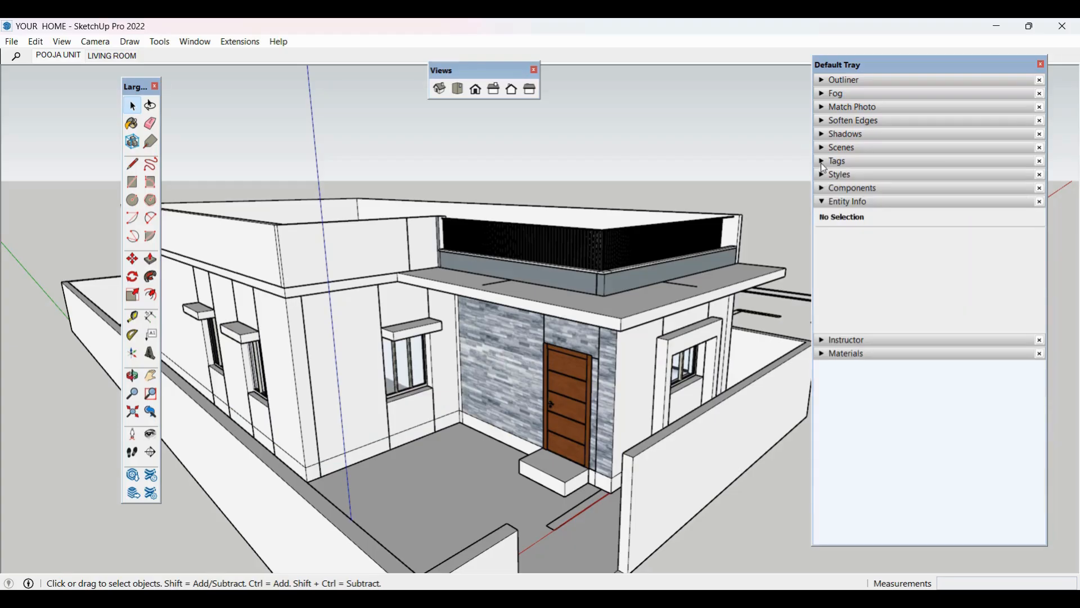
click(822, 171)
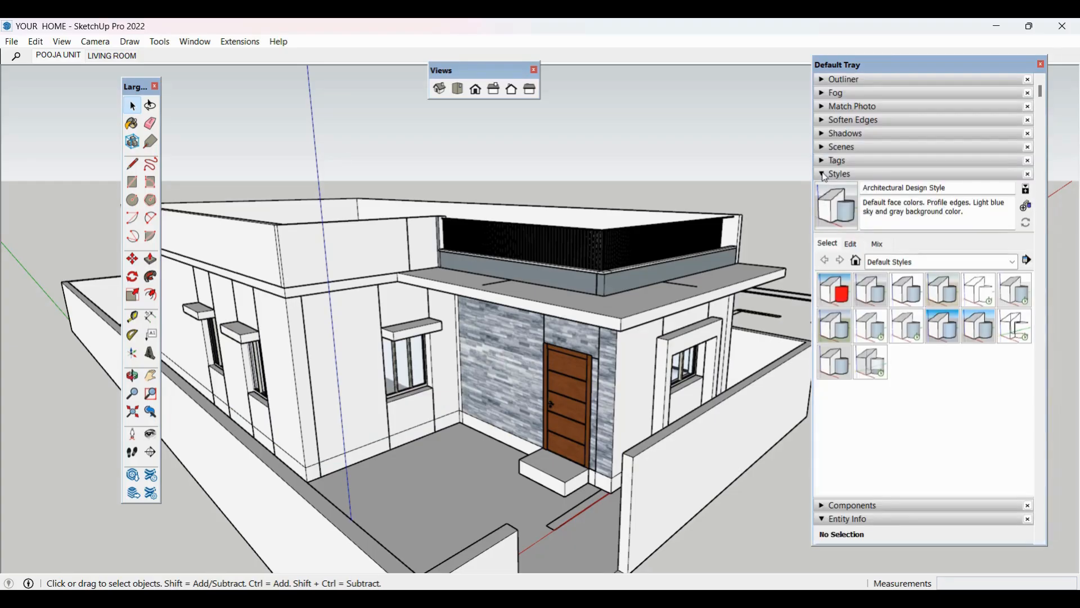
Step: Set the camera to the Front view in Parallel Projection, with the house's front elevation filling the view
middle_drag(509, 344, 444, 276)
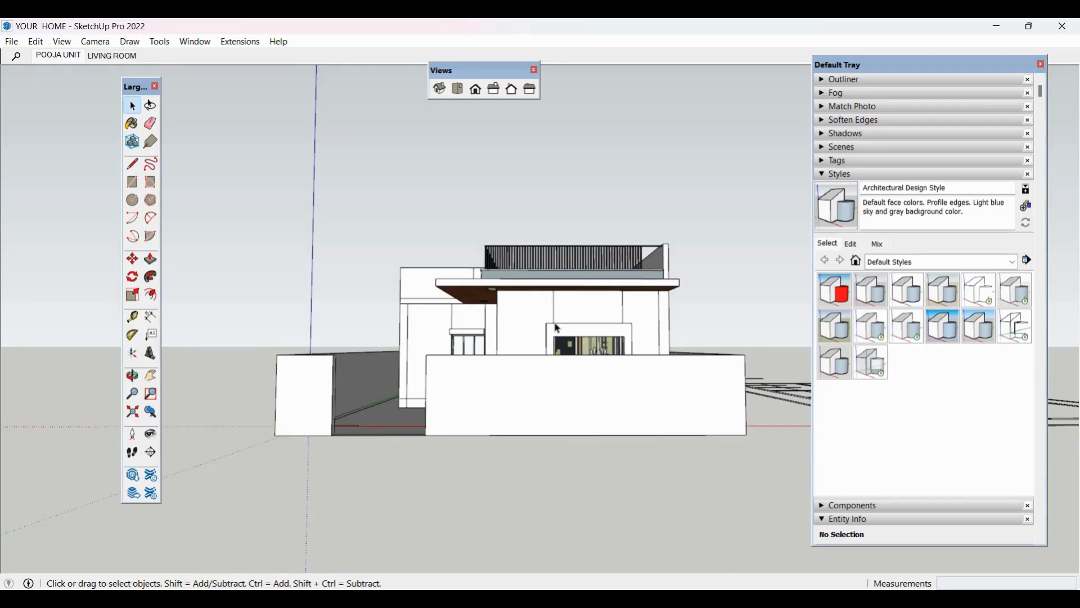
click(476, 89)
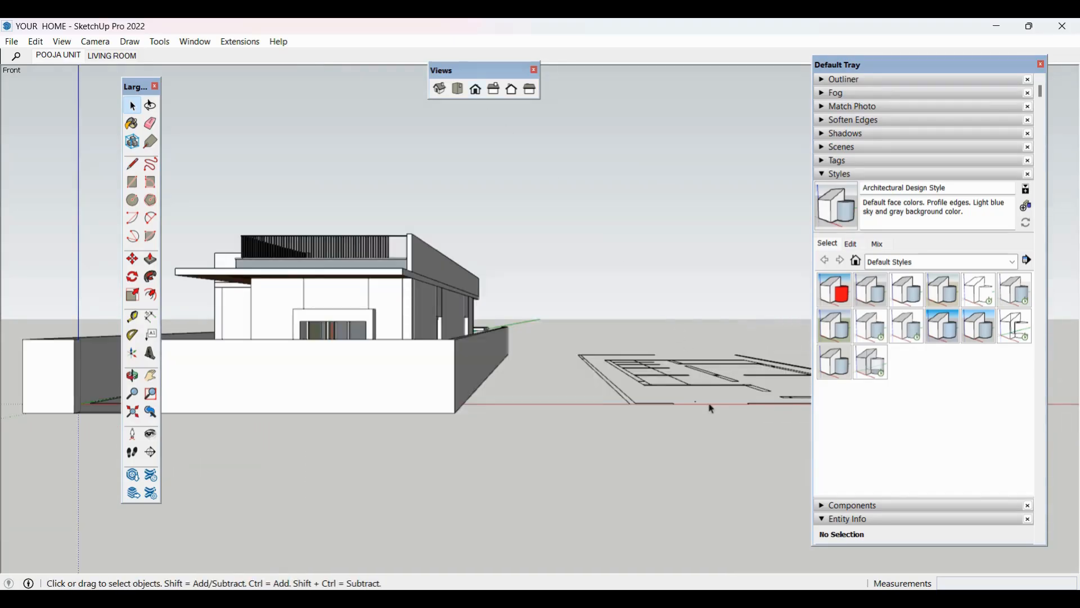
scroll(711, 406, down, 2)
click(95, 42)
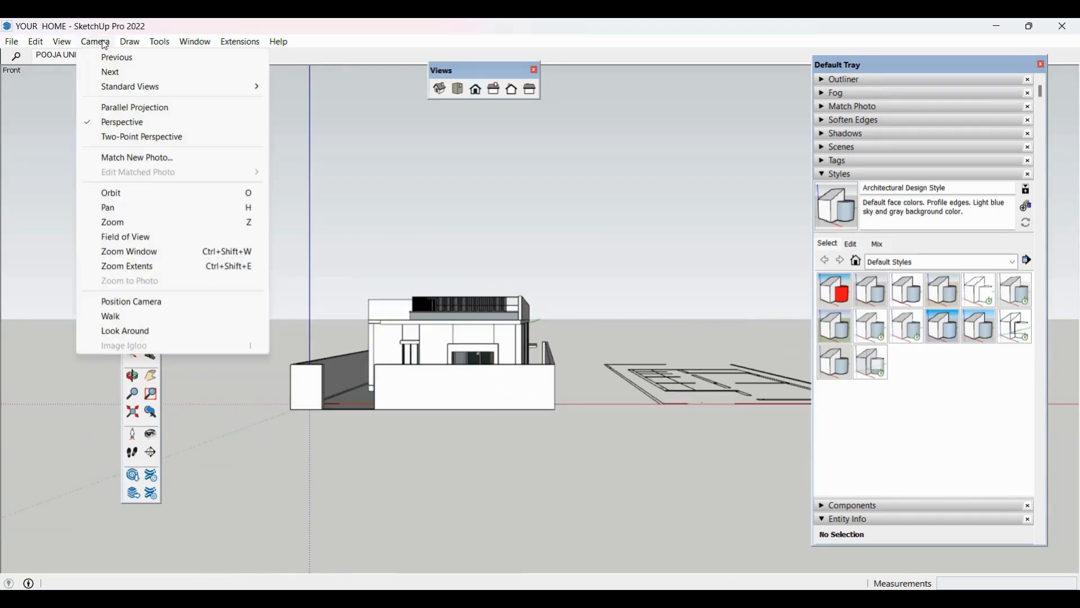
click(134, 109)
scroll(379, 333, up, 5)
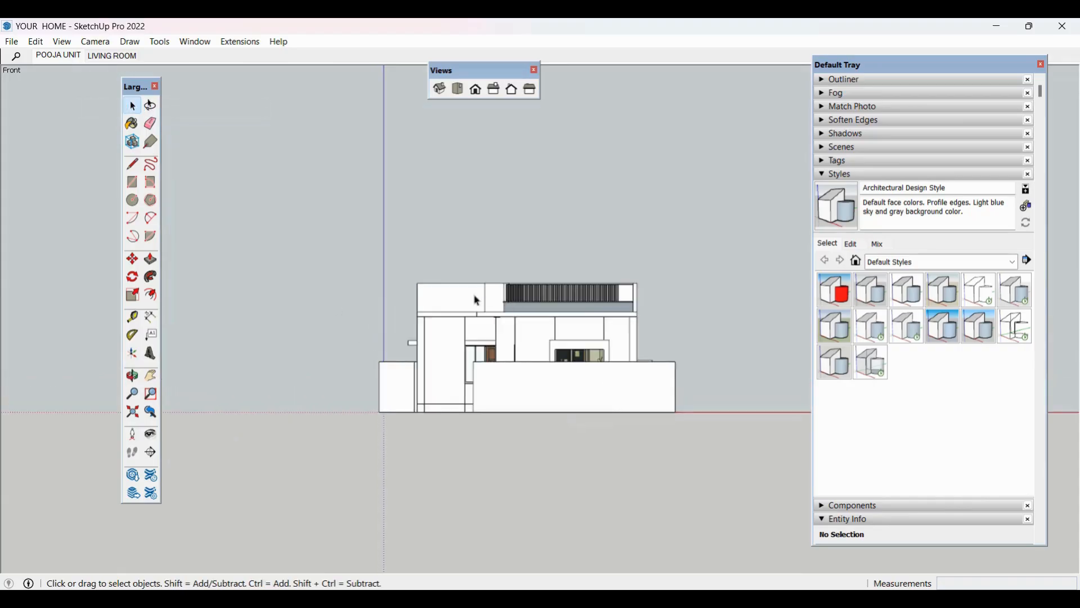
scroll(578, 296, up, 2)
scroll(586, 313, down, 1)
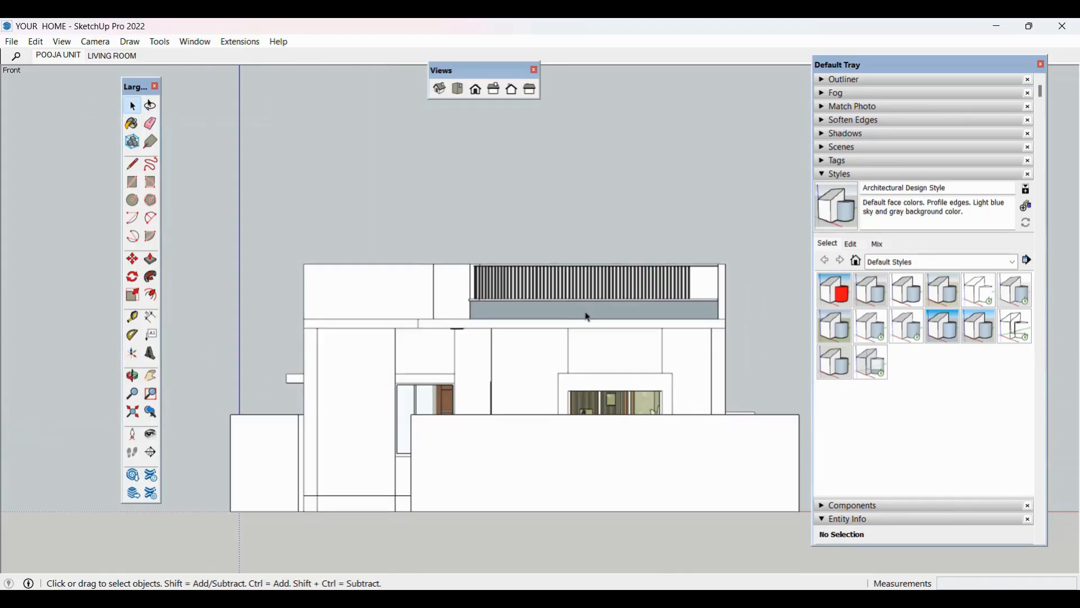
scroll(588, 318, up, 2)
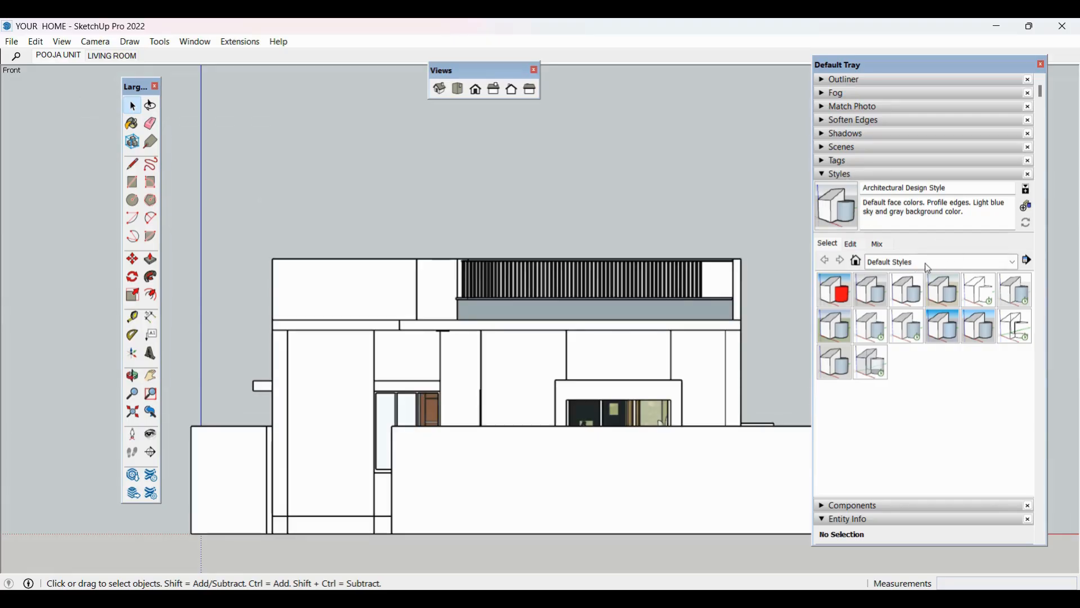
Step: Switch the style library from the default collection to Assorted Styles
click(1016, 264)
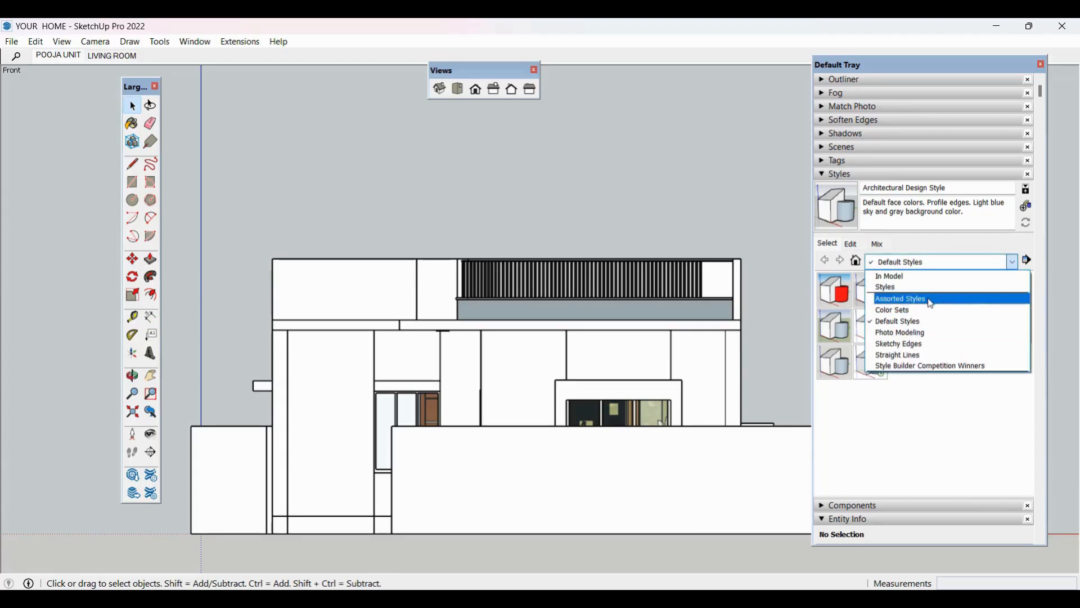
click(932, 300)
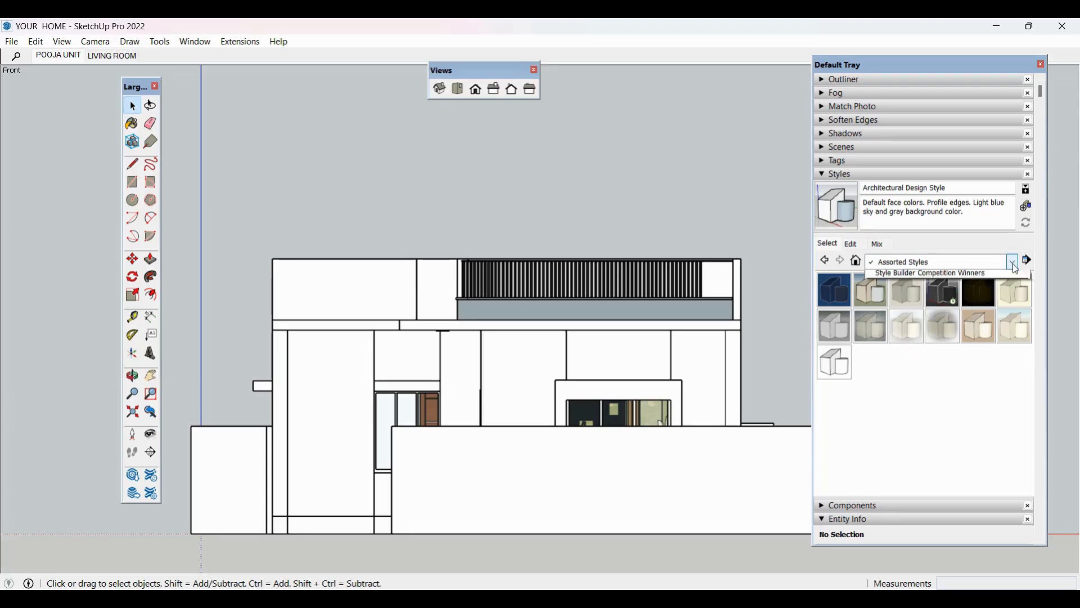
click(1014, 264)
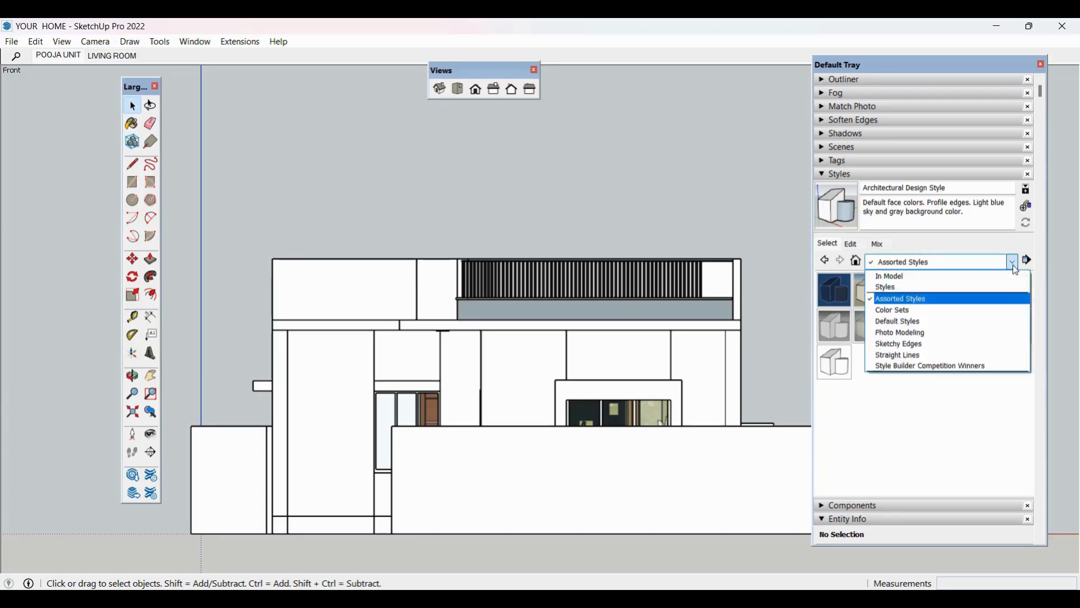
click(962, 303)
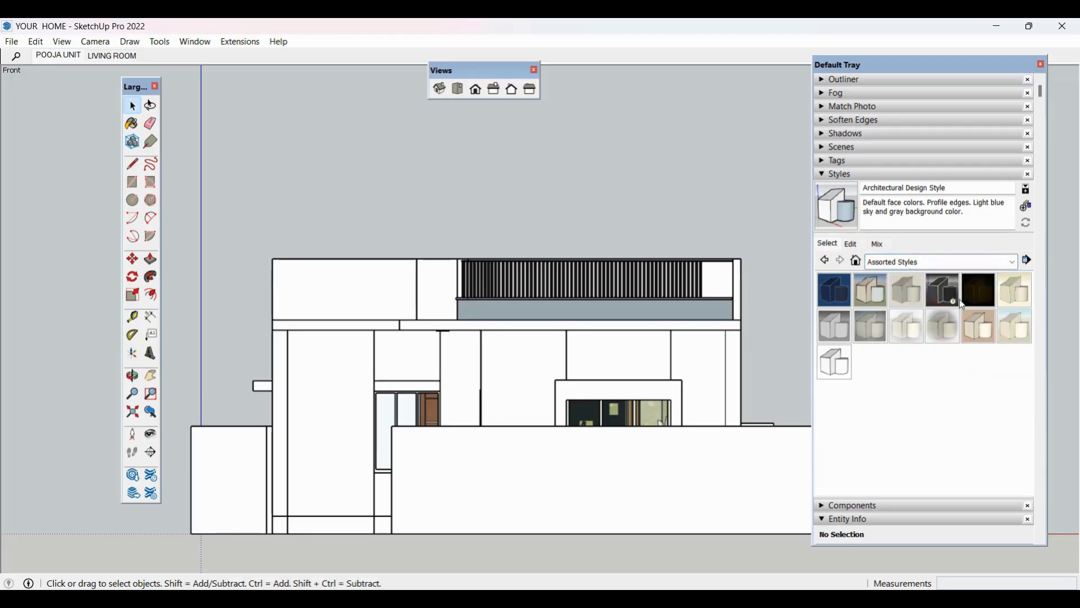
Step: Try the Blueprint style on the front elevation, followed by Brush Strokes on Canvas
click(838, 297)
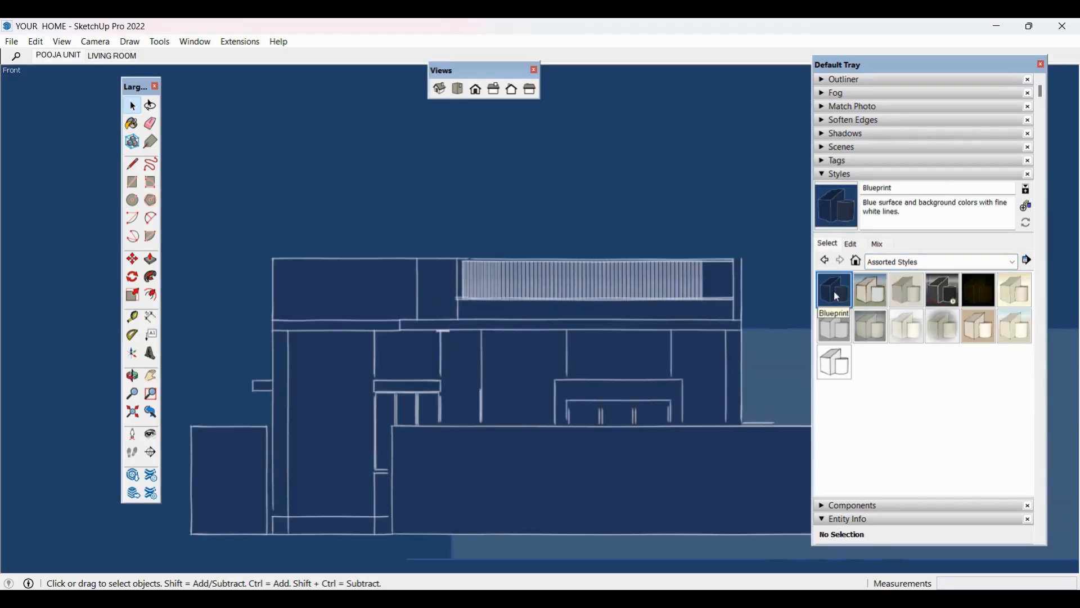
click(875, 293)
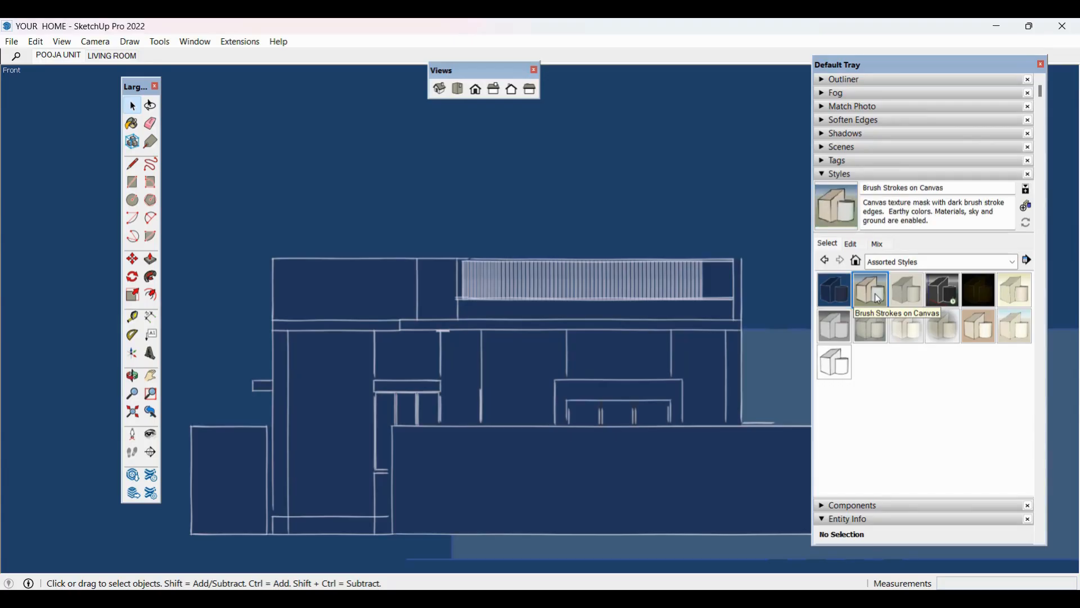
Step: Try the PSO Graded and PSO Vignette styles on the front elevation, and switch the style library to Color Sets
click(878, 332)
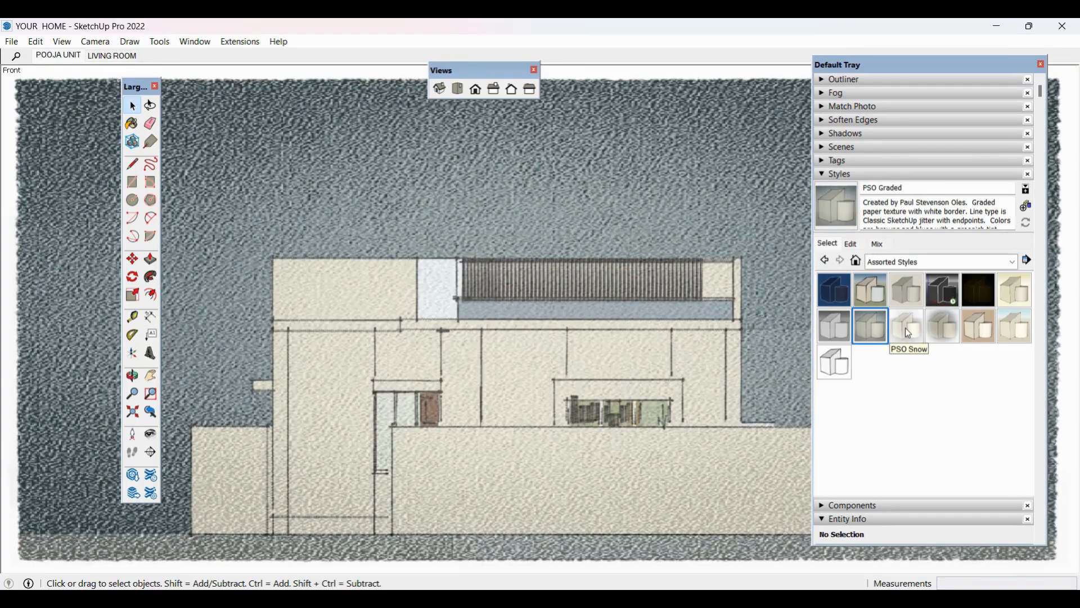
click(944, 336)
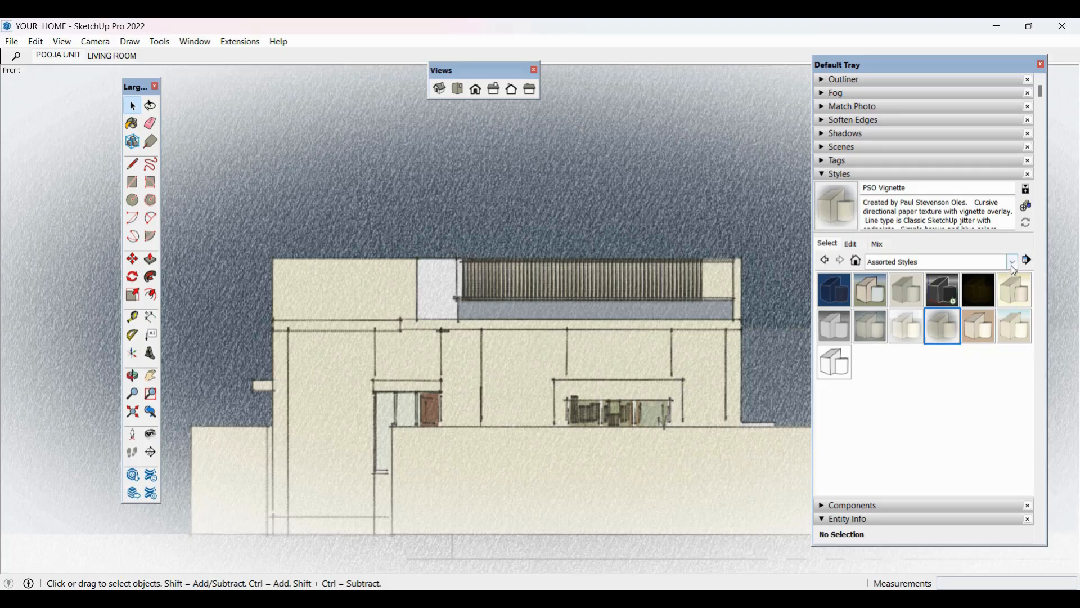
click(1012, 262)
click(923, 314)
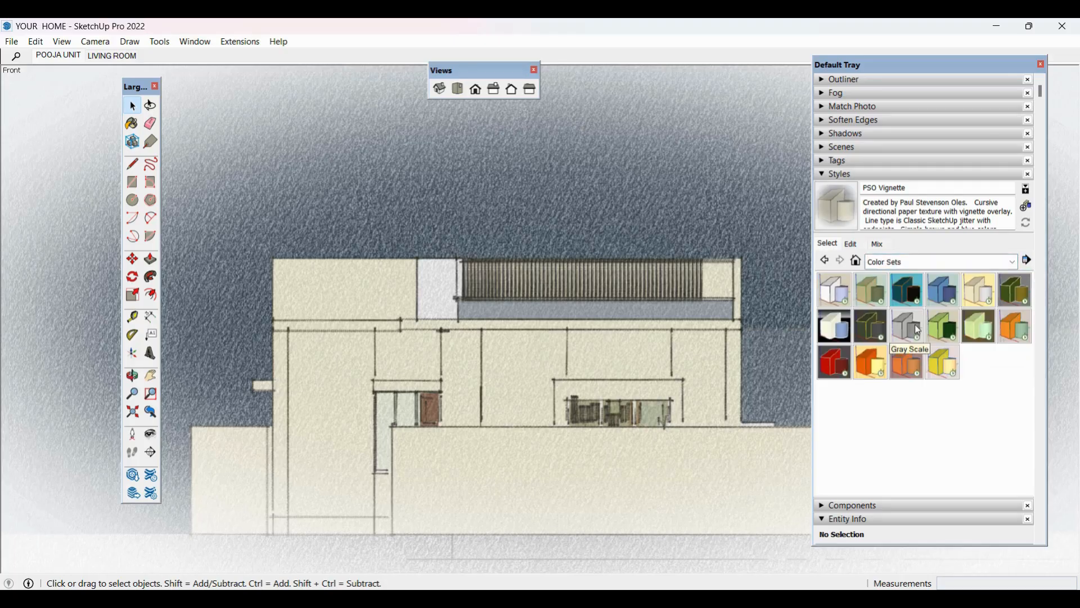
Step: Try the Blue and Orange, 00 Default Colors and Greens color sets on the front elevation
click(908, 294)
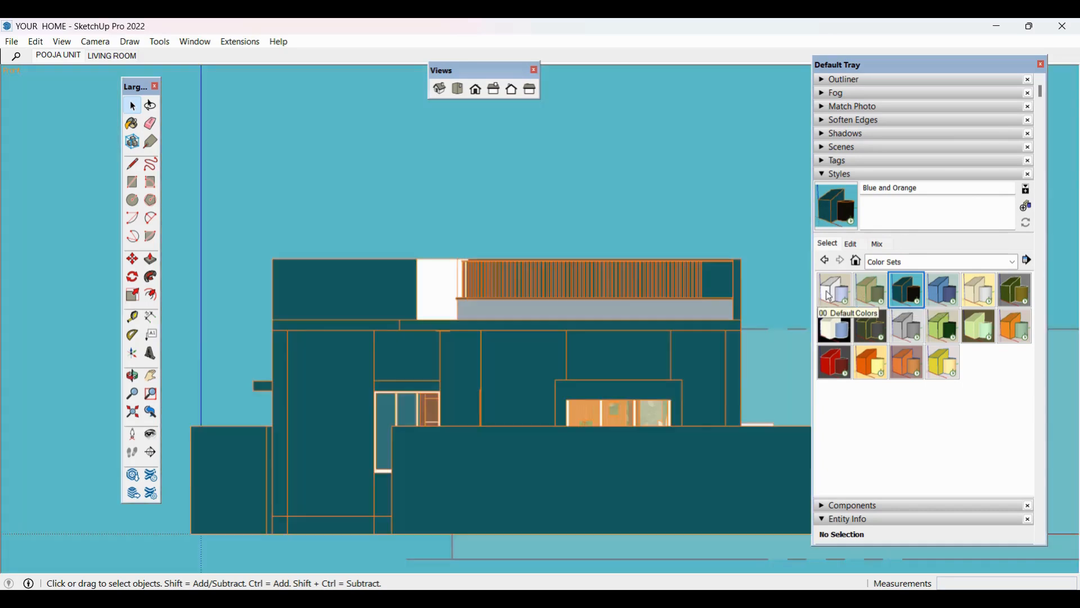
click(832, 292)
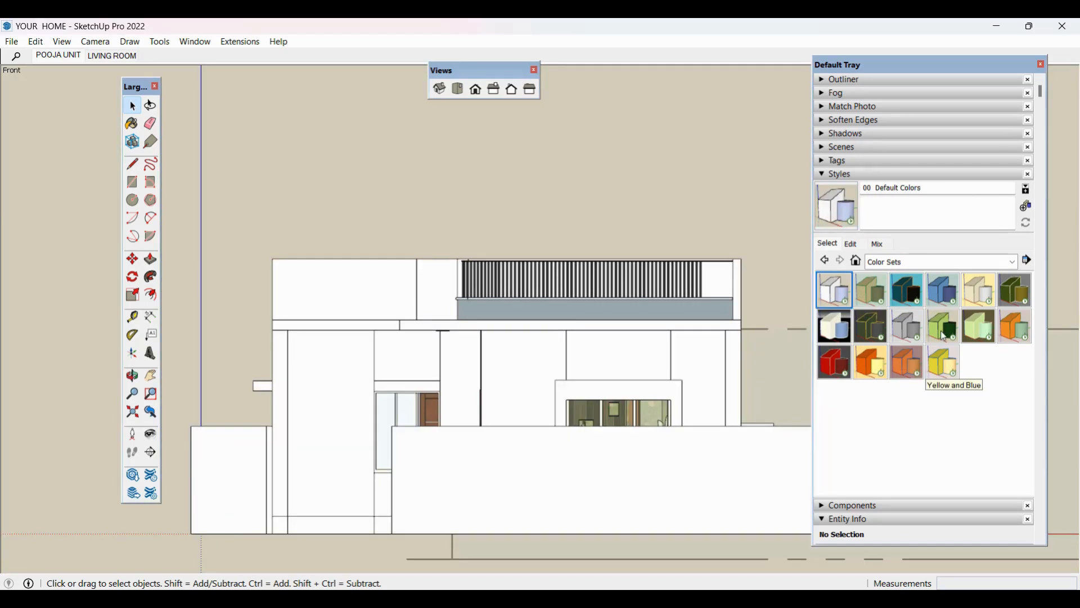
click(948, 369)
click(901, 331)
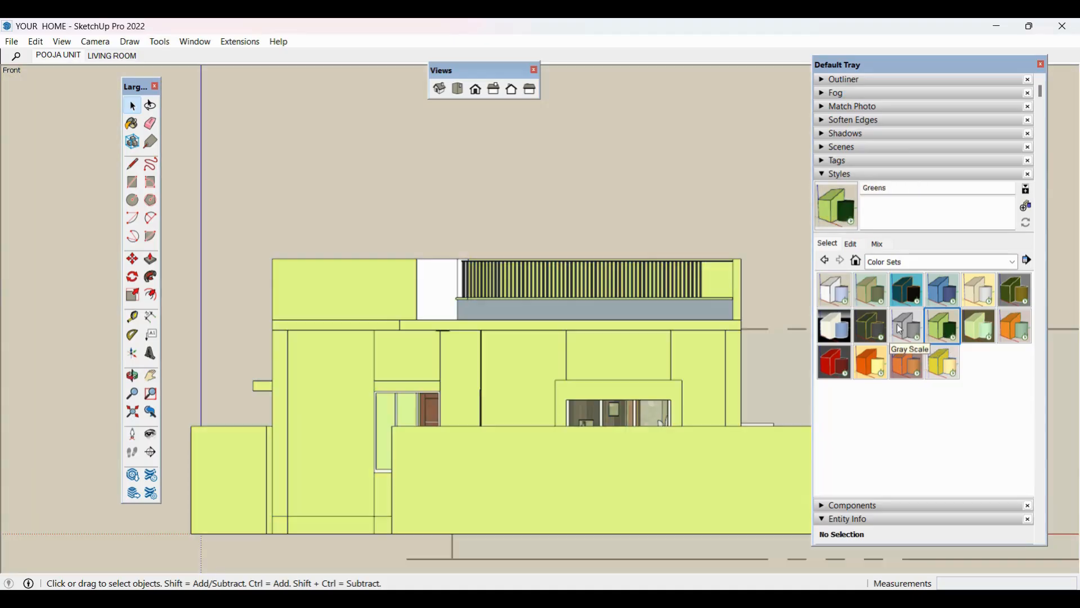
Step: Apply Simple Style from the Default Styles collection to the front elevation
click(1014, 262)
click(946, 296)
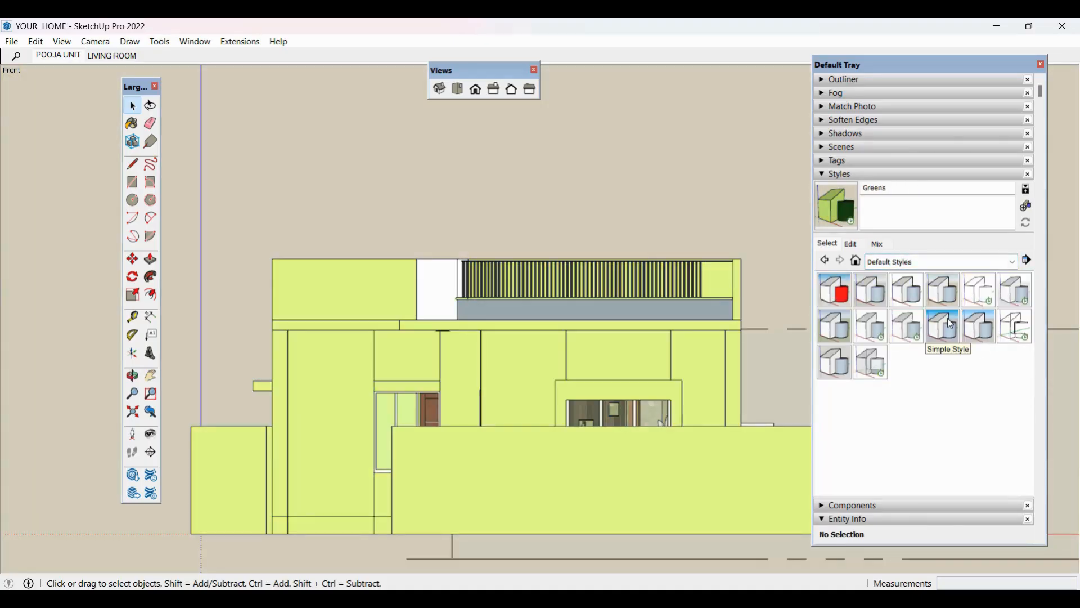
click(939, 326)
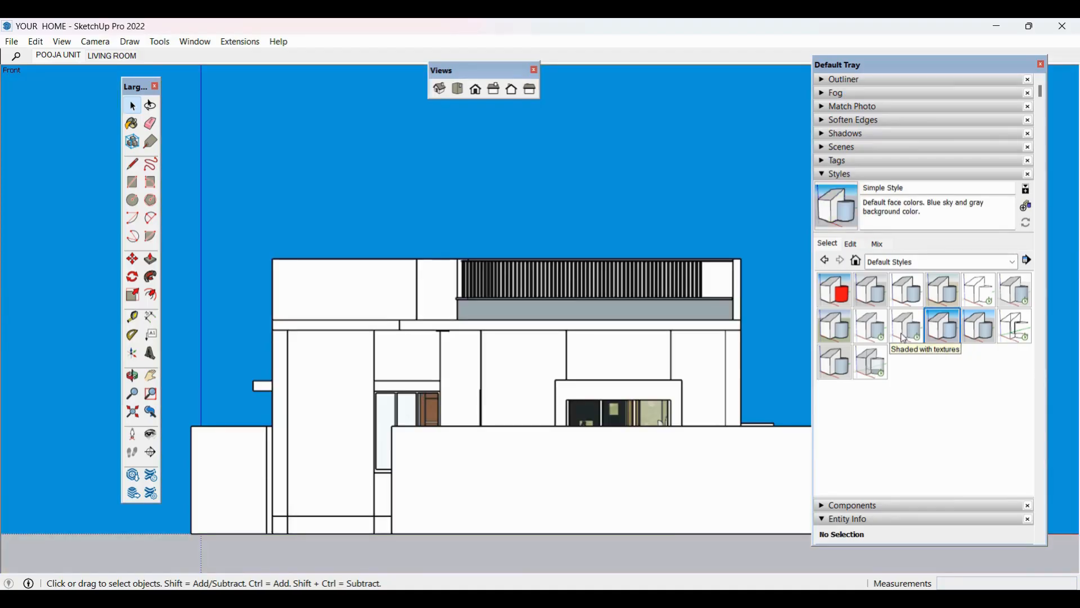
Step: Try Photo Modeling Style and Reversed Photo Modeling Style from the Photo Modeling collection
click(1014, 262)
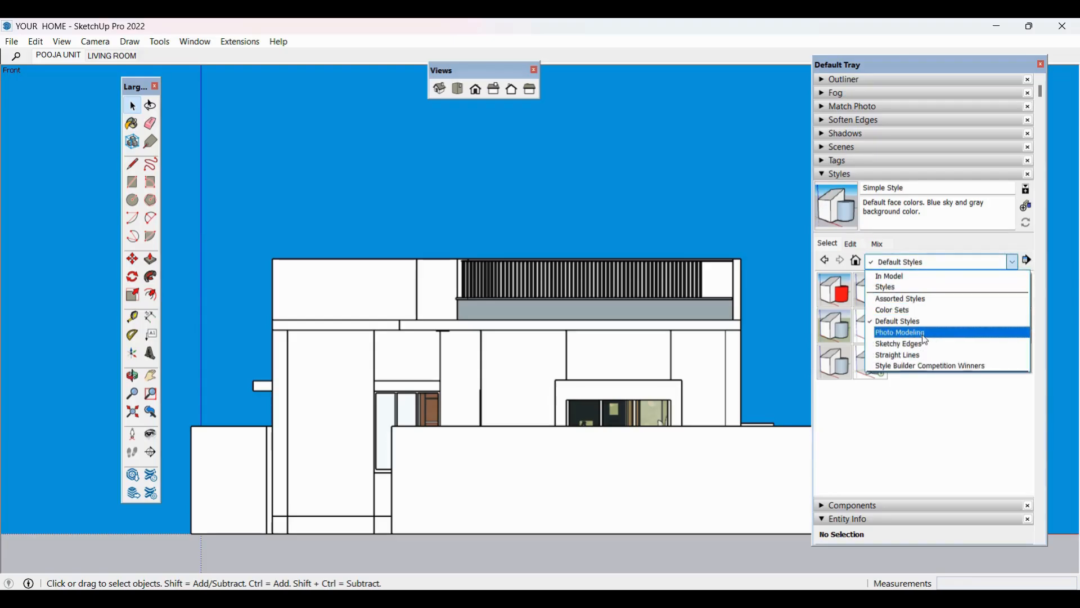
click(926, 336)
click(875, 296)
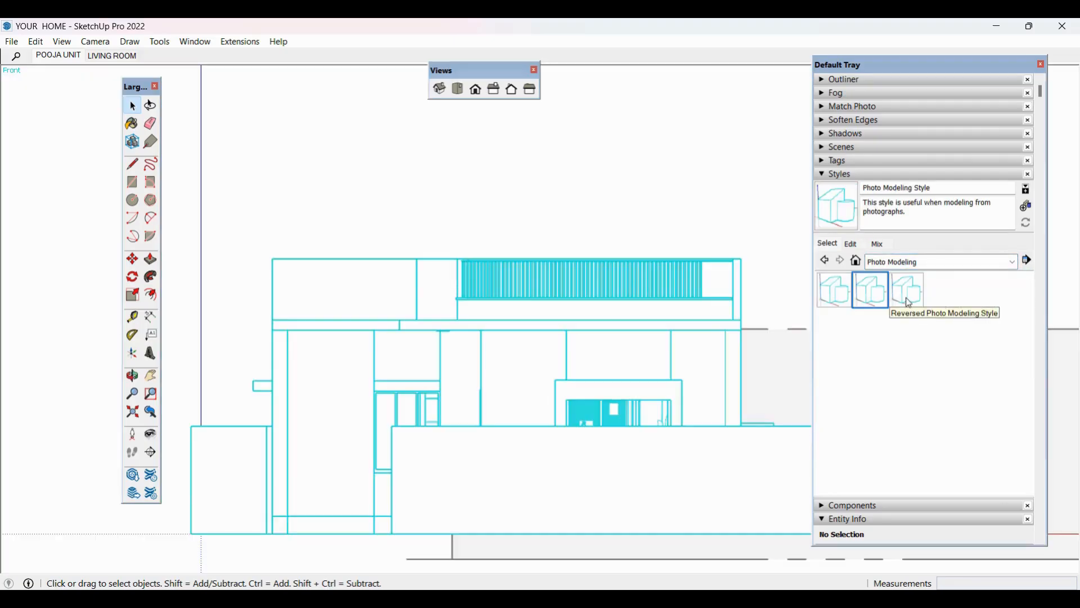
click(906, 299)
Step: Try Classic SketchUp Jitter with Endpoints and Dry Erase Marker Wide from the Sketchy Edges collection
click(1013, 261)
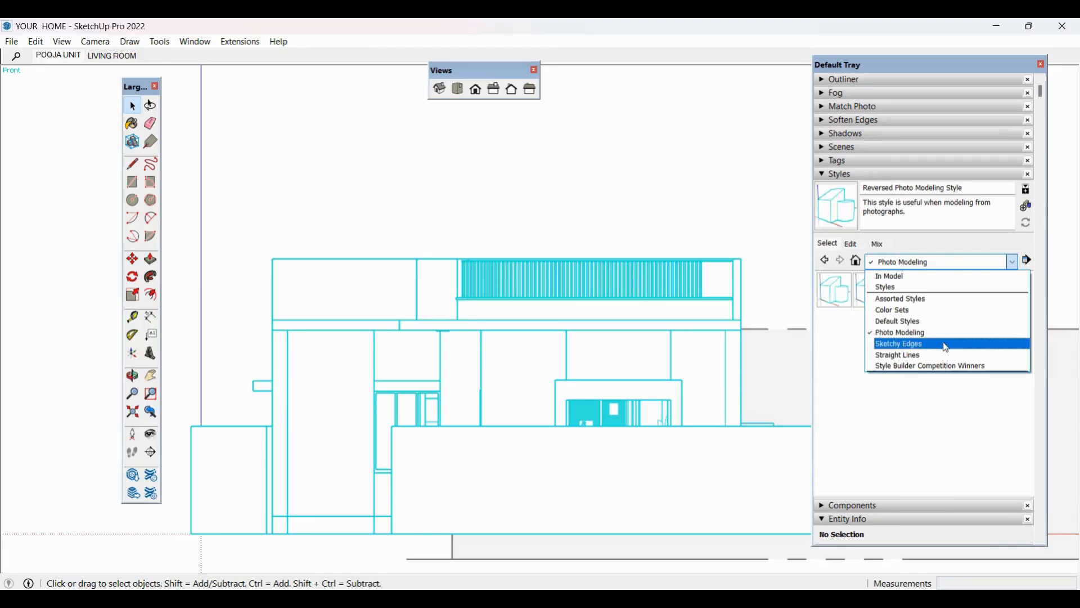
click(944, 343)
click(896, 311)
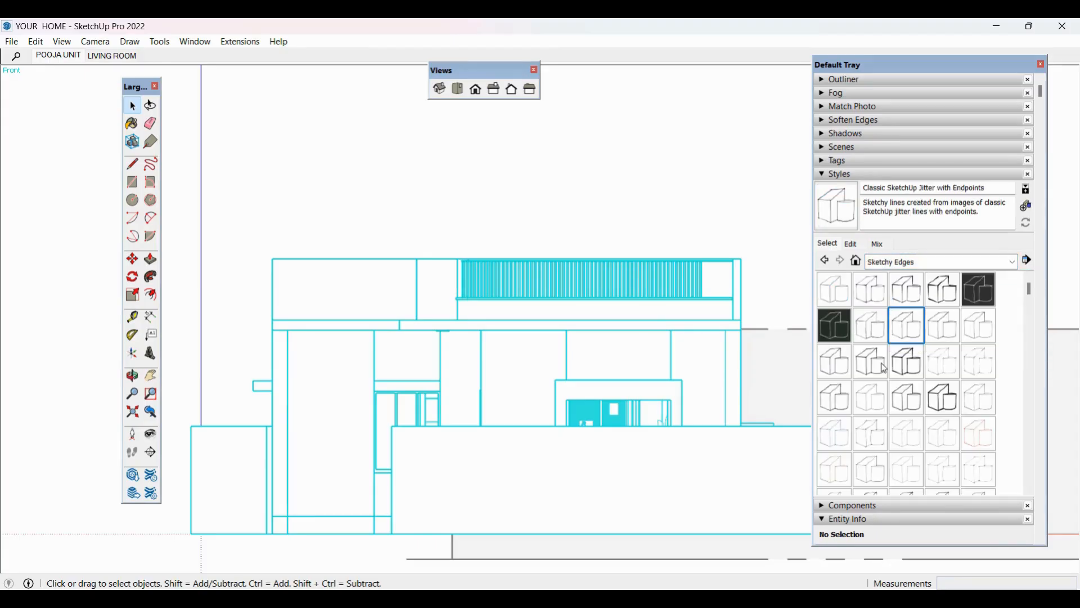
click(906, 362)
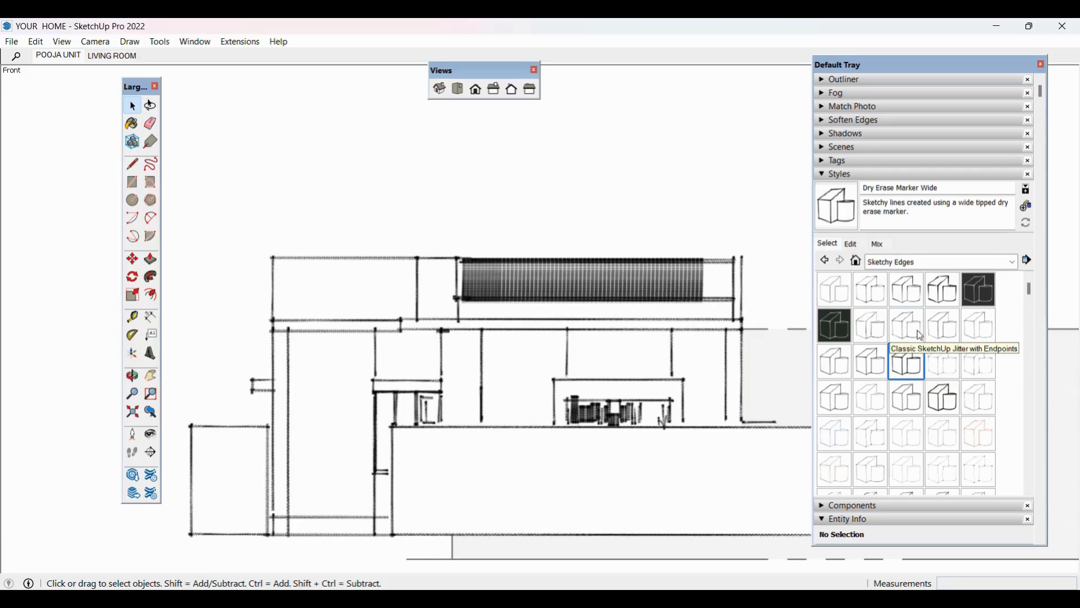
Step: Return to Simple Style in the Default Styles collection and open its edge settings for editing
click(1015, 261)
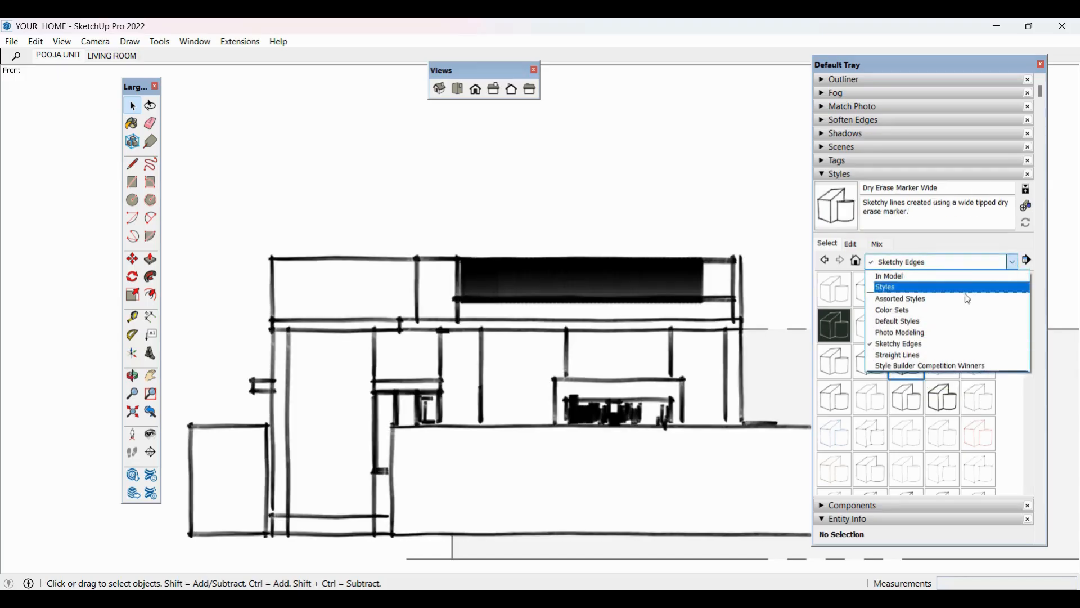
click(948, 322)
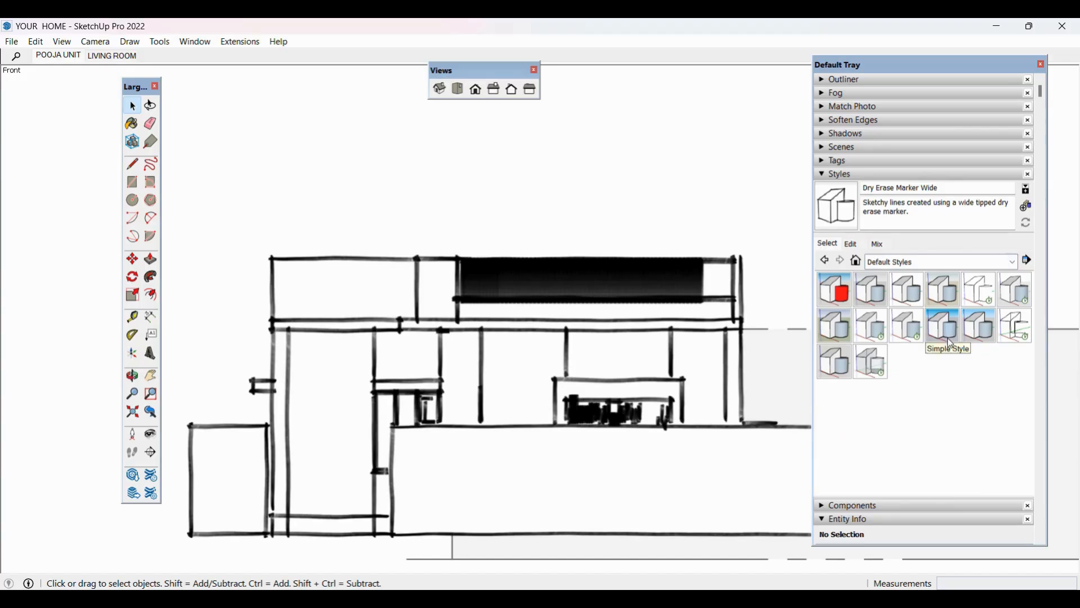
click(951, 334)
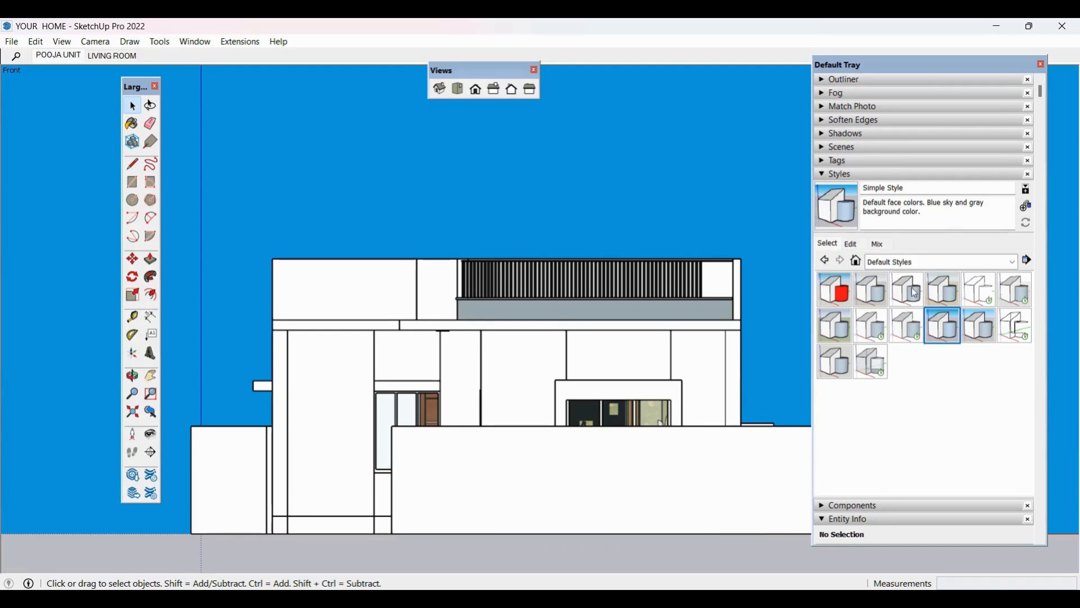
click(856, 246)
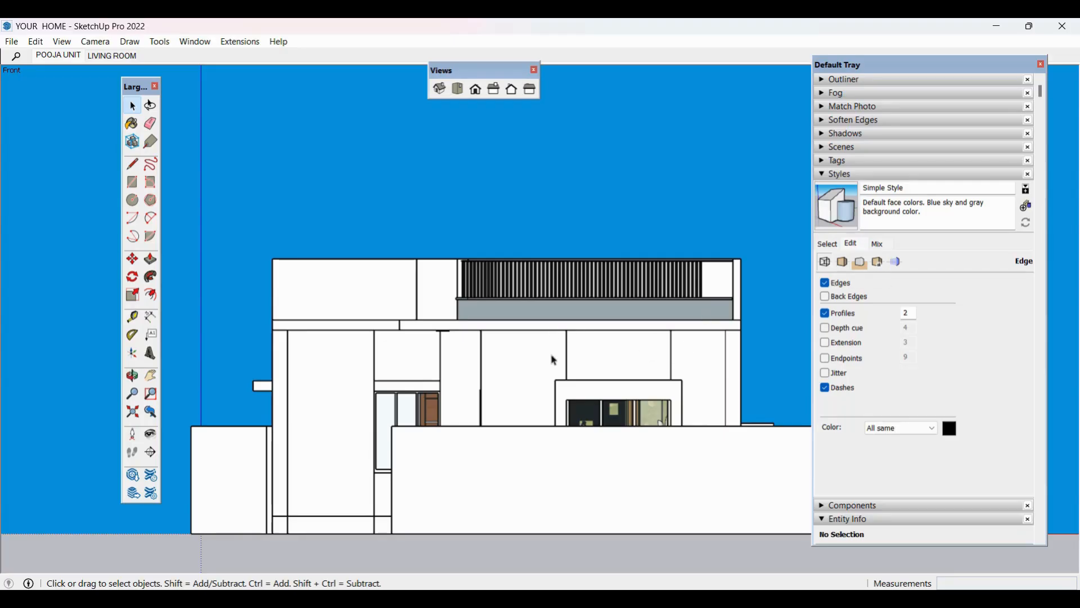
Step: Draw a rectangle about 17' by 19' on the open ground beside the house, in front of the floor plan lines
scroll(379, 289, down, 5)
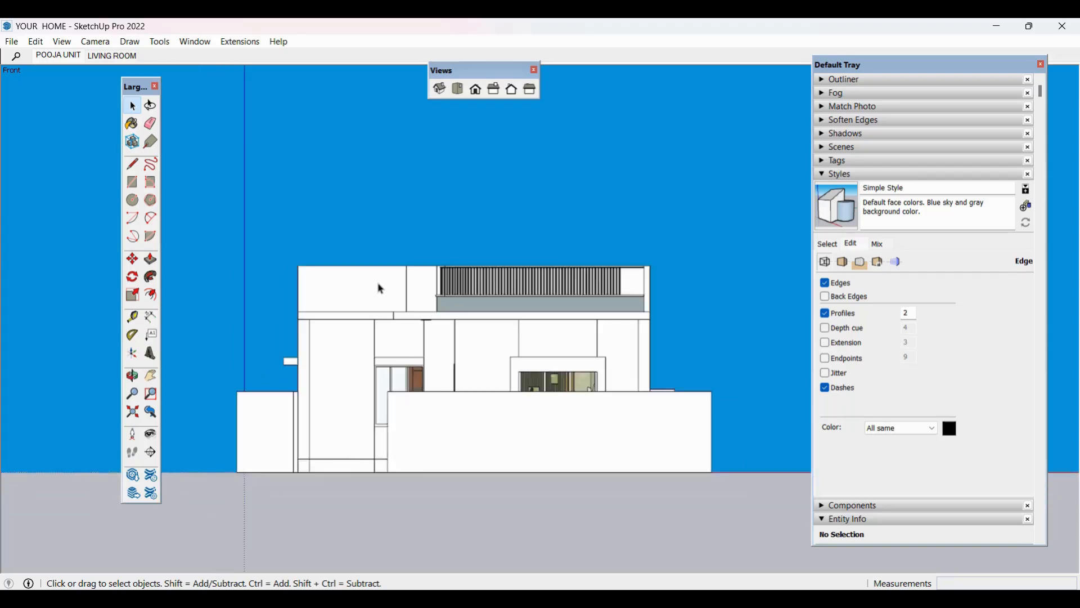
middle_drag(393, 337, 381, 418)
scroll(379, 415, down, 3)
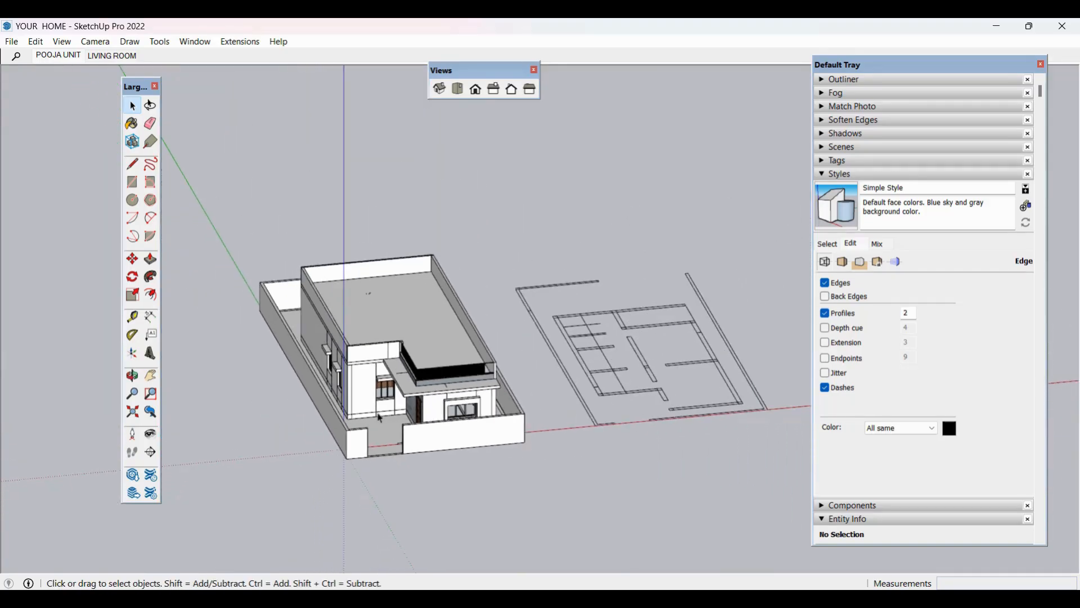
scroll(380, 416, up, 1)
key(r)
click(554, 489)
click(702, 523)
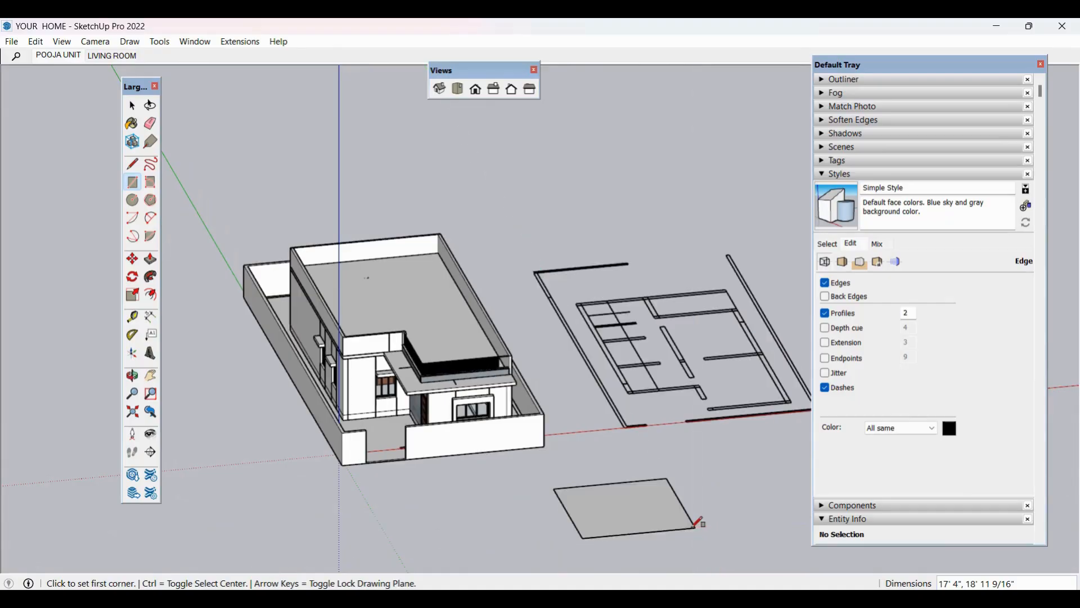
Step: Push/Pull the new rectangle upward into a low box
key(space)
key(p)
click(647, 515)
click(647, 475)
key(space)
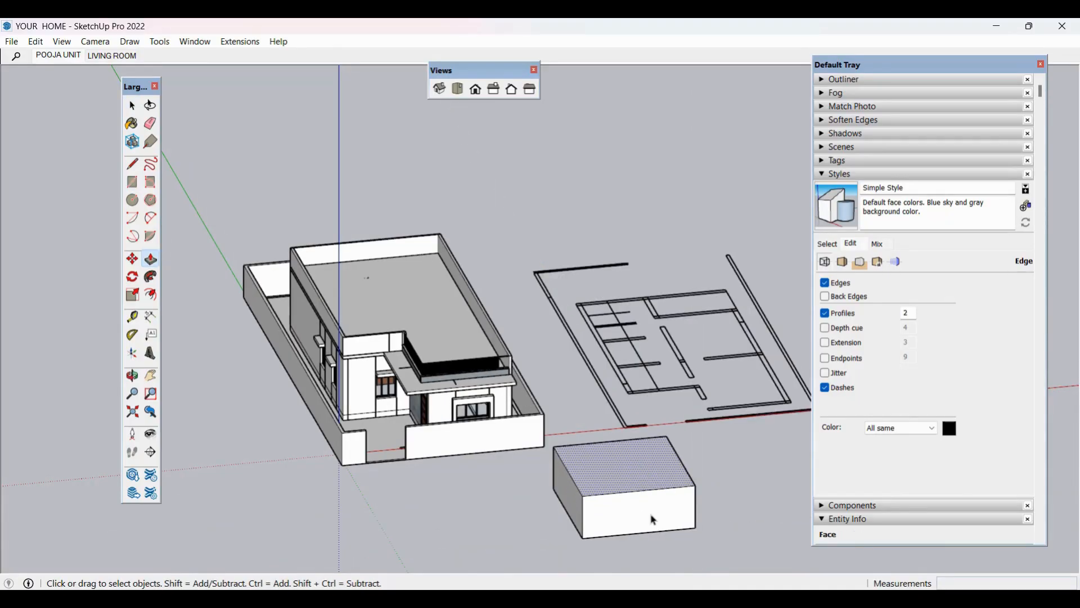
Step: Select the box's front face and turn off Edges in Simple Style with the box seen close up
scroll(651, 513, up, 4)
click(639, 491)
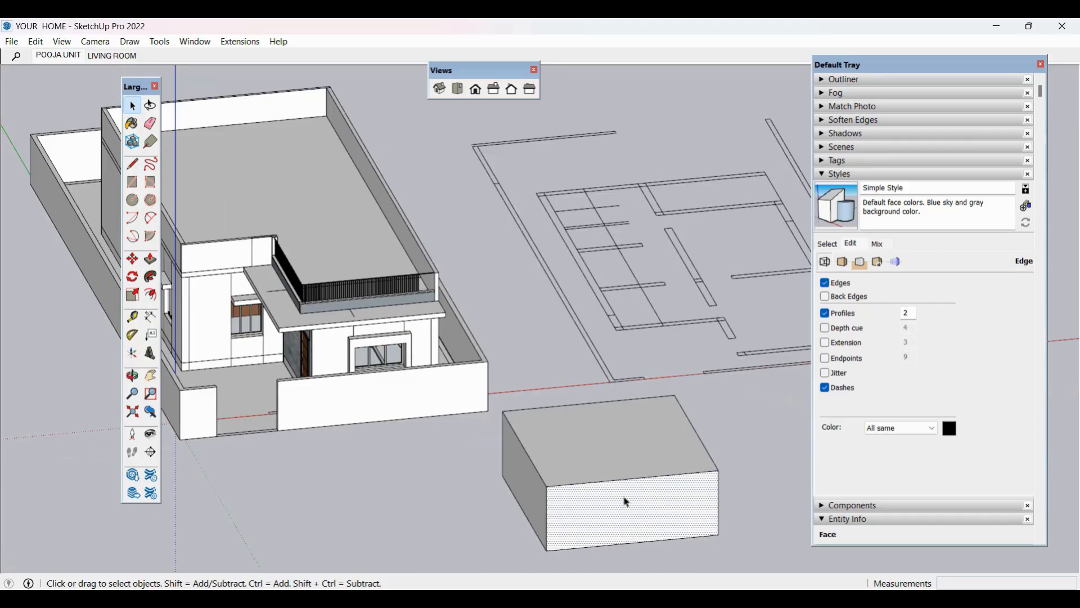
middle_drag(623, 499, 627, 416)
scroll(625, 416, up, 5)
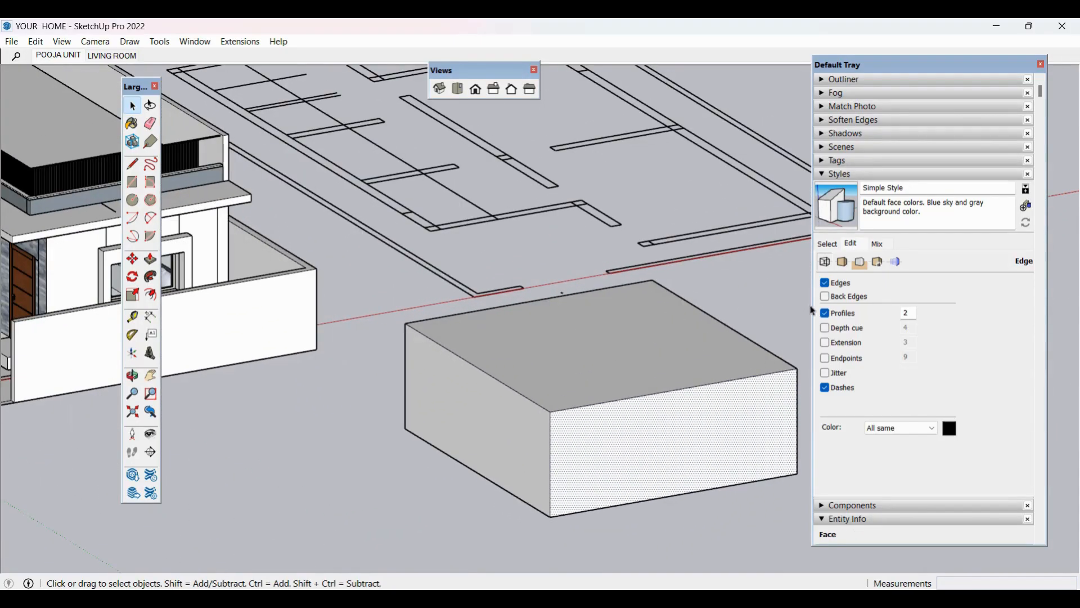
click(825, 283)
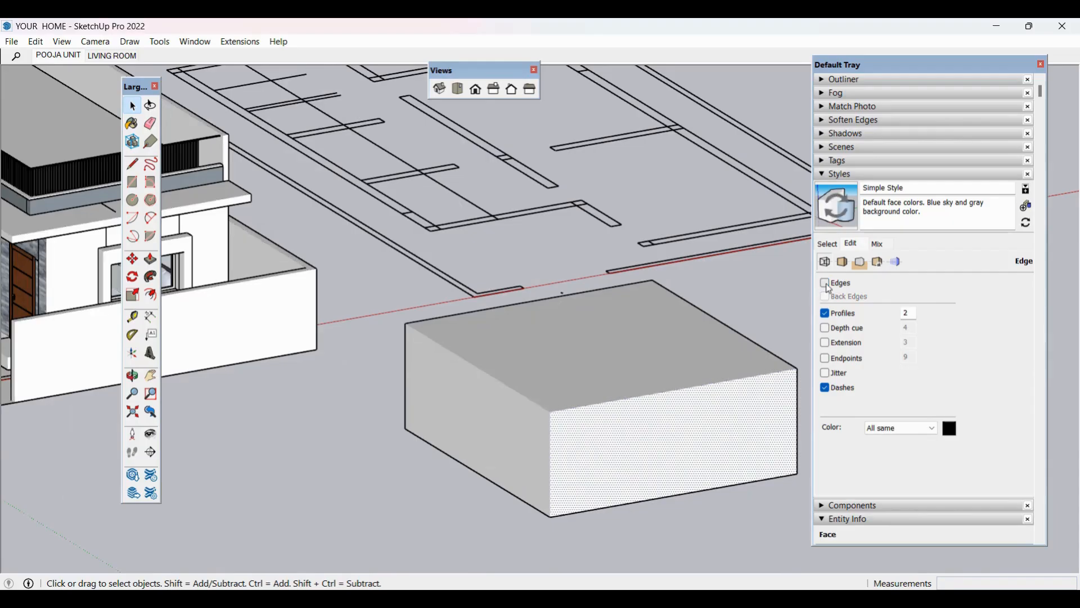
Step: Clear the face selection and turn off Profiles in Simple Style with the house's entrance corner in view
scroll(603, 410, down, 6)
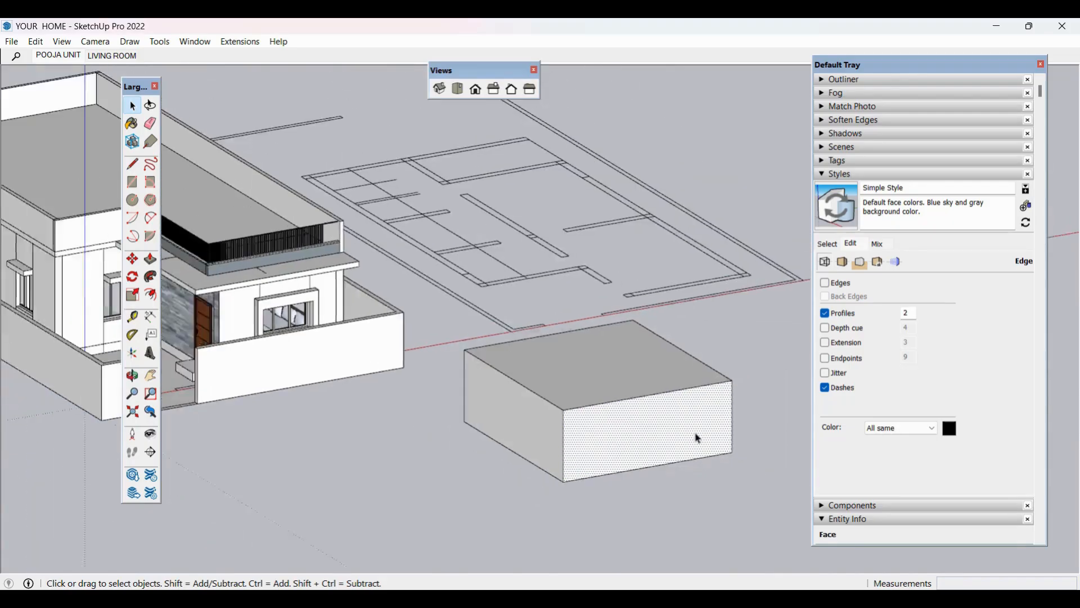
click(689, 521)
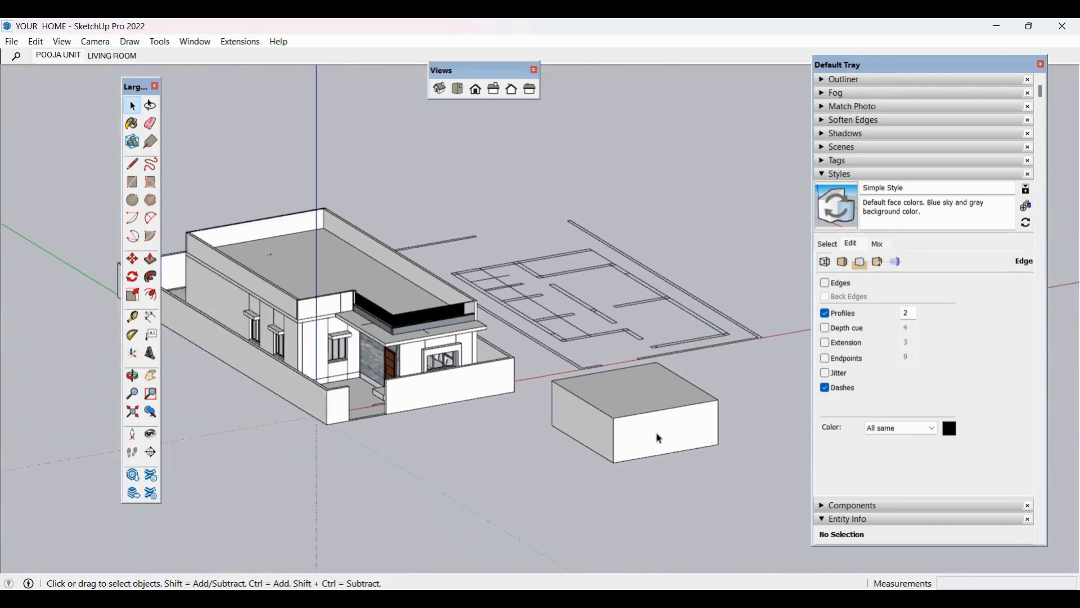
middle_drag(711, 448, 594, 363)
scroll(428, 371, up, 5)
scroll(430, 373, up, 4)
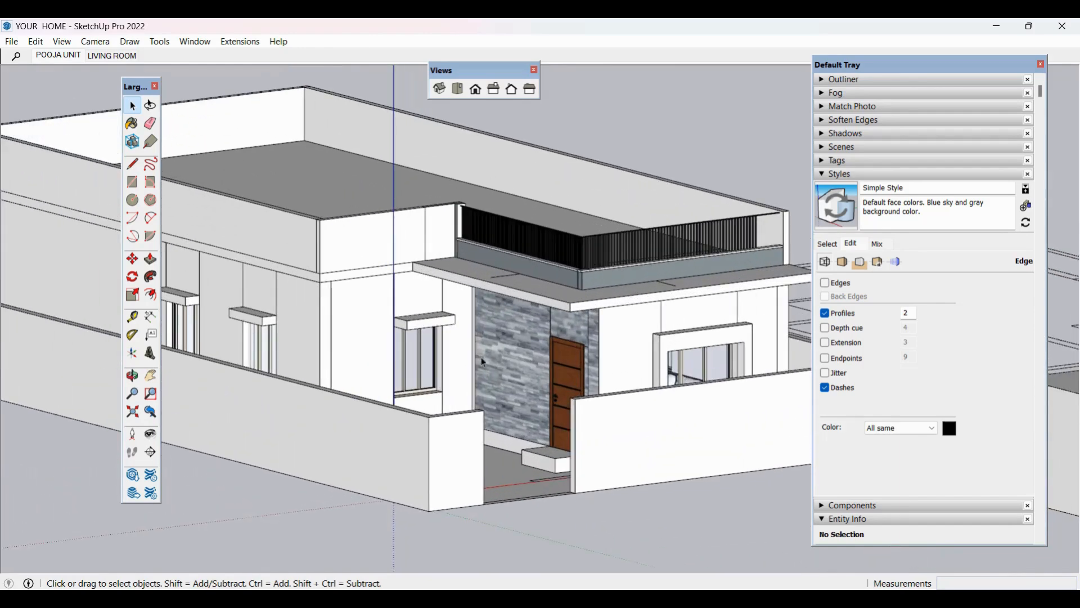
scroll(484, 363, up, 1)
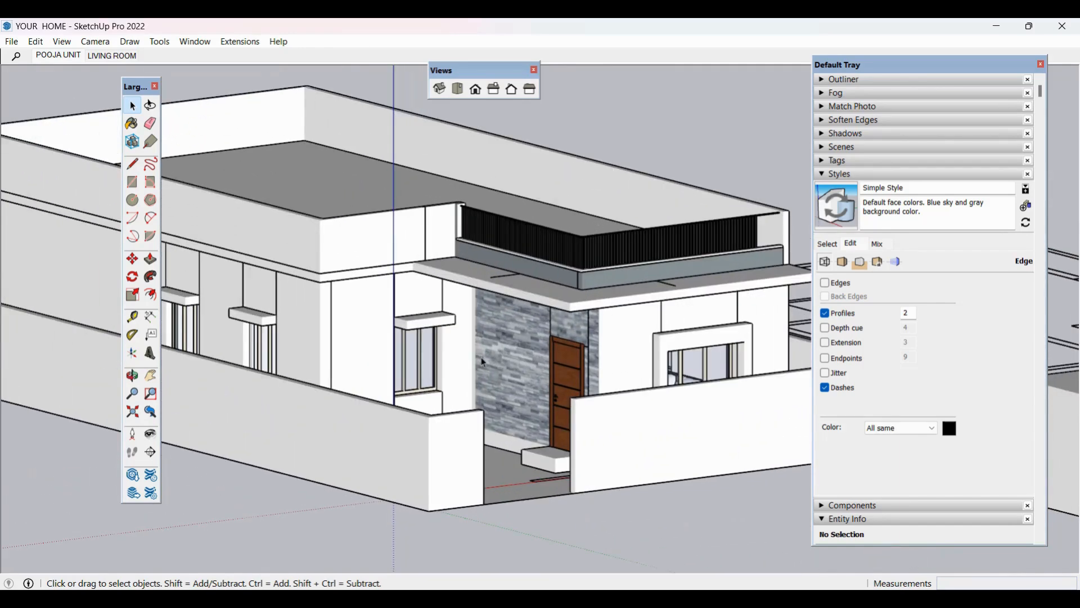
click(826, 314)
mouse_move(629, 323)
middle_down()
mouse_move(623, 345)
mouse_move(629, 262)
mouse_move(642, 306)
middle_up()
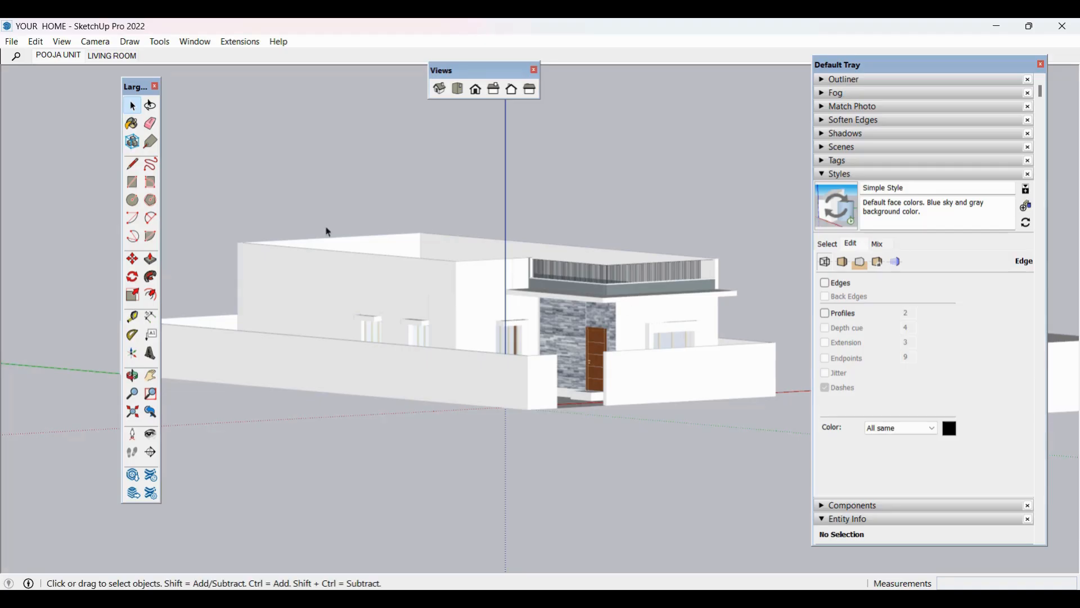
Step: Switch to the POOJA UNIT scene and turn off Edges and Profiles in its Architectural Design Style
click(68, 57)
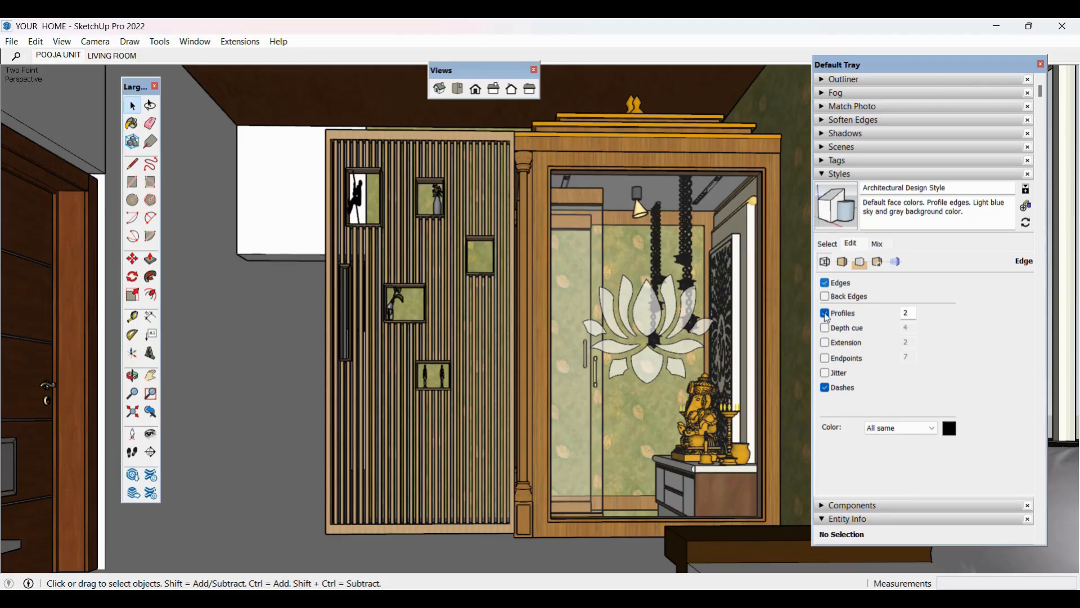
click(825, 282)
click(825, 313)
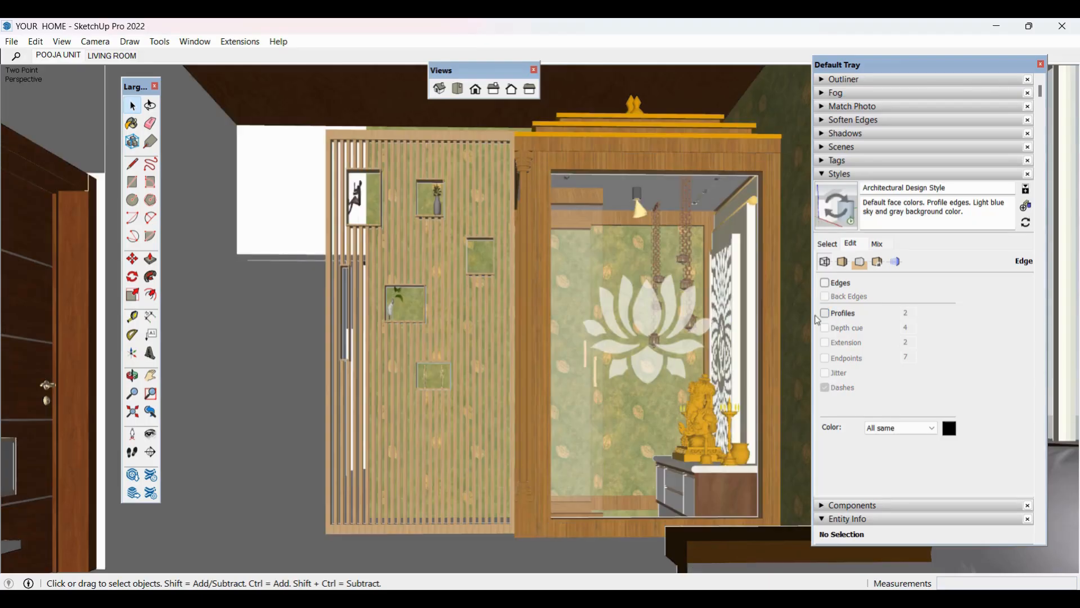
Step: Update the POOJA UNIT scene to store the edge-free style, confirming the scene update
right_click(61, 55)
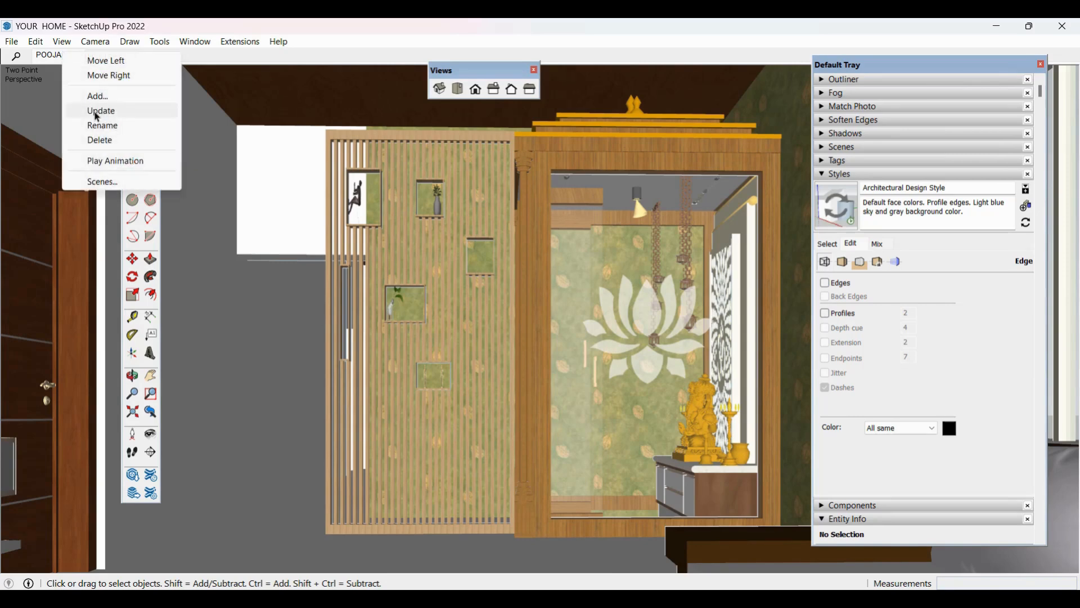
click(96, 110)
click(554, 372)
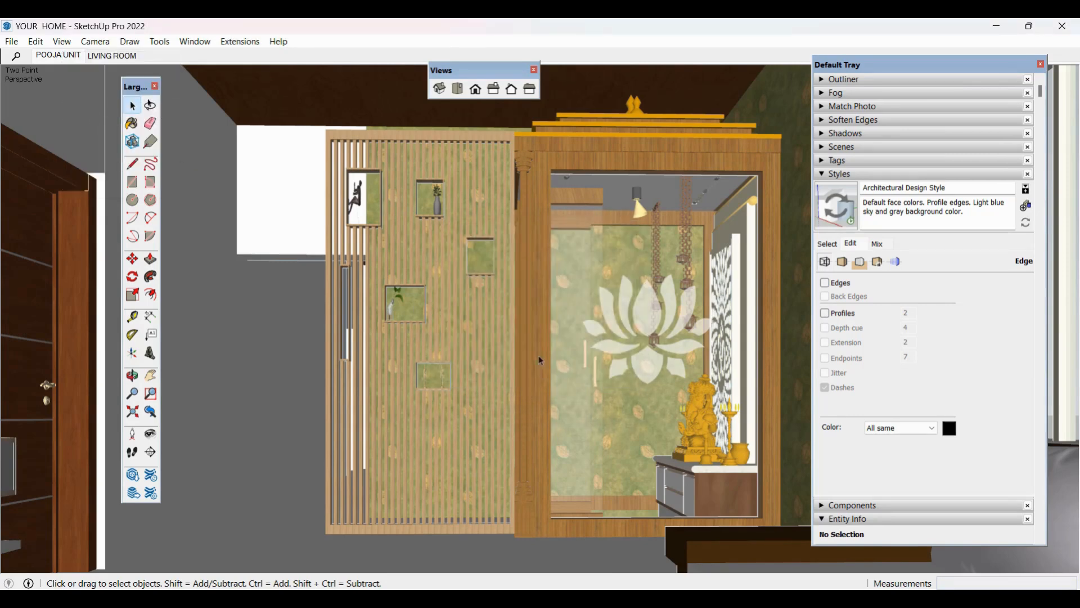
Step: Switch to the LIVING ROOM scene and turn off Edges and Profiles in its Architectural Design Style
click(114, 56)
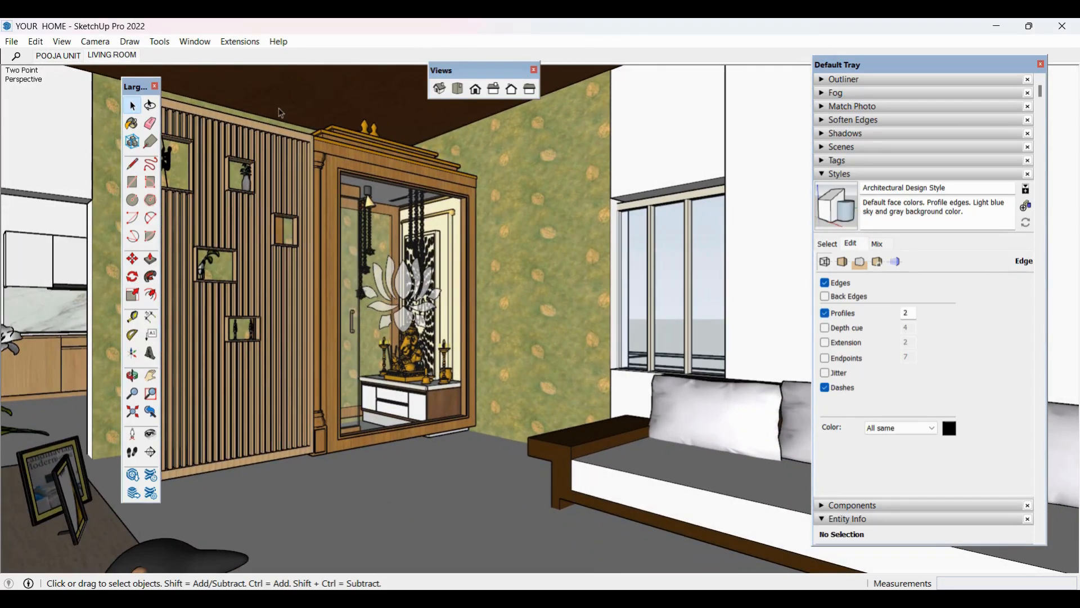
click(826, 284)
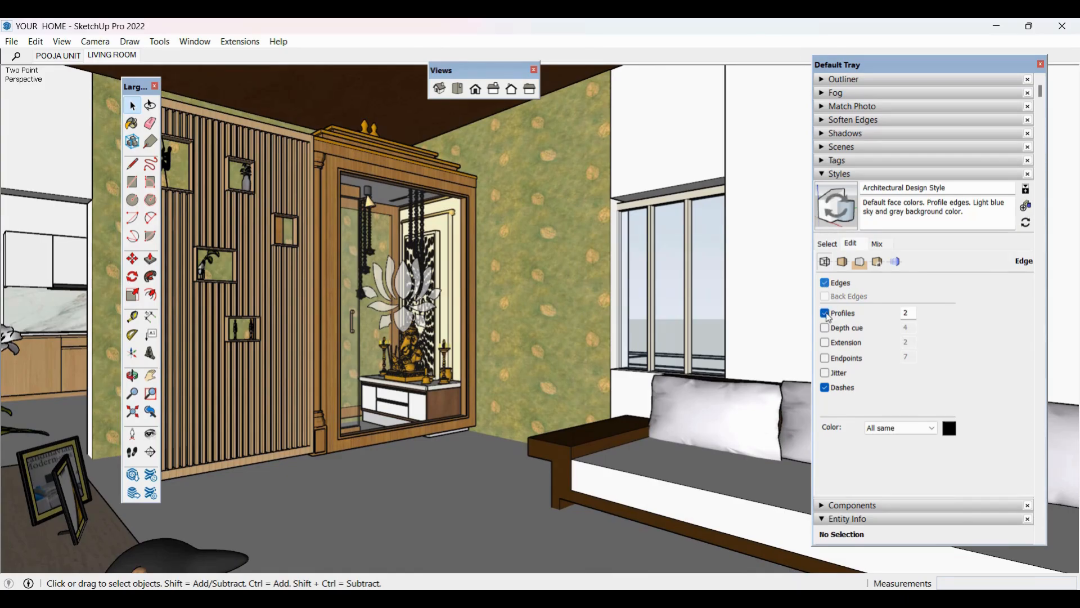
click(826, 314)
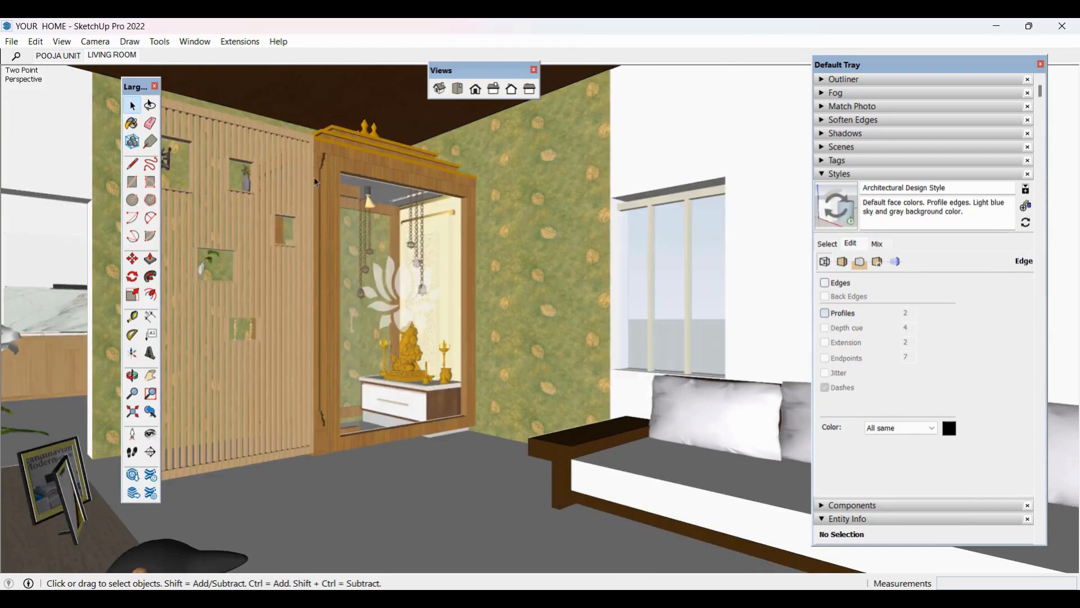
Step: Update the LIVING ROOM scene, saving the edge-free look as a new style
right_click(113, 58)
click(159, 115)
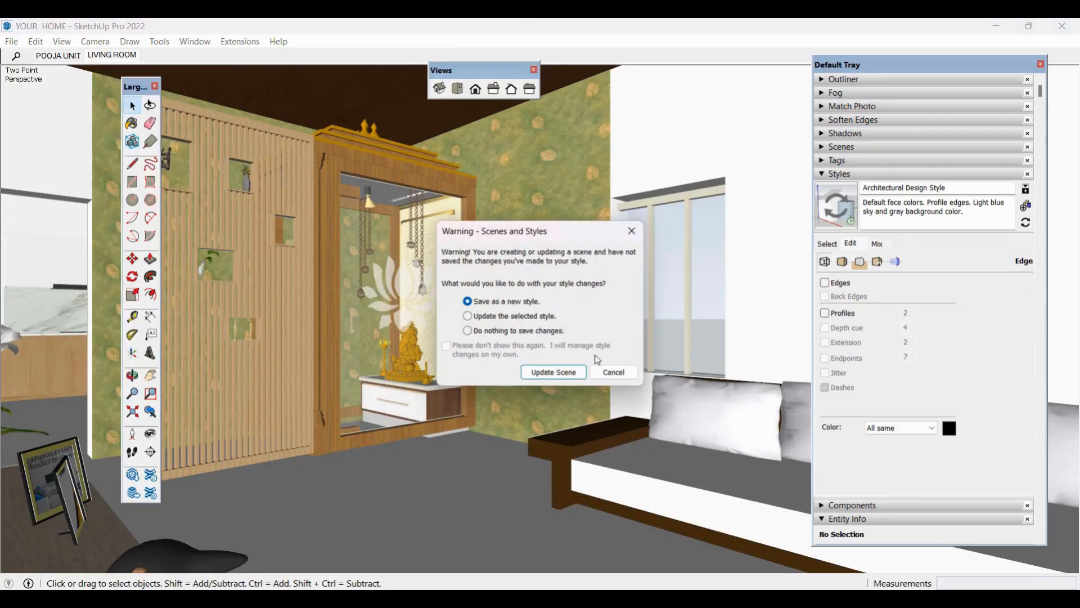
click(573, 374)
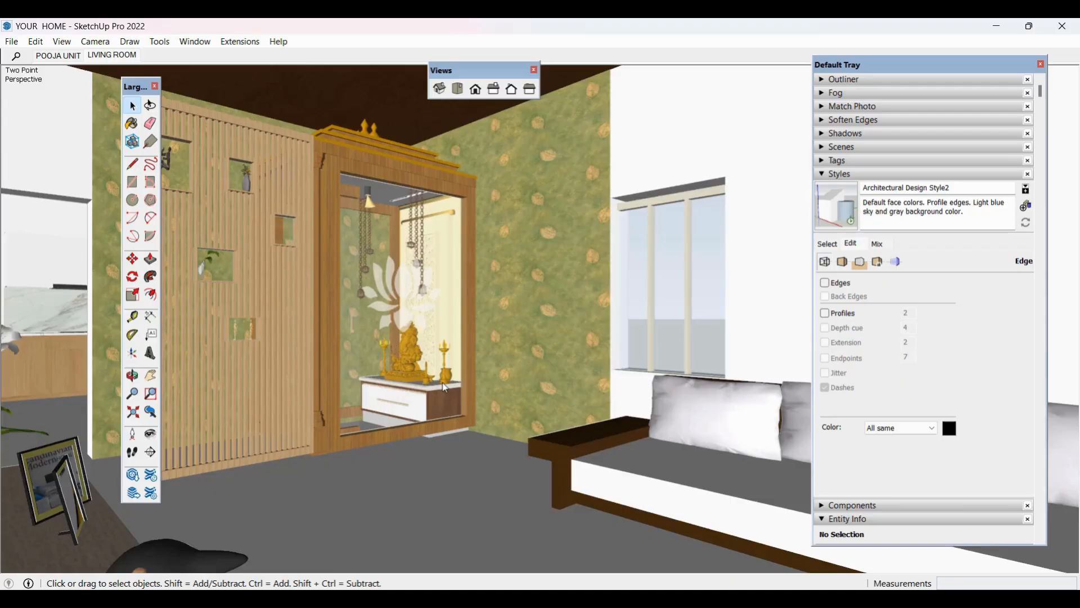
Step: Turn on Edges and Profiles in the current style with the outside of the house's entrance corner in view
middle_drag(445, 387, 402, 403)
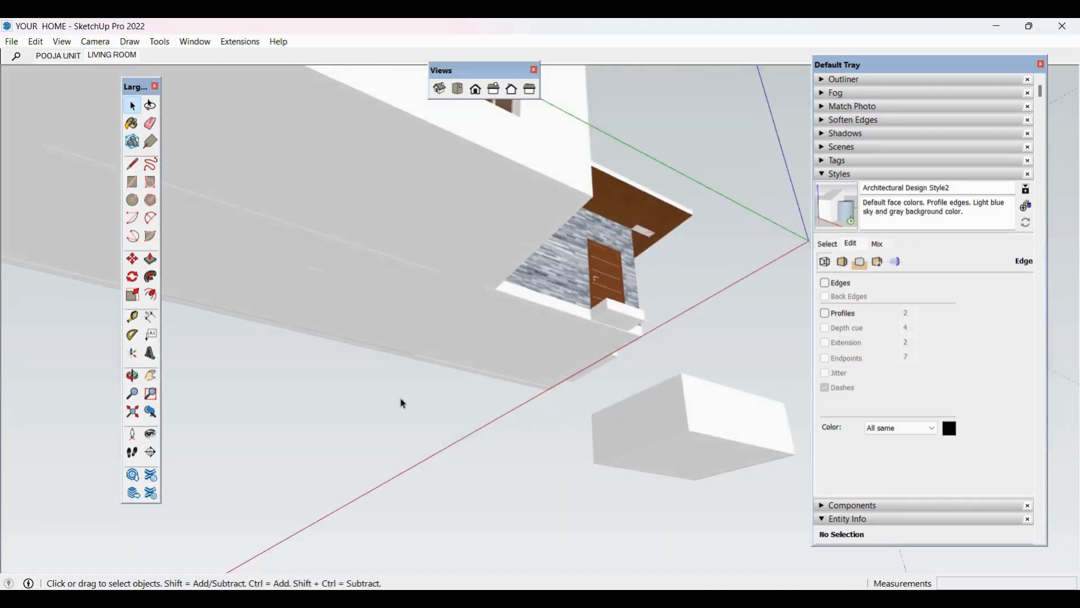
scroll(402, 403, down, 3)
middle_drag(648, 321, 242, 500)
scroll(646, 427, down, 1)
middle_drag(646, 427, 490, 315)
scroll(482, 320, up, 7)
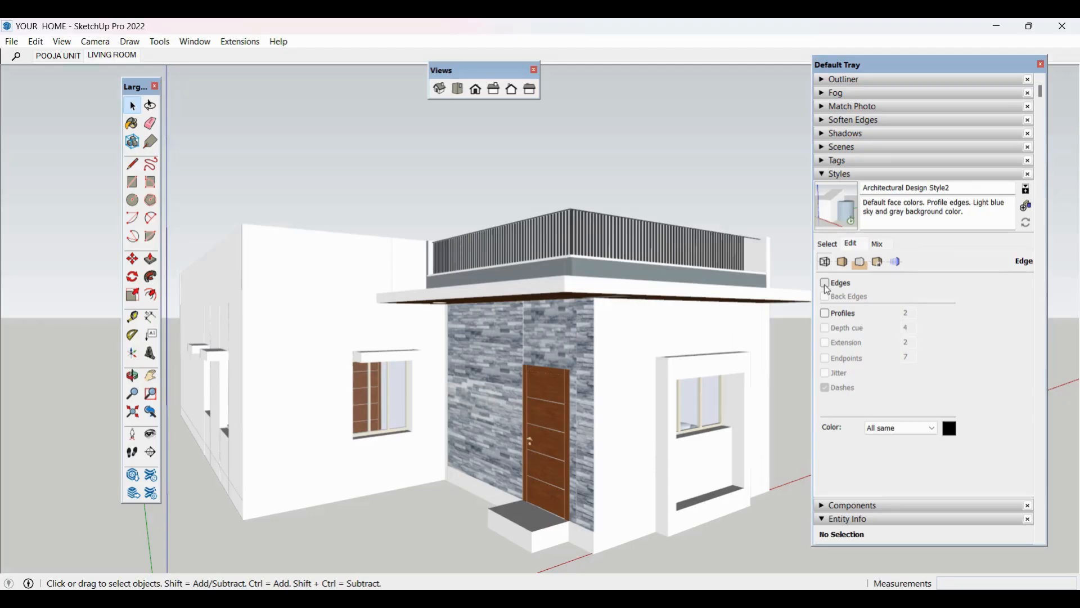
click(825, 284)
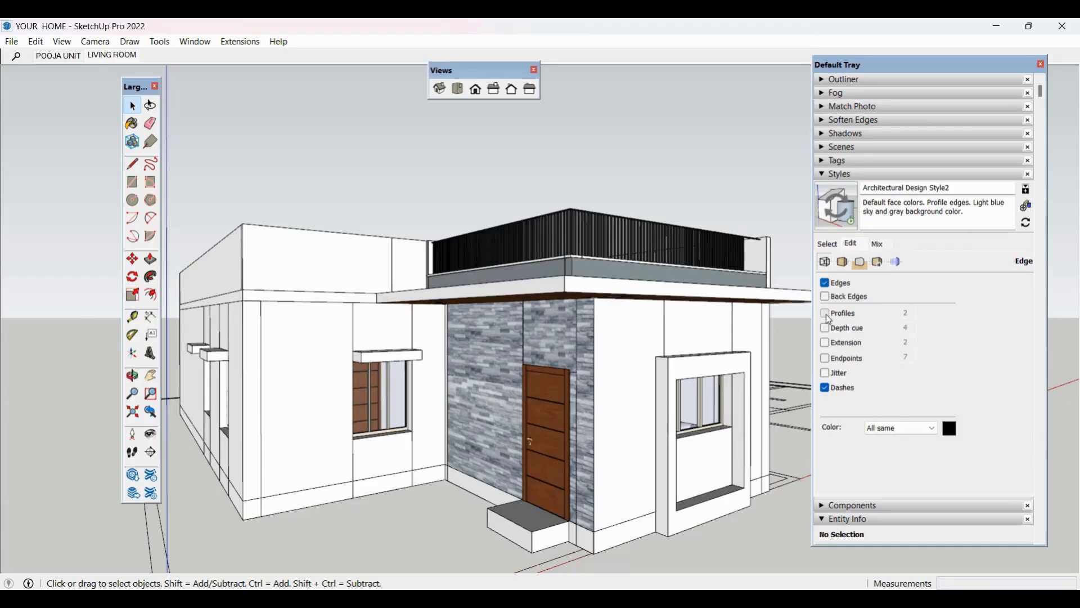
click(826, 313)
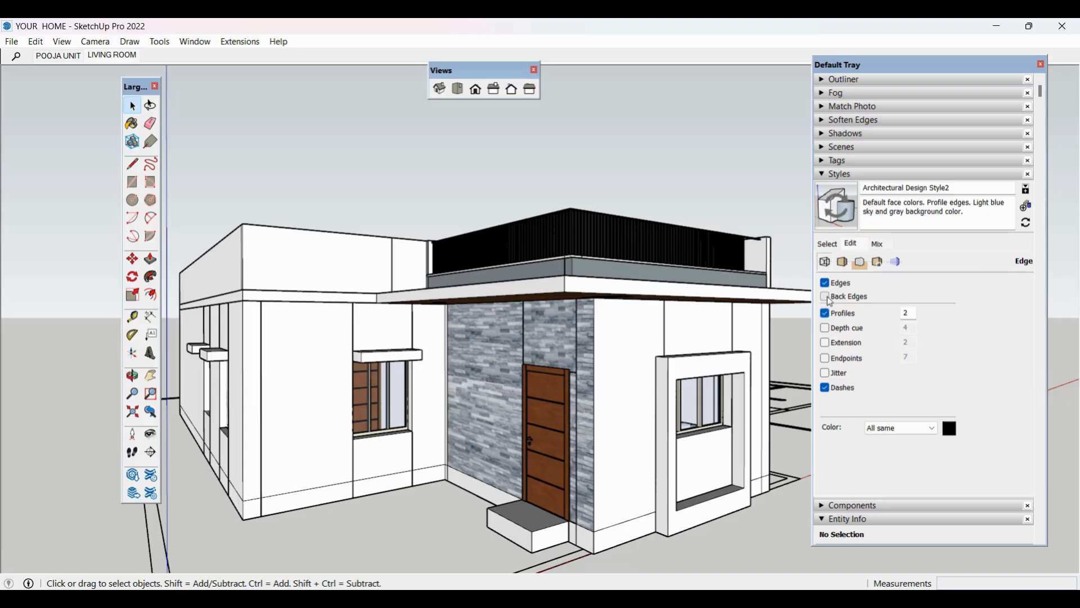
Step: Turn on Back Edges and Depth cue for the house, setting Depth cue to 6
click(830, 301)
middle_drag(535, 332, 537, 495)
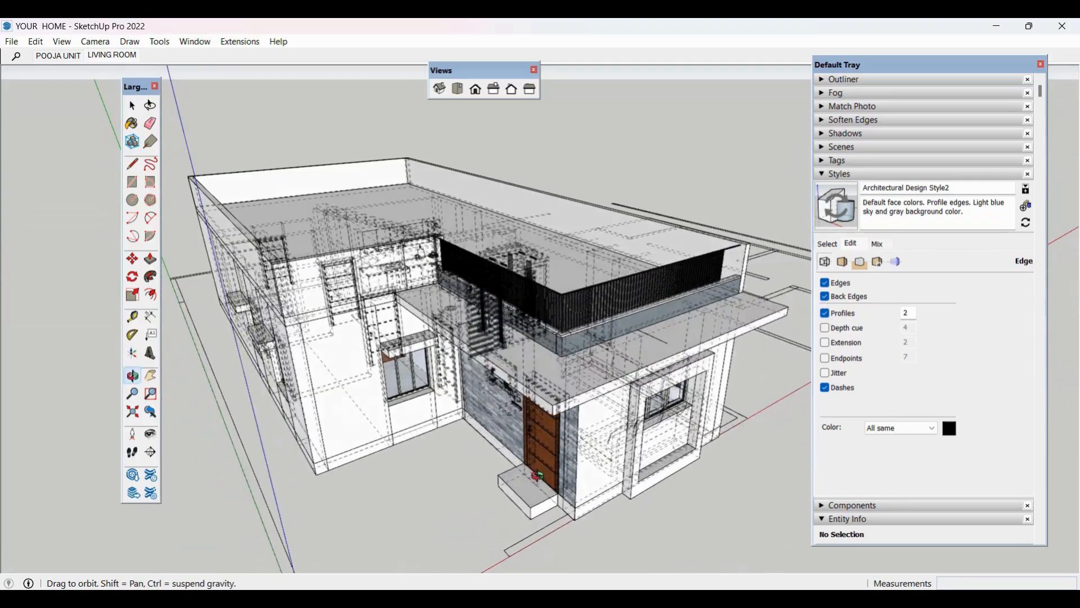
click(826, 328)
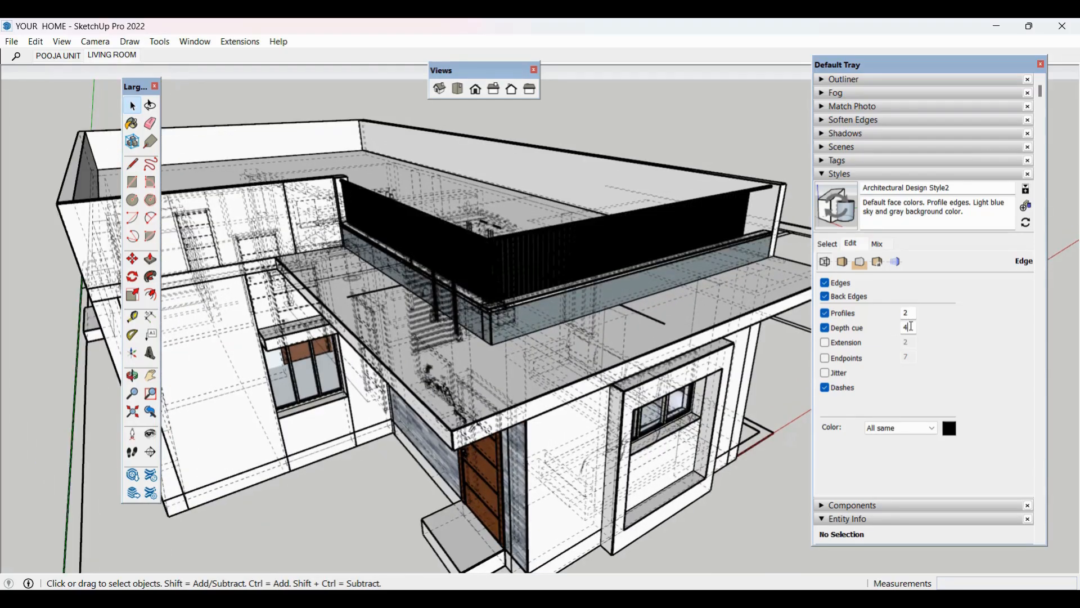
double_click(909, 327)
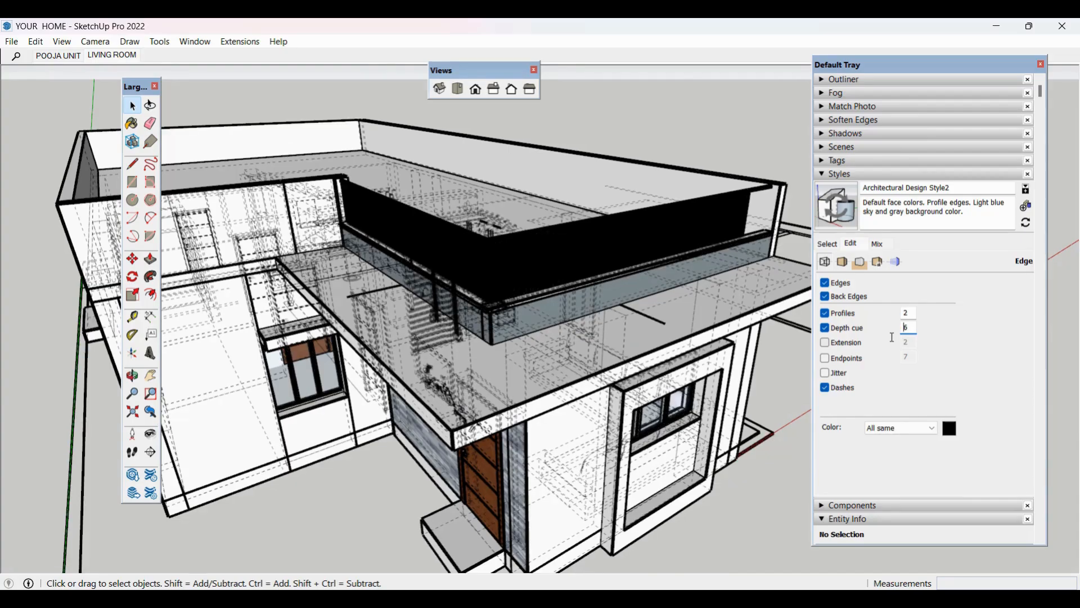
Step: Turn on Extension with a value of 10 and examine the edges up close at the entrance canopy's corner
scroll(455, 440, up, 3)
scroll(463, 444, up, 2)
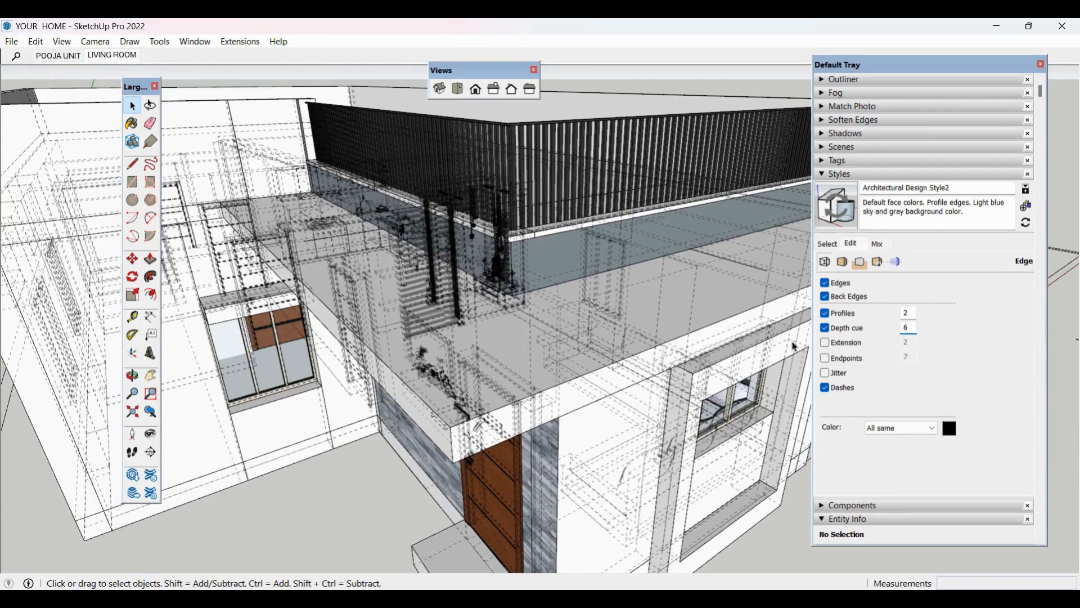
scroll(467, 458, up, 2)
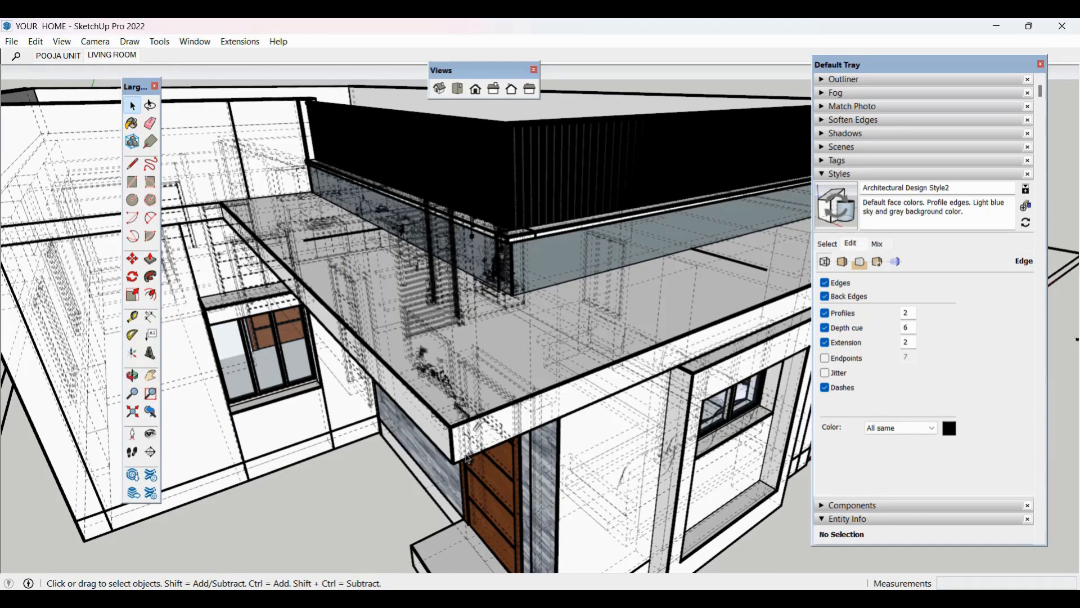
scroll(447, 438, up, 3)
scroll(461, 429, up, 1)
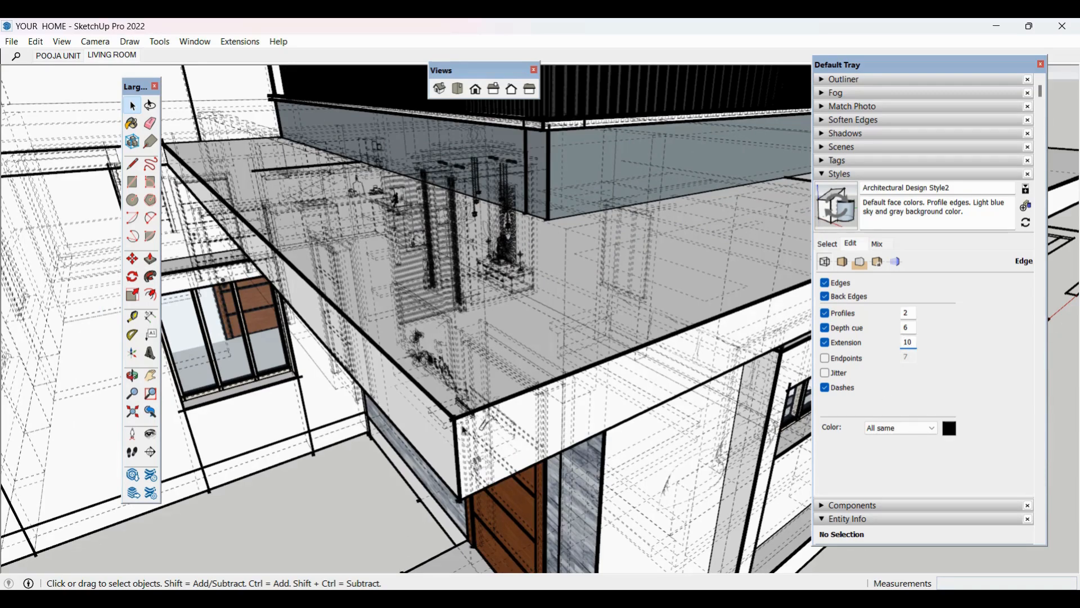
scroll(369, 298, up, 3)
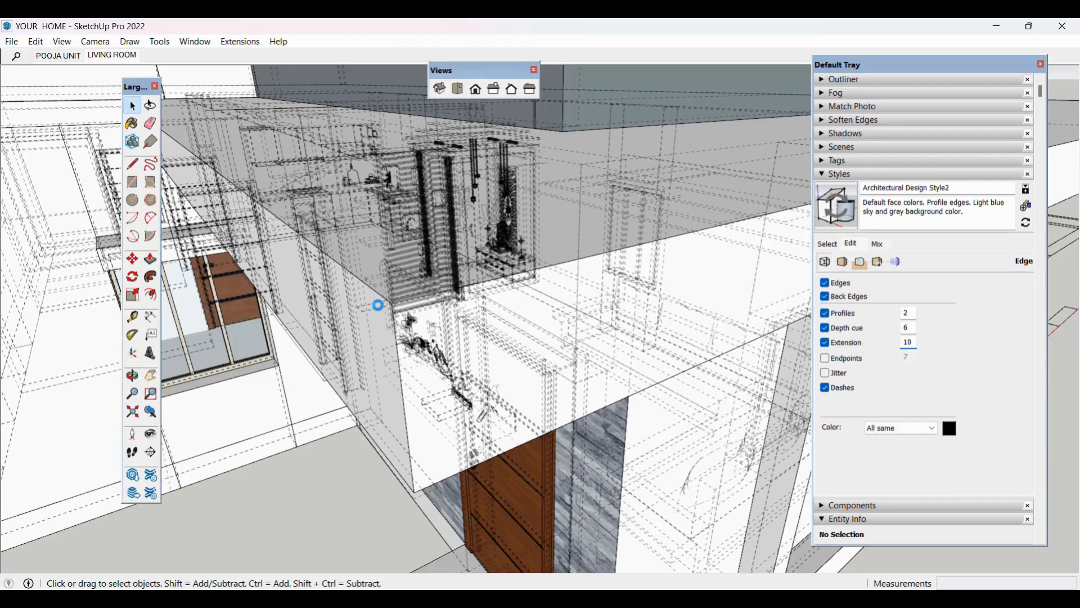
Step: Turn on Endpoints and Jitter, turn off Back Edges, and bring the whole entrance side into view
click(827, 360)
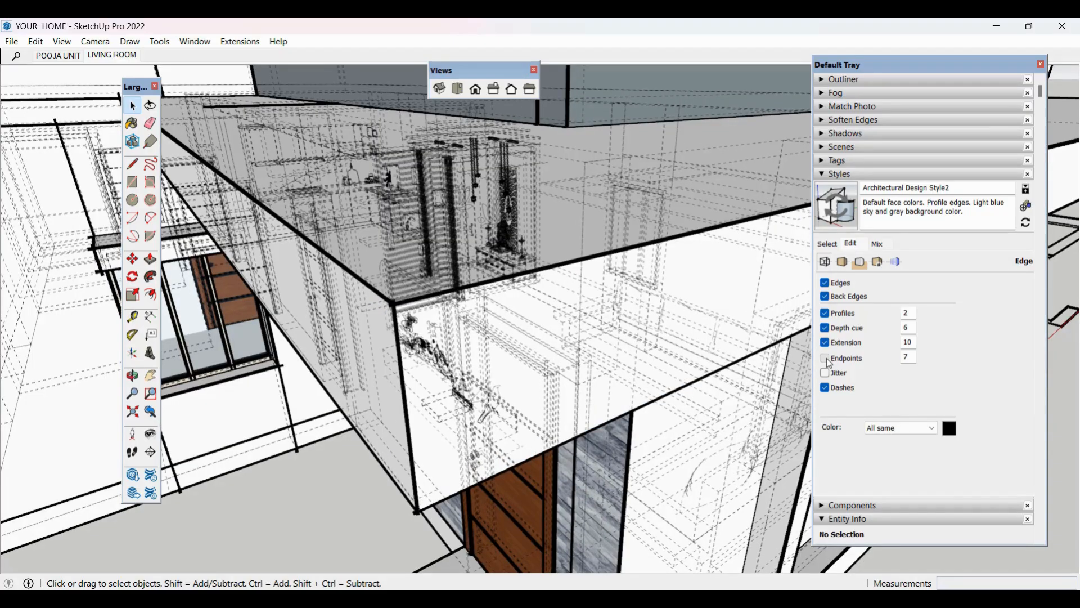
click(828, 373)
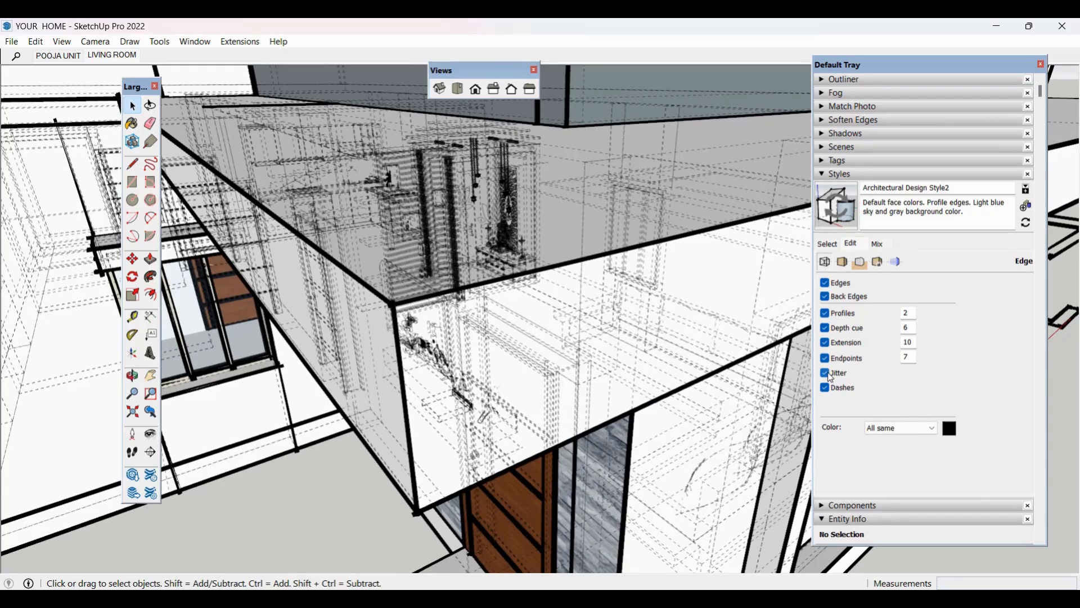
click(825, 297)
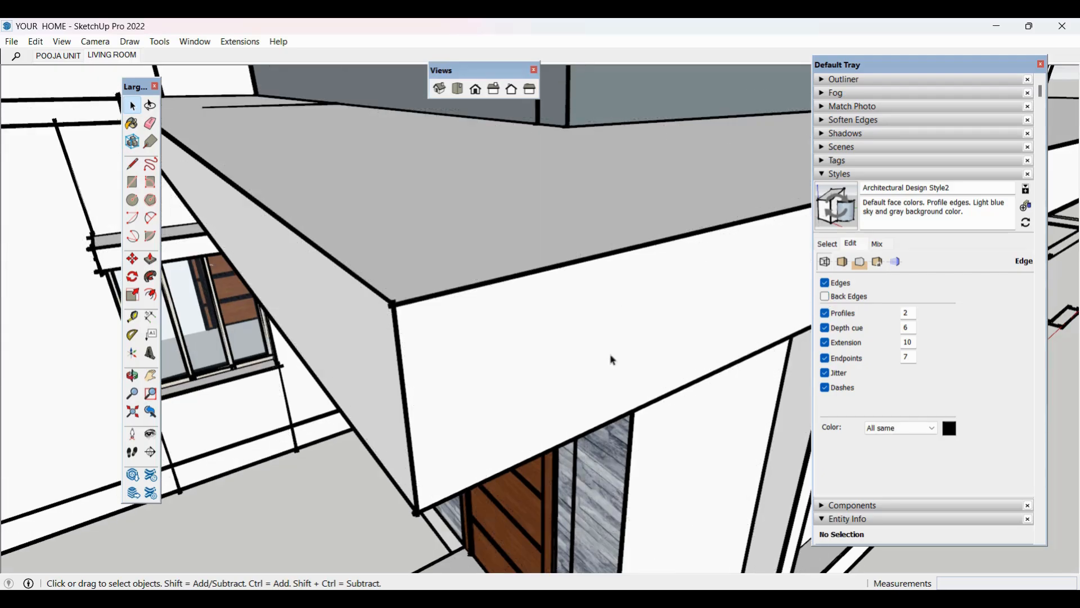
scroll(613, 360, down, 10)
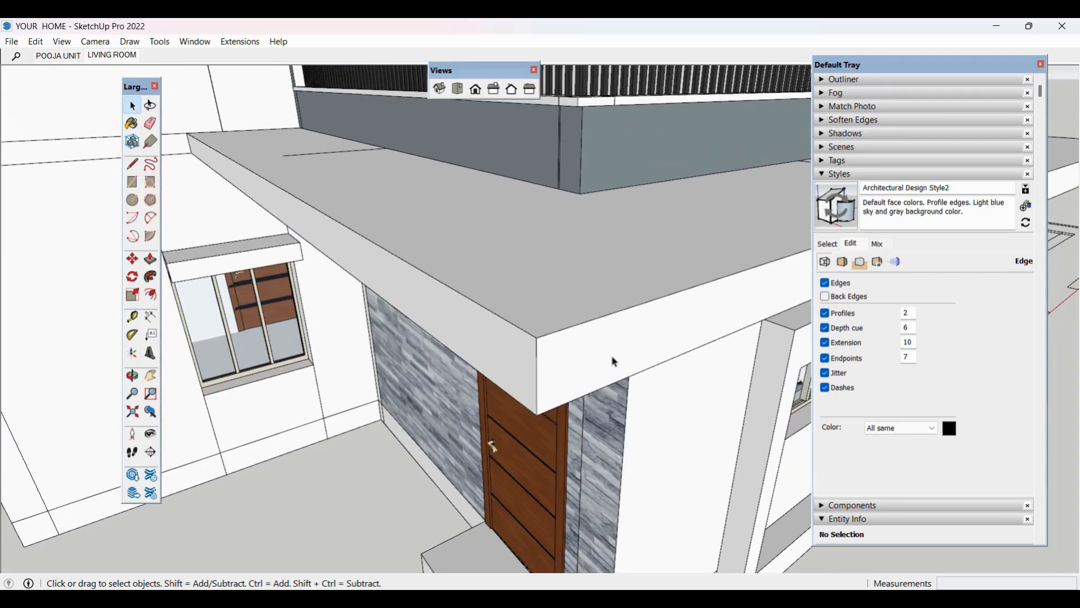
scroll(494, 346, down, 8)
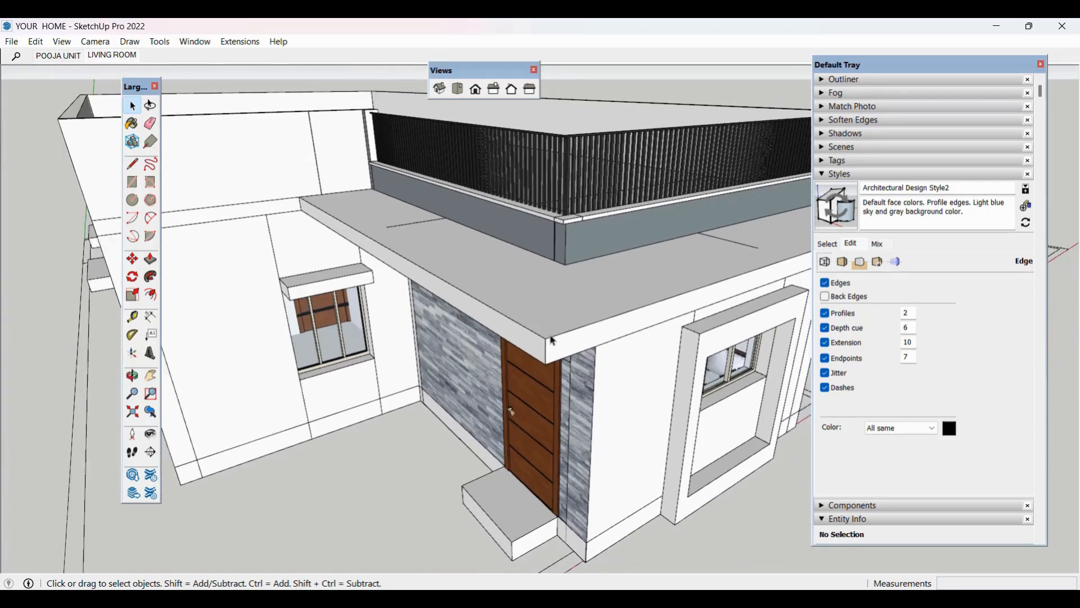
middle_drag(571, 413, 576, 329)
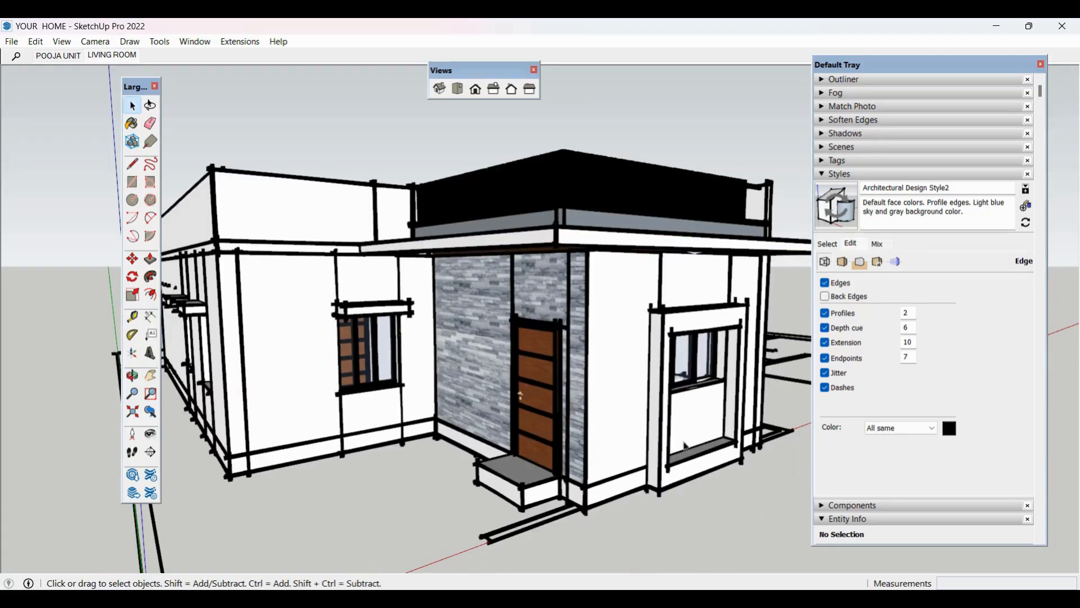
Step: Change the color of all edges to golden yellow, choosing the hue on the color wheel and raising its brightness
click(951, 431)
click(413, 261)
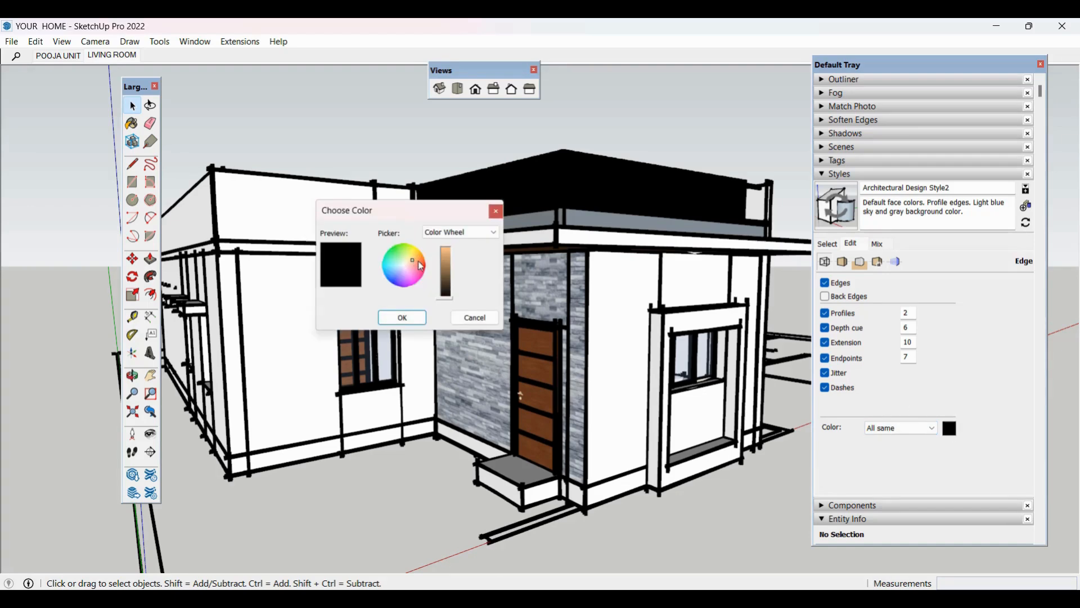
click(407, 318)
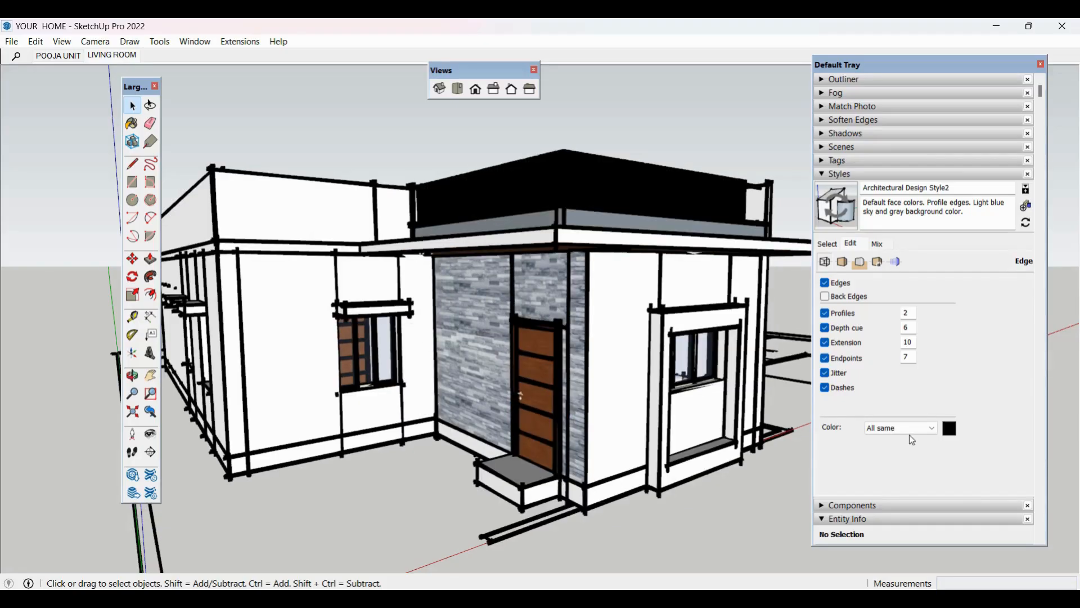
click(950, 429)
click(414, 256)
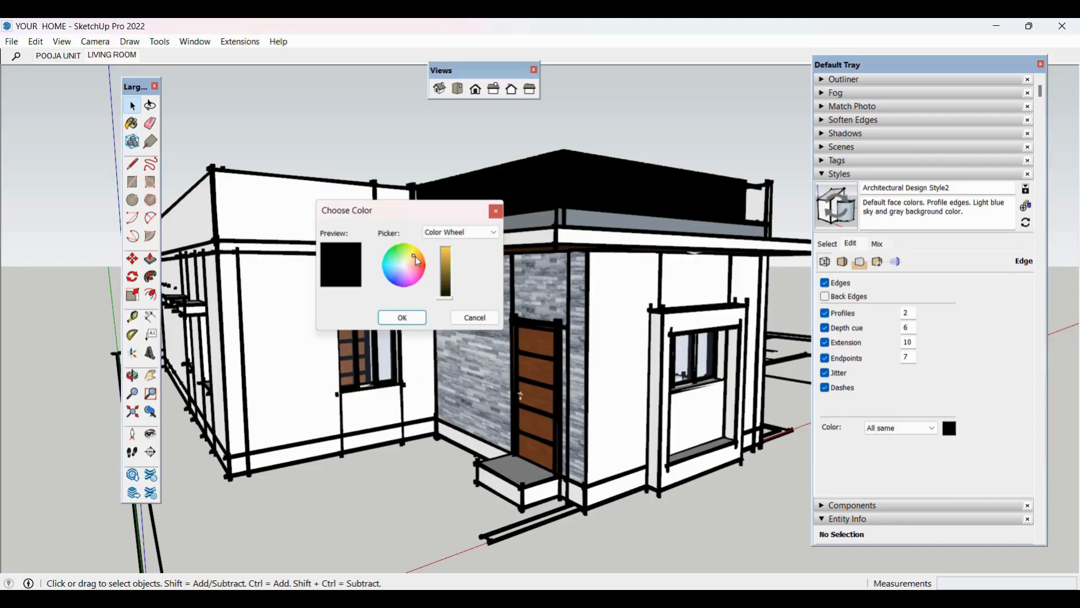
click(446, 250)
click(403, 318)
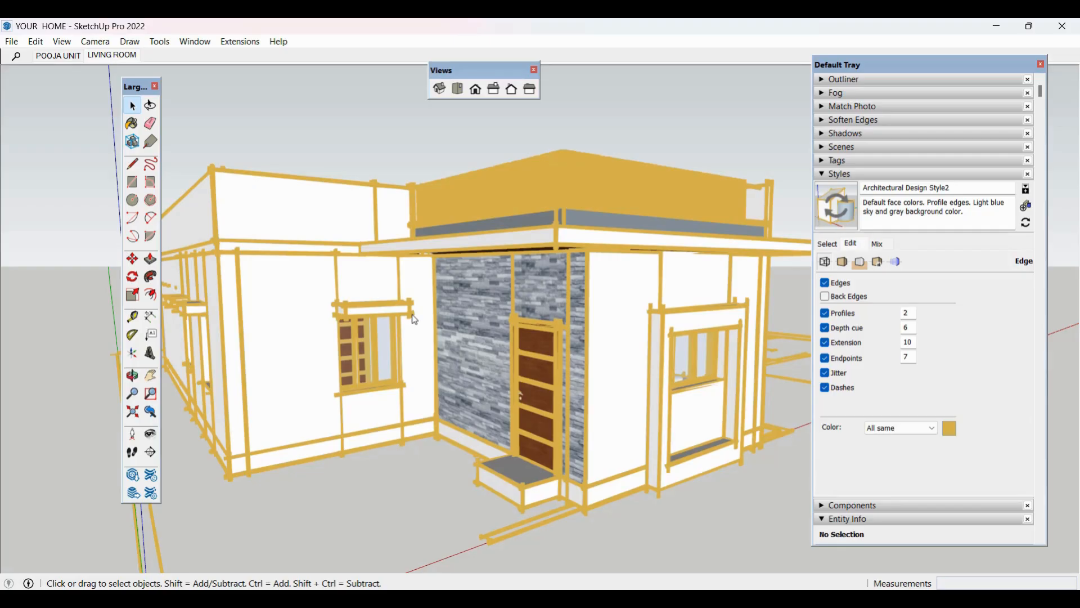
click(63, 42)
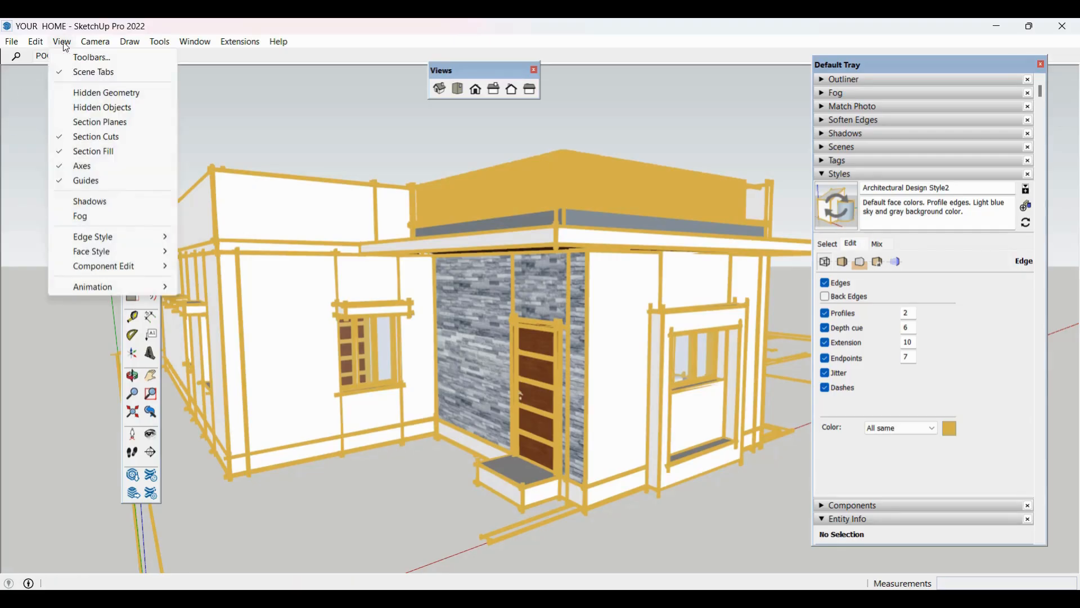
mouse_move(124, 236)
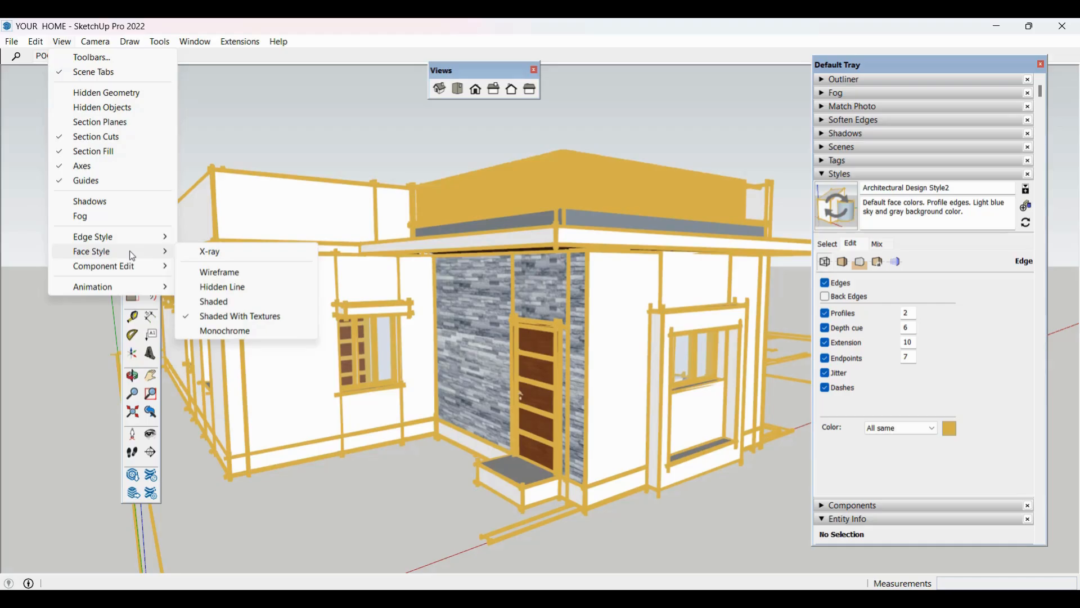
click(723, 131)
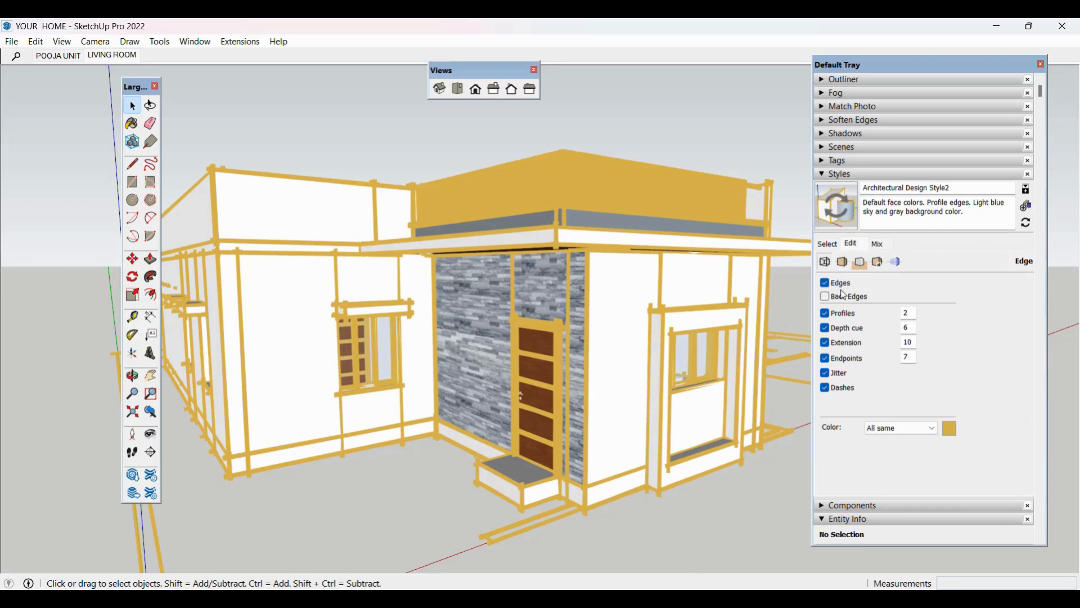
Step: Turn off Depth cue, Extension, Endpoints, Jitter and Dashes, keeping only Edges and Profiles on
click(825, 343)
click(826, 356)
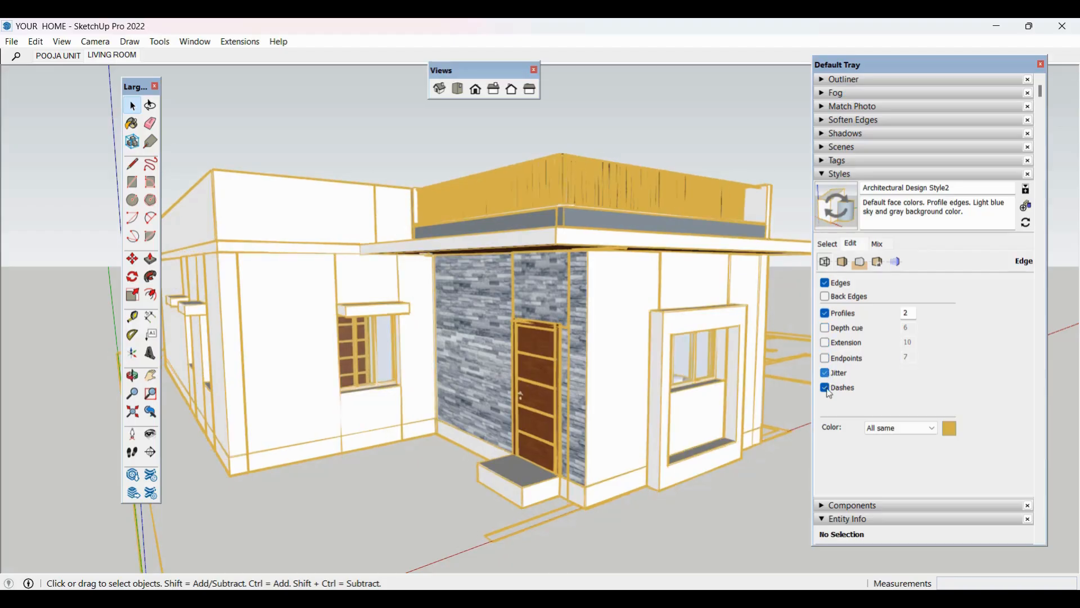
click(826, 388)
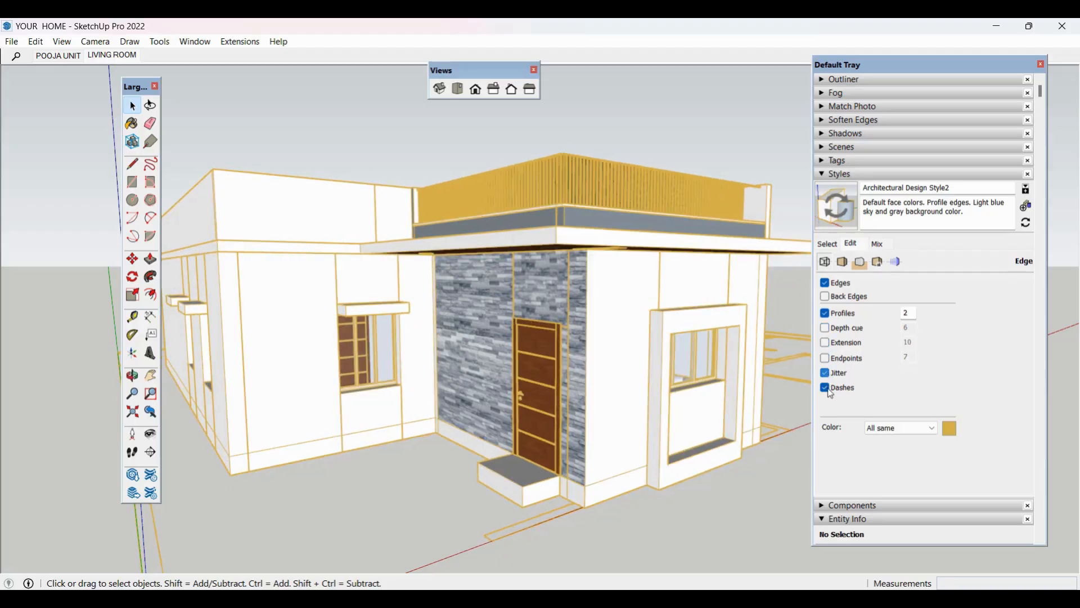
Step: Set the color of all edges to black by lowering the brightness fully
click(950, 429)
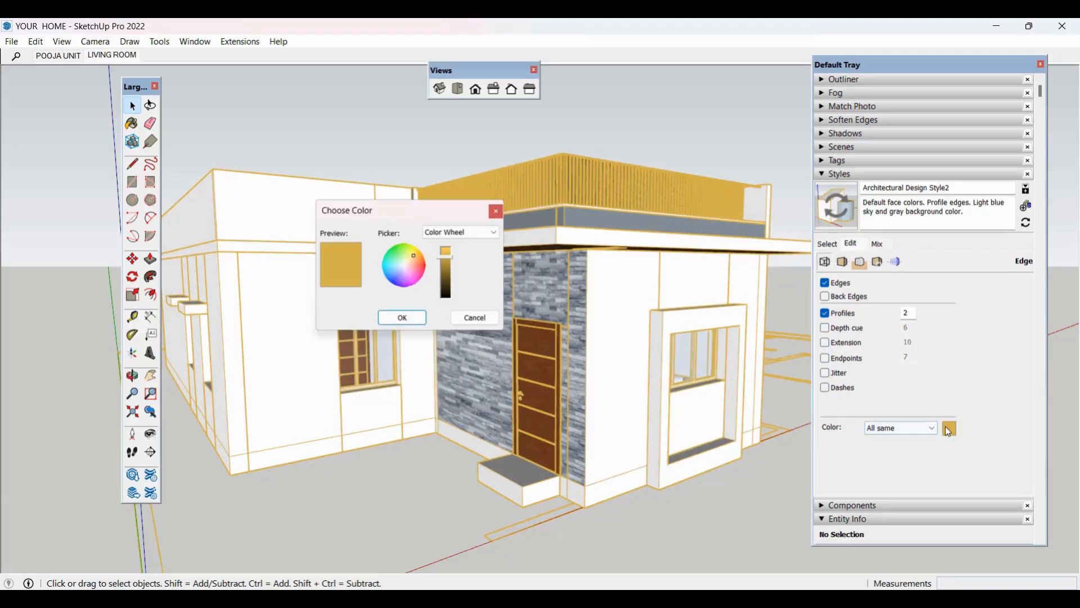
click(448, 302)
click(401, 318)
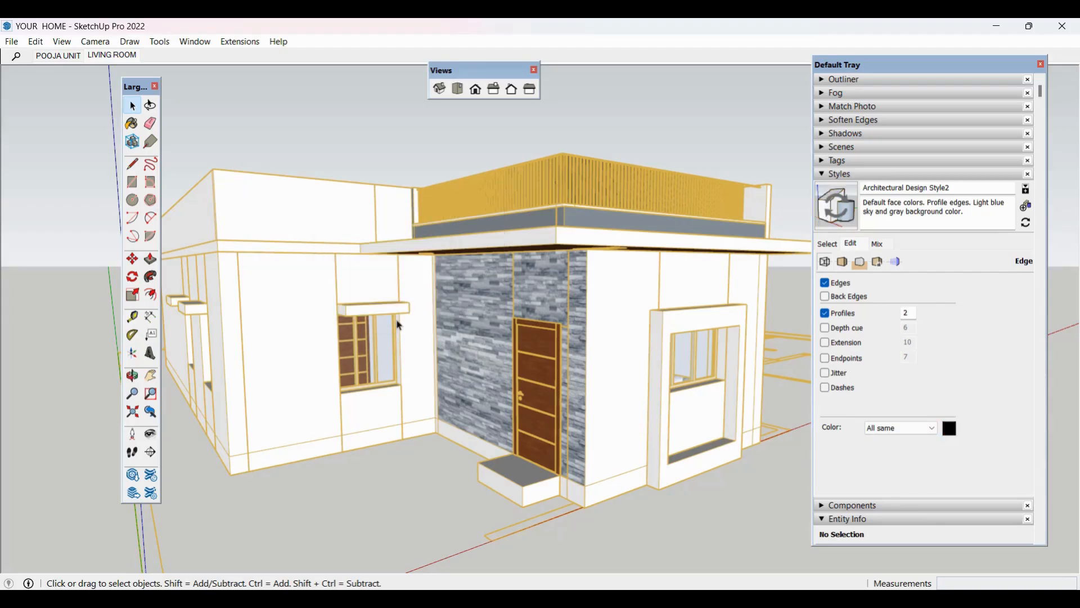
Step: Open the style's face settings and display the house in wireframe mode
click(845, 264)
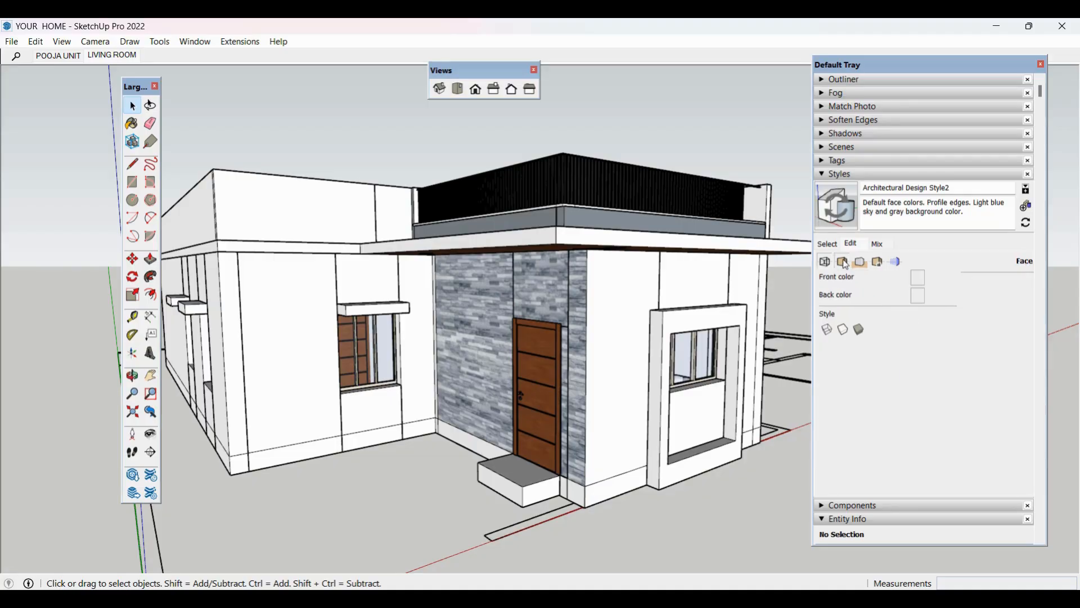
click(833, 335)
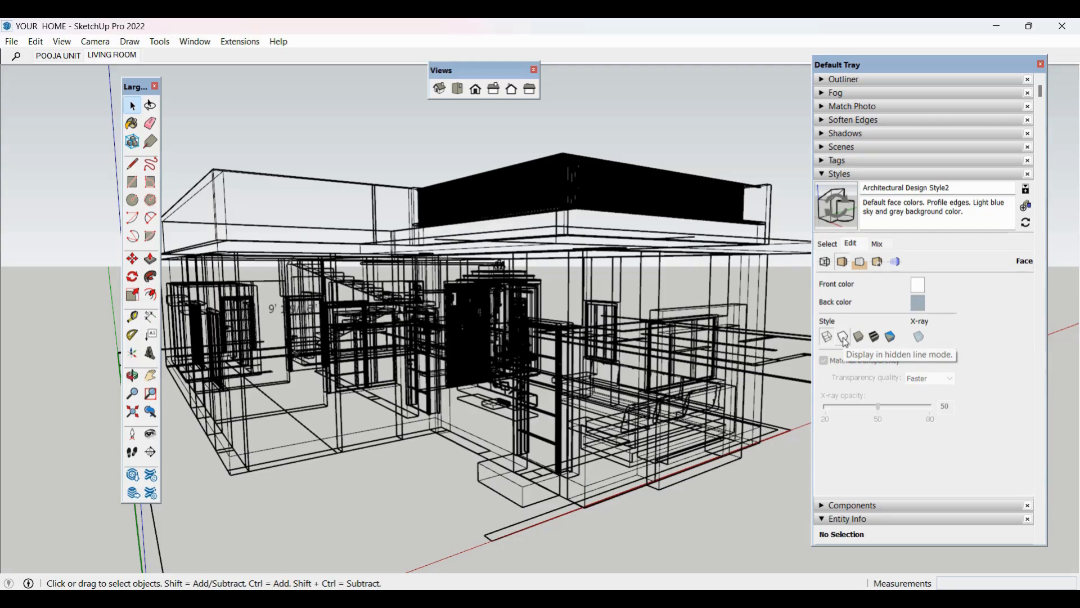
Step: Try the hidden line and shaded face styles, and display the house shaded with textures around the stone-clad entrance wall
click(844, 337)
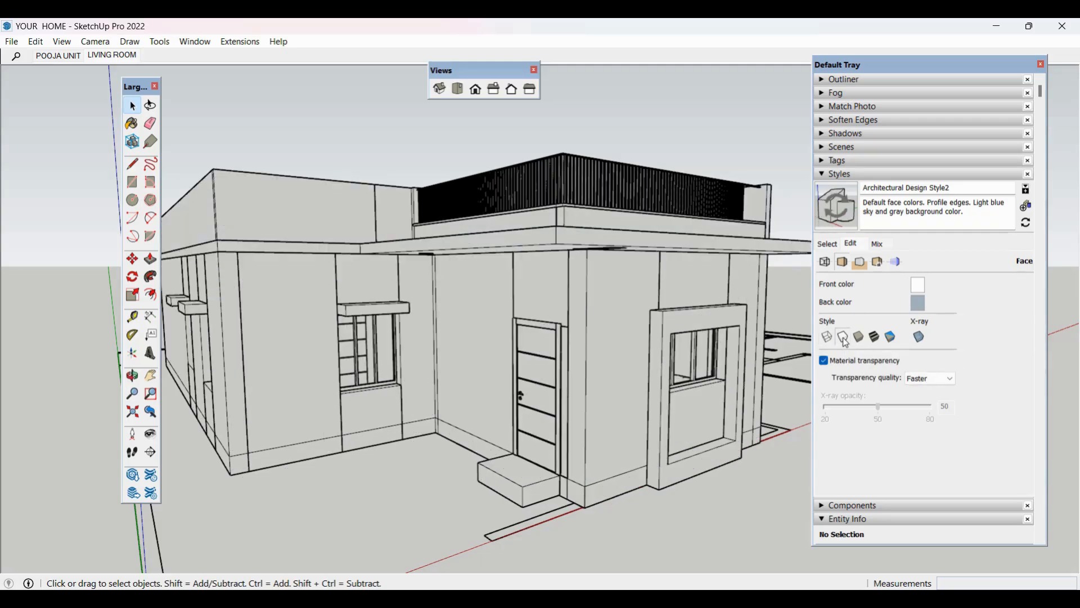
click(861, 337)
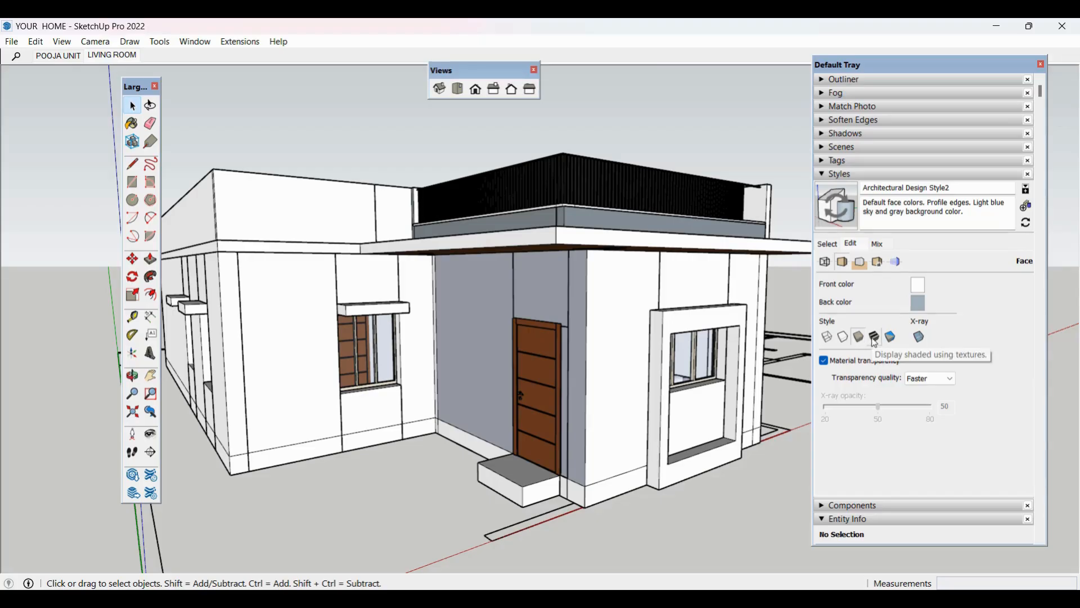
click(875, 339)
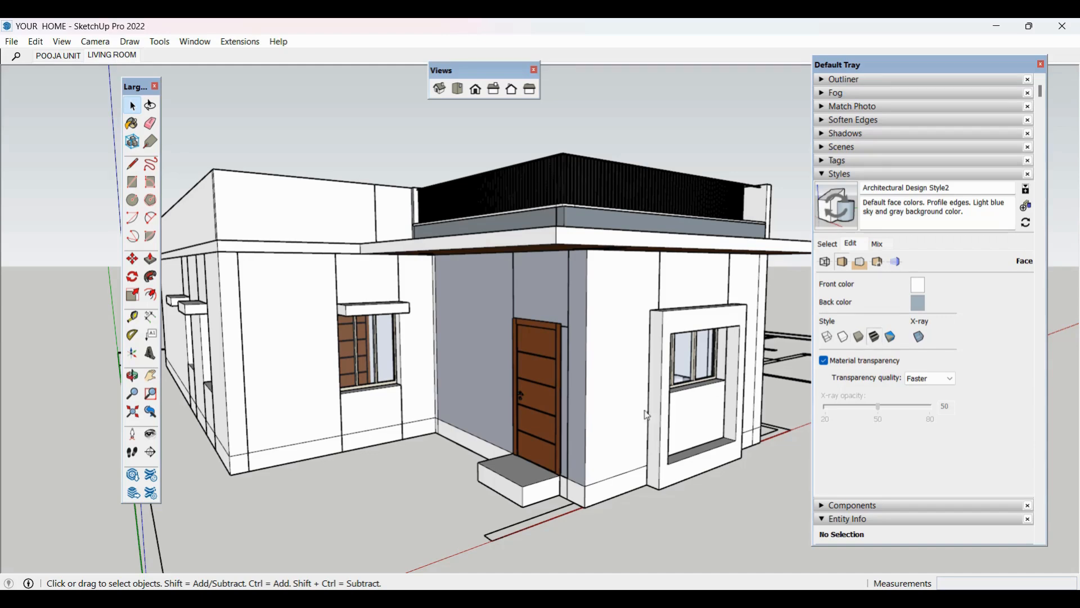
scroll(535, 462, up, 2)
scroll(534, 462, up, 1)
middle_drag(535, 463, 572, 455)
scroll(572, 235, up, 3)
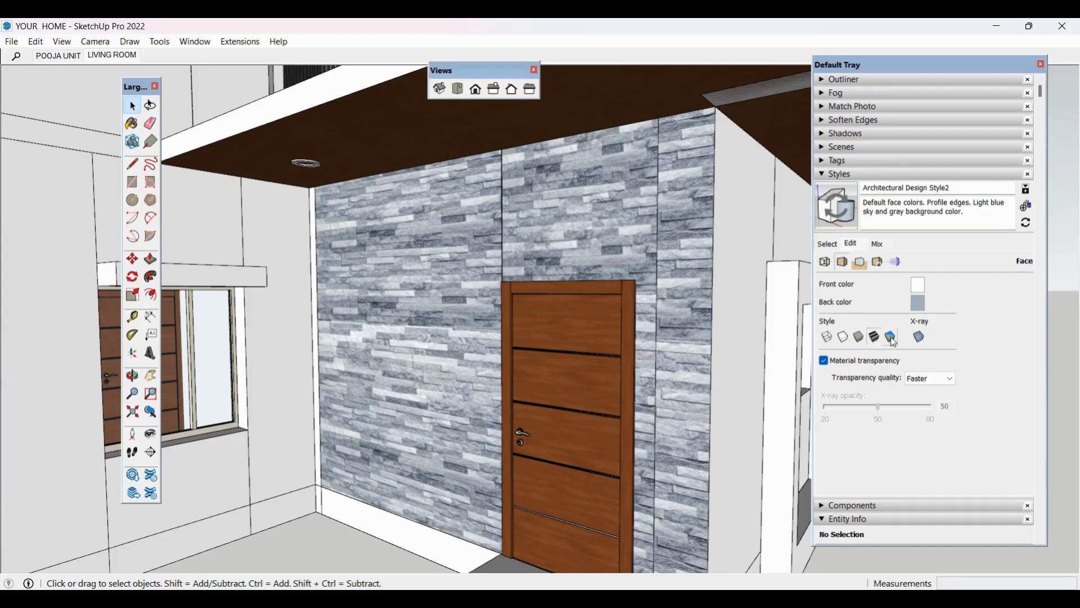
Step: Switch the faces to monochrome display and turn on X-ray to see through the walls of the house
click(890, 337)
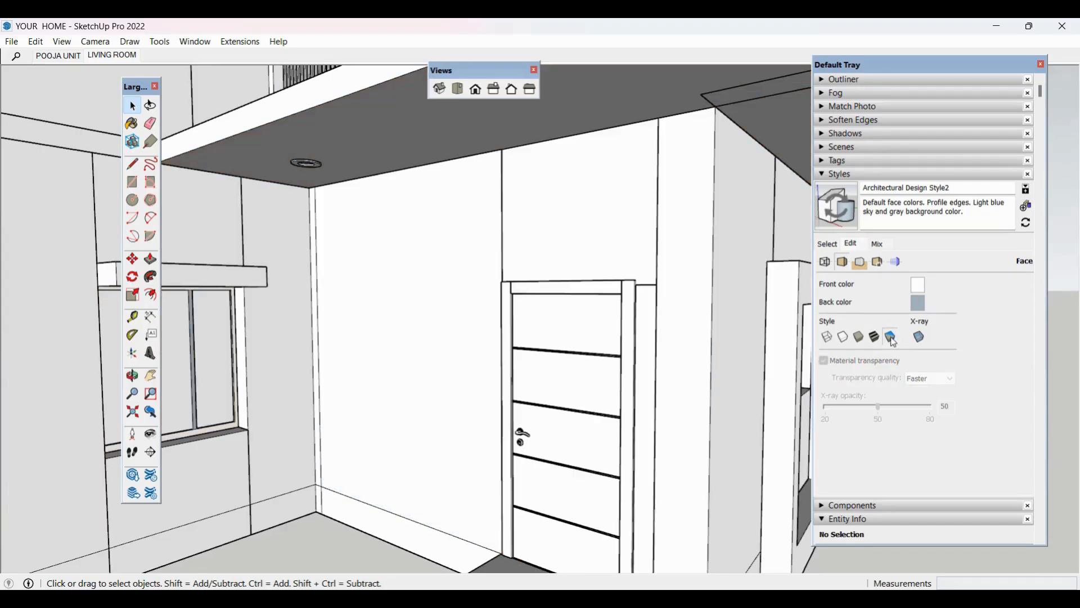
click(895, 336)
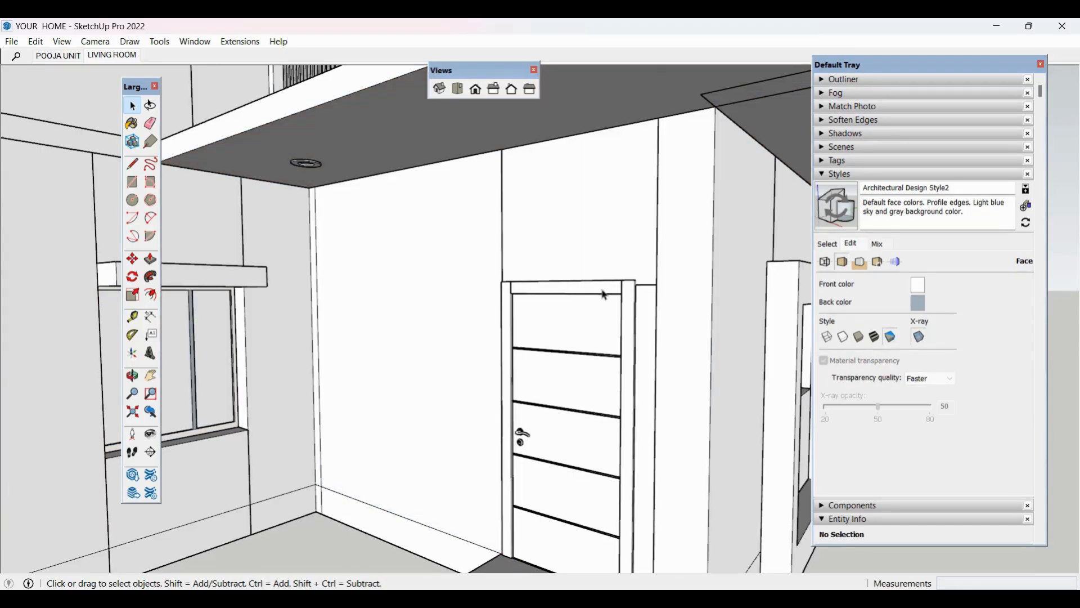
scroll(605, 294, down, 6)
scroll(603, 295, down, 8)
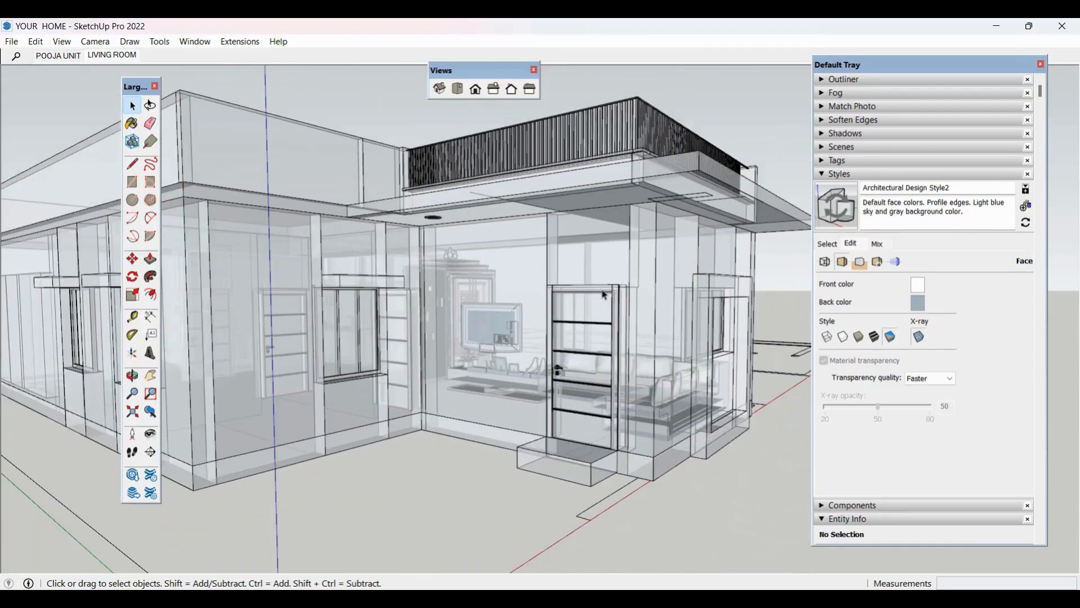
mouse_move(544, 314)
middle_down()
mouse_move(528, 244)
mouse_move(541, 281)
middle_up()
scroll(564, 281, up, 3)
scroll(567, 282, up, 6)
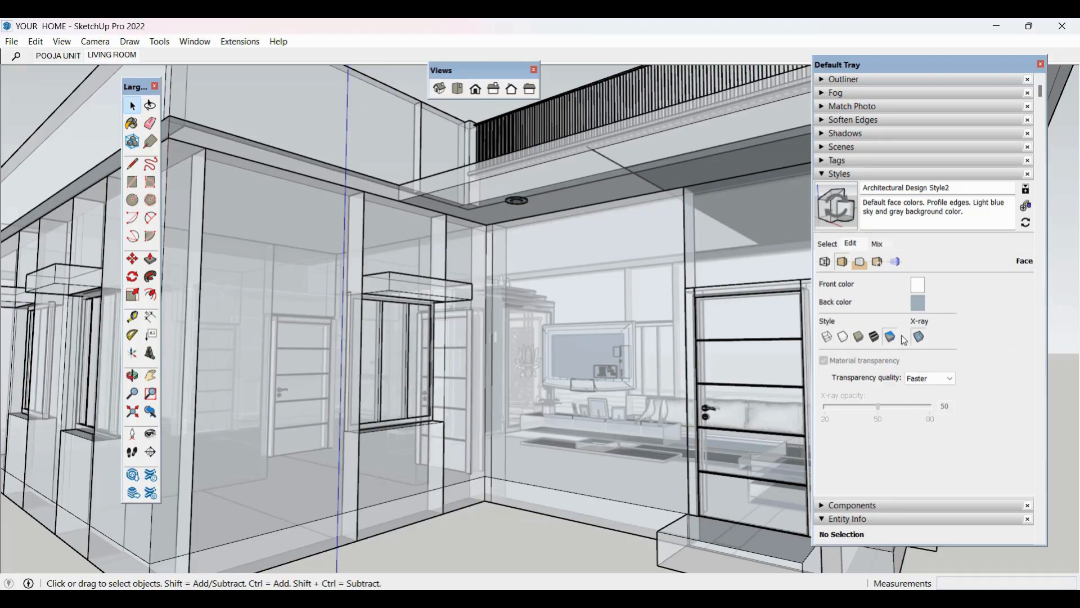
Step: Display the faces shaded with textures again and turn off X-ray mode
click(875, 339)
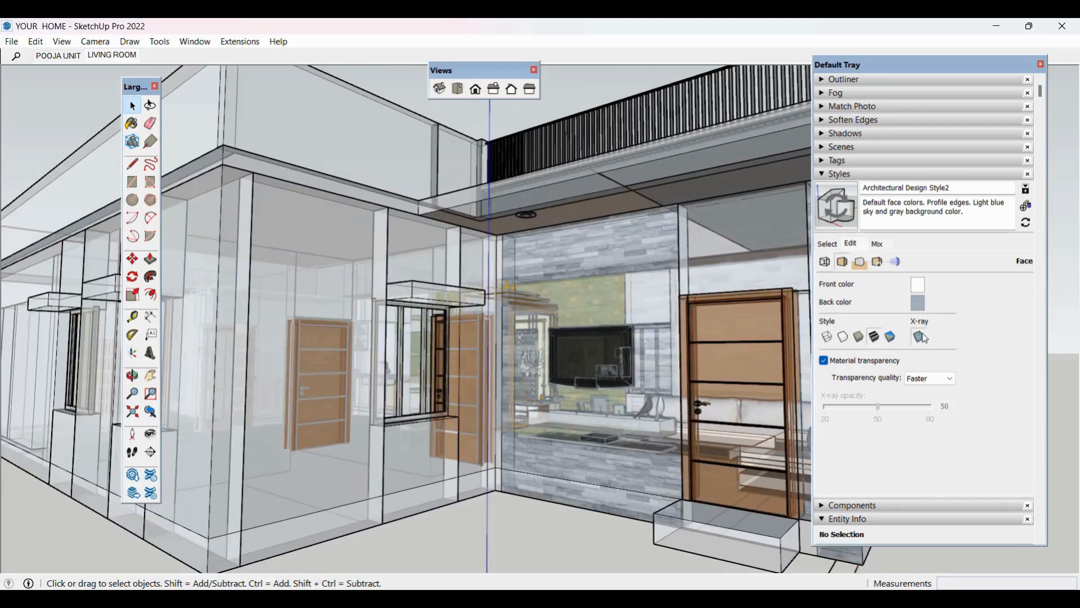
click(922, 337)
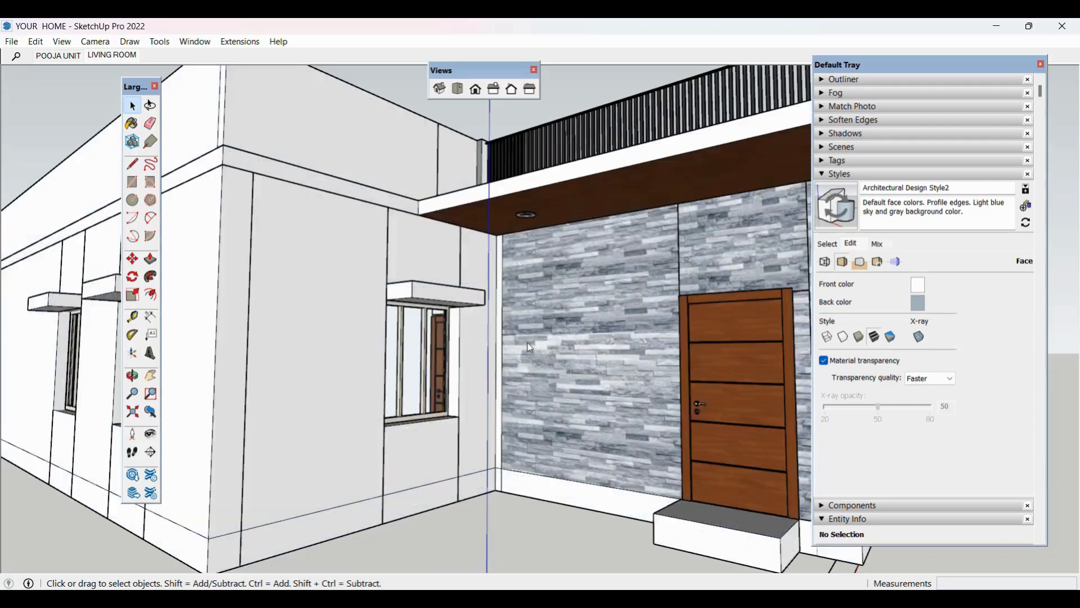
scroll(528, 342, down, 4)
scroll(502, 321, down, 2)
middle_drag(502, 321, 464, 467)
scroll(338, 436, down, 3)
scroll(556, 382, up, 3)
scroll(369, 388, up, 4)
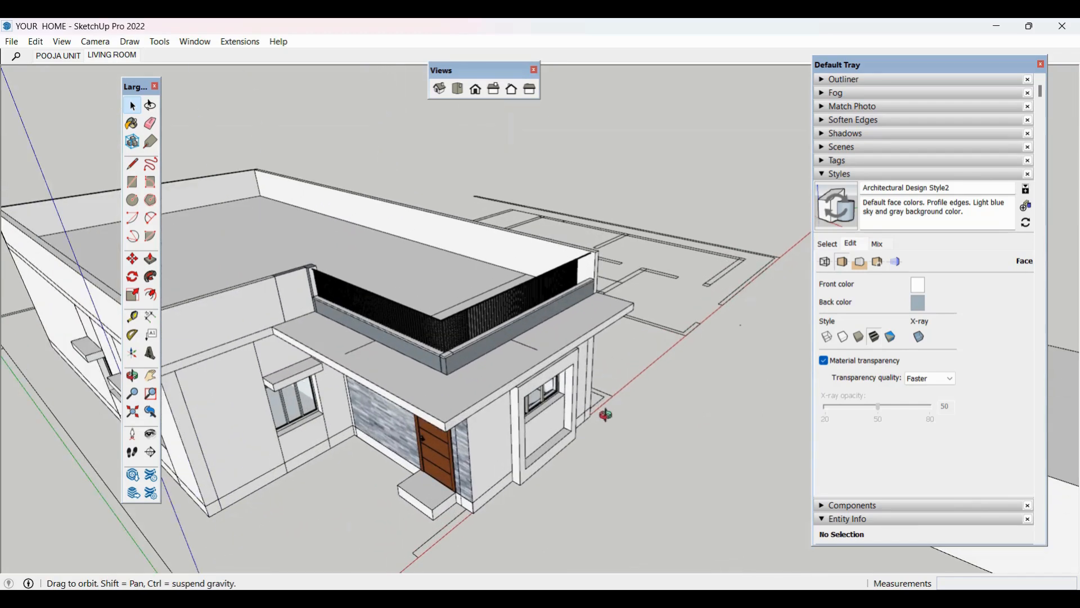
Step: Draw a freehand rectangle on the open ground in front of the house, beside the existing box
scroll(369, 388, down, 6)
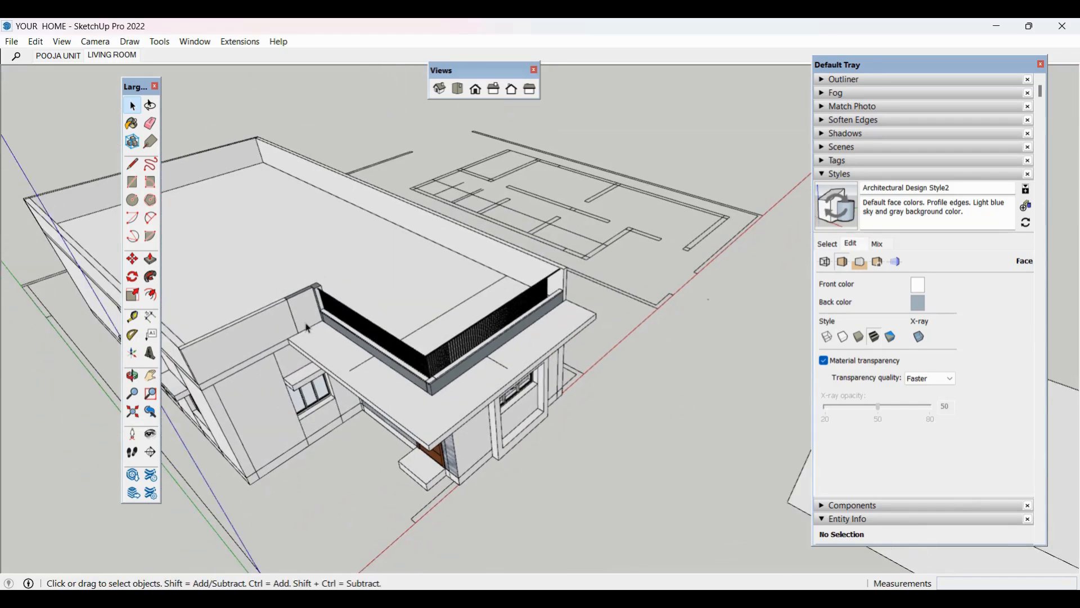
key(r)
click(430, 520)
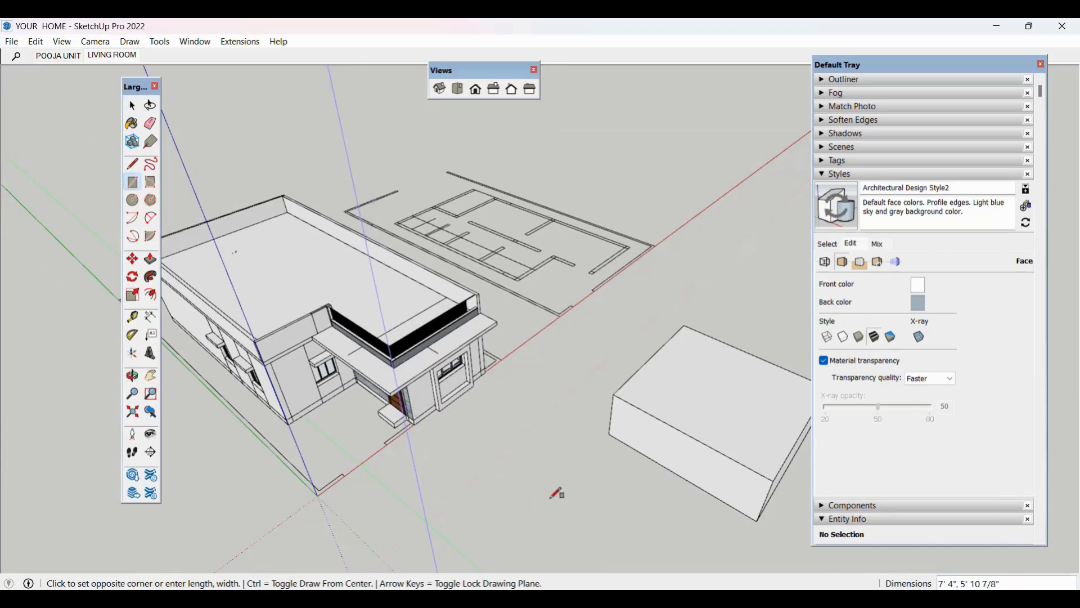
click(587, 493)
key(space)
scroll(492, 530, up, 3)
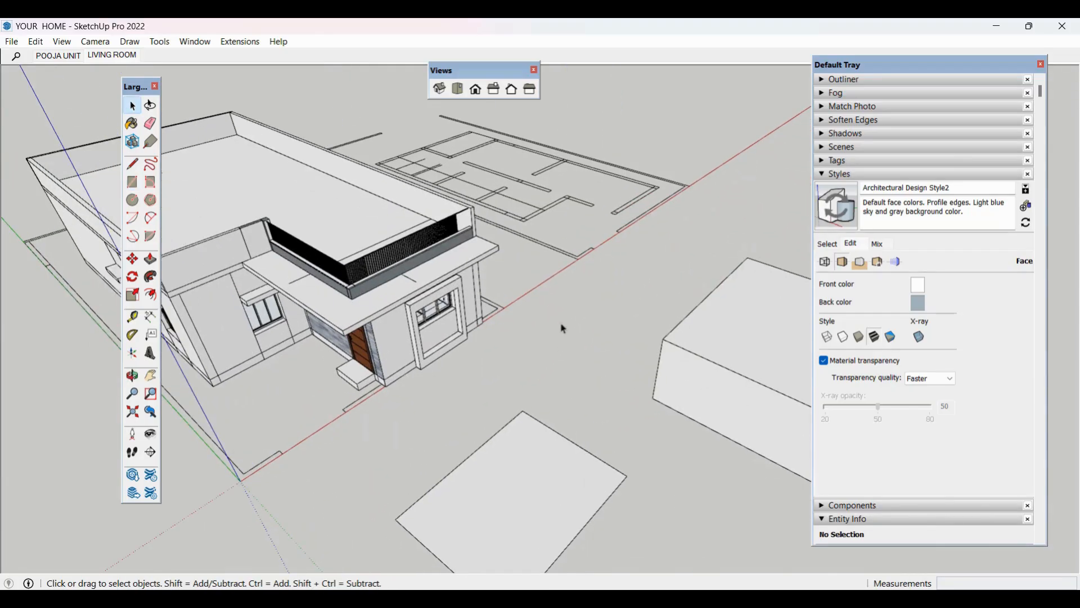
Step: Set the back face color to orange-brown using the color wheel
scroll(568, 308, down, 4)
scroll(552, 463, up, 3)
middle_drag(542, 444, 861, 284)
click(923, 302)
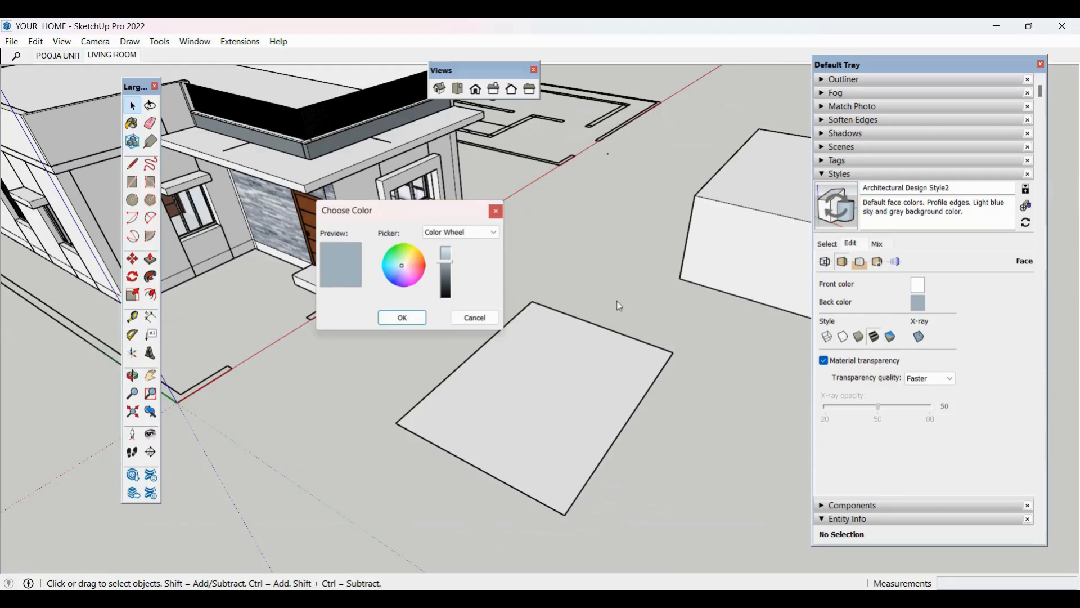
click(416, 259)
click(408, 316)
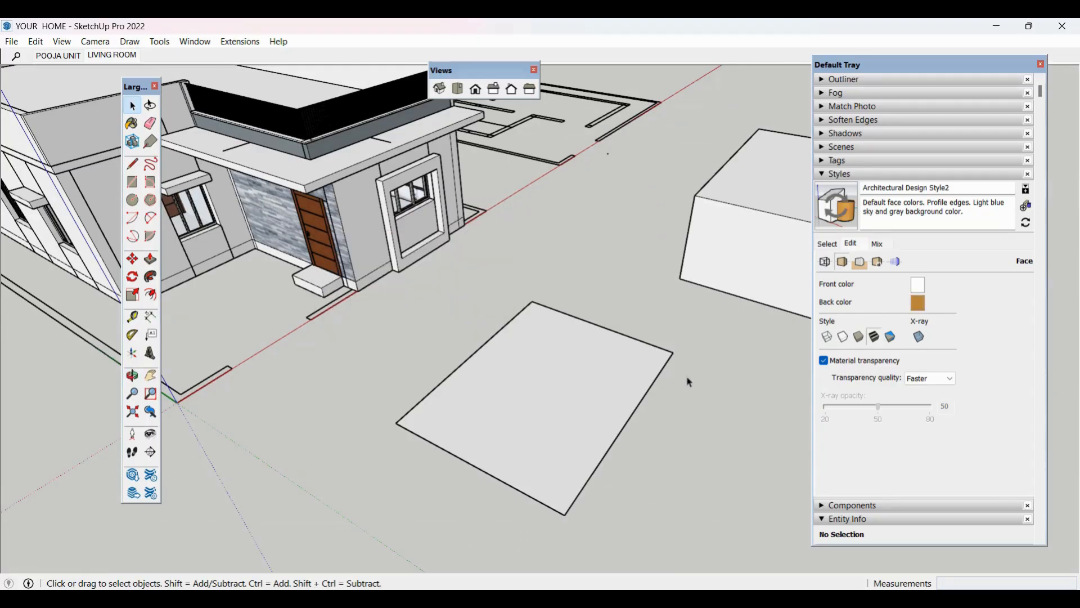
Step: Set the back face color to a muted blue-grey using the color wheel
scroll(691, 378, up, 4)
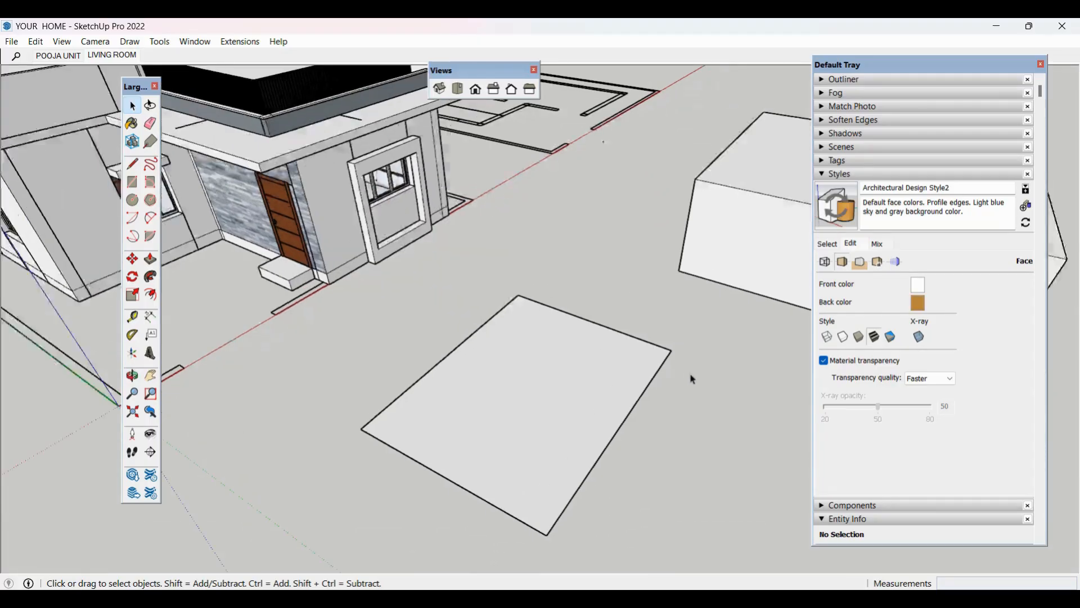
scroll(675, 425, down, 2)
middle_drag(636, 468, 672, 428)
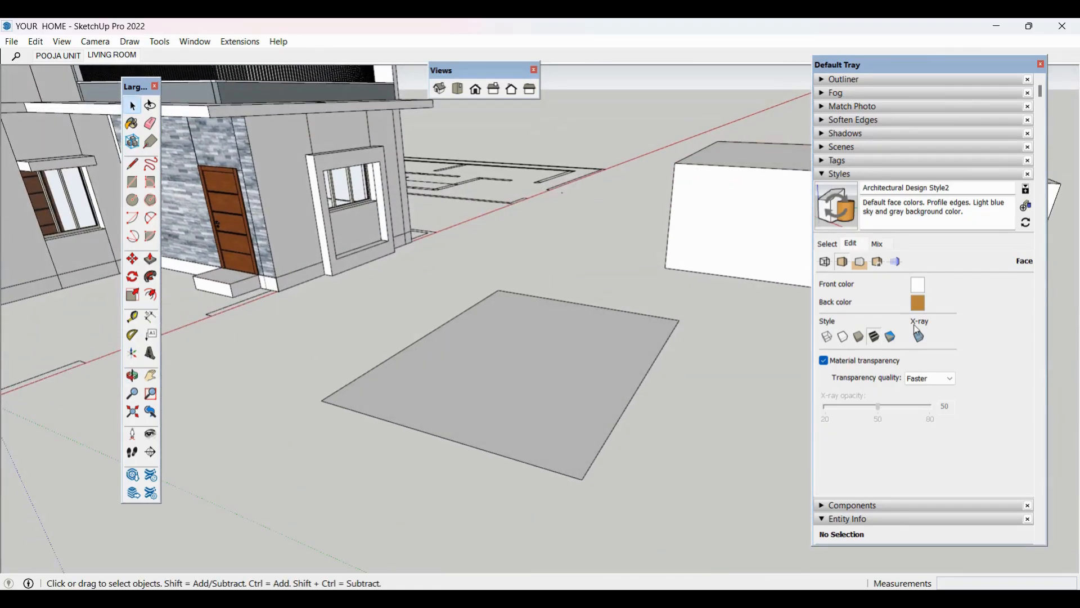
click(921, 305)
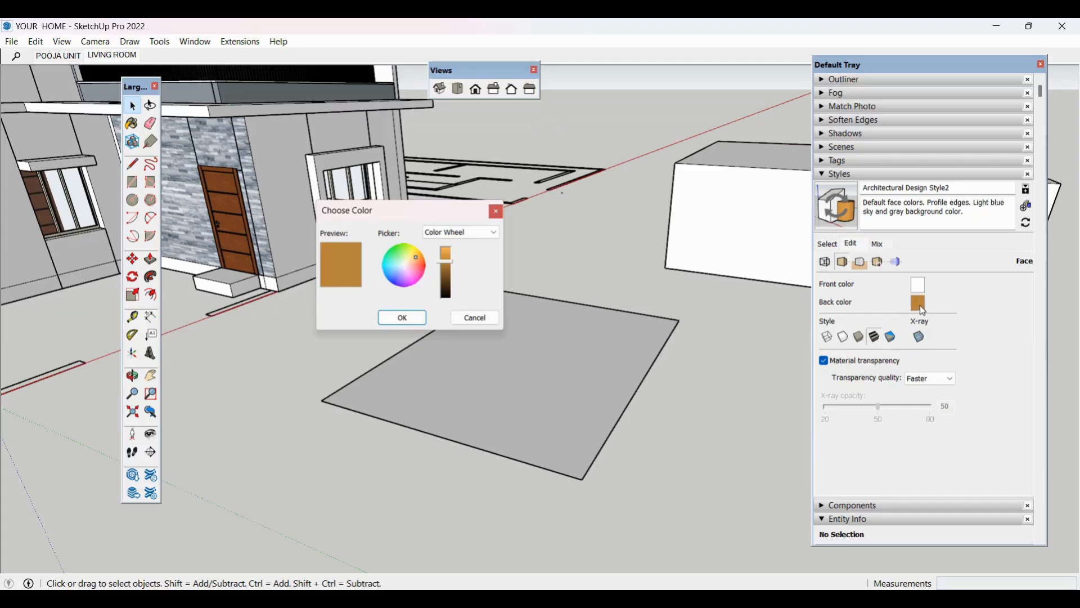
click(397, 266)
click(403, 270)
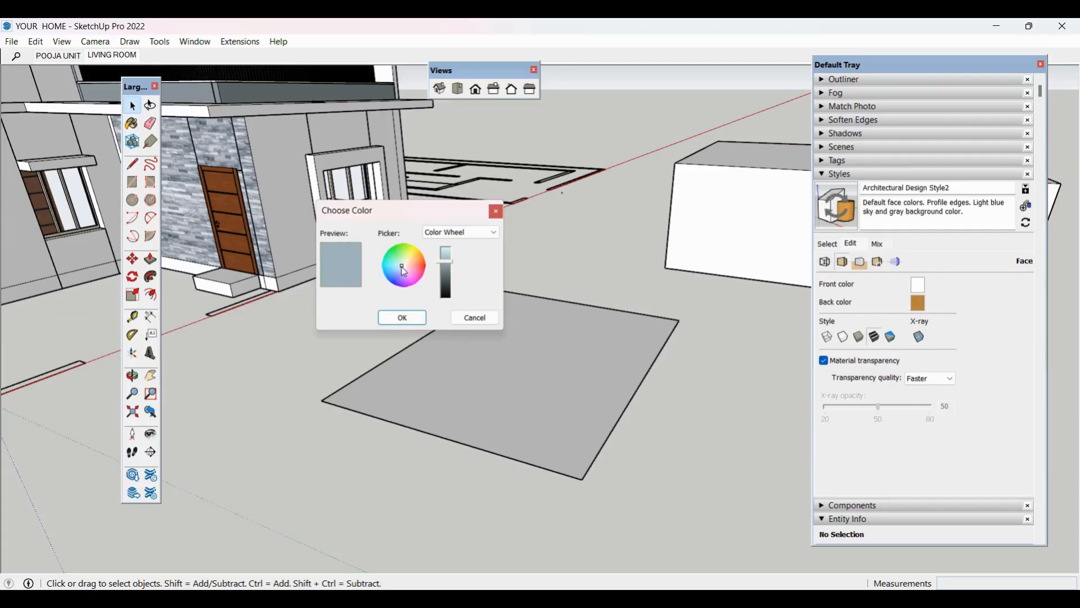
click(403, 317)
middle_drag(646, 393, 718, 406)
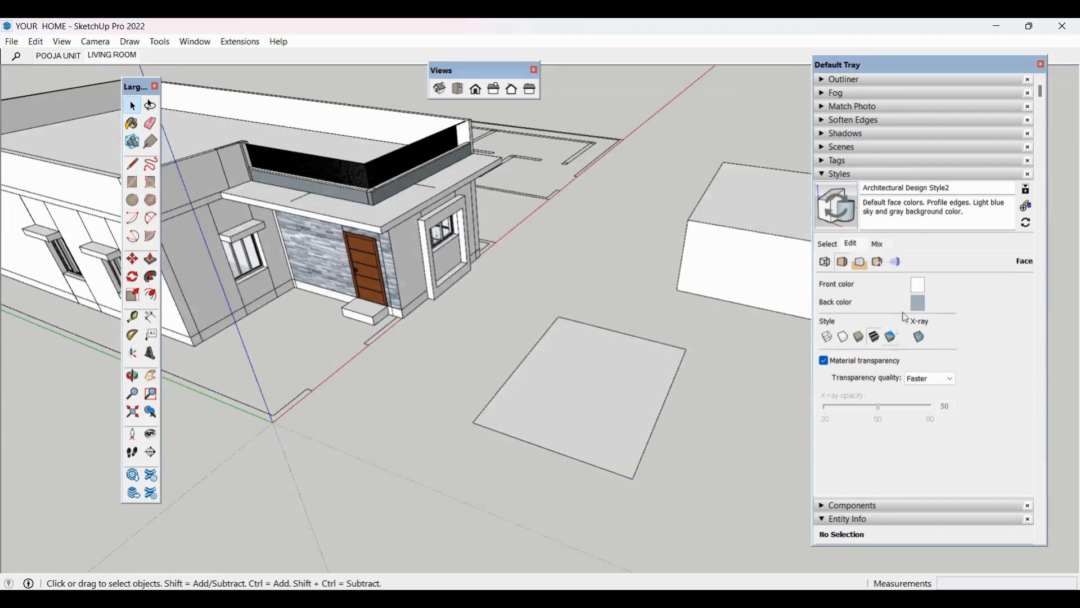
Step: Open the style's background settings and set the background color to a strong sky blue
click(861, 263)
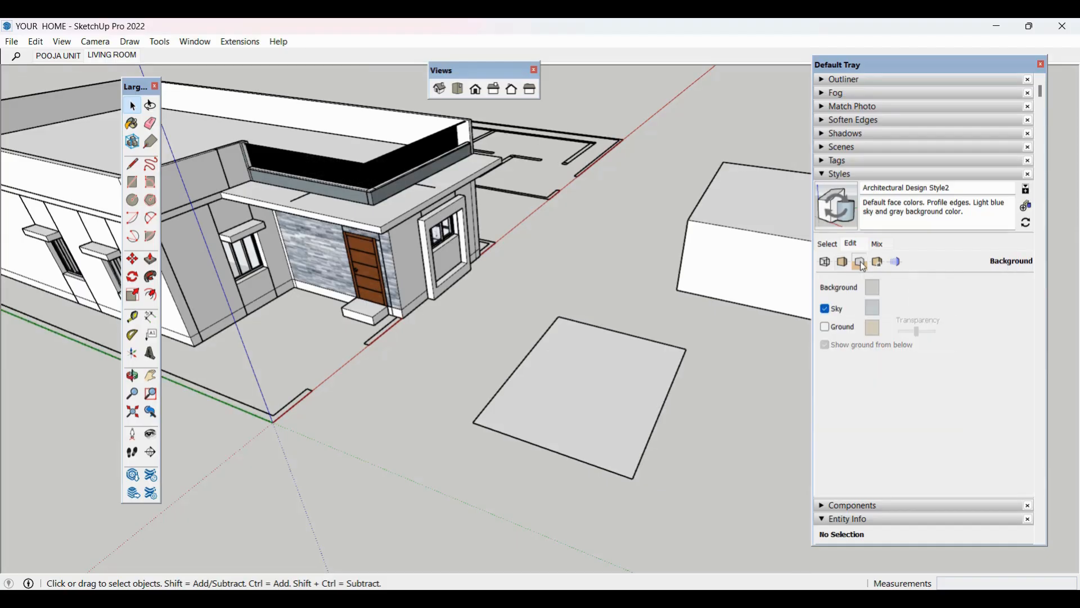
middle_drag(805, 329, 412, 285)
scroll(508, 258, up, 4)
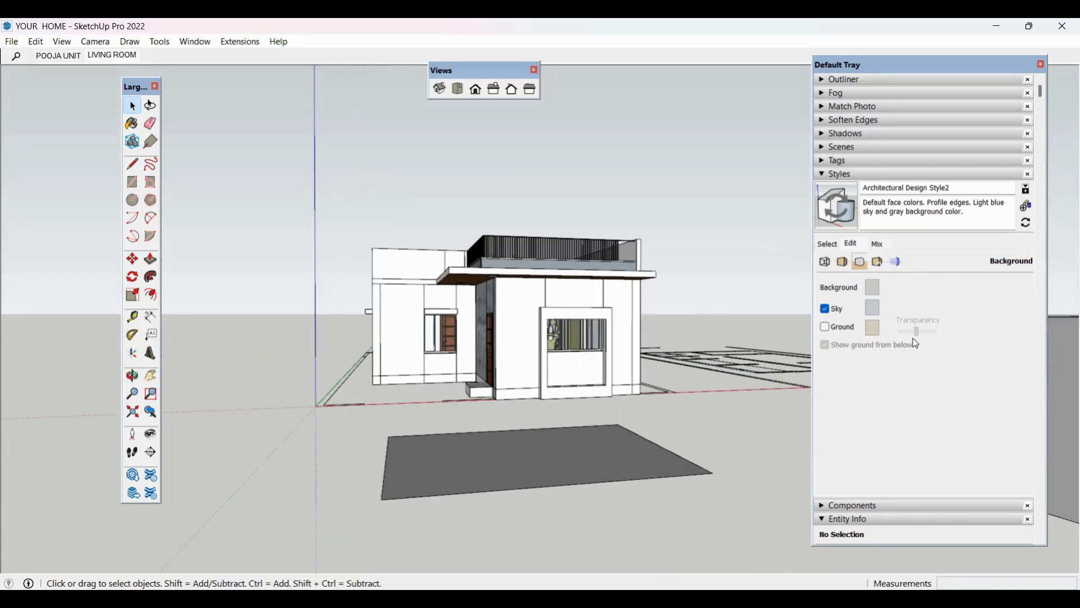
click(872, 288)
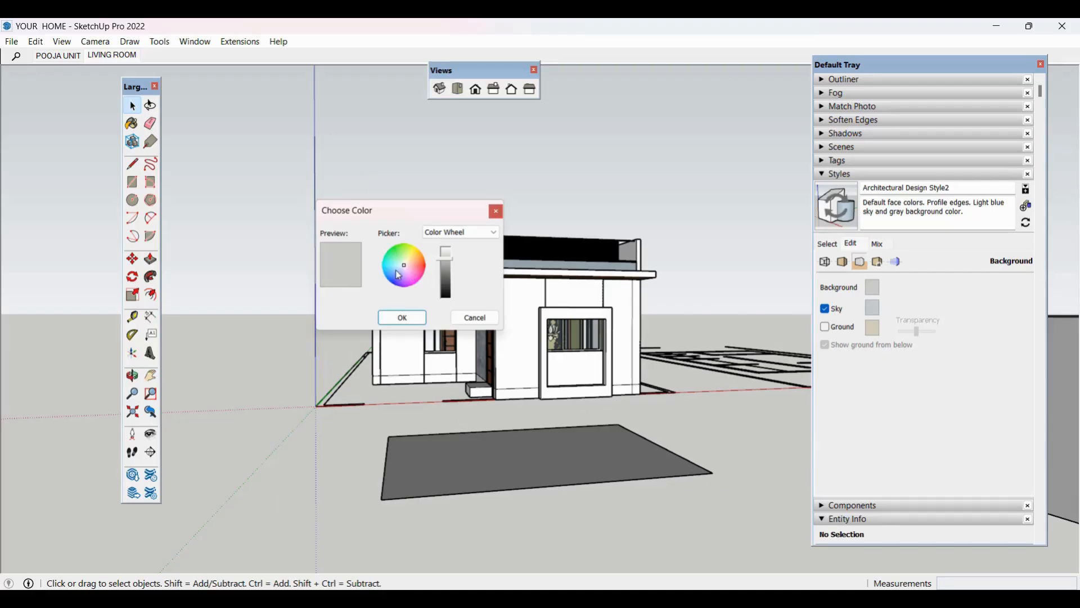
click(397, 271)
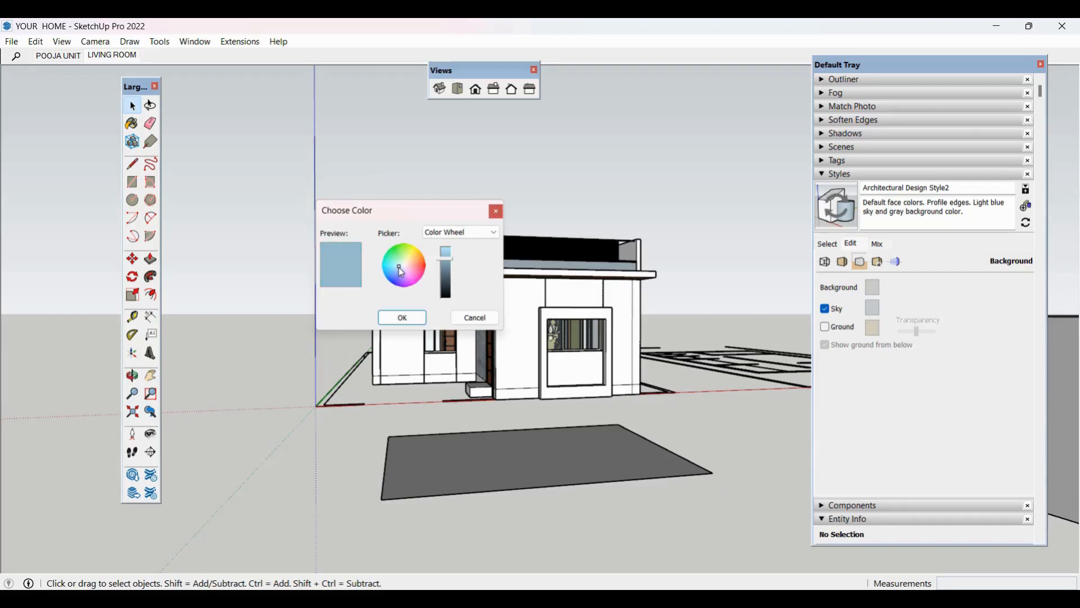
click(397, 276)
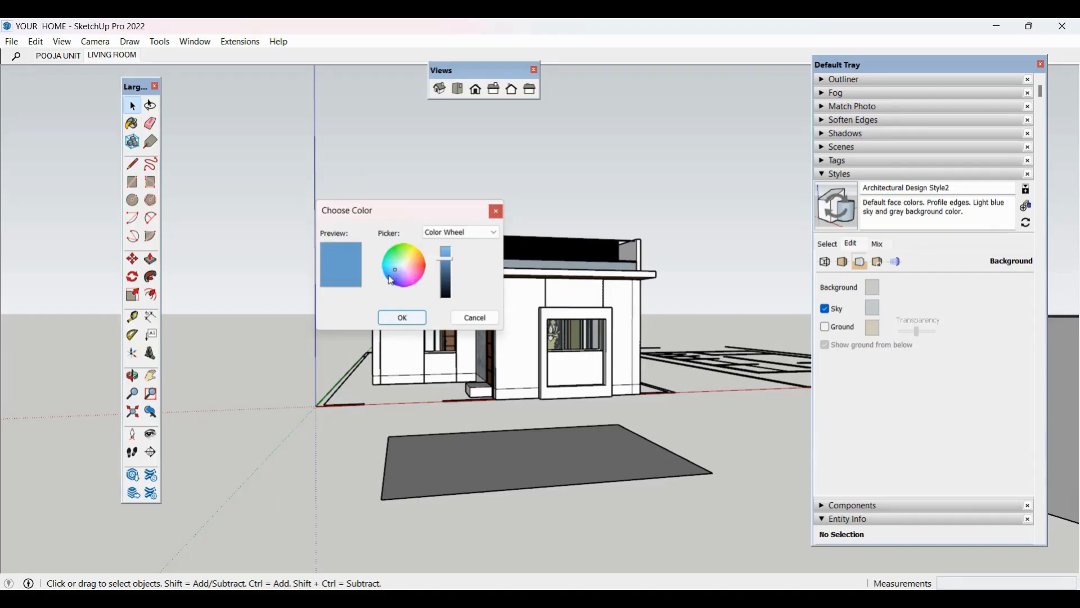
click(392, 268)
click(403, 318)
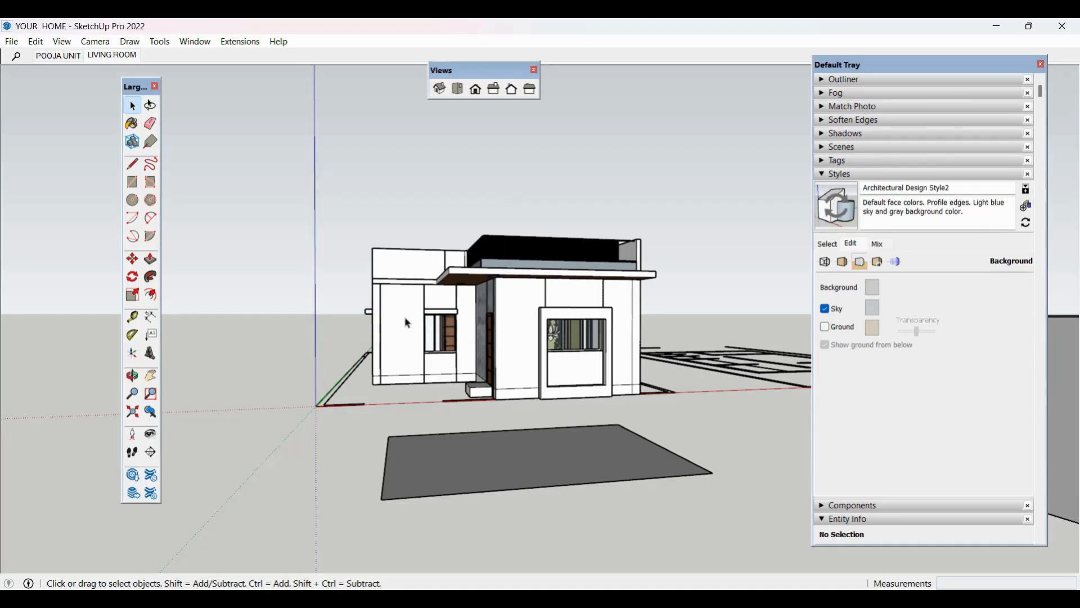
Step: Change the background color to a pale grey-teal by picking near the center of the color wheel
click(873, 290)
click(404, 267)
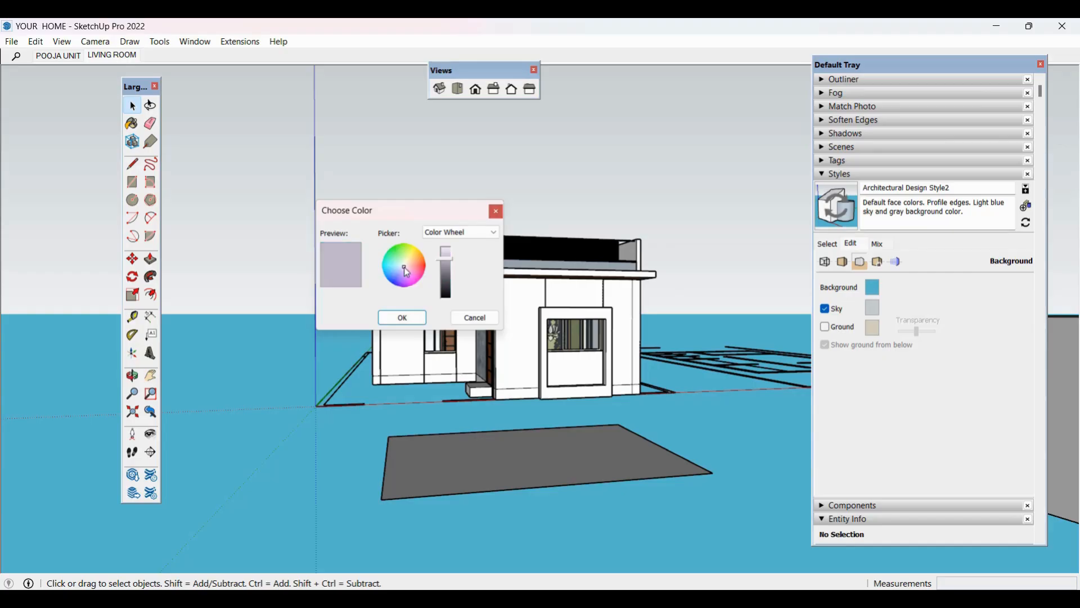
click(403, 317)
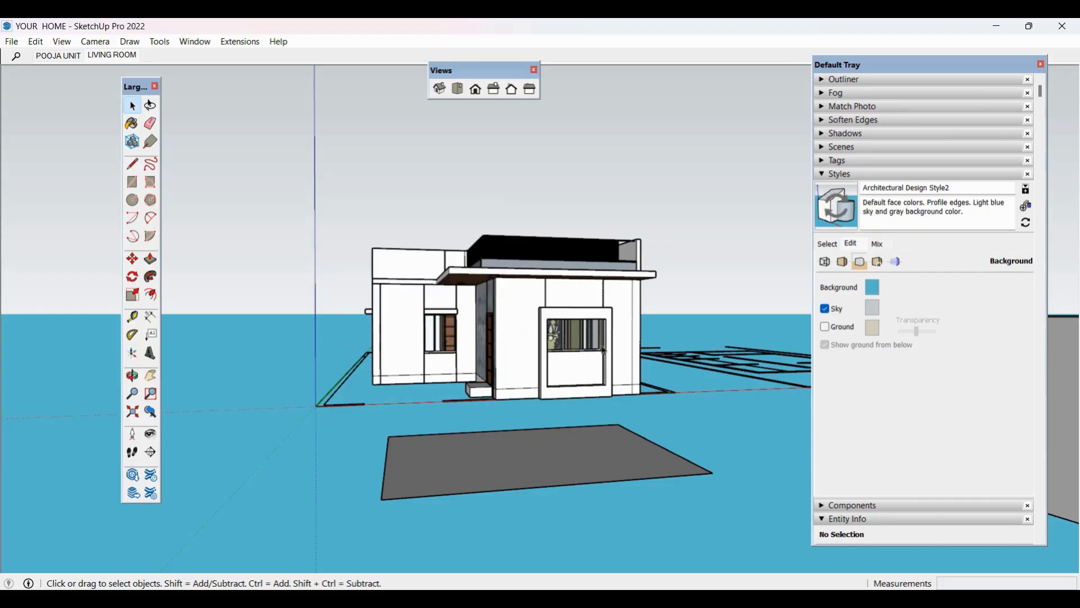
middle_drag(697, 375, 832, 392)
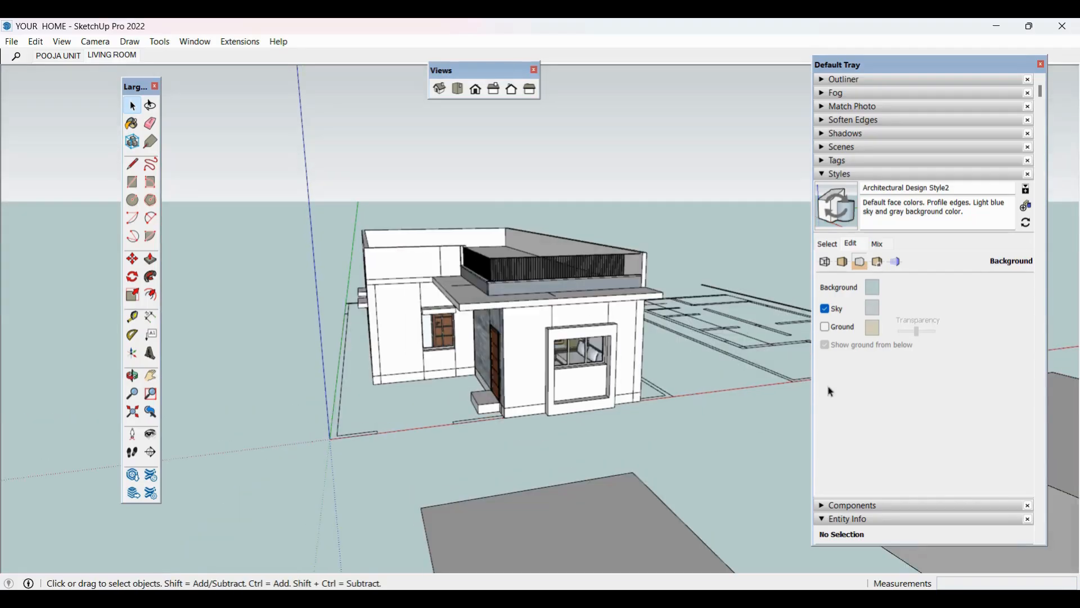
Step: Set the background color to near white by raising its brightness to the maximum
click(873, 293)
click(450, 261)
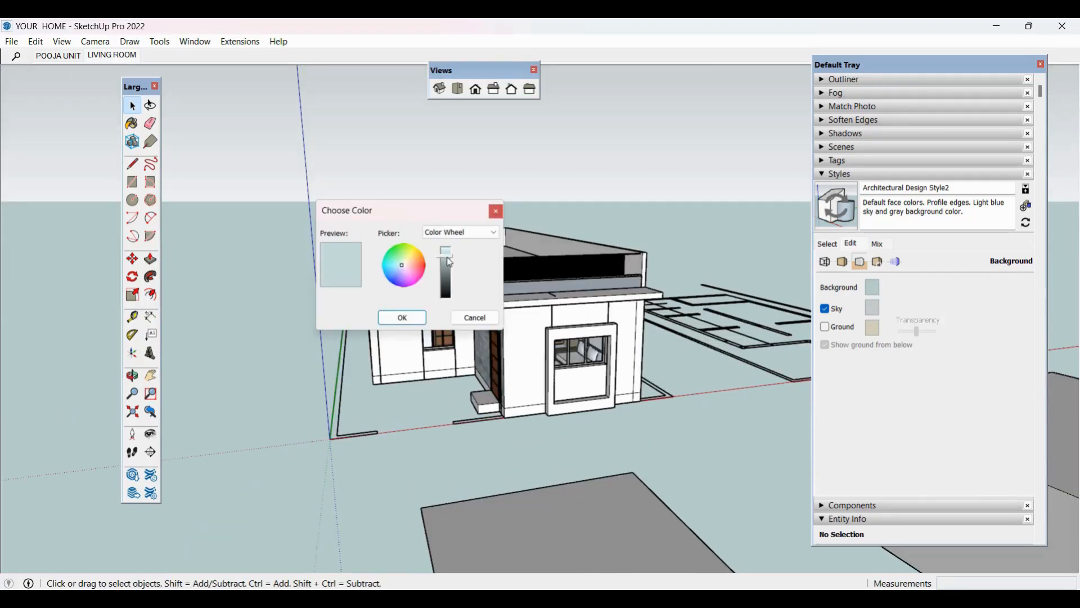
drag(450, 262, 451, 256)
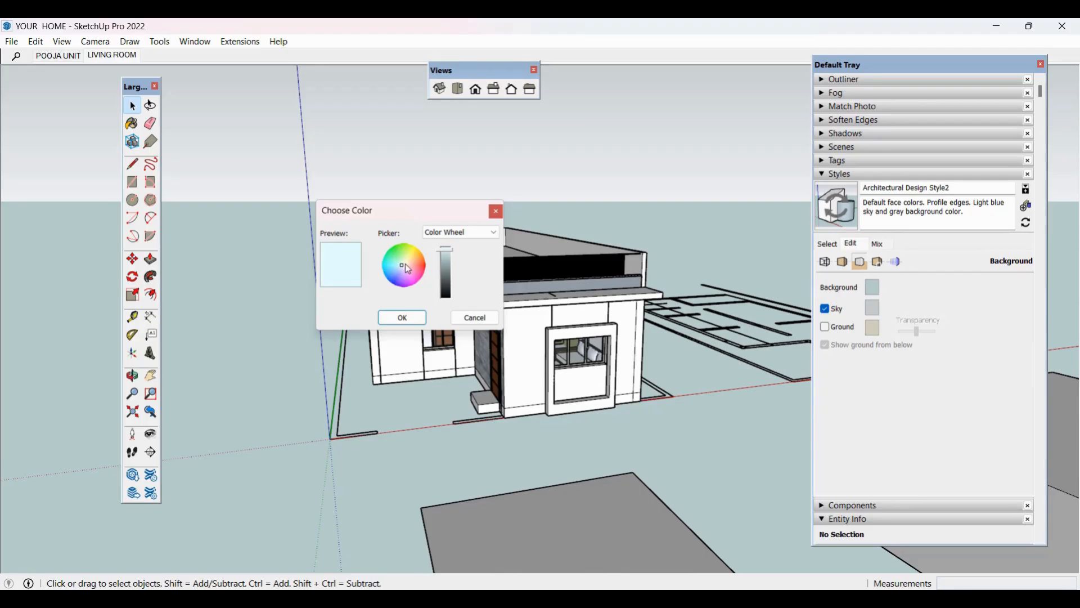
click(401, 318)
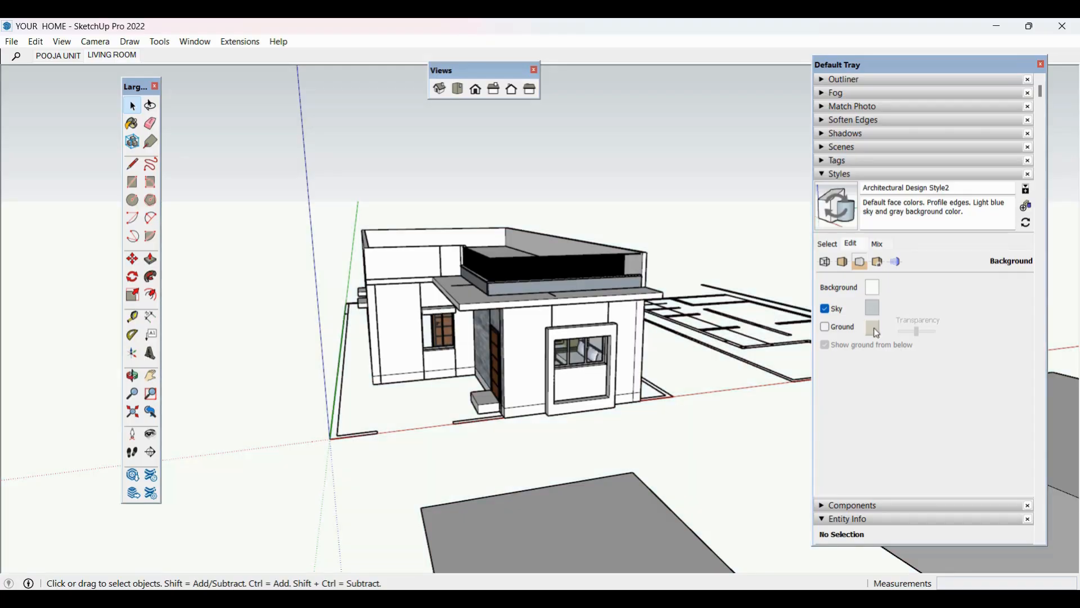
Step: Set the style's sky color to a light teal-blue using the color wheel
middle_drag(746, 394, 643, 326)
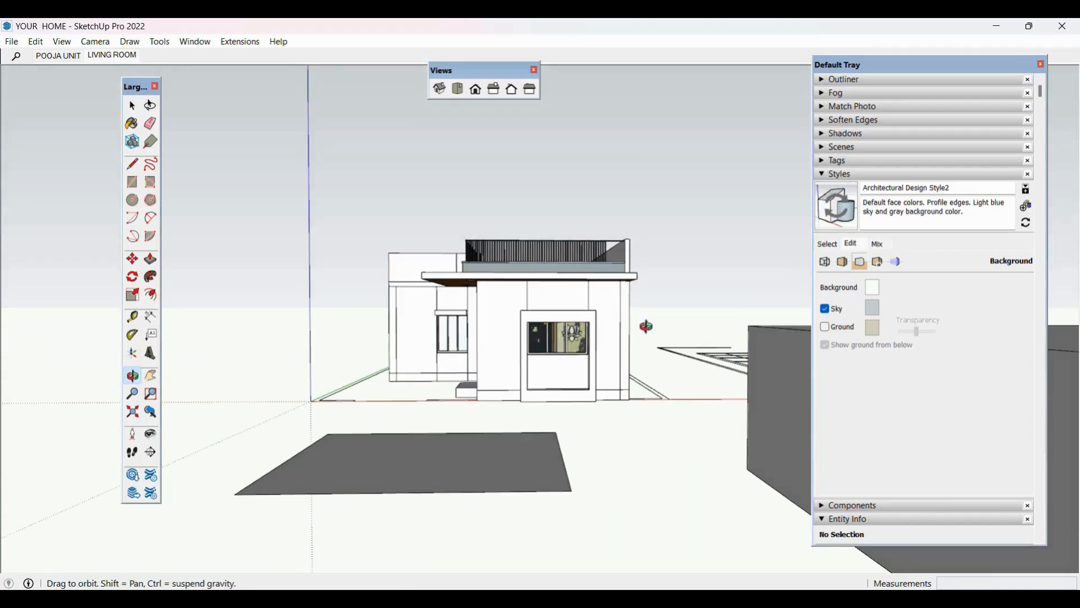
click(873, 308)
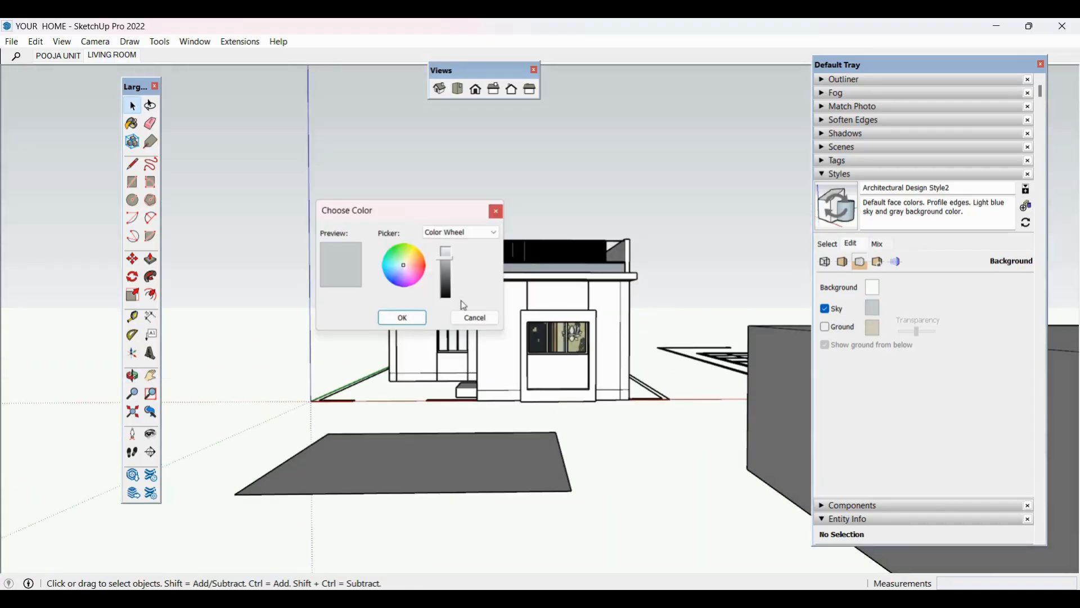
click(400, 272)
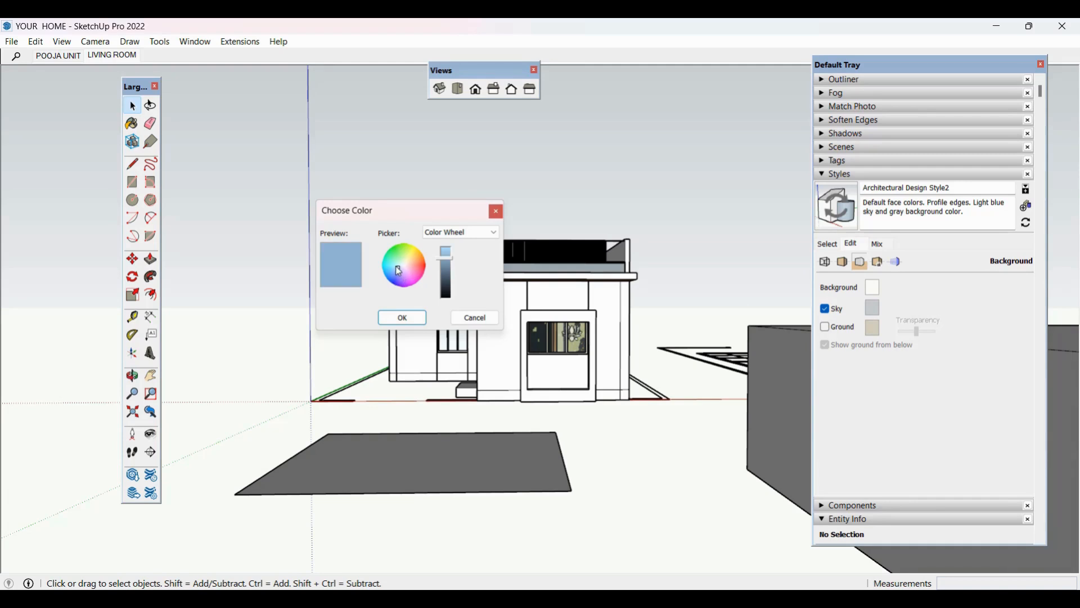
click(403, 318)
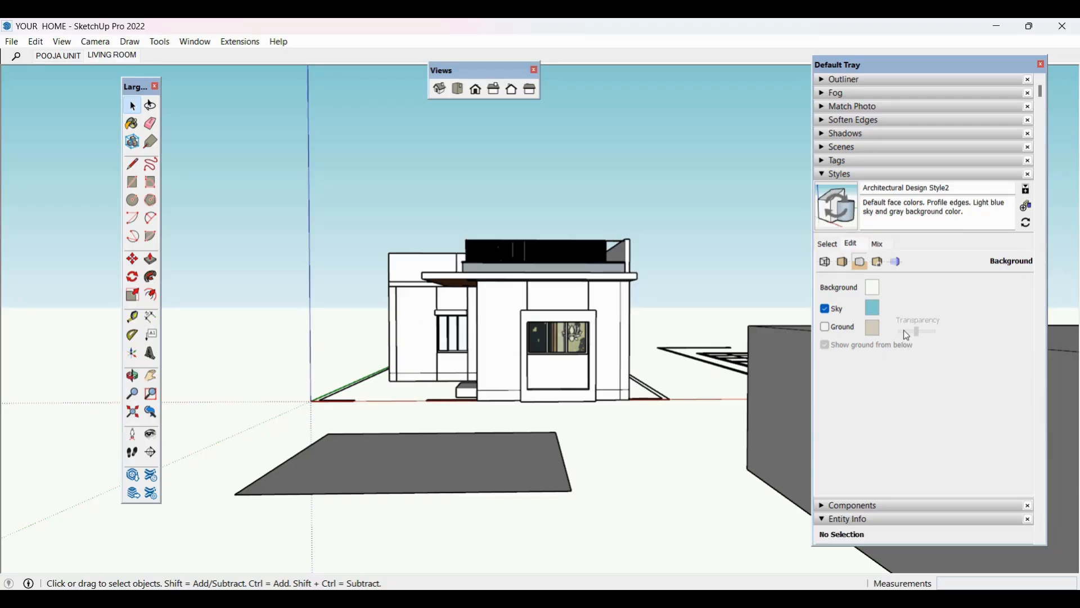
Step: Examine the style's watermark settings and the add-watermark image chooser, cancel the chooser, and collapse Styles
click(878, 263)
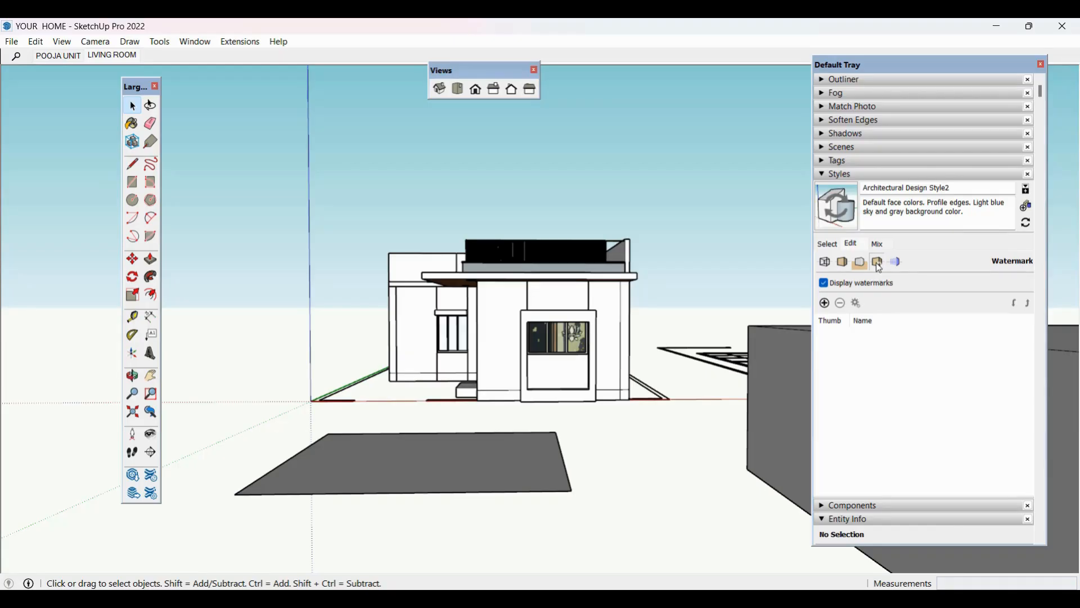
click(825, 304)
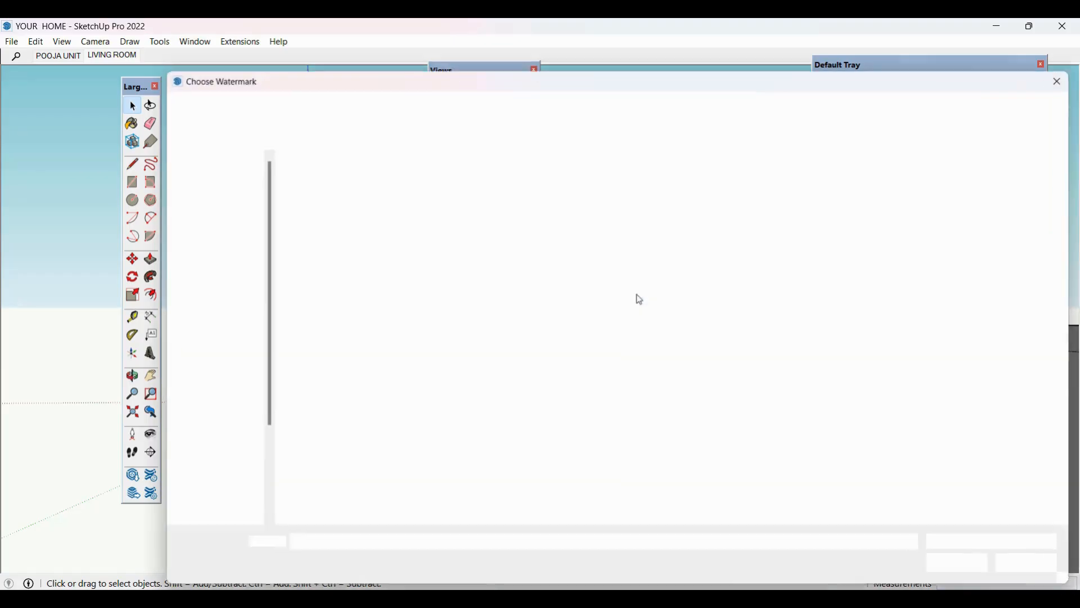
click(1066, 79)
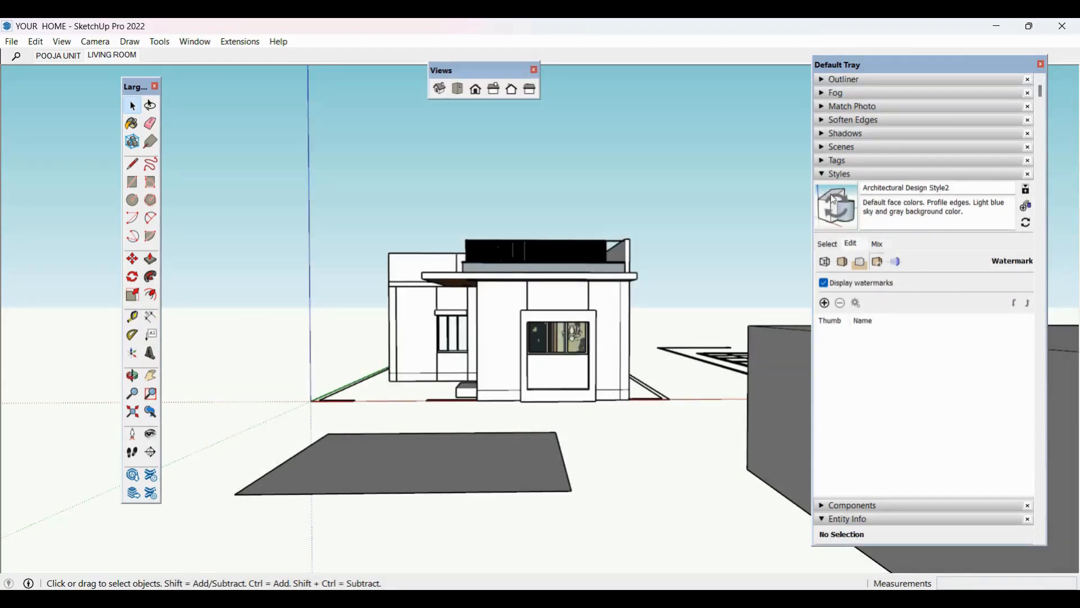
click(829, 176)
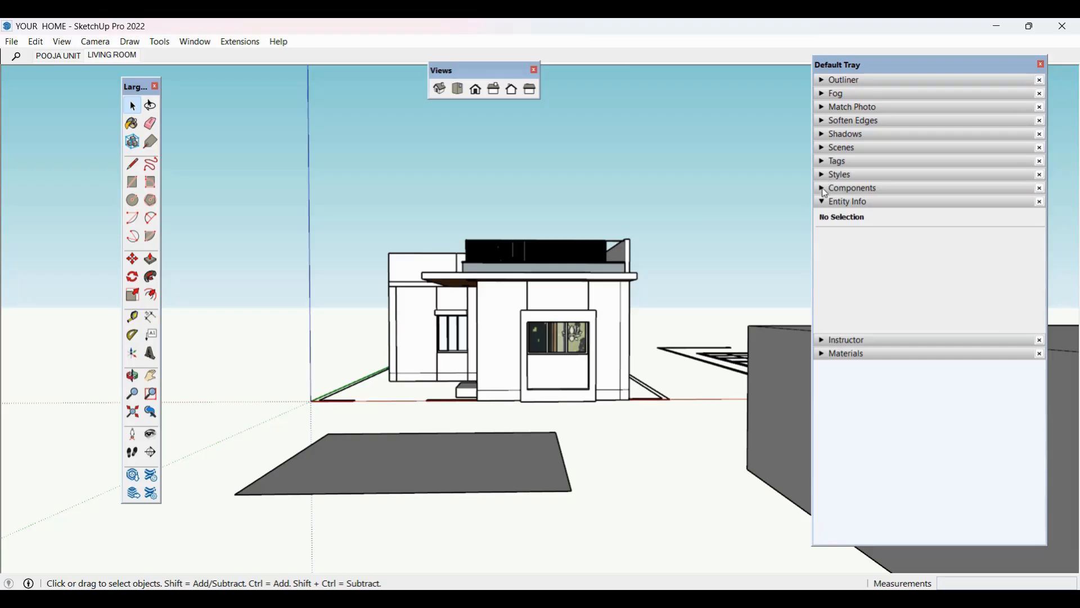
Step: Open Components, search the 3D Warehouse for DOOR, and dismiss the resulting message
click(821, 189)
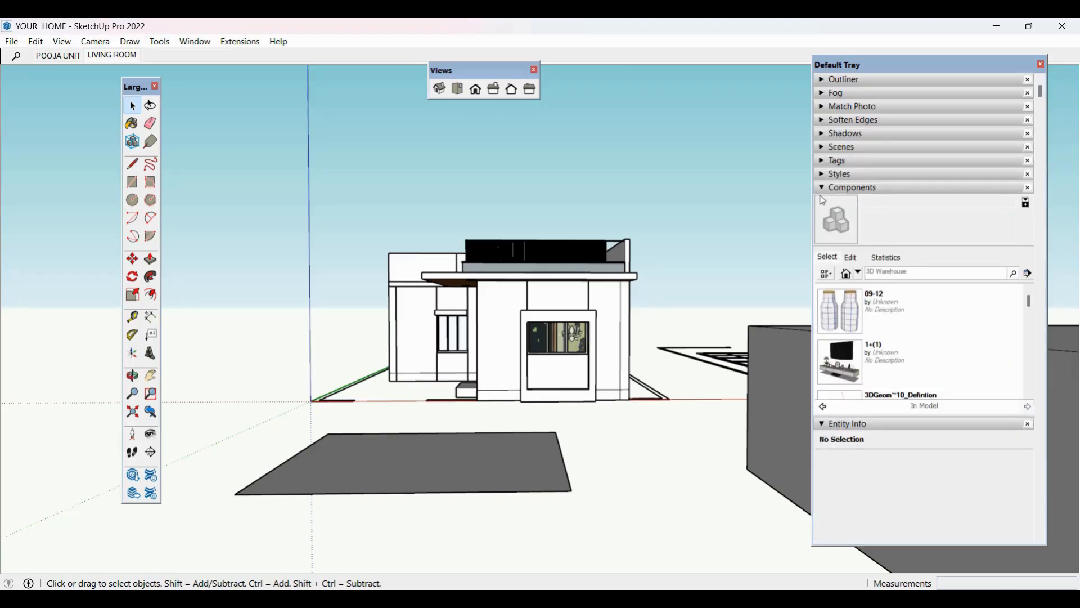
click(910, 270)
key(Return)
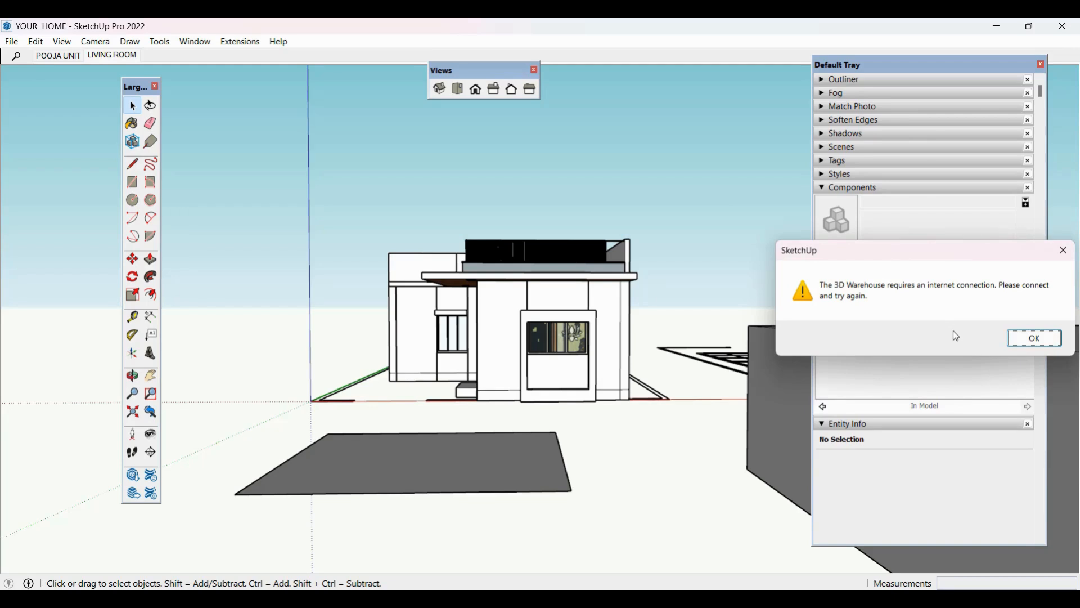
click(1056, 344)
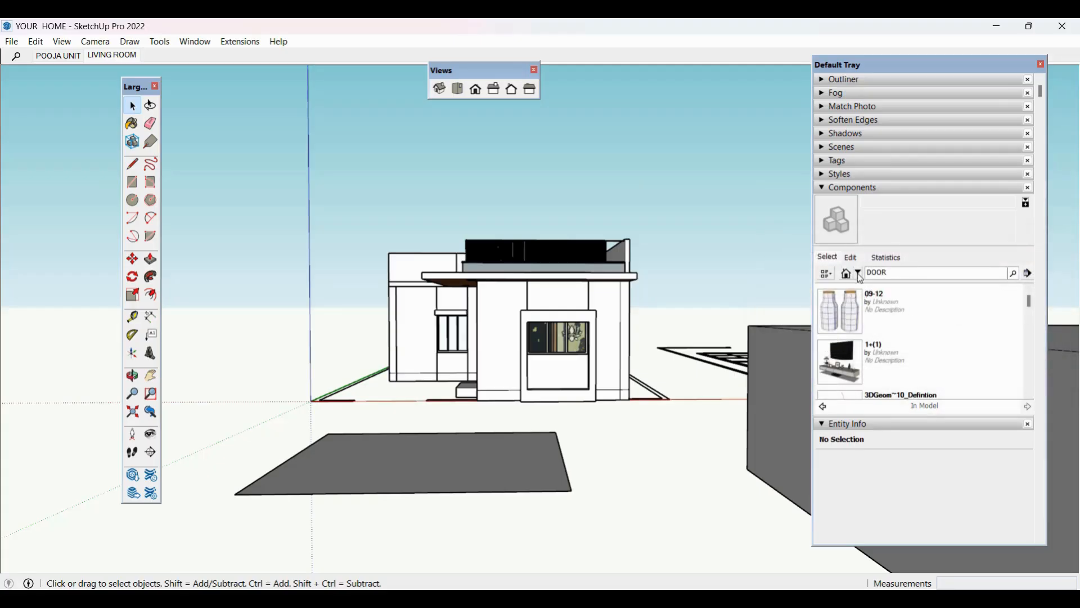
Step: List the In Model components, browse through them down to the stairs and window entries, and collapse Components
click(860, 275)
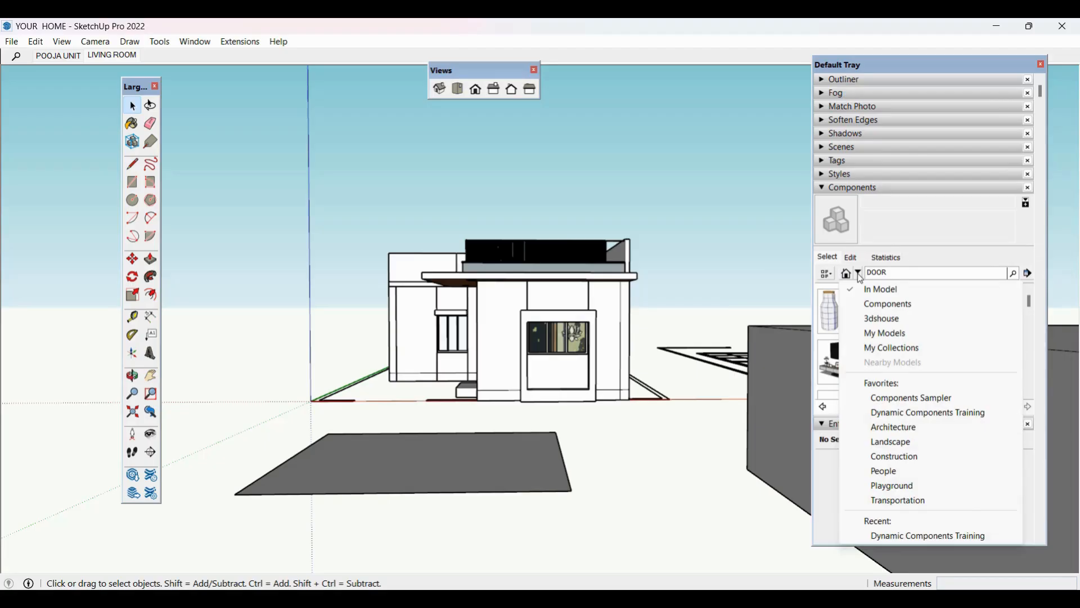
click(881, 290)
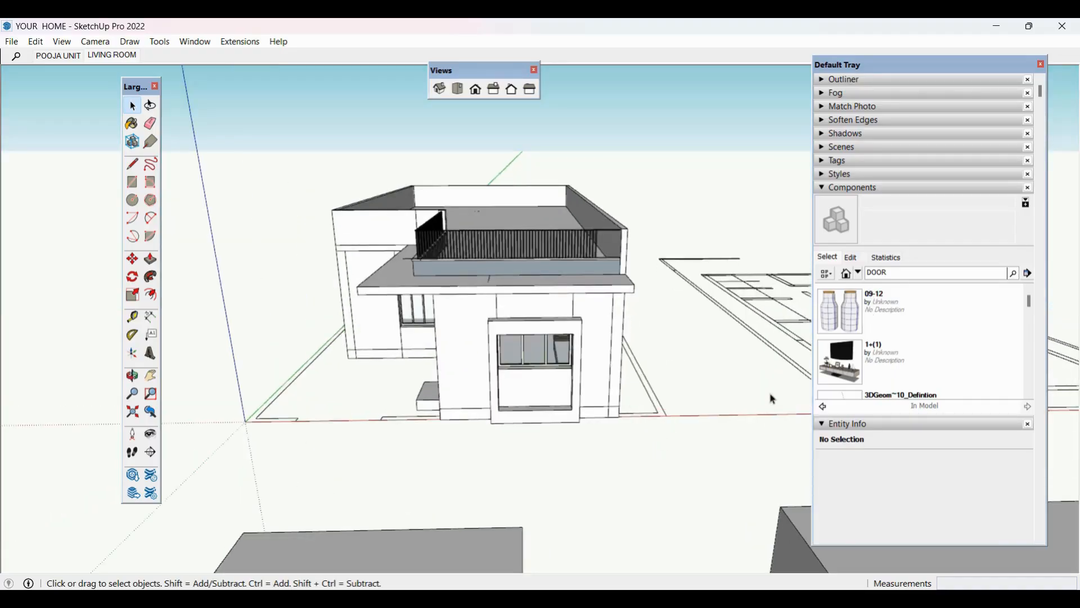
scroll(880, 360, down, 3)
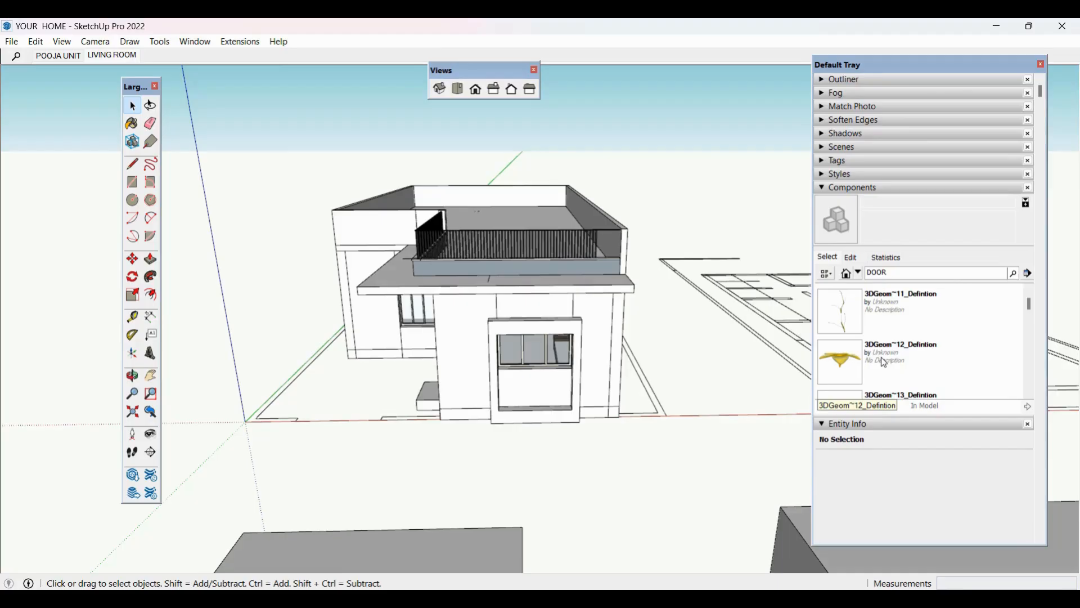
scroll(884, 363, down, 3)
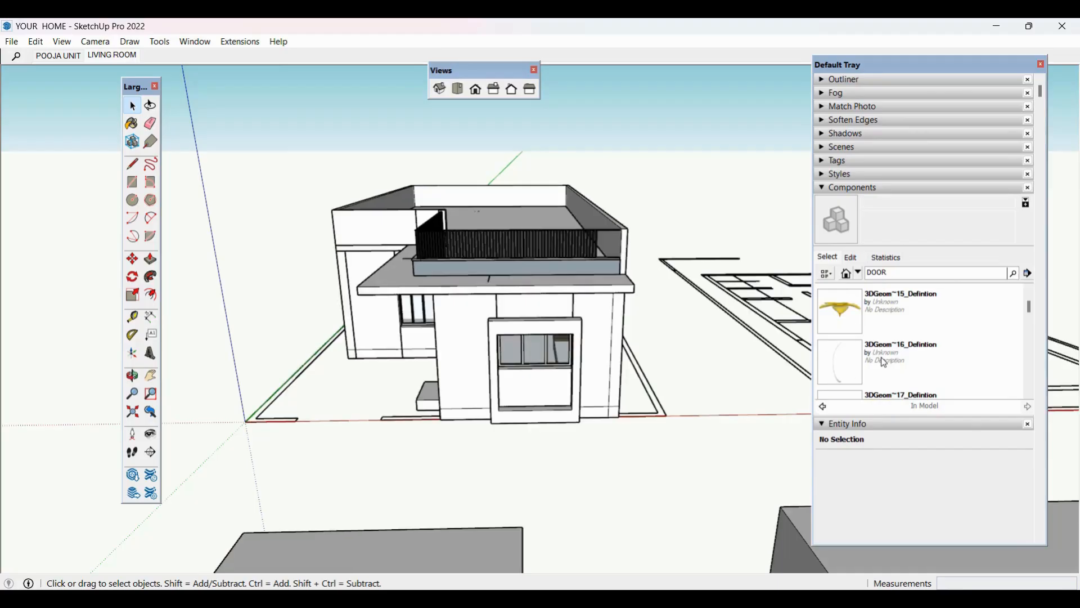
click(1029, 274)
click(935, 348)
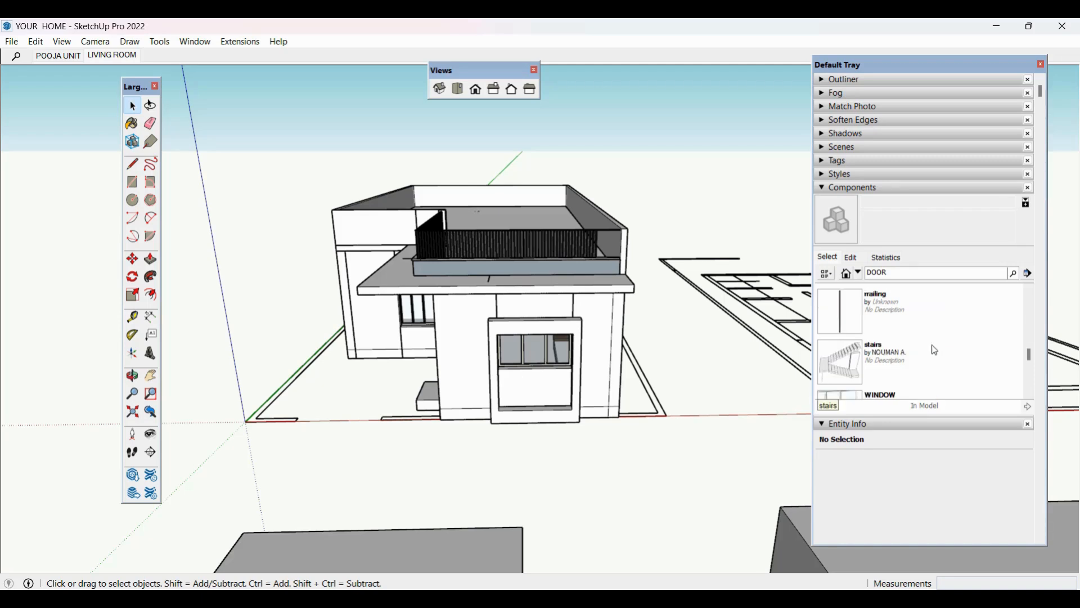
click(821, 190)
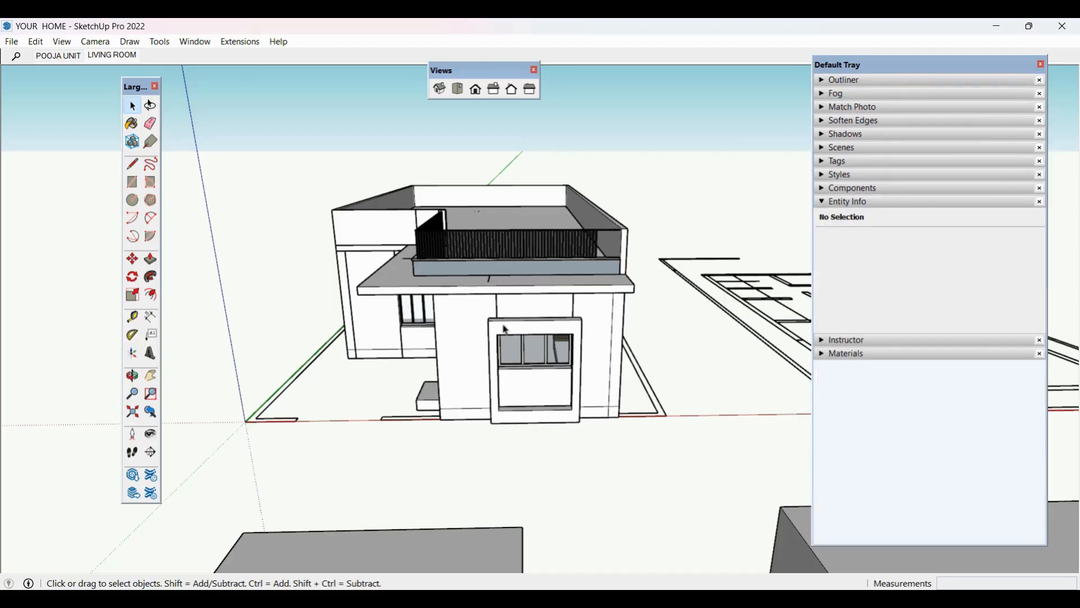
Step: Draw a circle with a radius of about 10' 4" on the empty ground beside the floor plan
scroll(505, 329, down, 8)
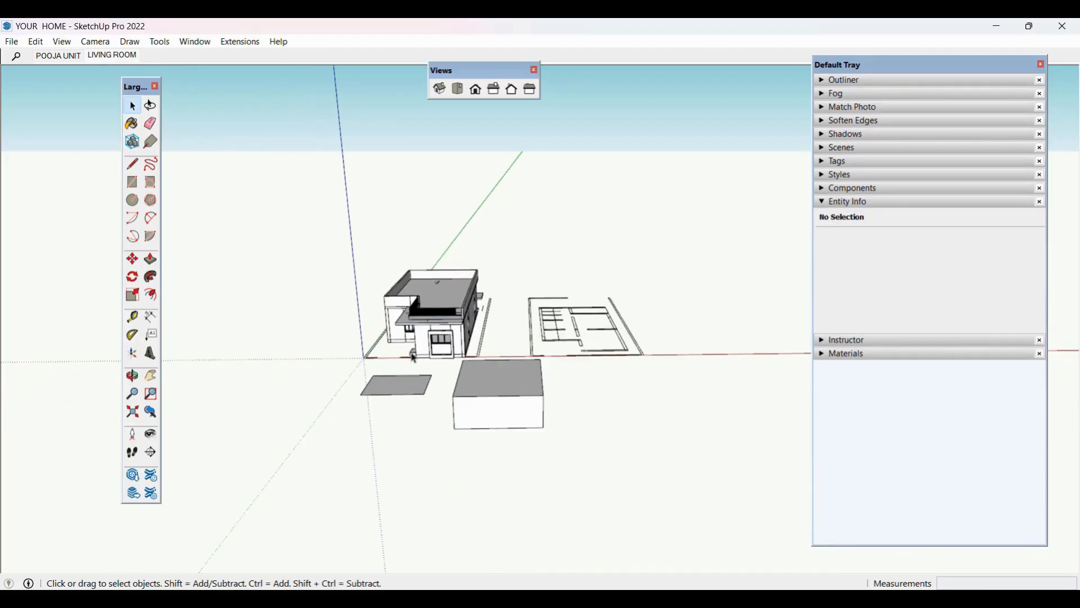
scroll(414, 358, down, 2)
scroll(685, 330, up, 6)
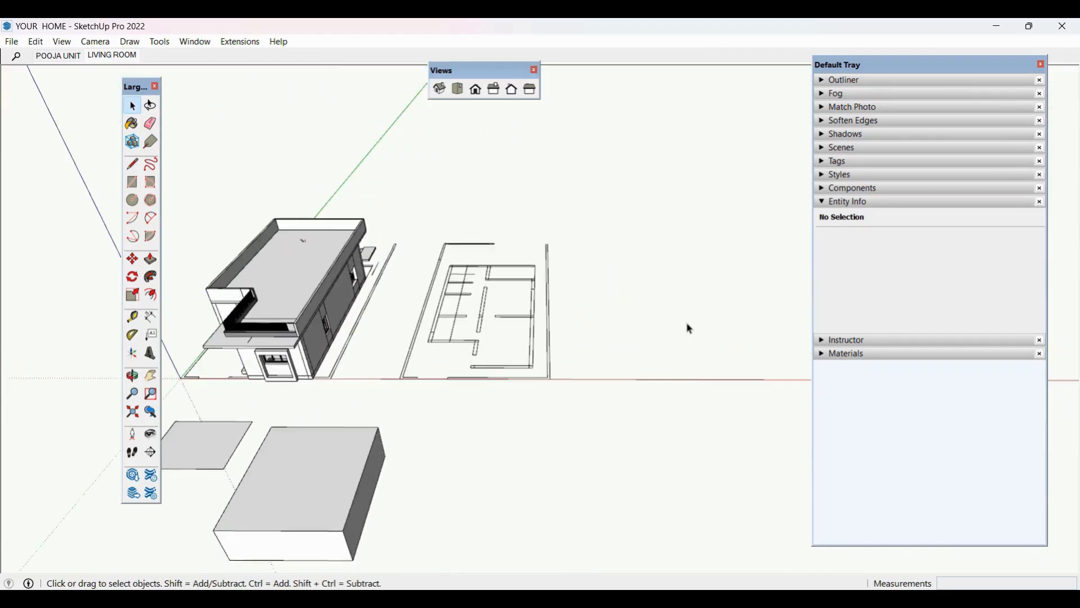
scroll(687, 331, up, 5)
key(c)
click(667, 340)
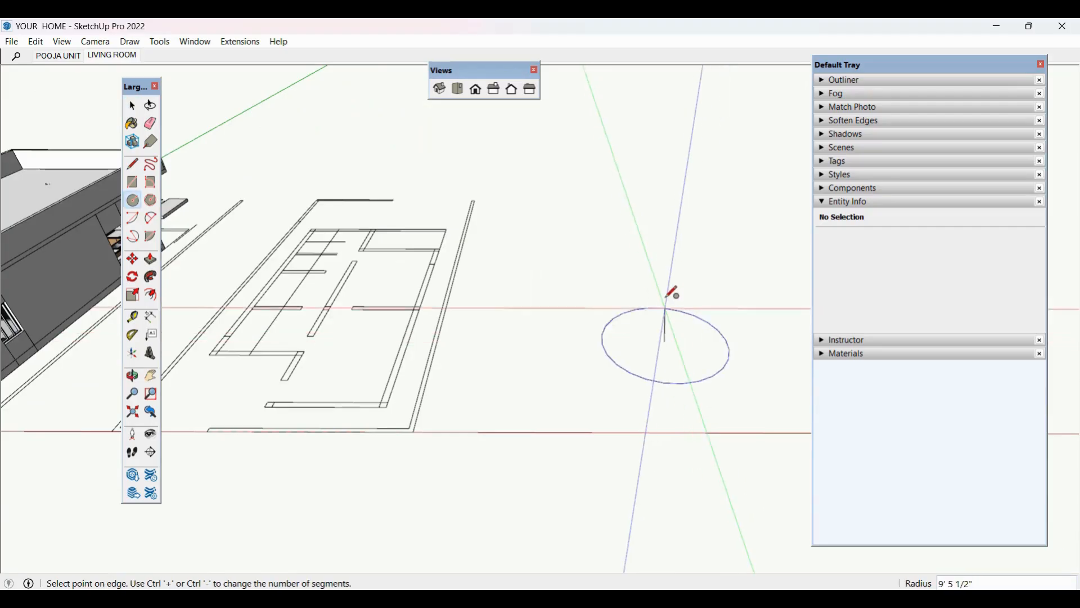
click(673, 292)
key(space)
Step: Select the circle's face to examine its area and tag in Entity Info
scroll(725, 318, up, 8)
middle_drag(728, 311, 728, 377)
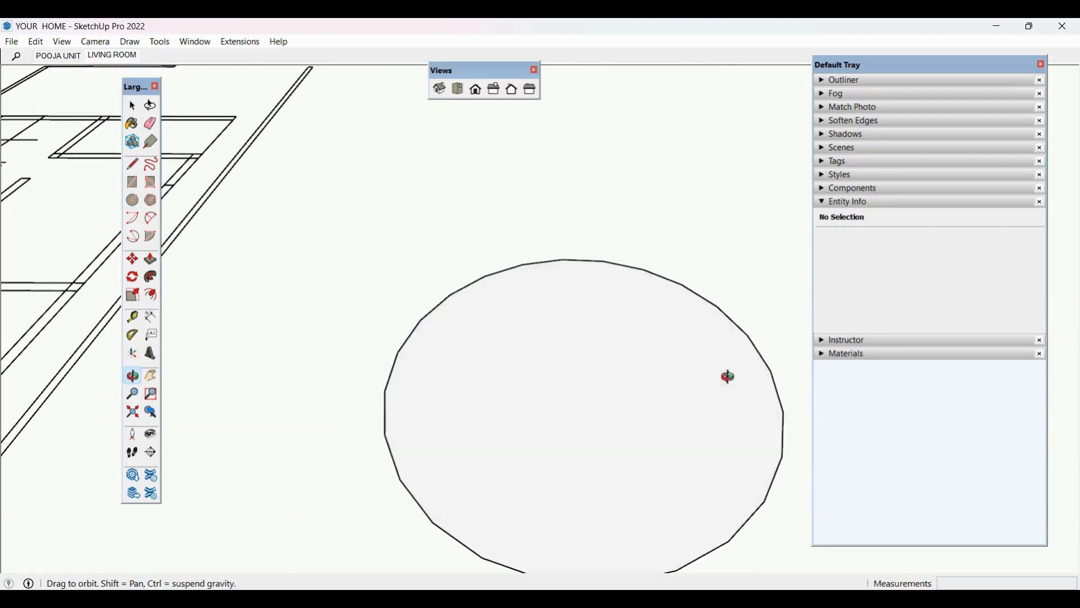
scroll(518, 321, down, 5)
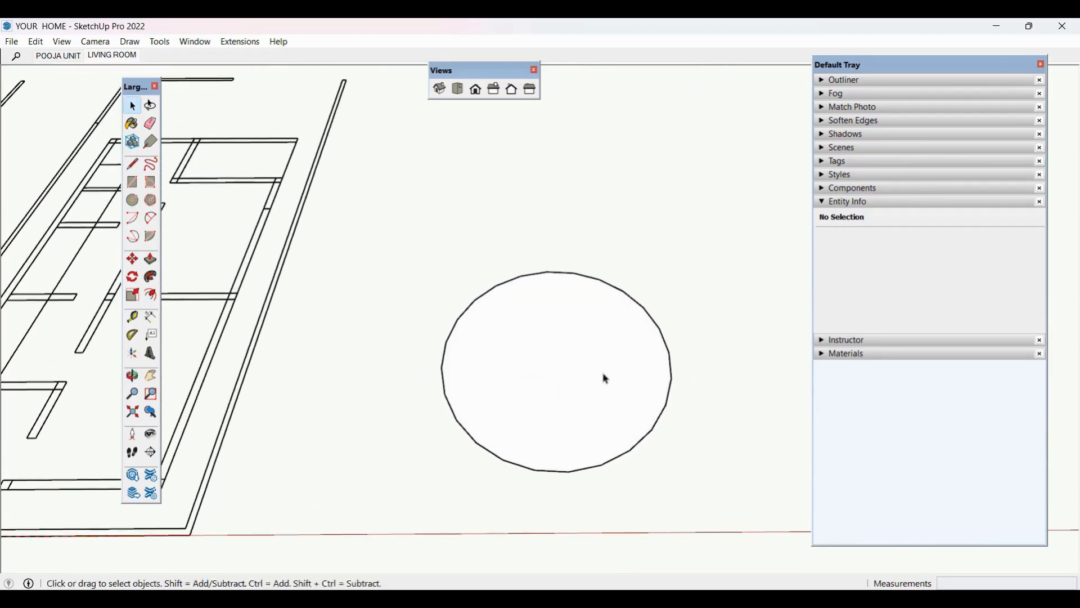
scroll(606, 379, up, 3)
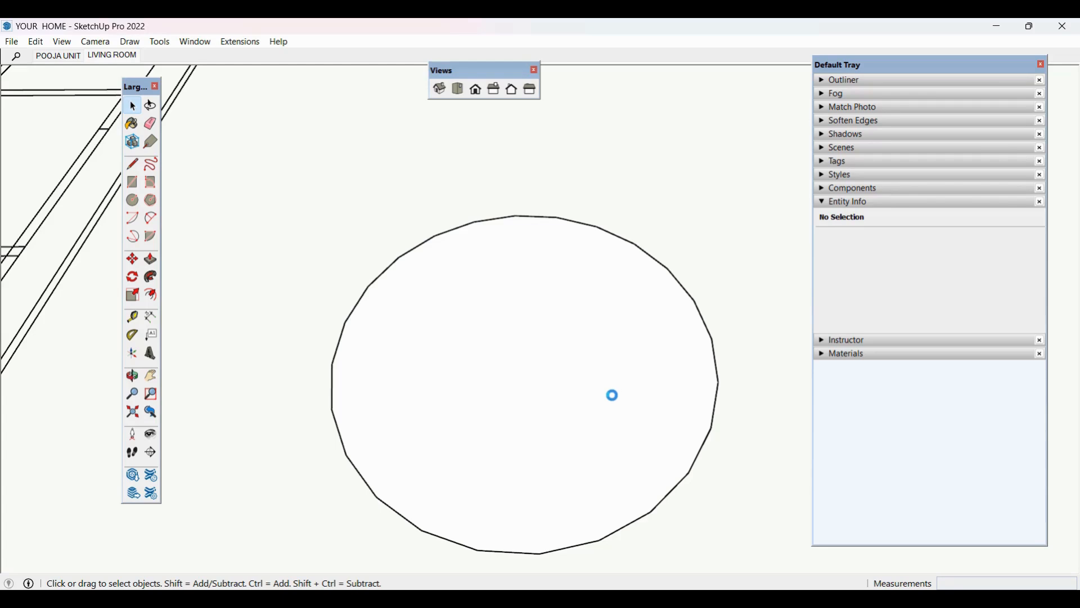
click(610, 392)
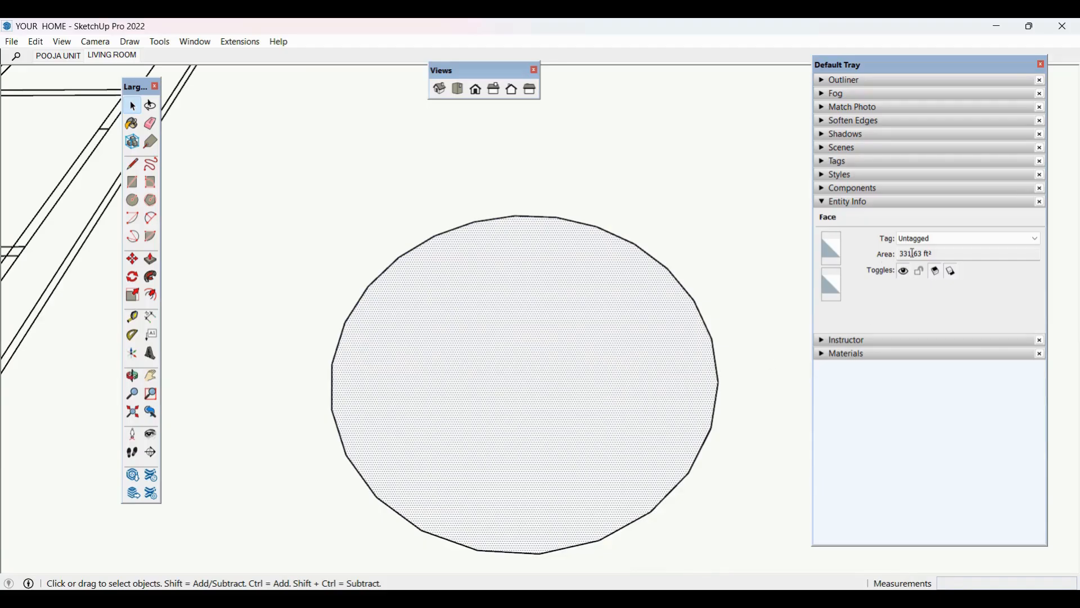
Step: Select the circle's edge and set its radius to 5' in Entity Info
click(677, 284)
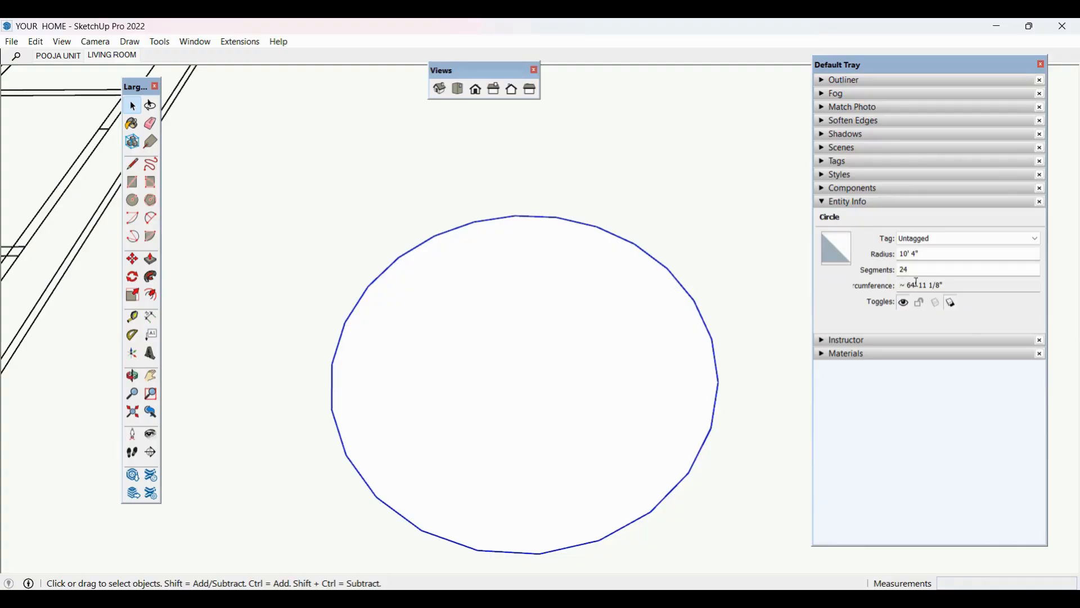
drag(938, 255, 894, 260)
text(5')
key(Return)
scroll(585, 329, up, 4)
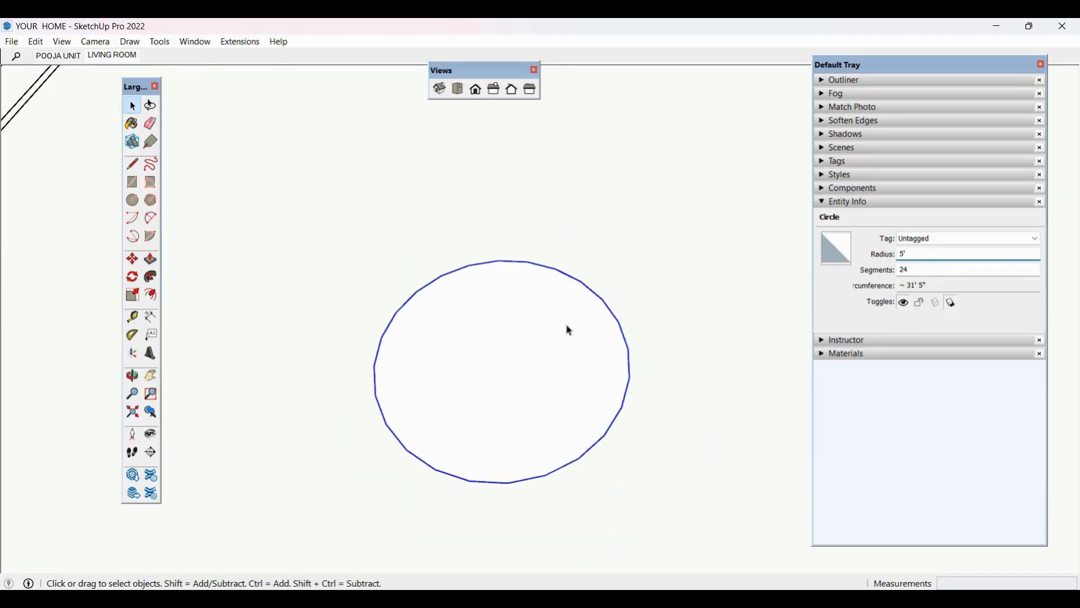
Step: Set the circle's segment count to 90 to smooth its outline
click(890, 274)
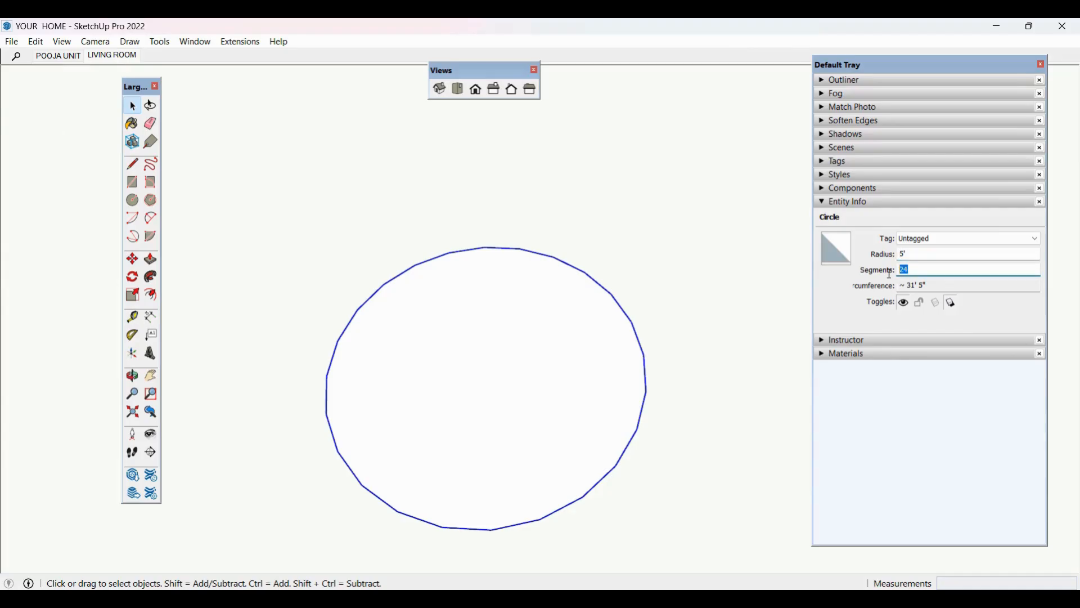
text(90)
key(Return)
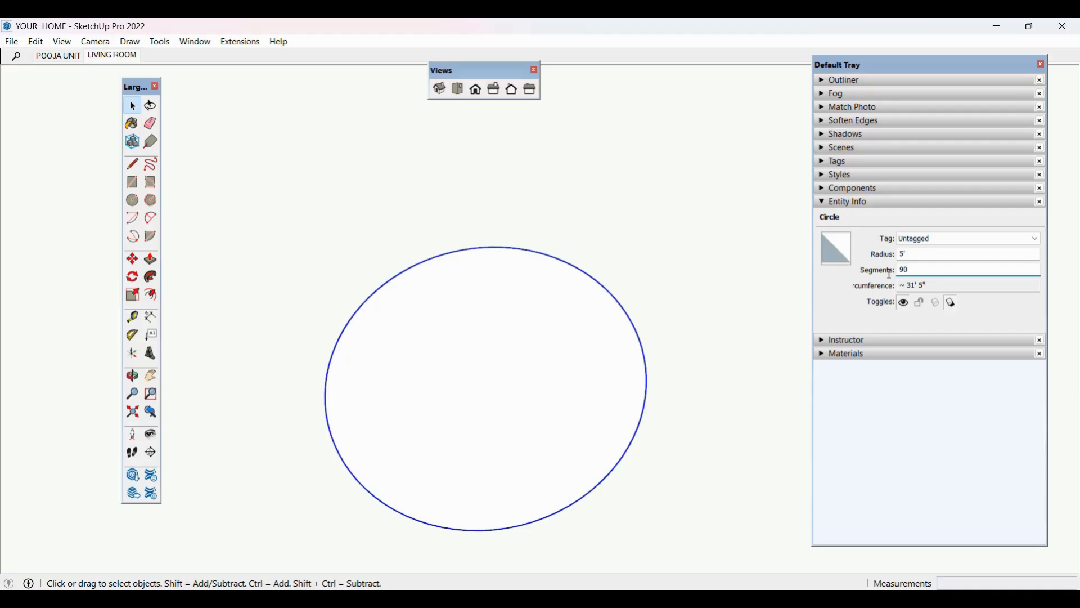
Step: Set the circle's segment count to 3 to make it a triangle, and collapse Entity Info
click(885, 277)
text(3)
key(Return)
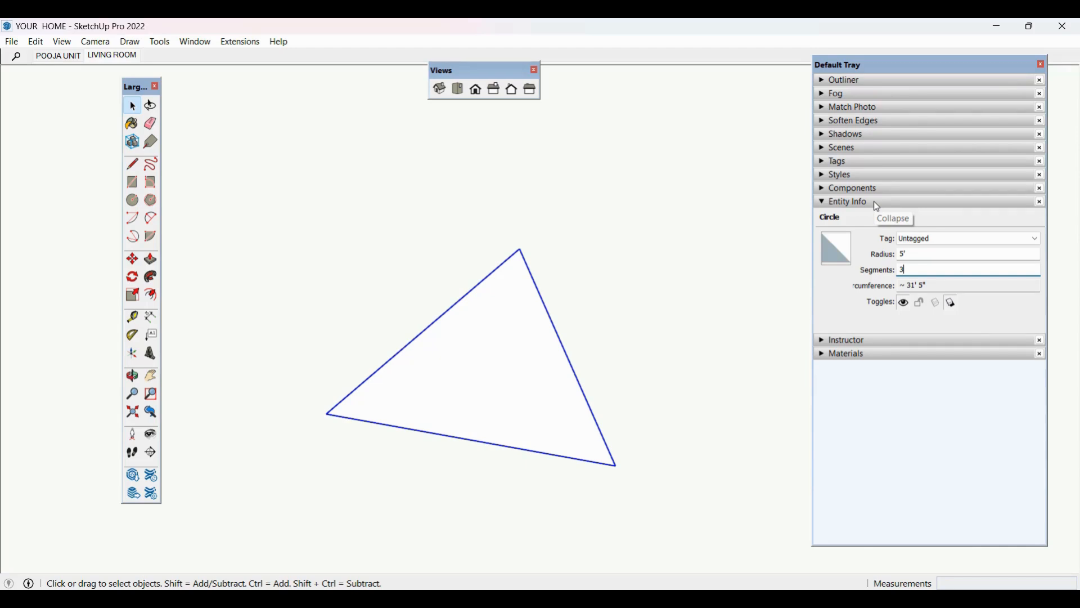
click(826, 202)
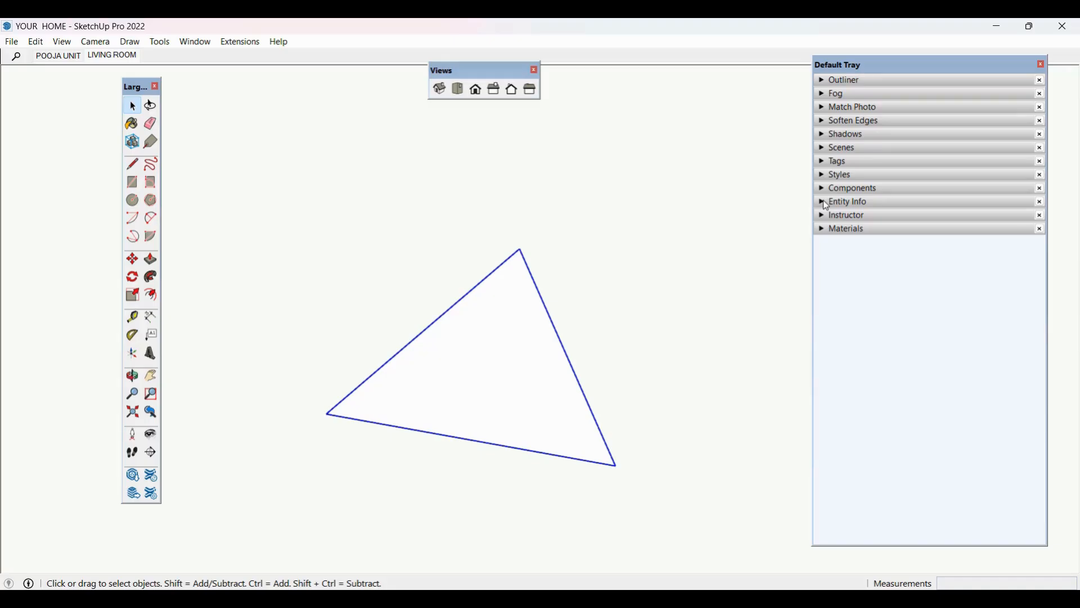
Step: Open Instructor to examine the help for the Select and Line tools, and collapse it again
click(824, 216)
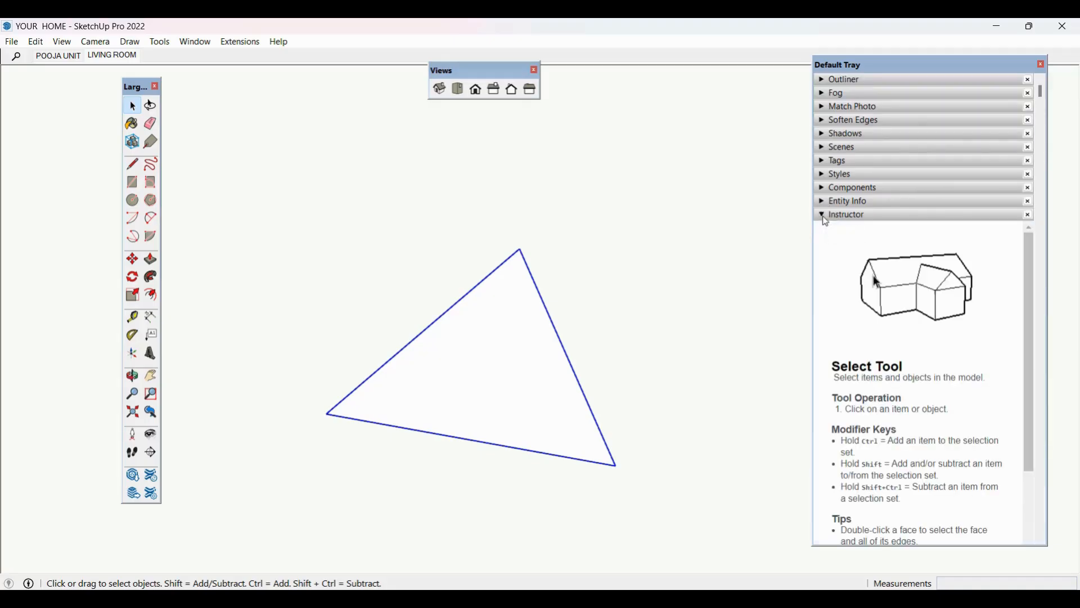
click(132, 168)
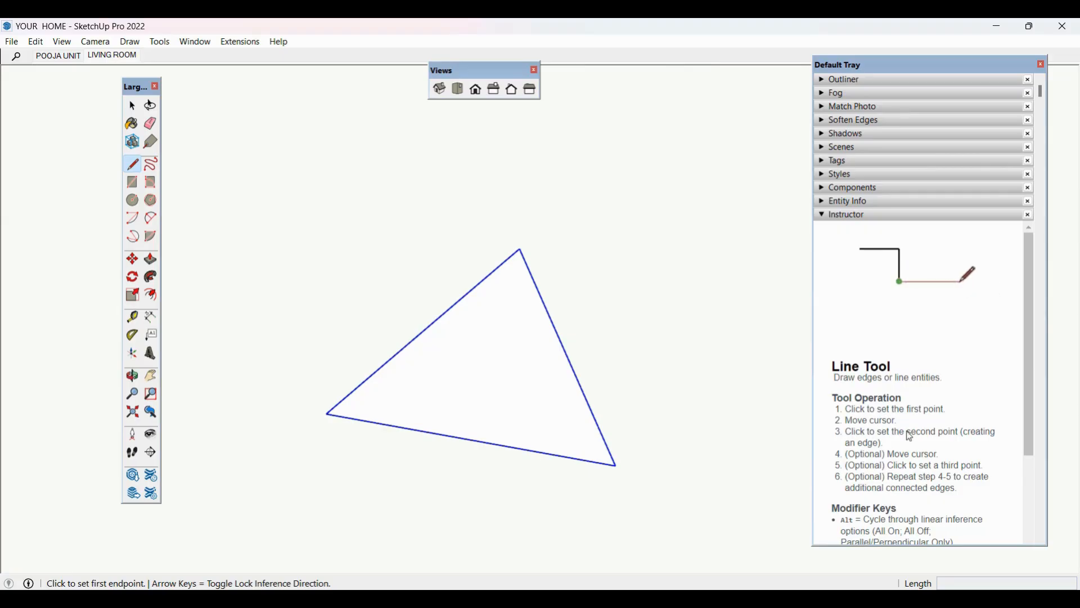
click(823, 216)
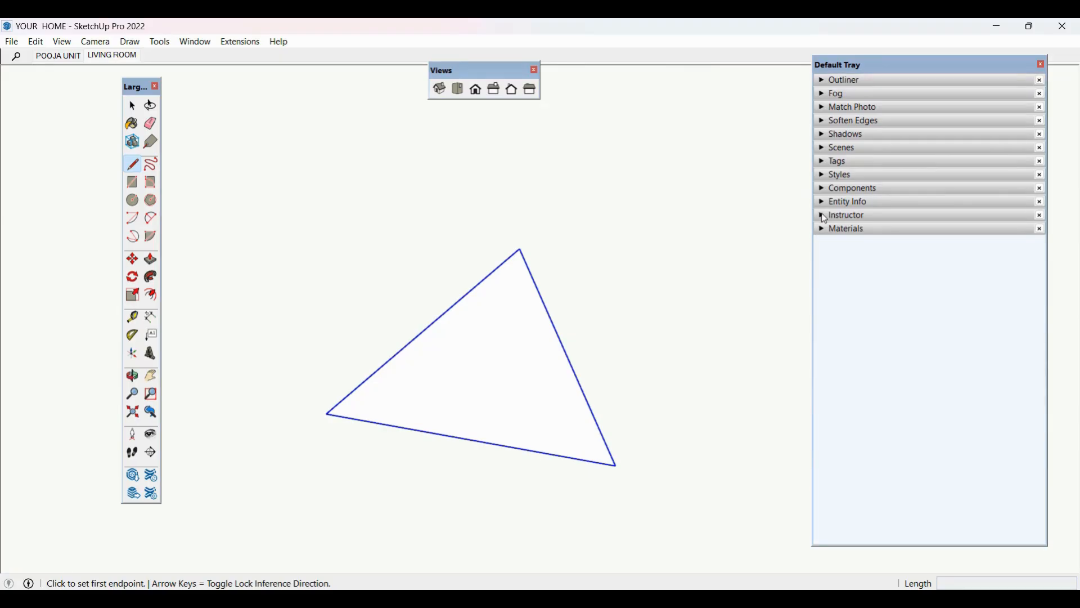
Step: Open the Materials panel and return to the Select tool with the triangle in view
click(825, 229)
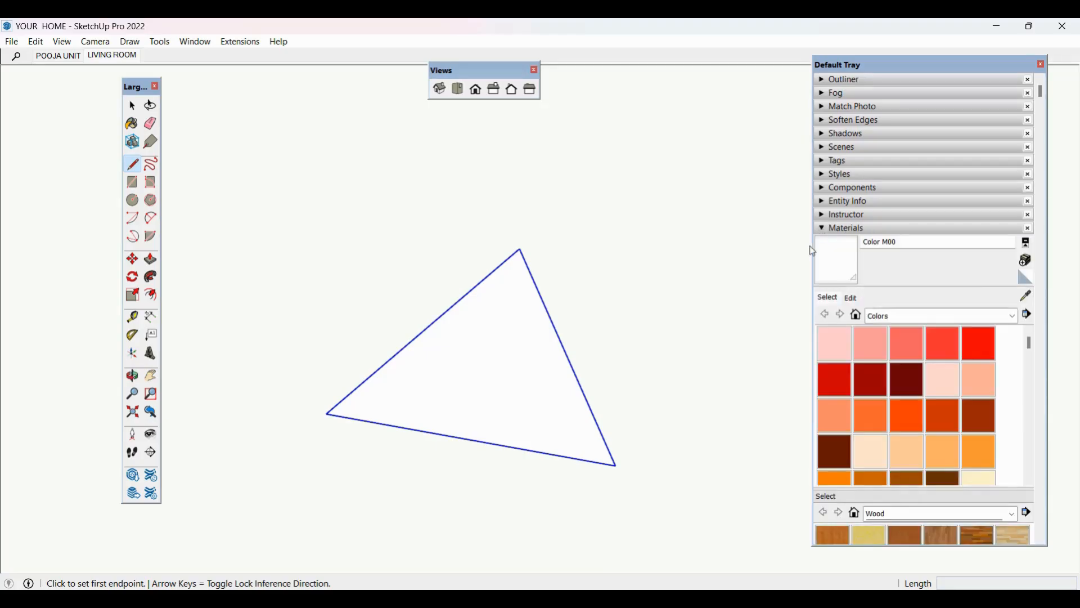
scroll(689, 329, down, 3)
click(133, 105)
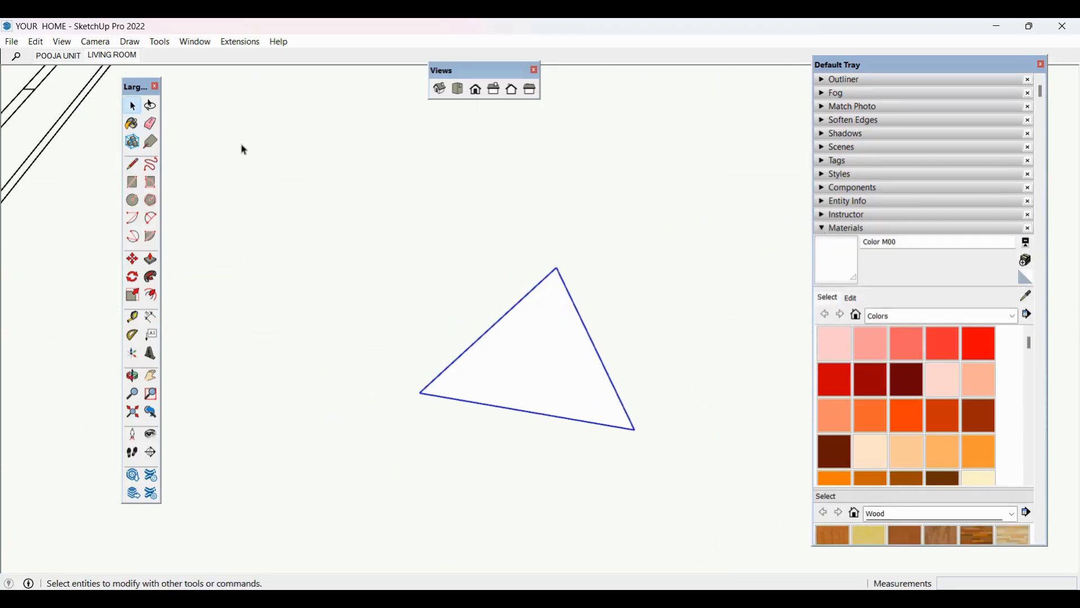
Step: Pick the Grass Light Green material from the Landscaping, Fencing and Vegetation collection, with the house front in view
scroll(653, 315, down, 3)
scroll(662, 324, down, 8)
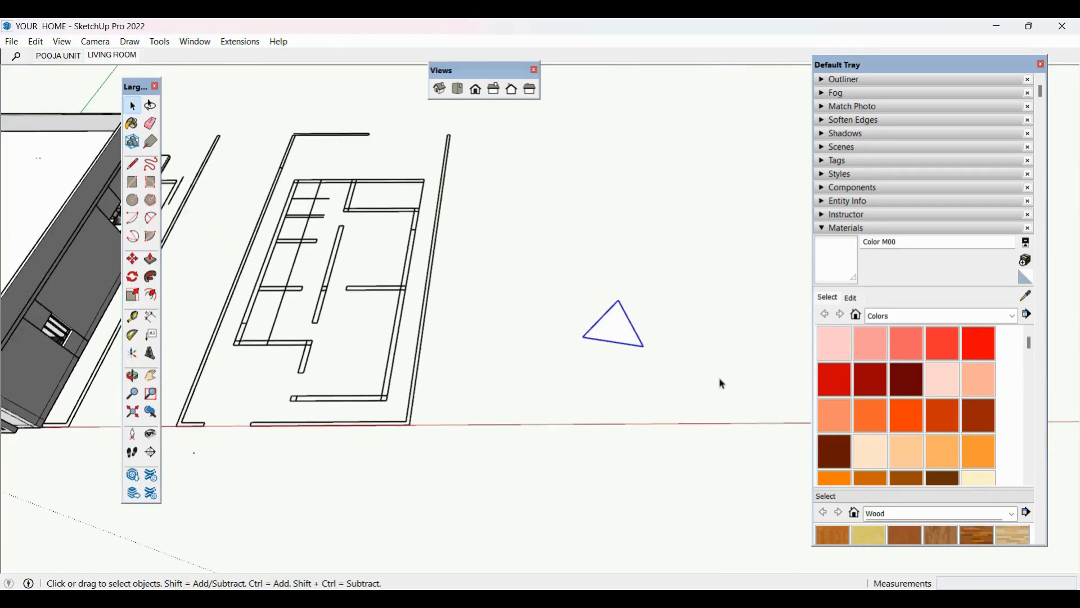
middle_drag(621, 468, 403, 360)
scroll(400, 362, up, 10)
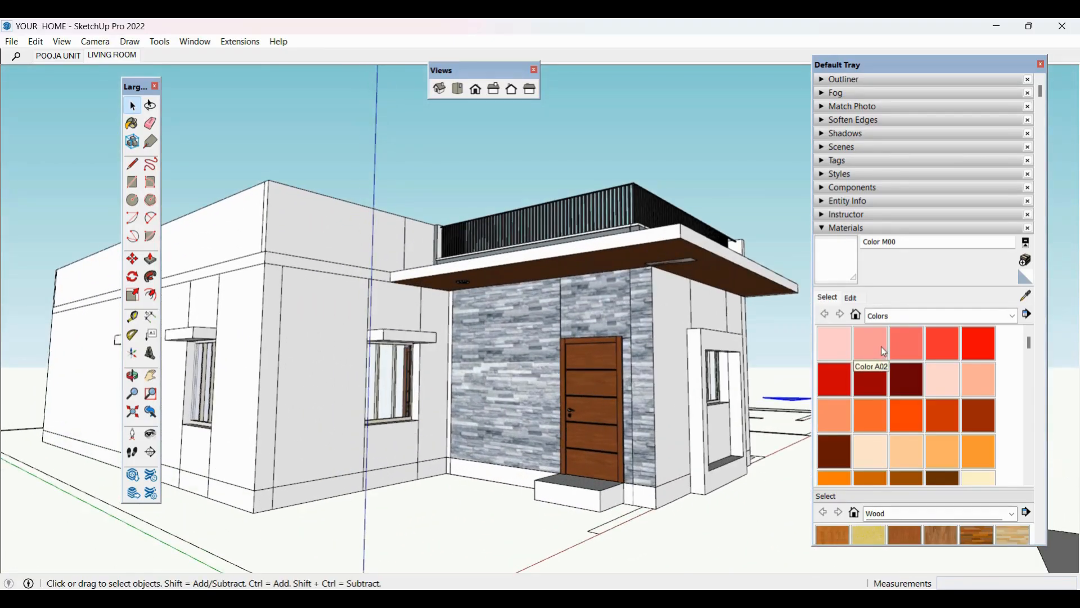
click(1015, 318)
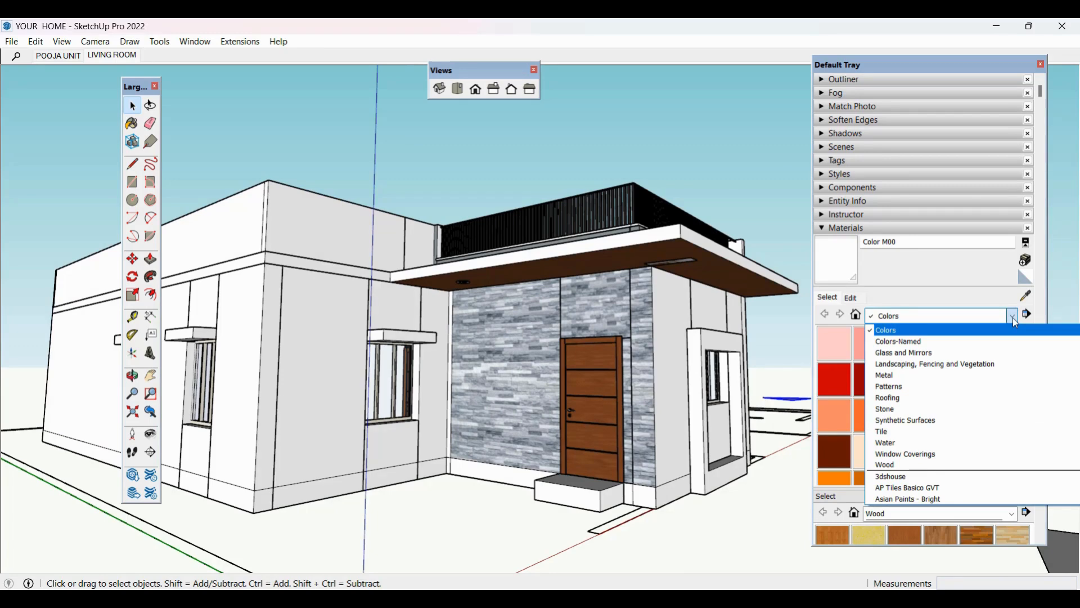
click(939, 364)
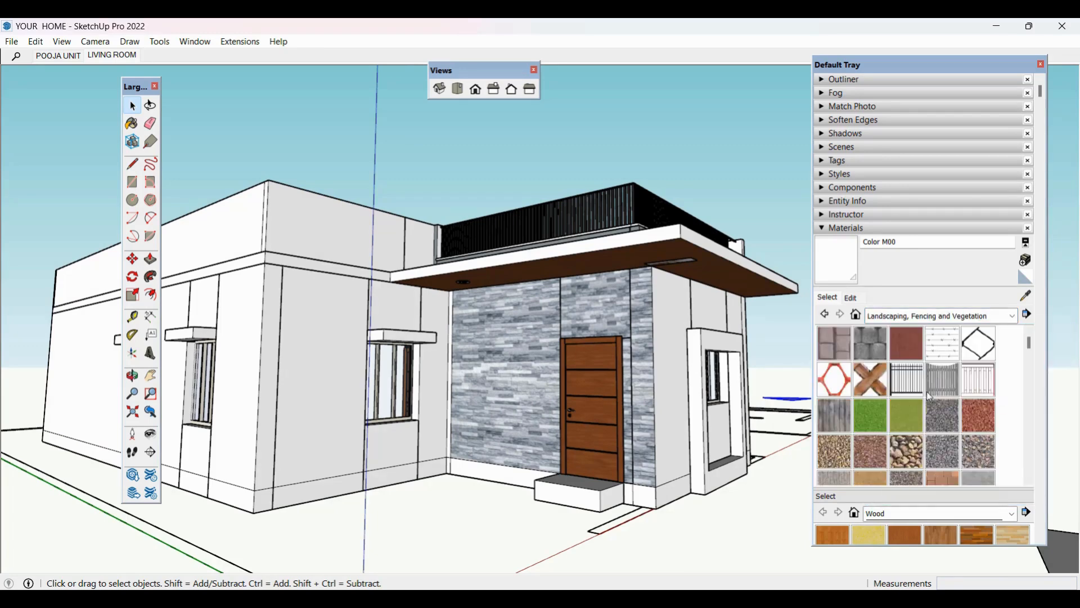
click(907, 416)
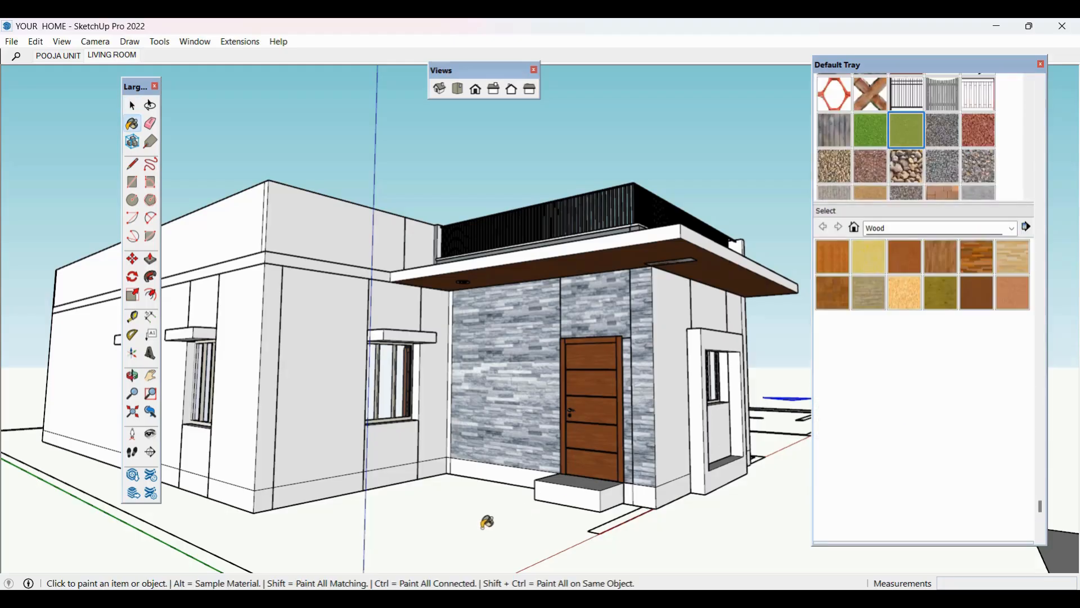
Step: Draw a ground rectangle about 12' 4" by 10' 3" in the corner in front of the entrance door
key(space)
scroll(426, 392, down, 2)
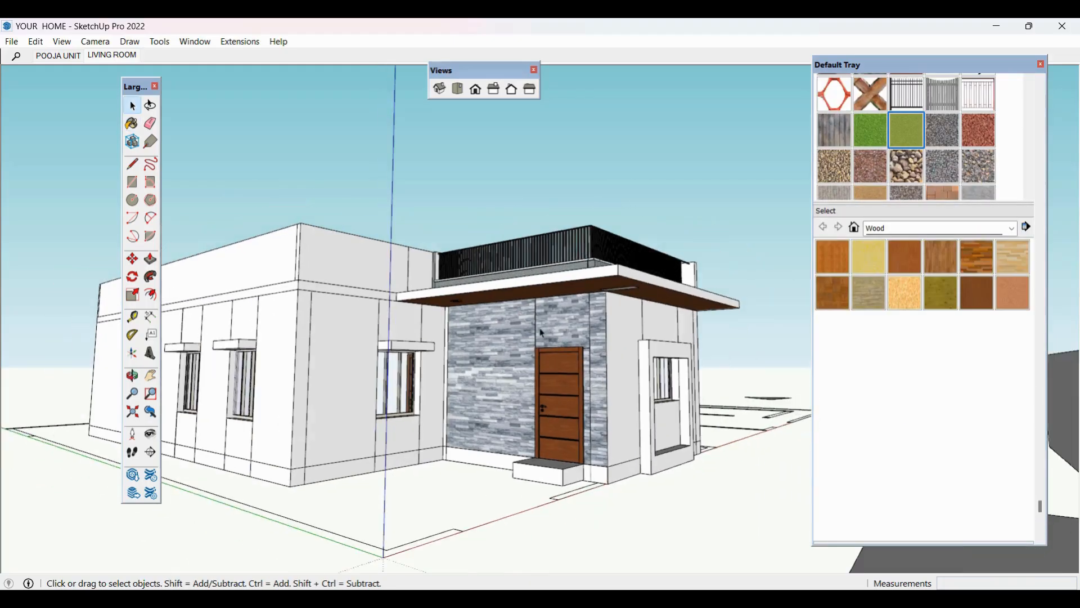
middle_drag(542, 333, 465, 495)
key(r)
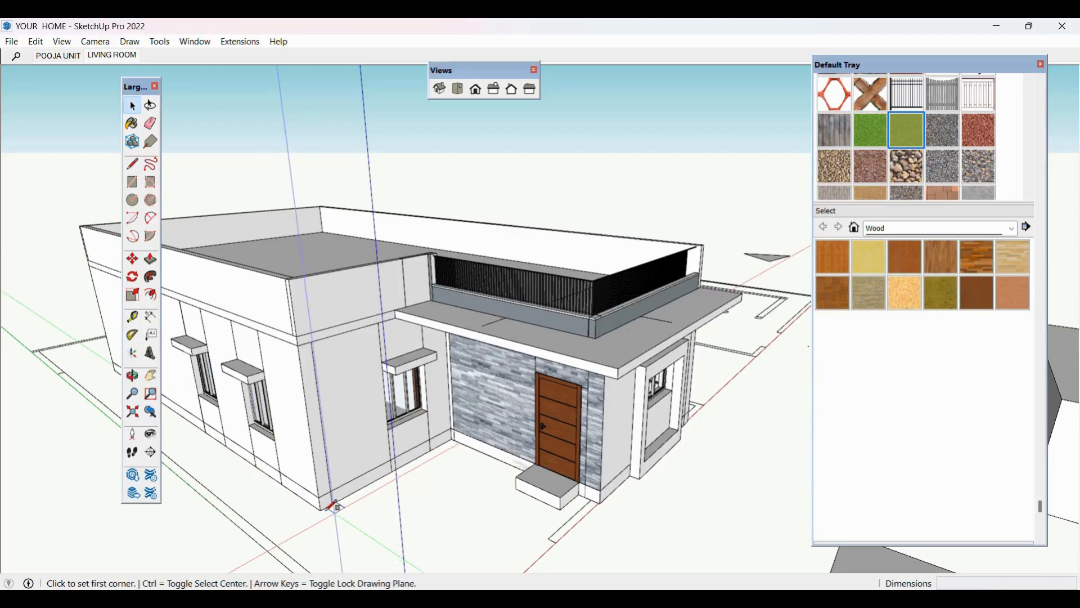
click(332, 506)
click(600, 498)
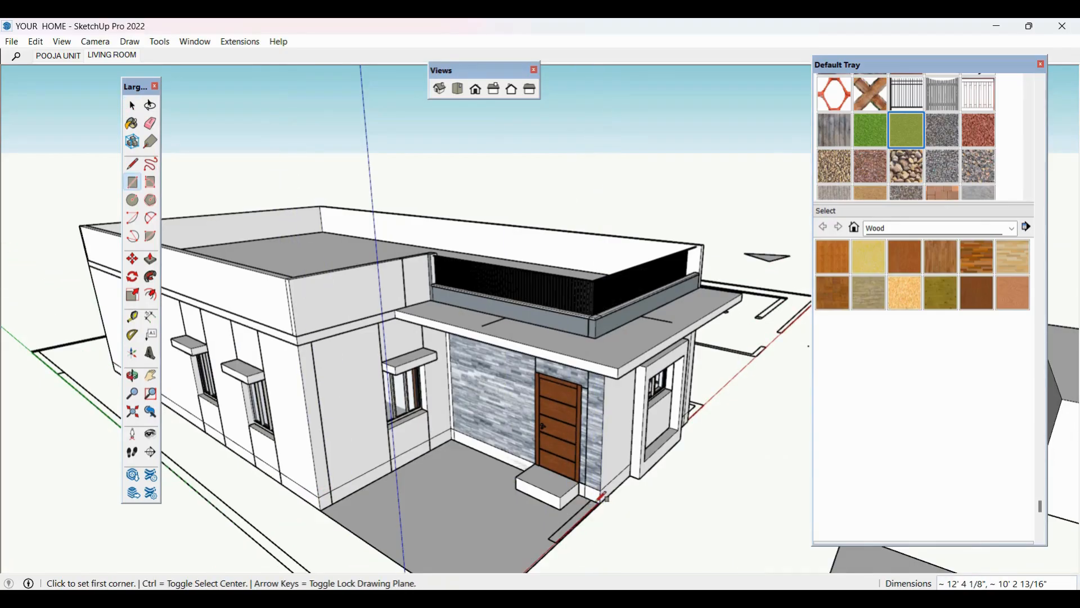
key(space)
Step: Paint the new ground rectangle by the entrance with the Grass Light Green material
click(499, 512)
key(b)
click(497, 510)
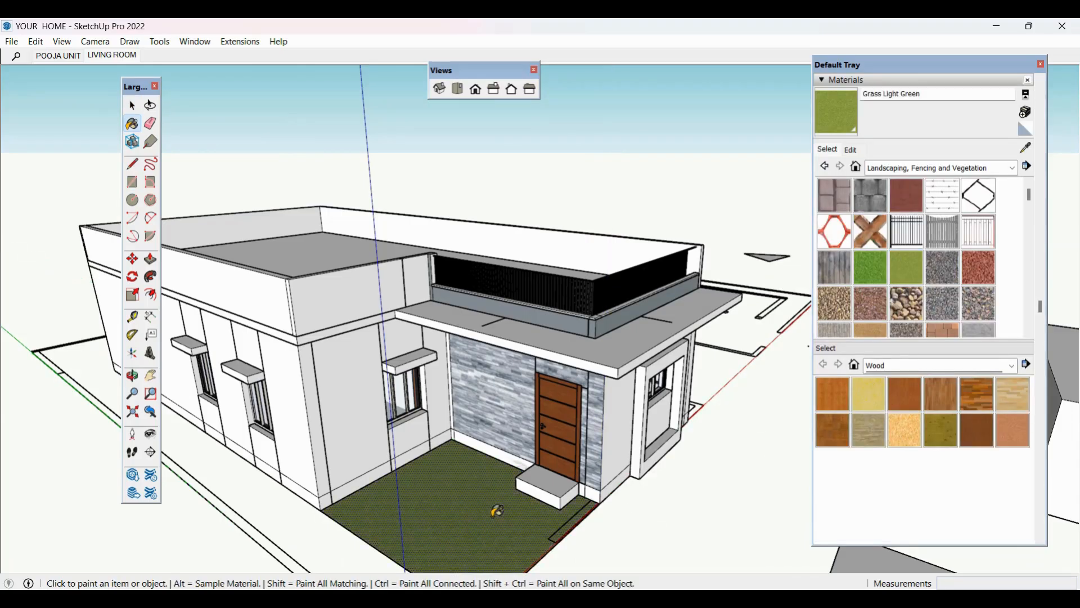
key(space)
Step: Switch the material library to the Water collection to examine its materials
scroll(419, 524, up, 6)
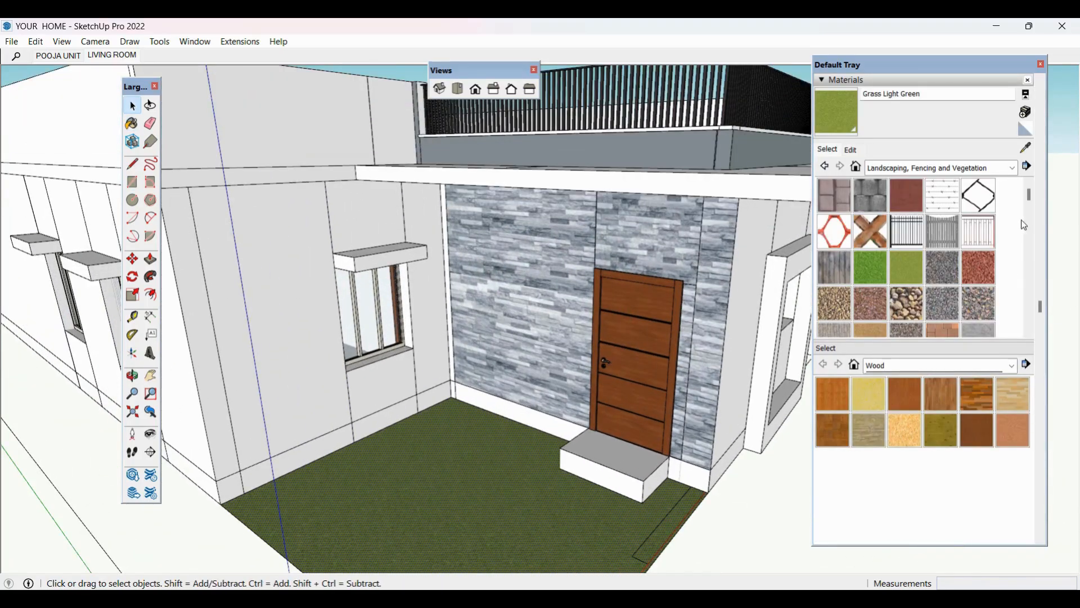
click(1016, 169)
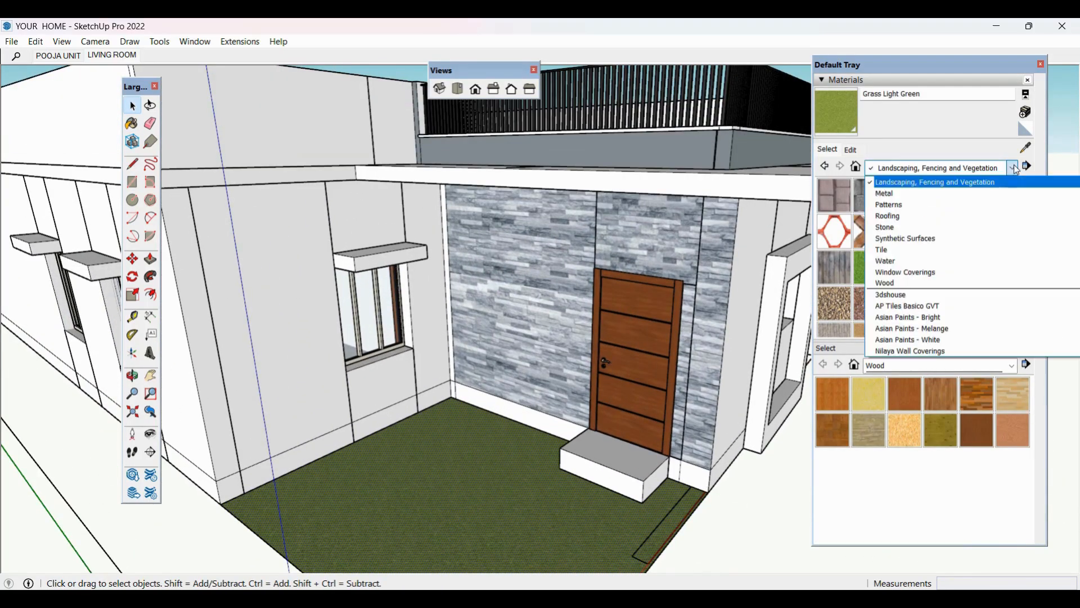
click(937, 262)
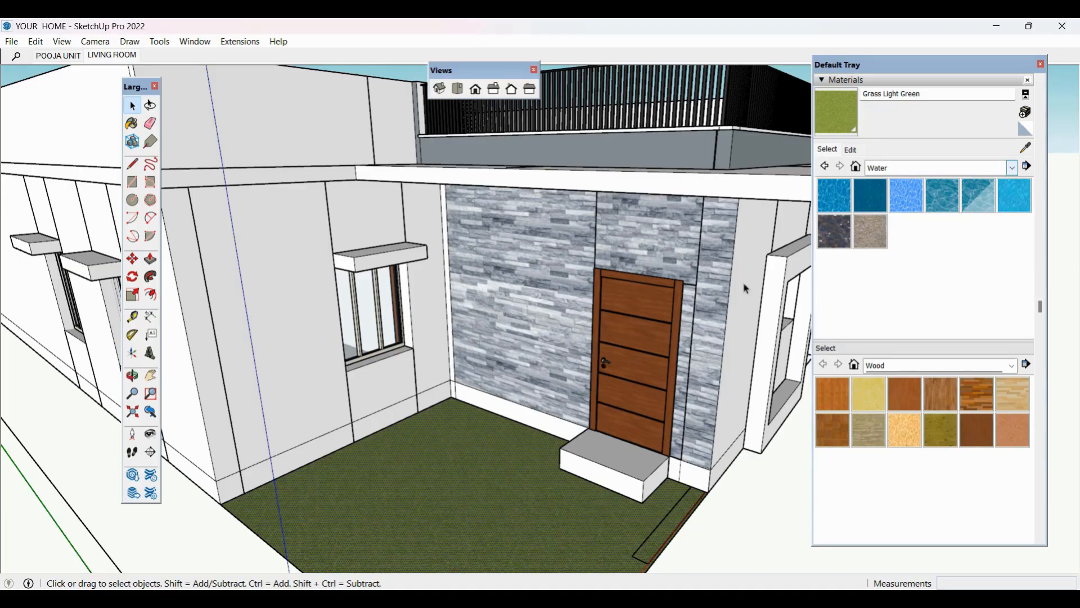
scroll(592, 311, down, 2)
middle_drag(587, 333, 519, 458)
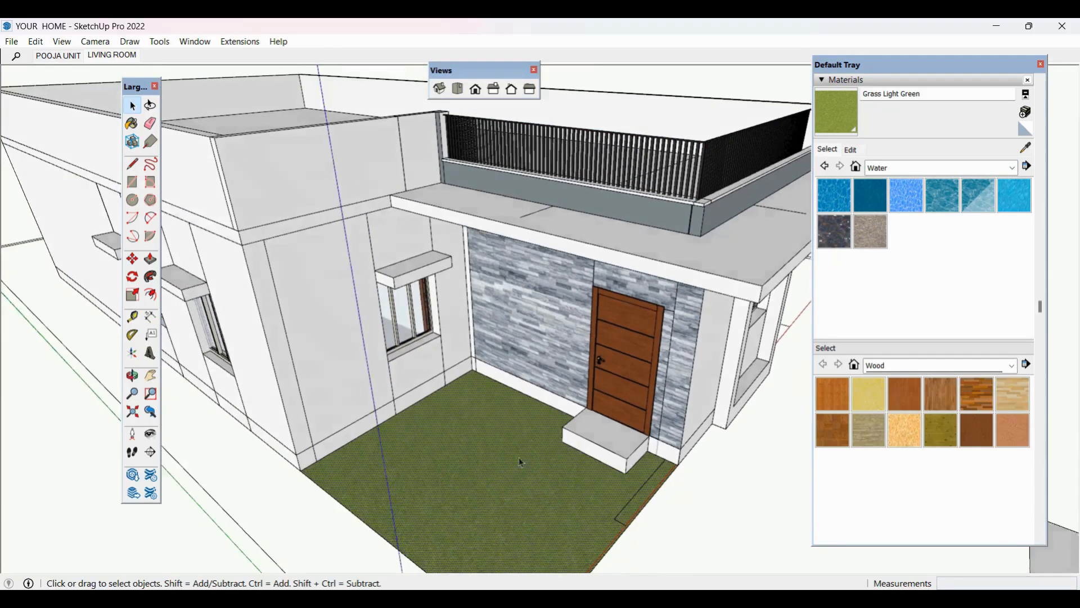
Step: Edit the Grass Light Green material, setting its red value to 134 and its texture width to 5'
scroll(520, 458, up, 2)
click(856, 150)
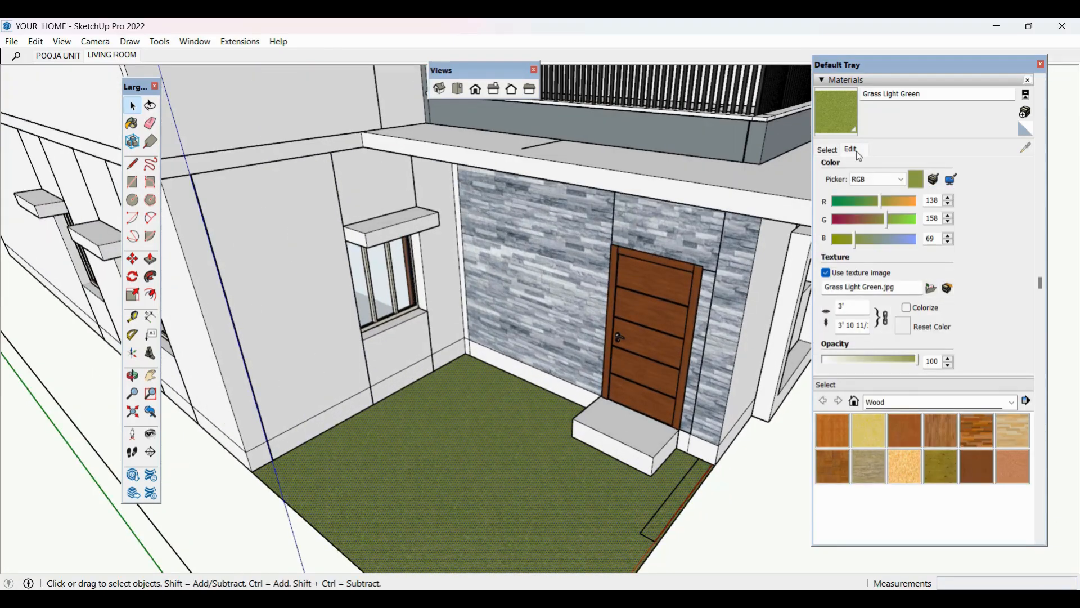
click(881, 201)
click(876, 201)
drag(860, 309, 813, 317)
text(5)
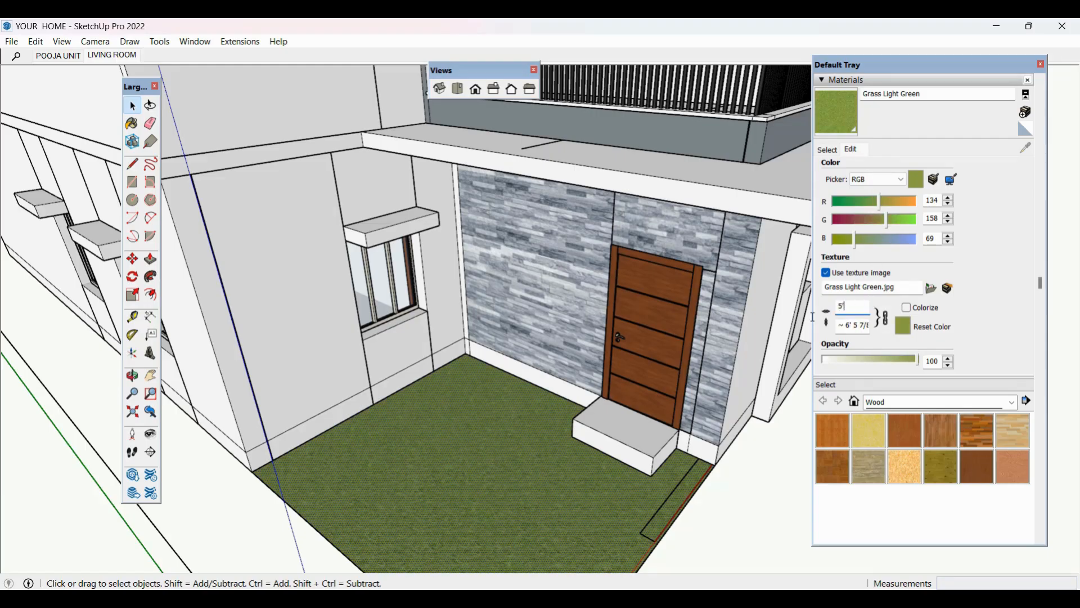